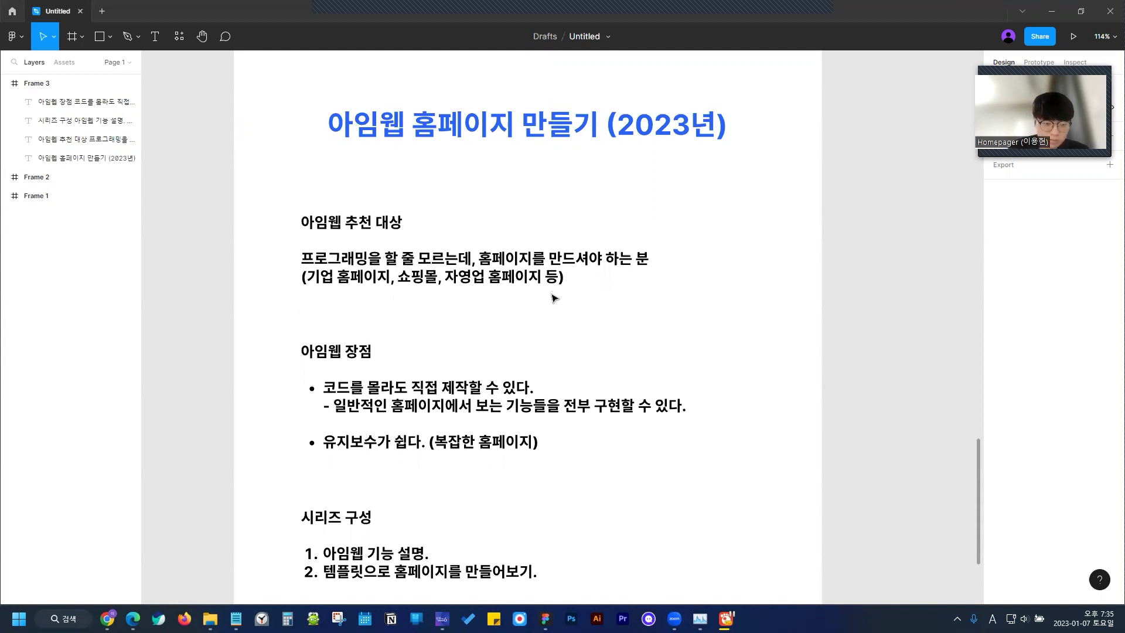
Review the outline frame on Imweb website building, covering its target audience, advantages and series structure
scroll(484, 296, down, 1)
scroll(483, 296, down, 1)
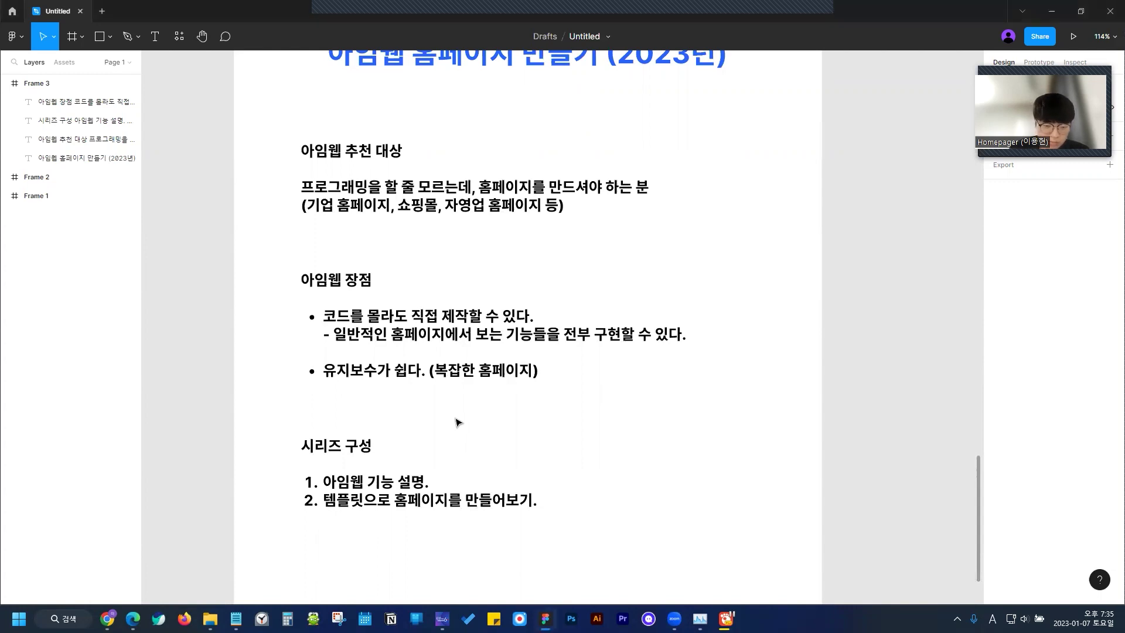
scroll(457, 422, down, 1)
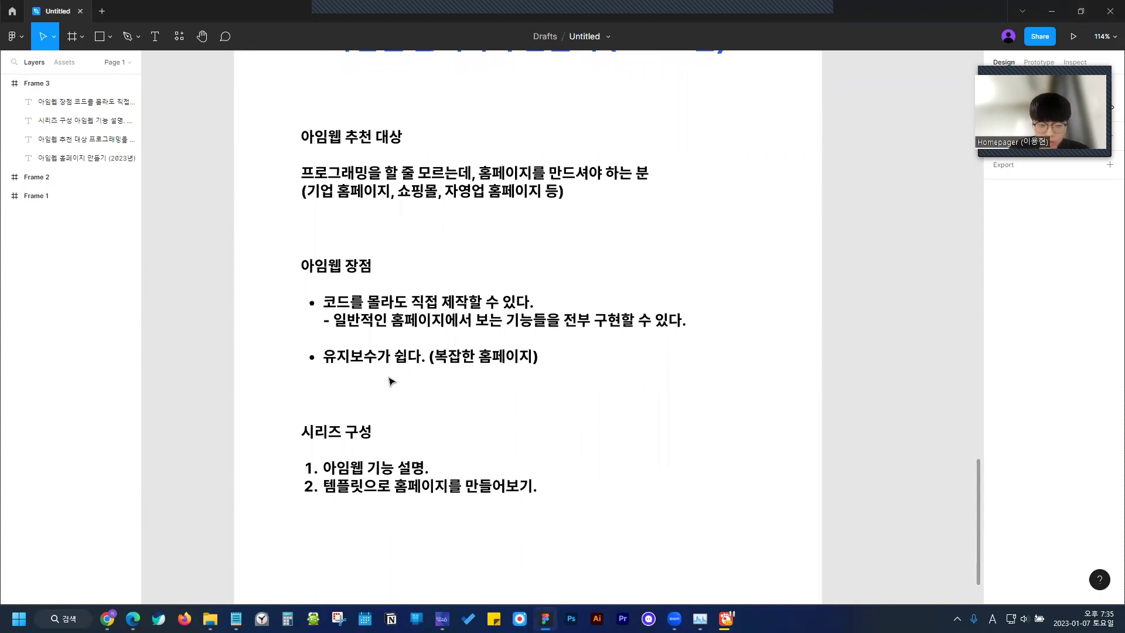
scroll(391, 381, down, 1)
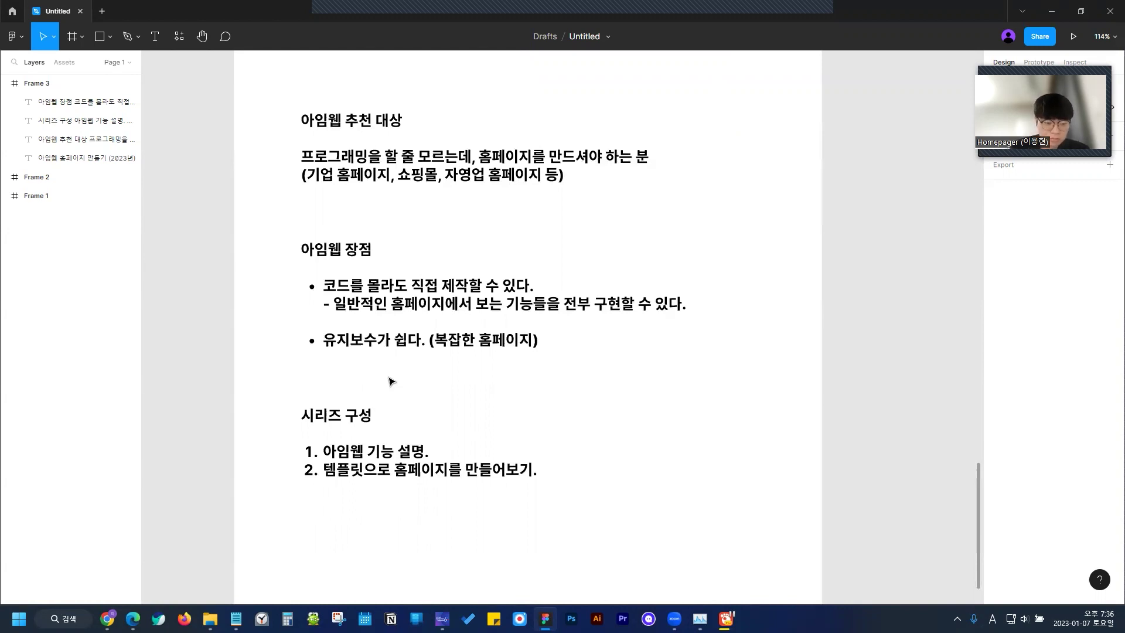
scroll(391, 381, down, 1)
scroll(391, 382, up, 5)
scroll(391, 381, down, 2)
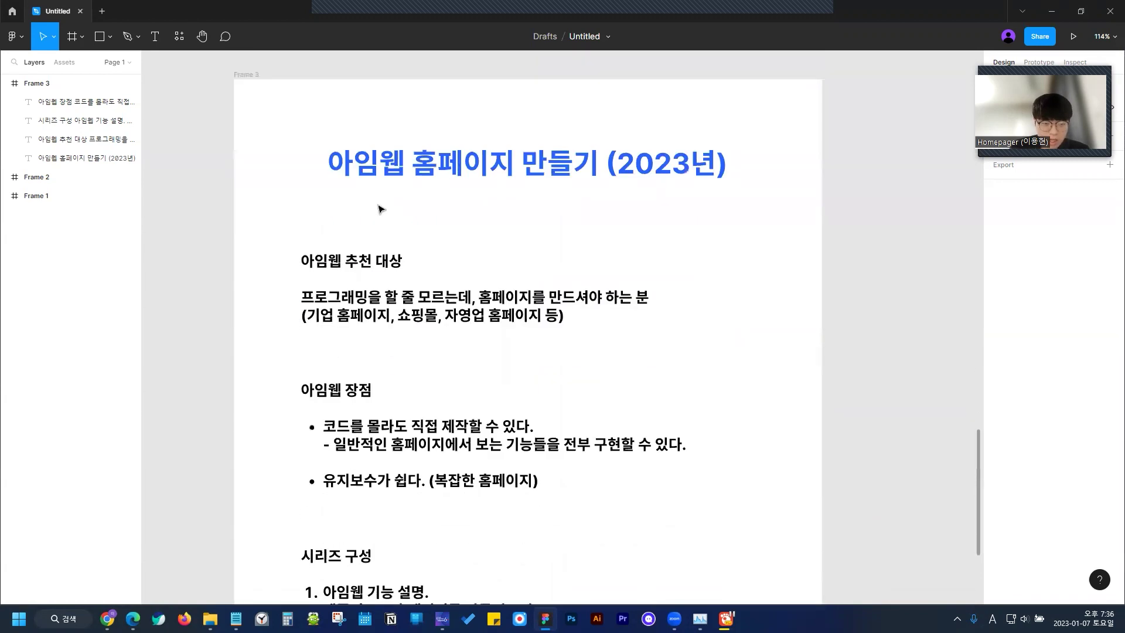
scroll(657, 197, down, 8)
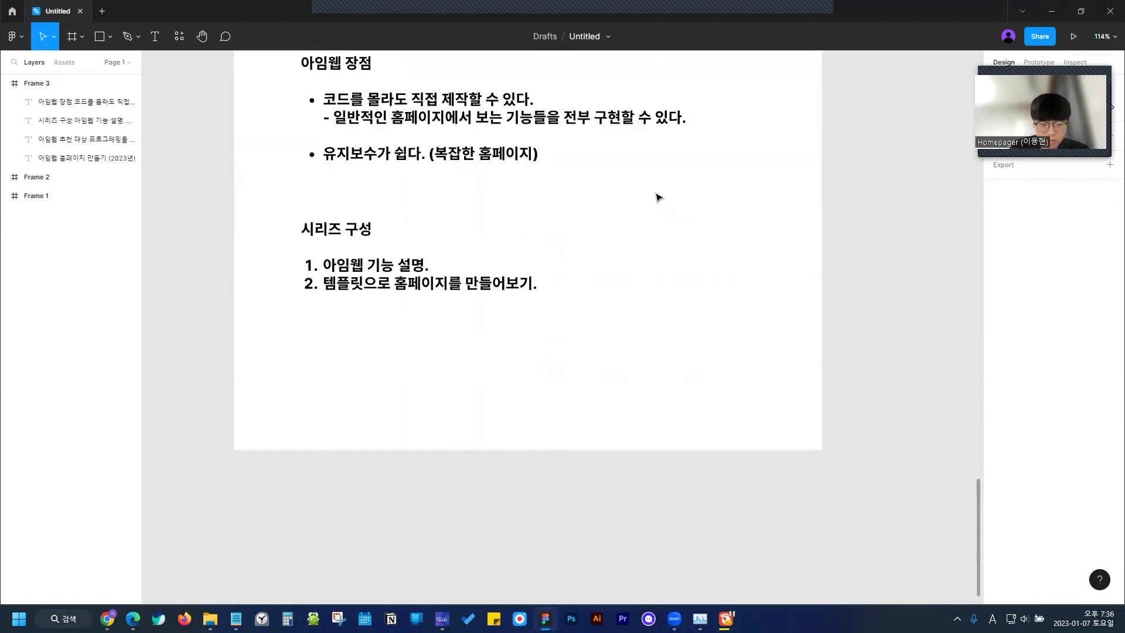
scroll(325, 322, up, 1)
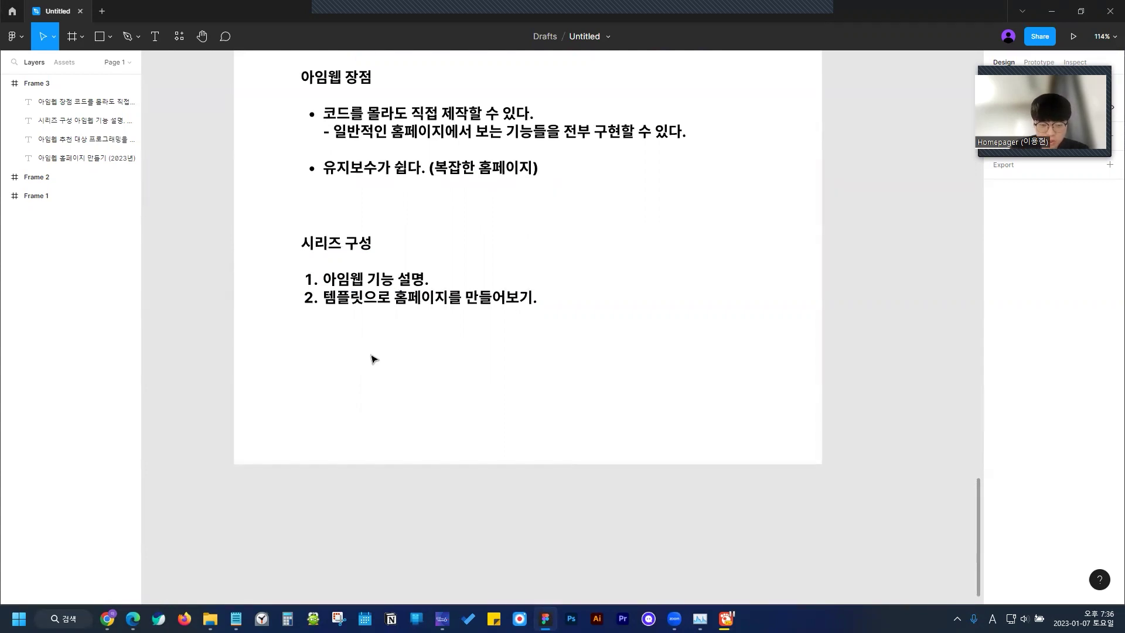
Switch to the browser, open the Imweb link in the video's pinned comment and log in to the Imweb account
key(alt+Tab)
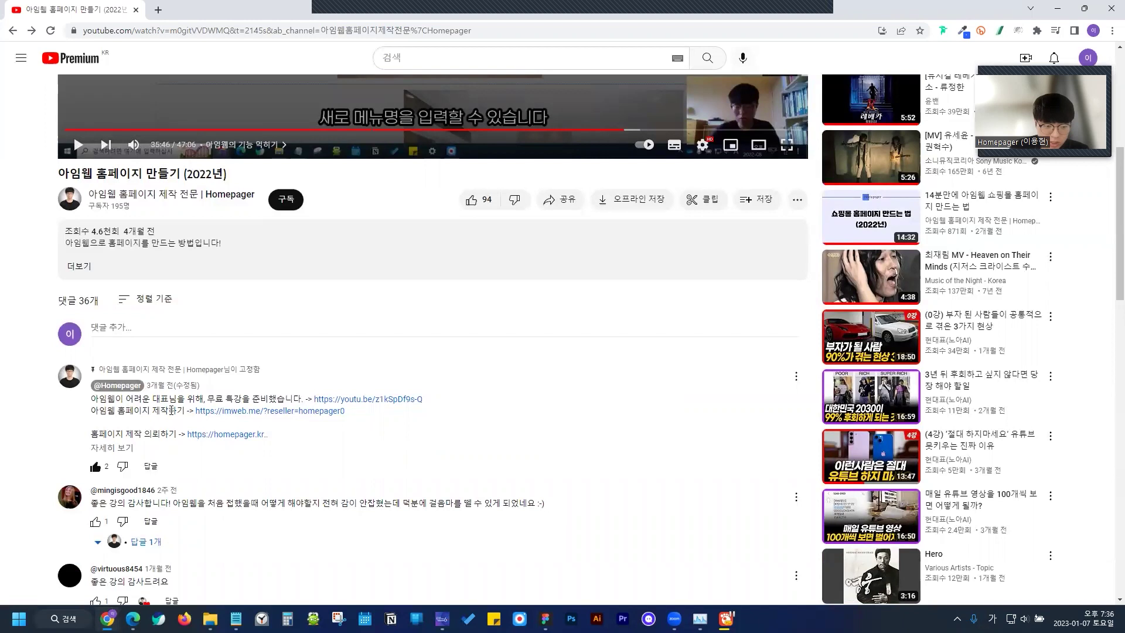
click(202, 411)
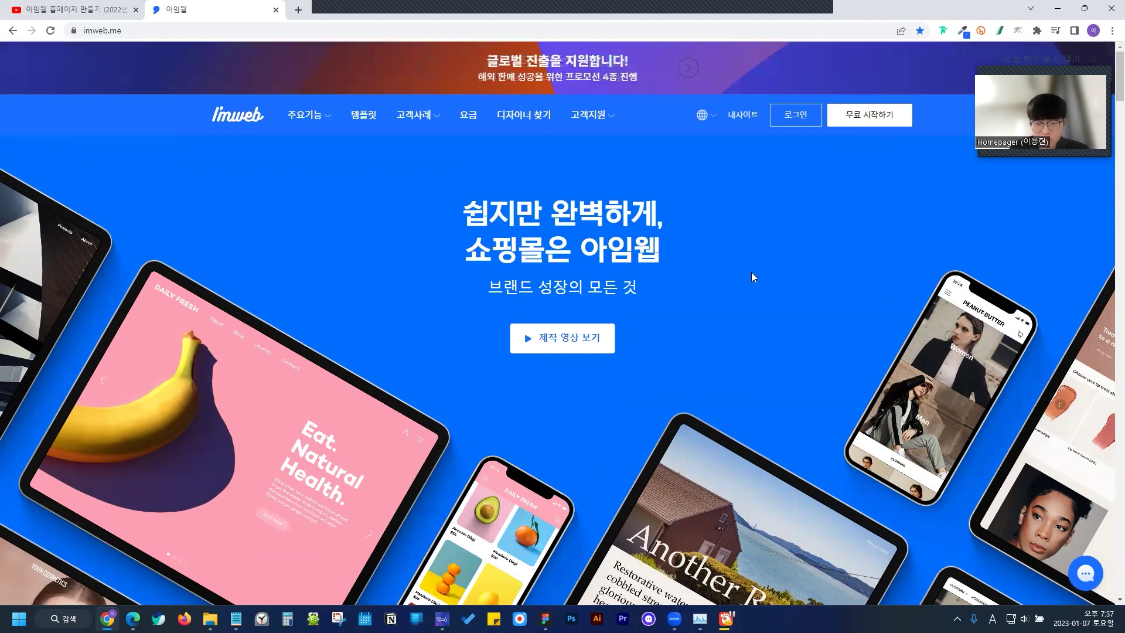
click(809, 115)
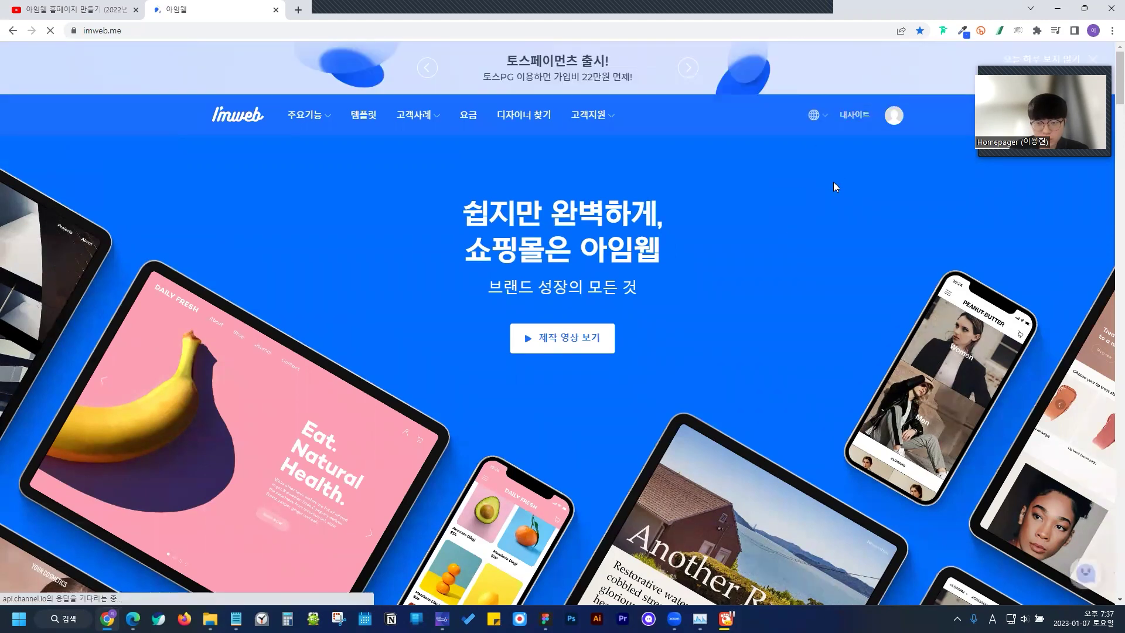
click(893, 116)
click(923, 391)
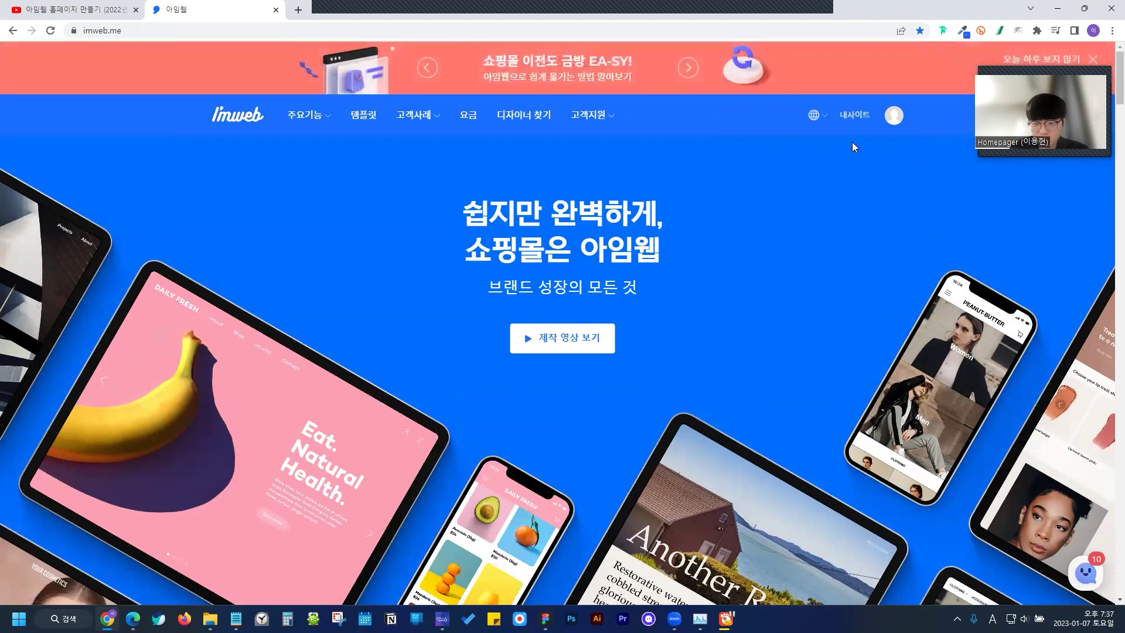
Create a free site from the "Blank." template, named "Homepager 유튜브" with the domain homepageryoutube.imweb.me
click(854, 116)
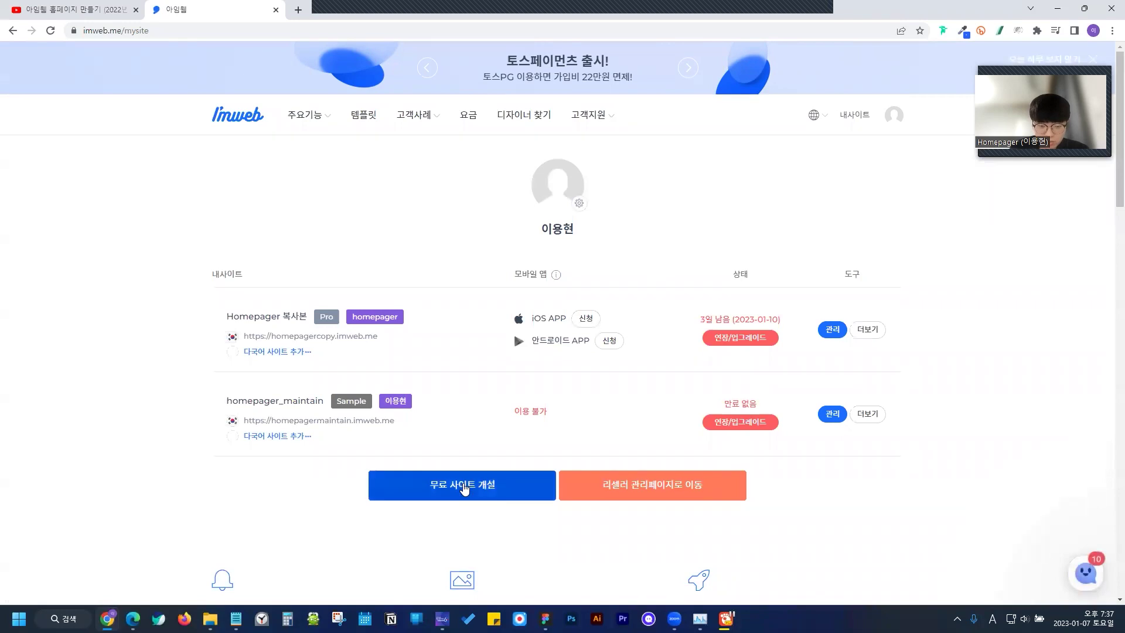
click(468, 492)
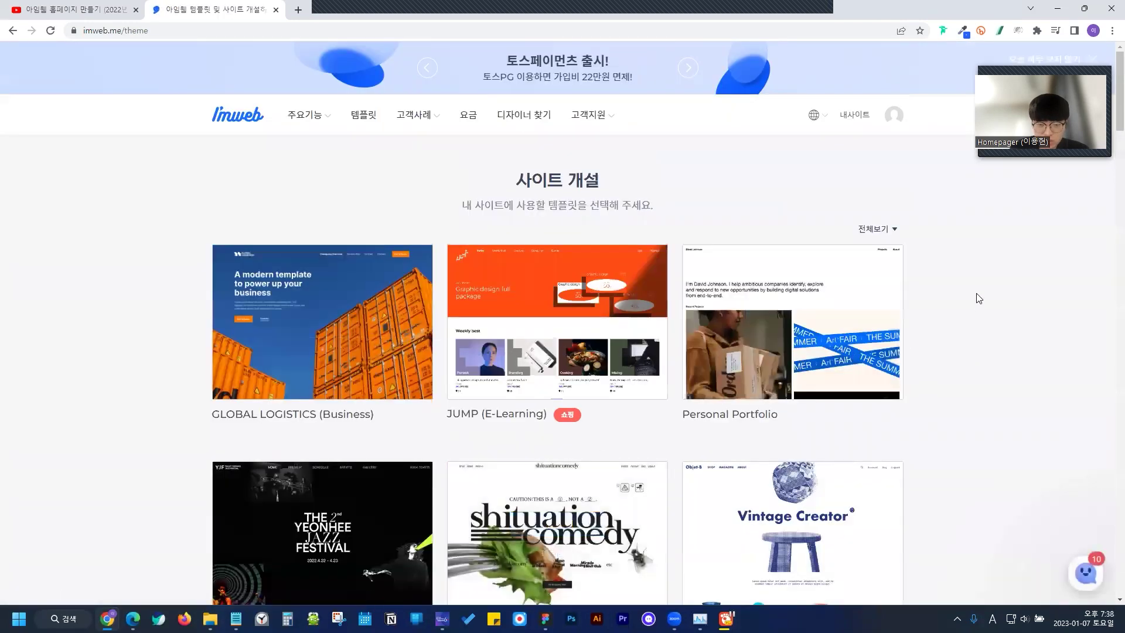
scroll(934, 247, down, 2)
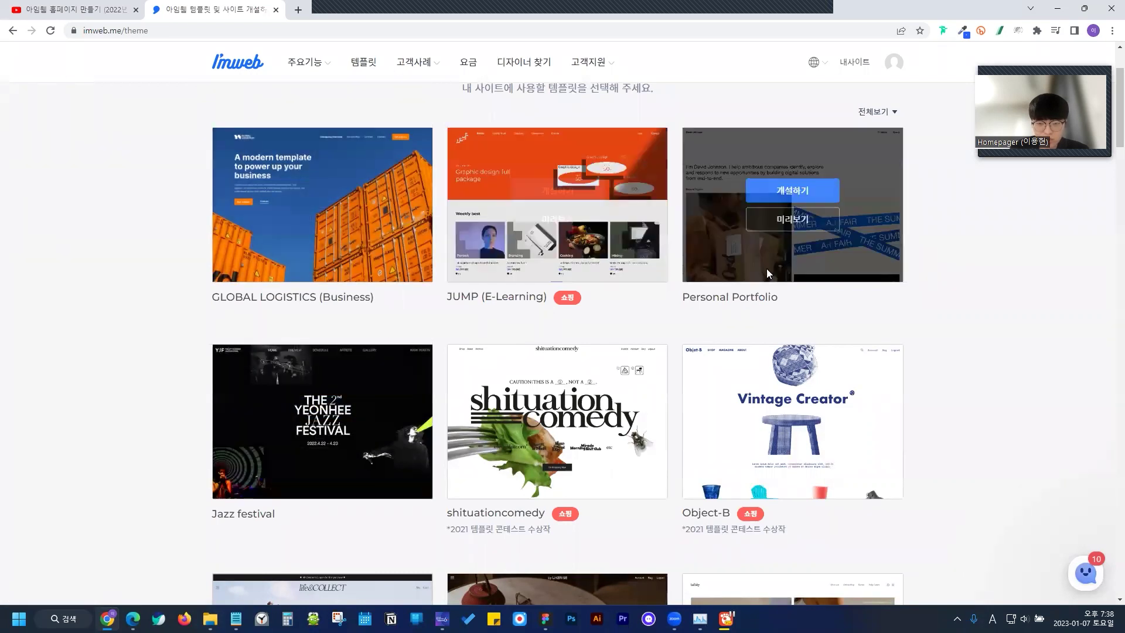
scroll(1022, 277, up, 2)
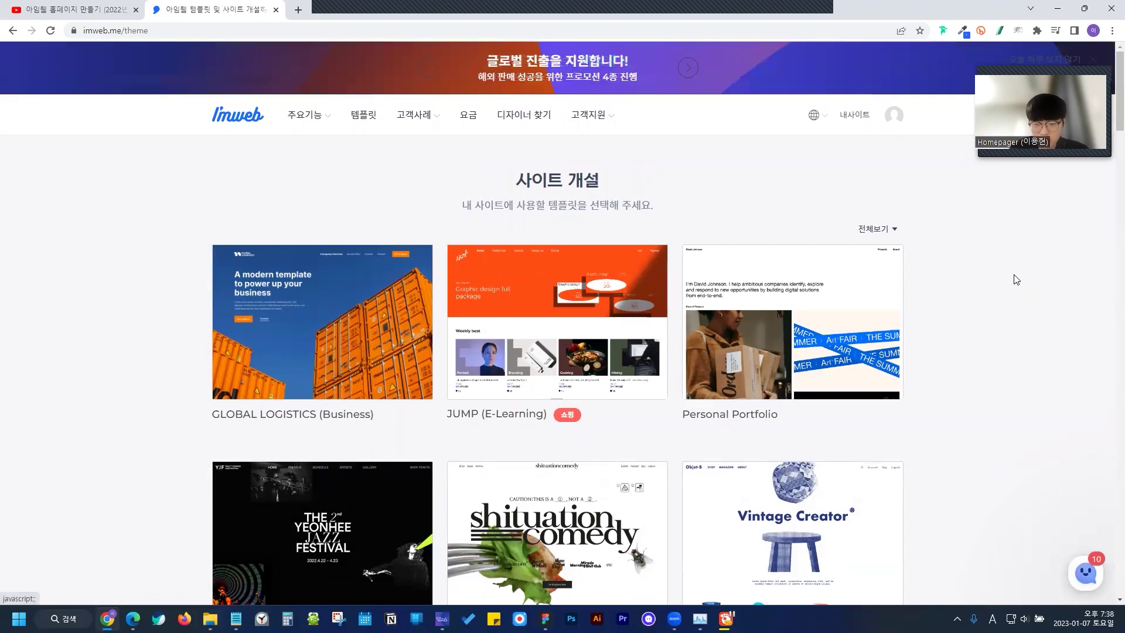
scroll(989, 249, down, 10)
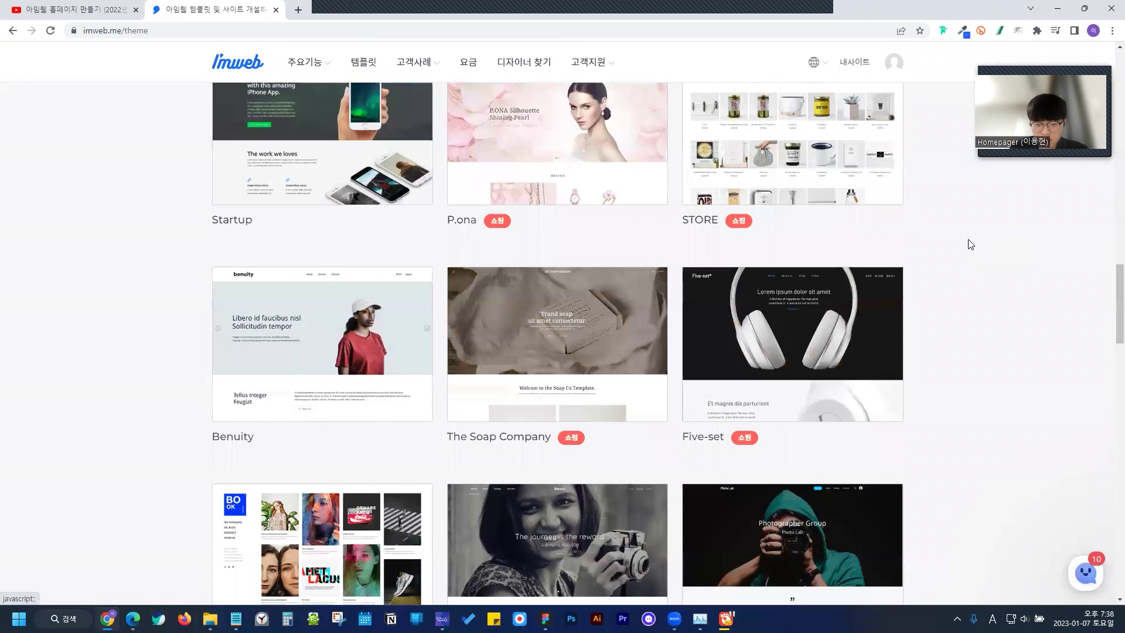
scroll(966, 244, down, 10)
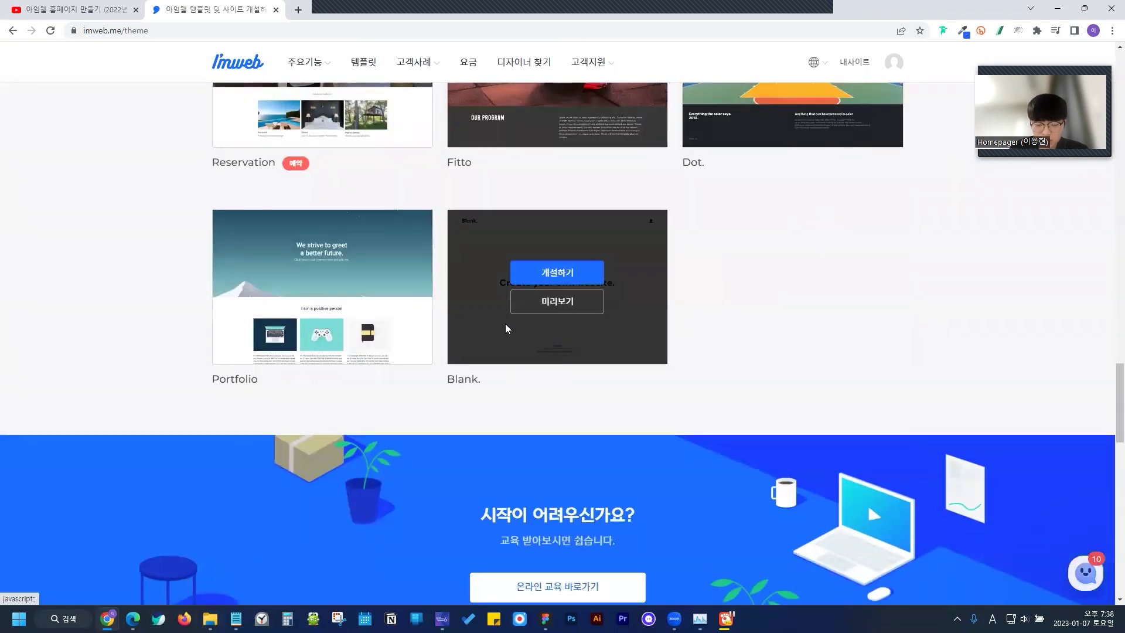
click(562, 274)
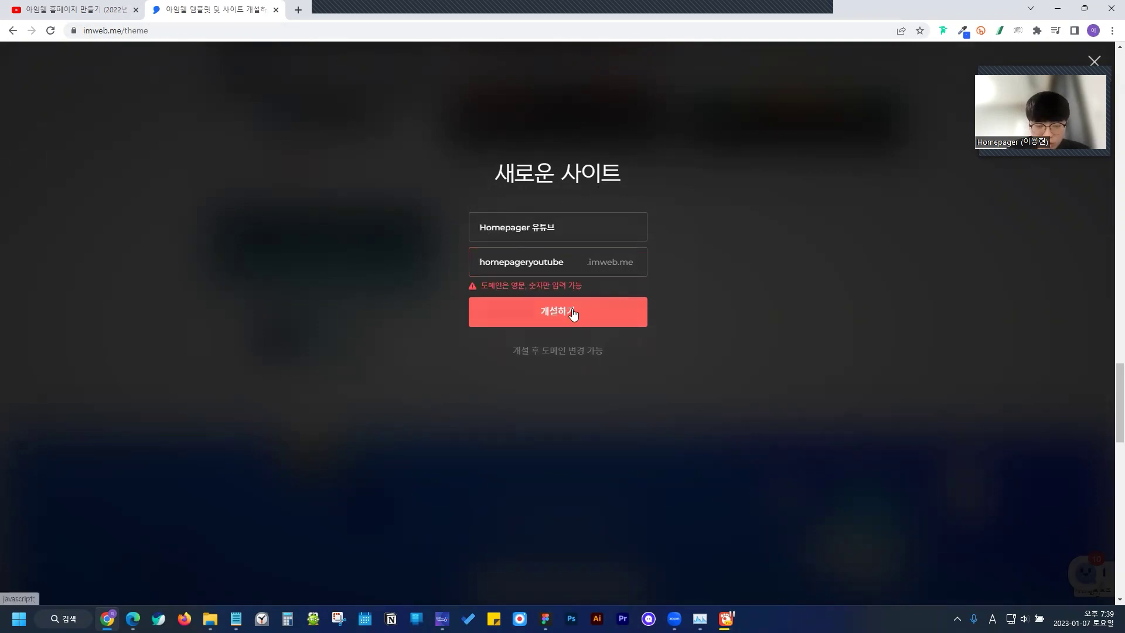
click(573, 314)
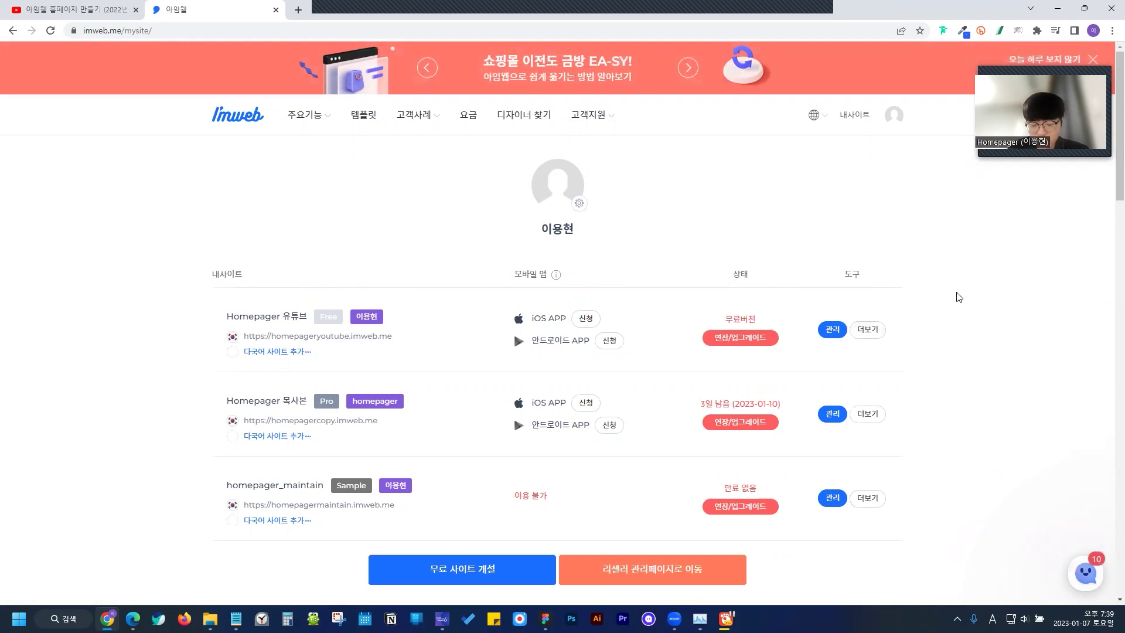
Open the "Homepager 유튜브" site in design mode and start adding an element above the "Create your own website." heading
click(867, 329)
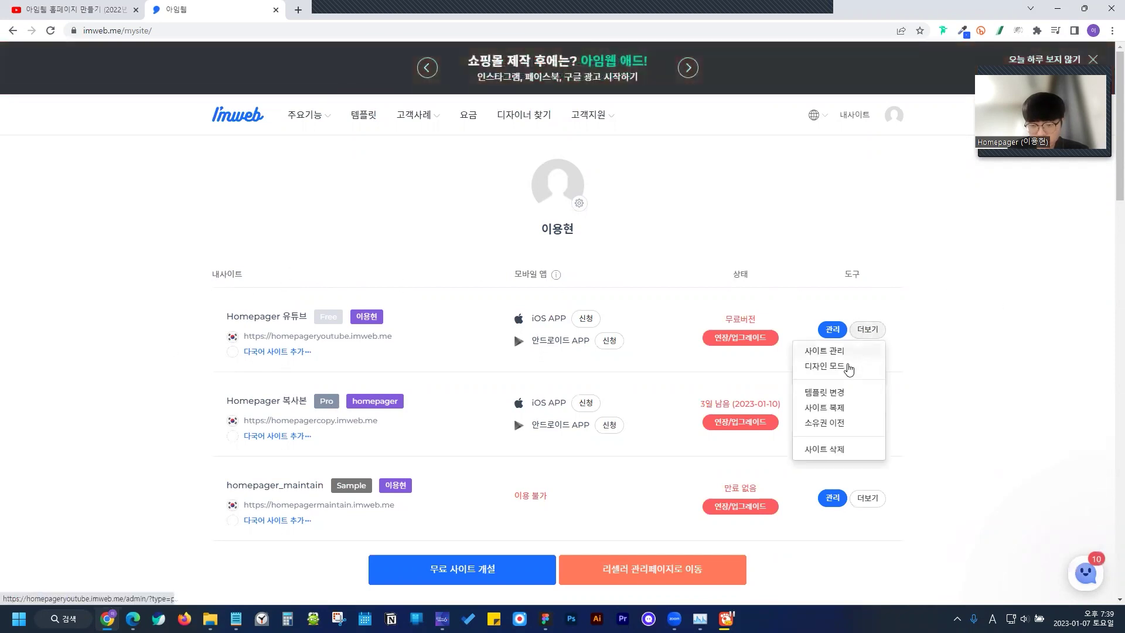
click(849, 367)
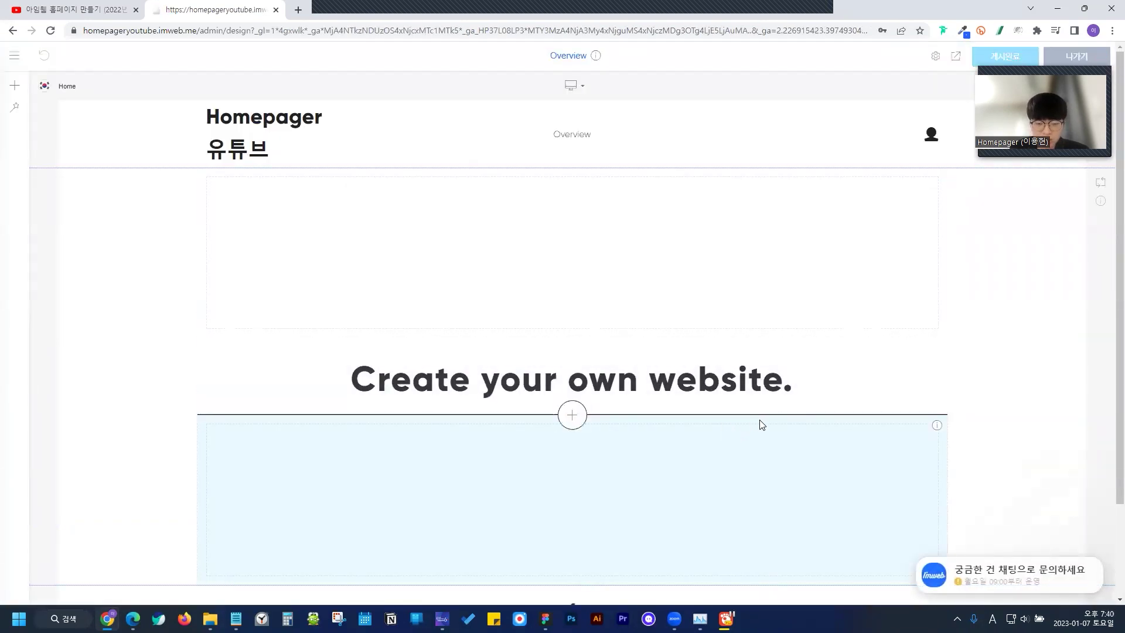
scroll(768, 272, down, 1)
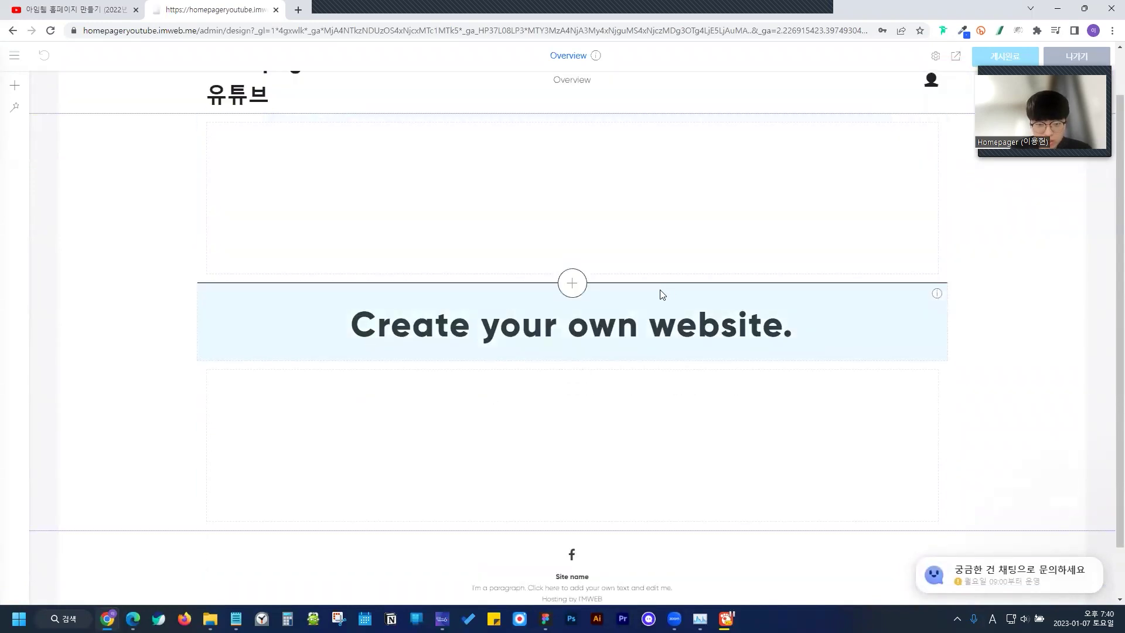
click(573, 284)
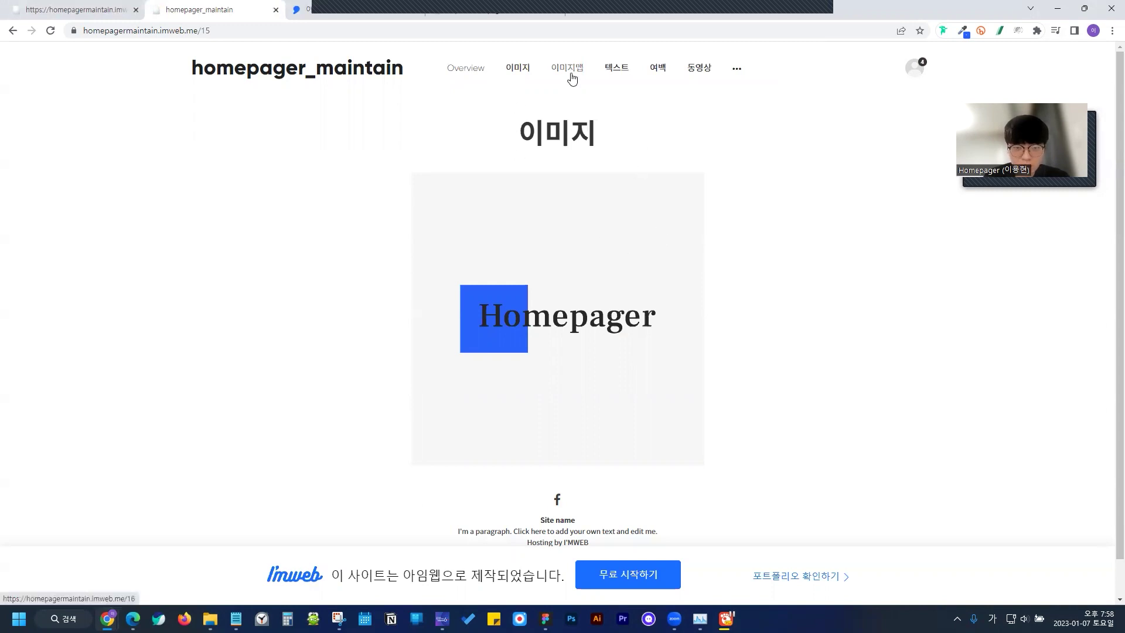
Examine the 이미지맵 page of the homepager_maintain site and test the Google link on the image's upper area, returning to the page
scroll(682, 168, down, 5)
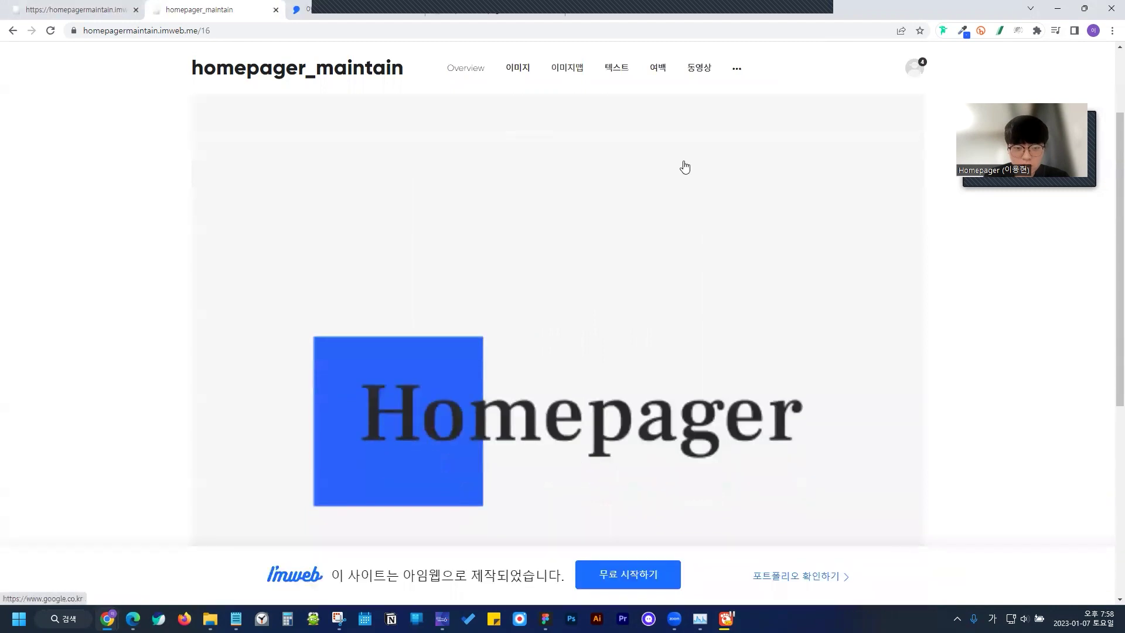
scroll(518, 189, up, 5)
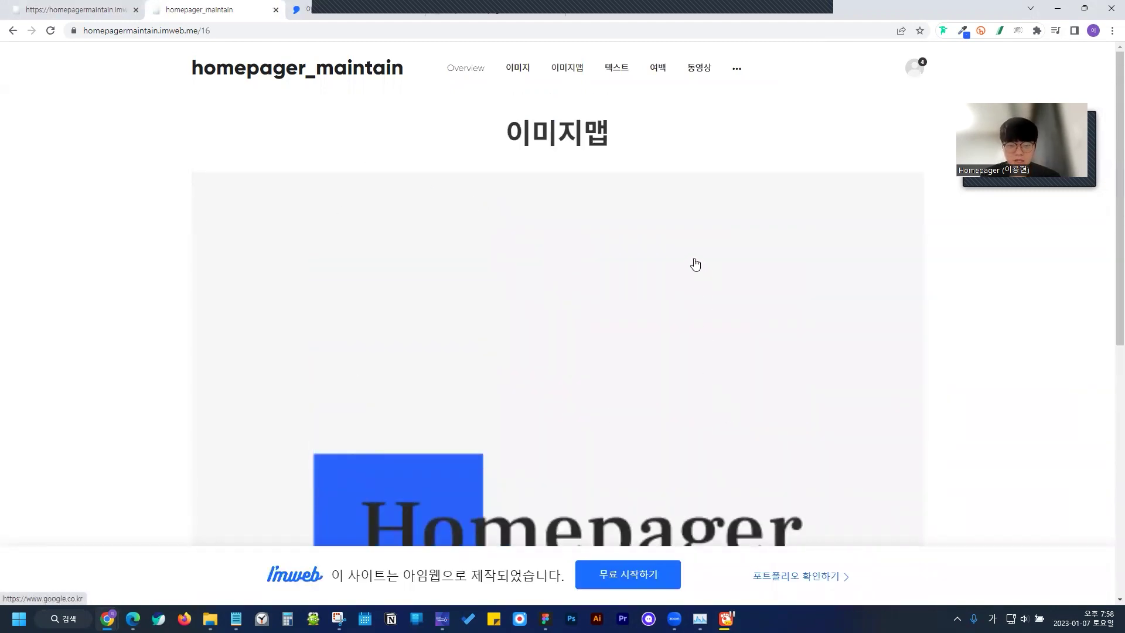
key(ctrl+minus)
scroll(588, 259, down, 1)
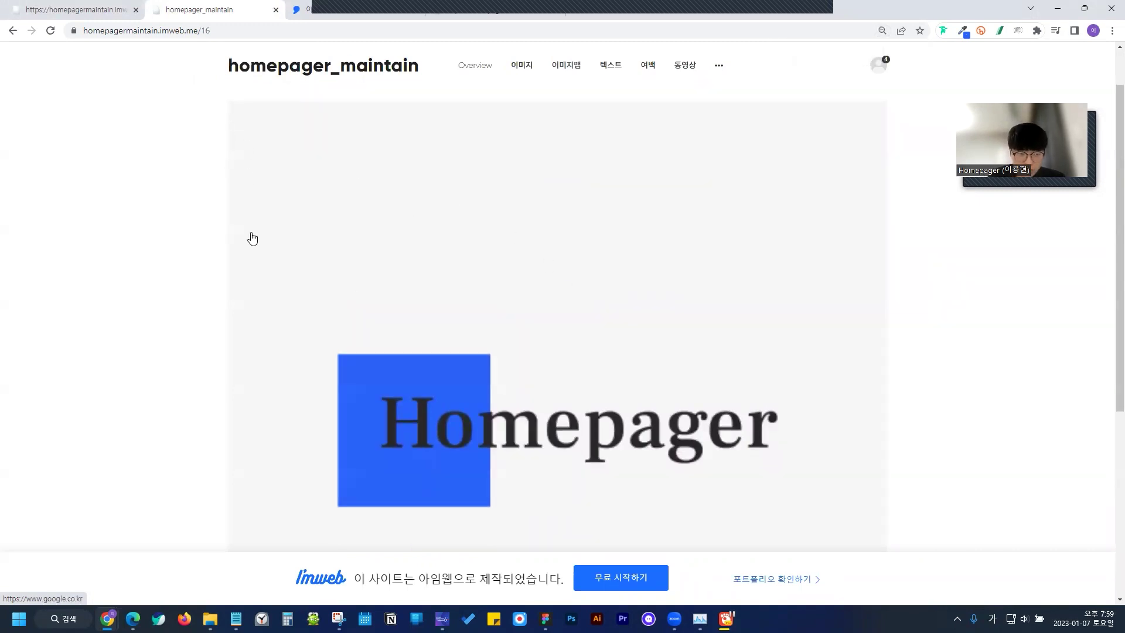
click(442, 170)
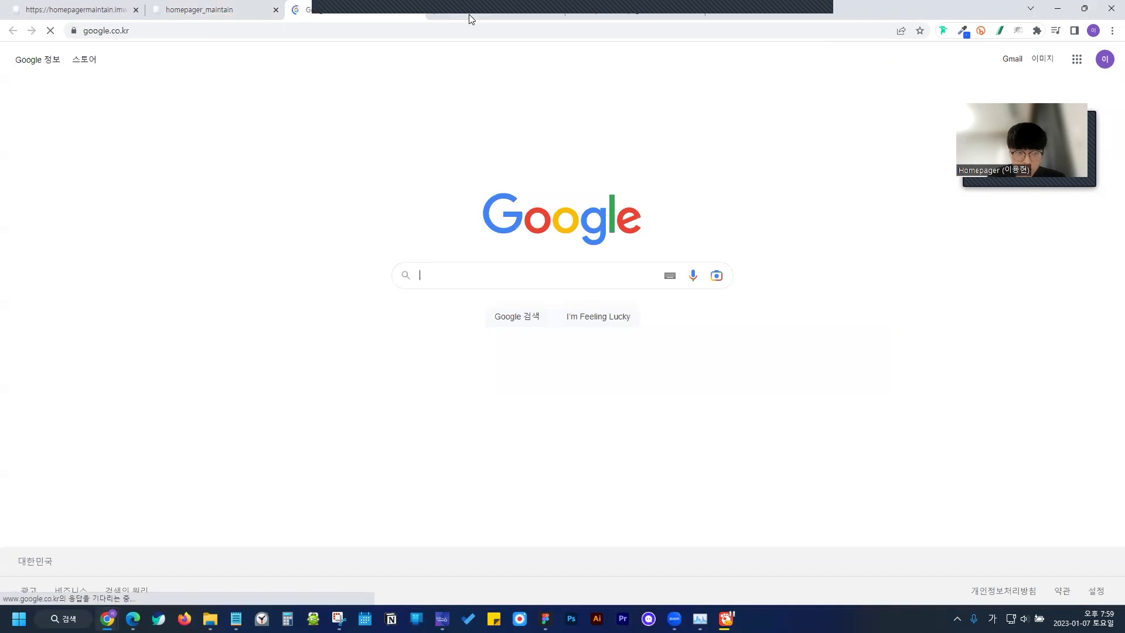
click(256, 11)
Test the image map's Naver link in the middle area and Daum link in the lower area, returning to the 이미지맵 page
scroll(541, 256, down, 3)
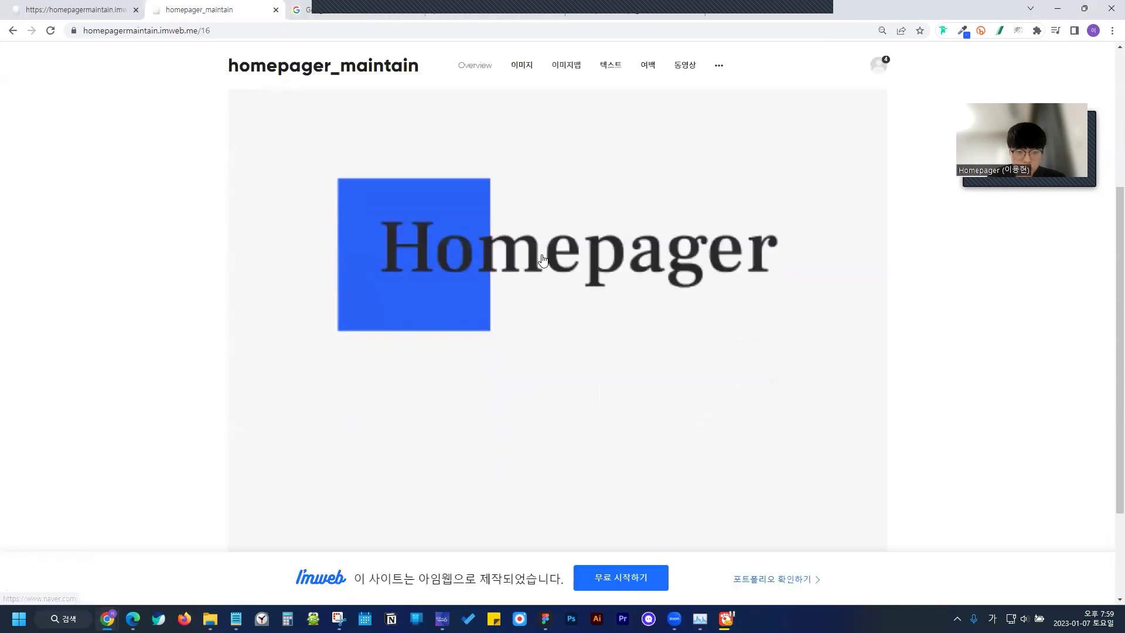
click(477, 256)
click(235, 10)
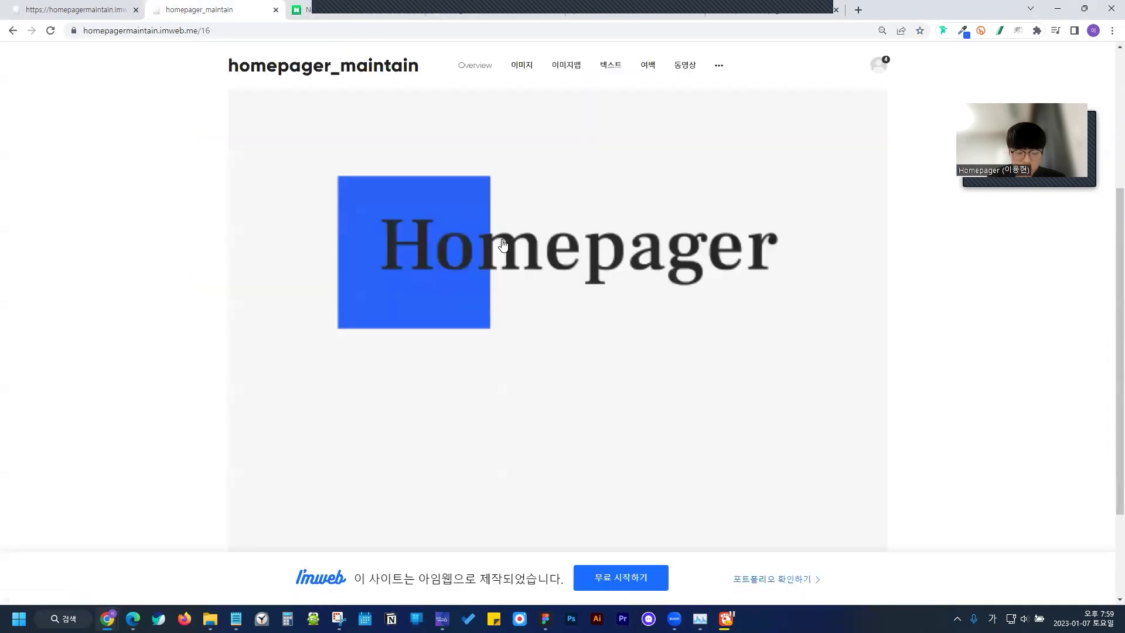
click(505, 330)
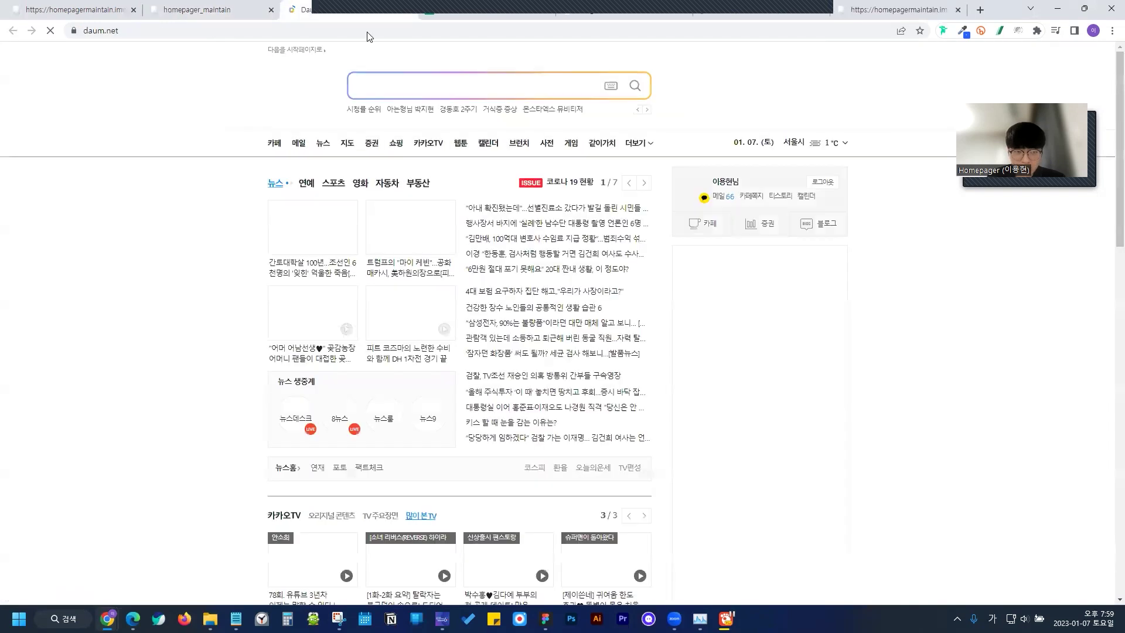
click(223, 8)
scroll(450, 205, up, 5)
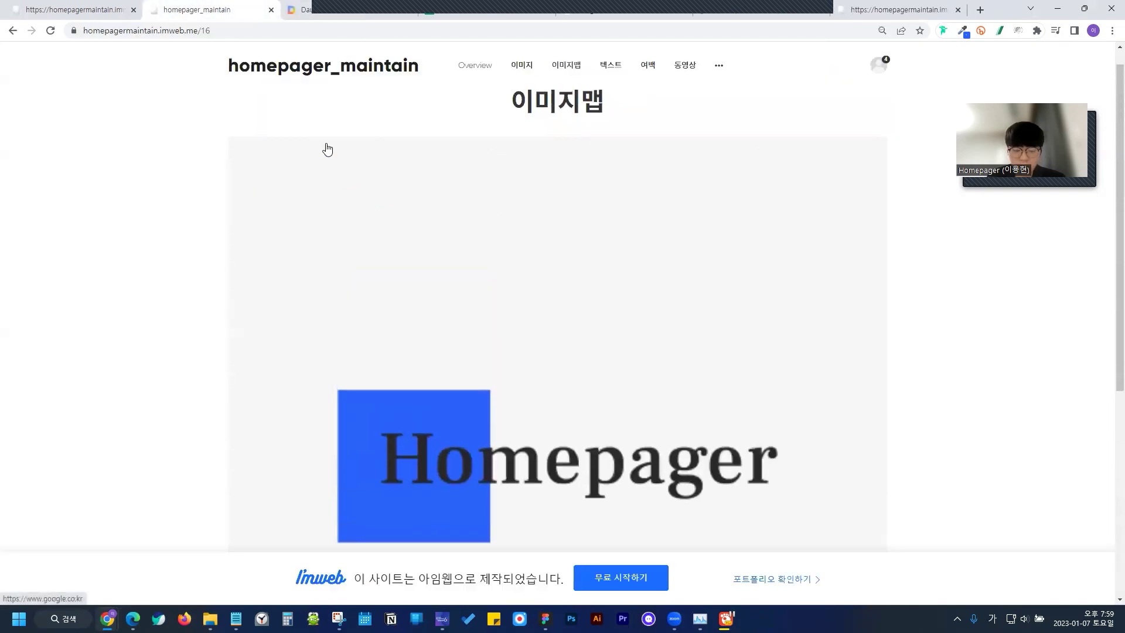
scroll(507, 251, down, 1)
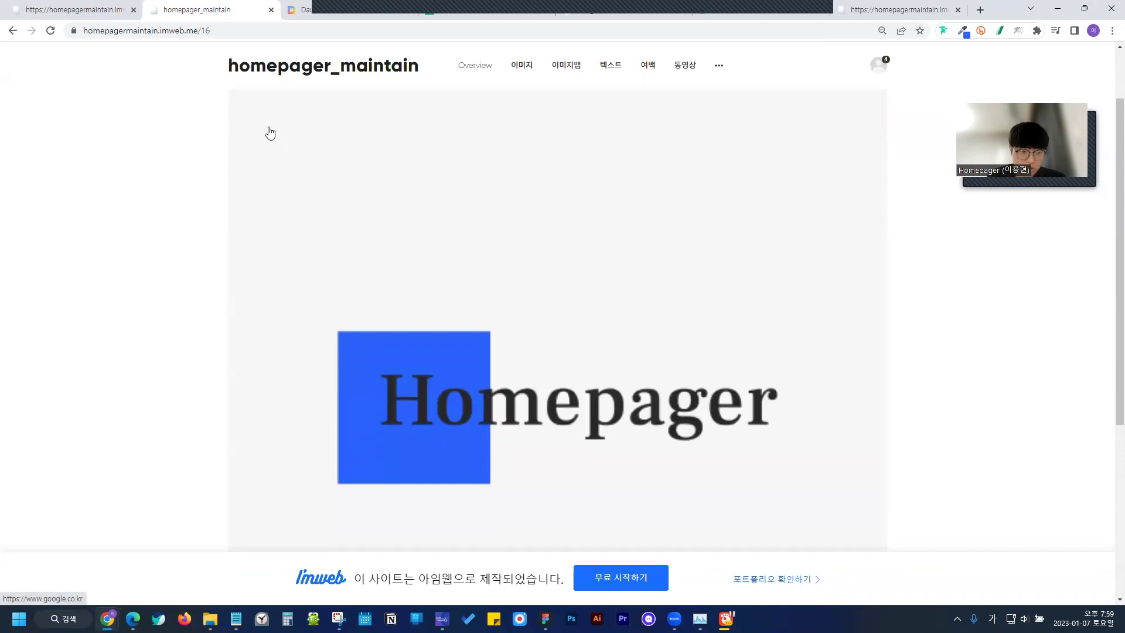
scroll(338, 174, down, 3)
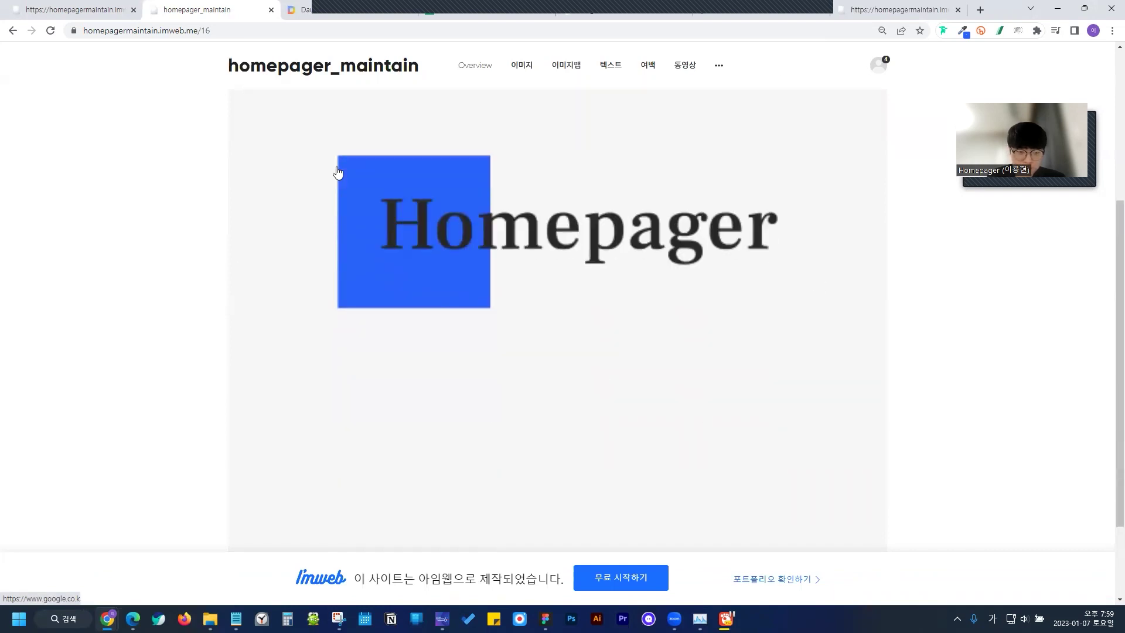
Open the 텍스트 page of the sample site and briefly highlight the sentence "텍스트입니다."
scroll(814, 270, up, 4)
click(609, 66)
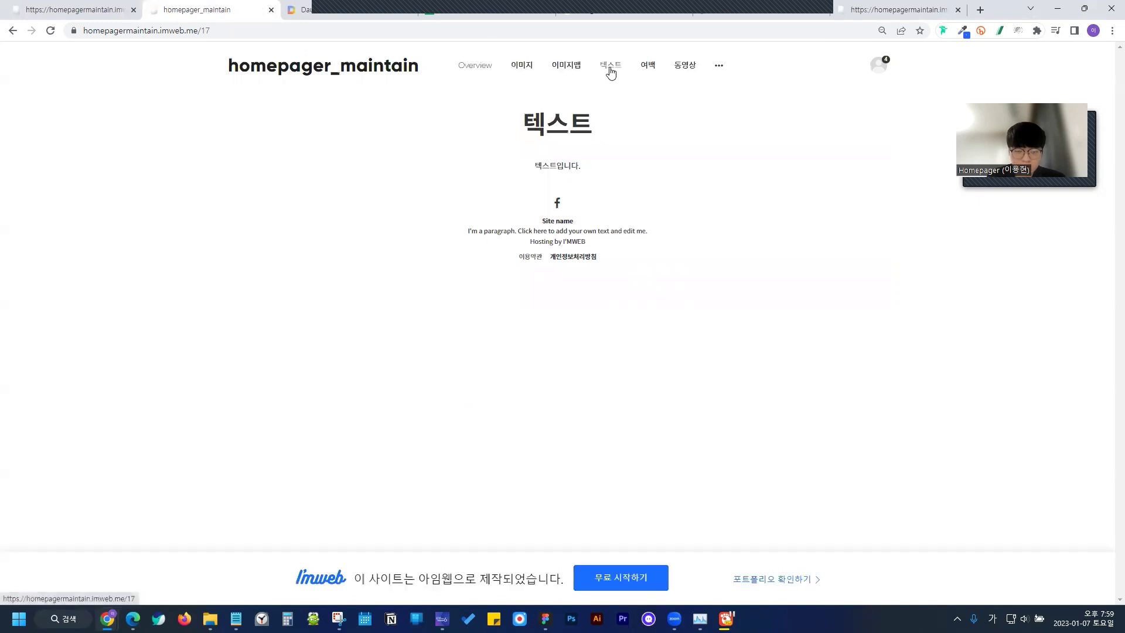
drag(533, 168, 583, 168)
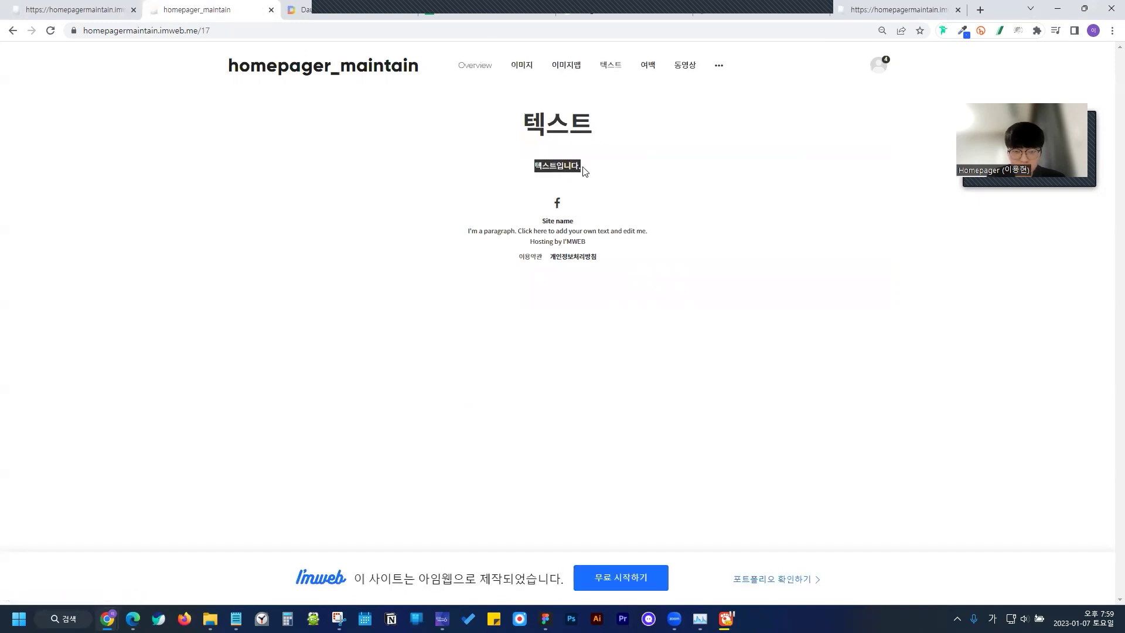
click(757, 169)
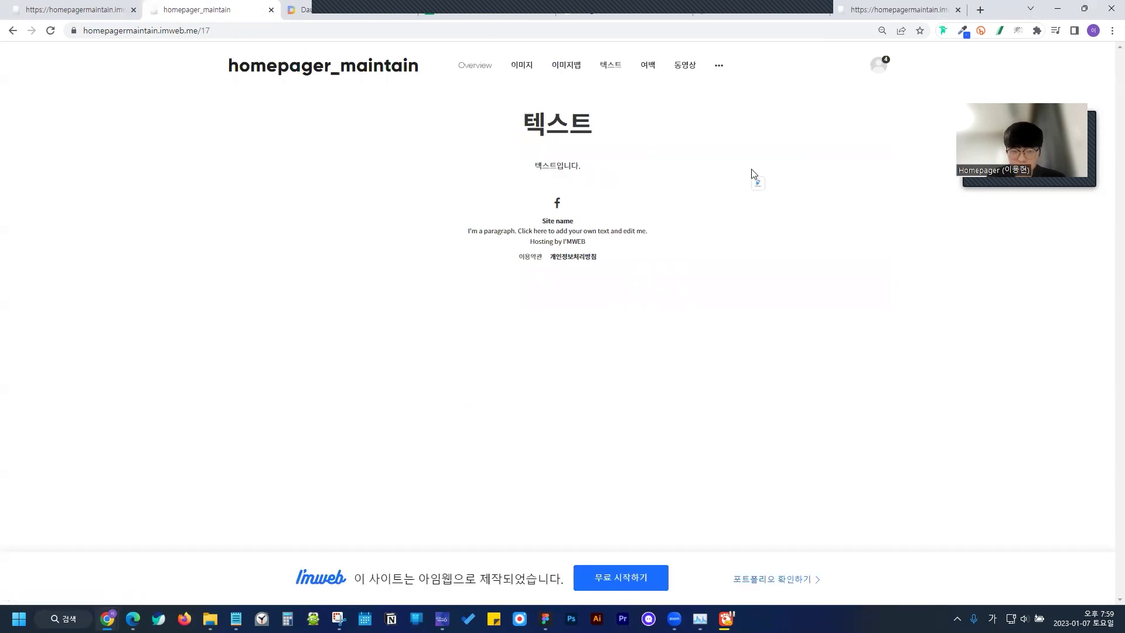
View the 여백 page, and on the 동영상 page briefly play the embedded video, pause it and close the player
click(649, 71)
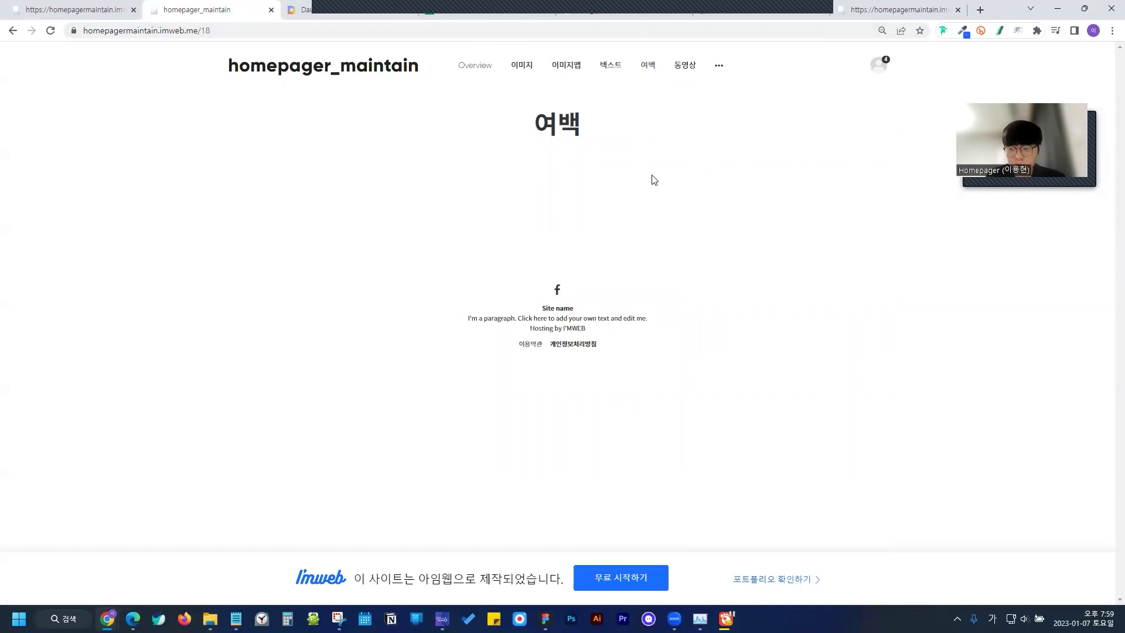
click(679, 70)
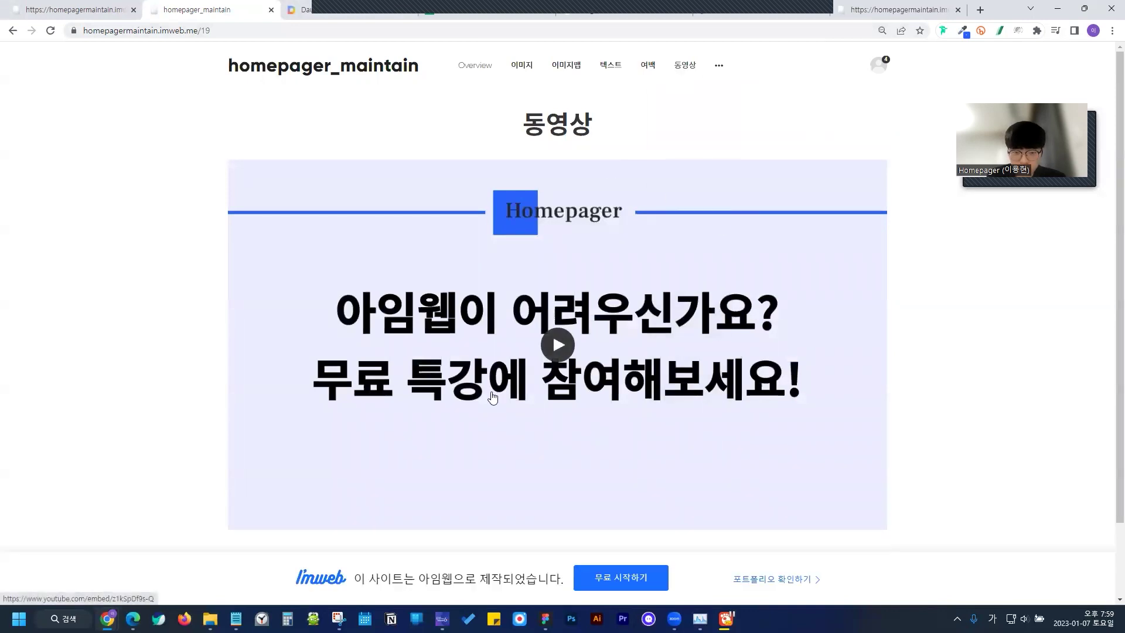
click(558, 345)
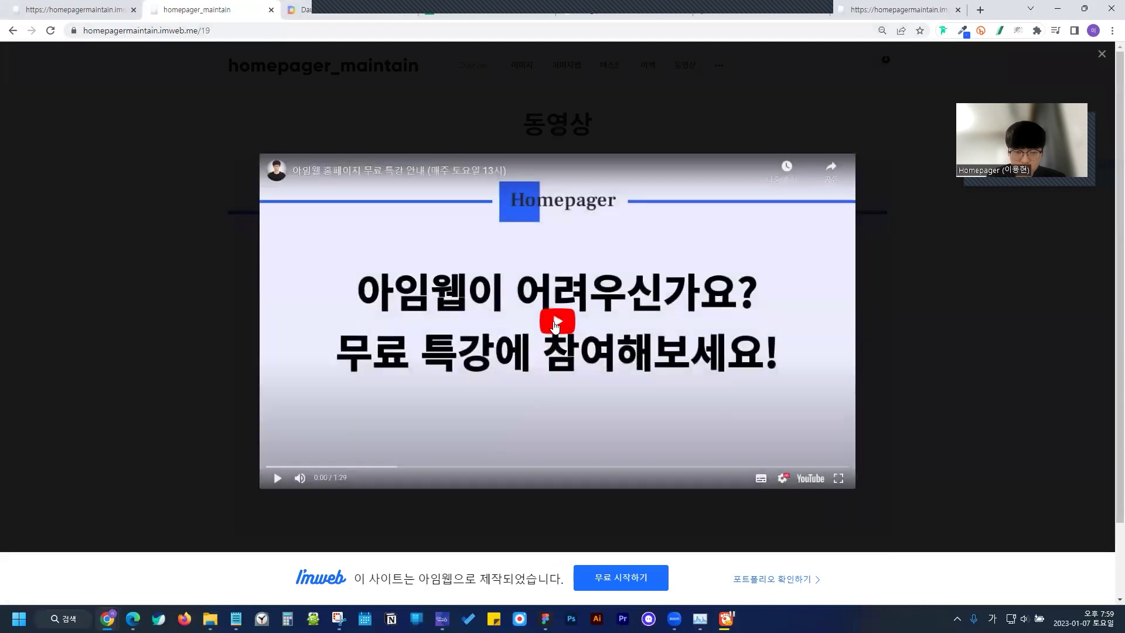
click(555, 326)
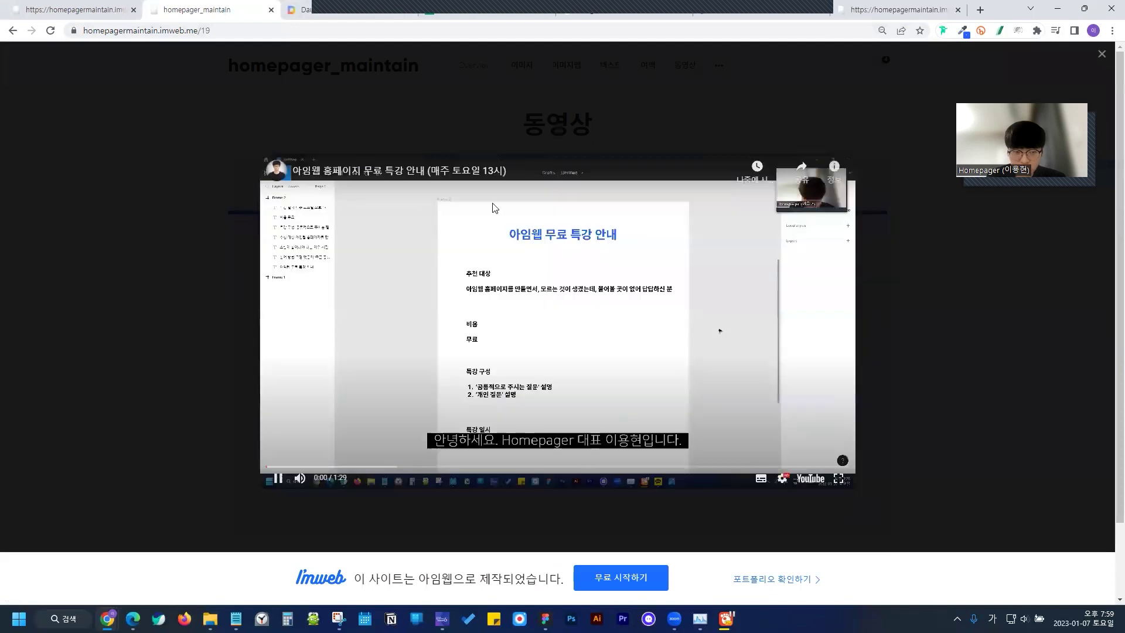
click(665, 341)
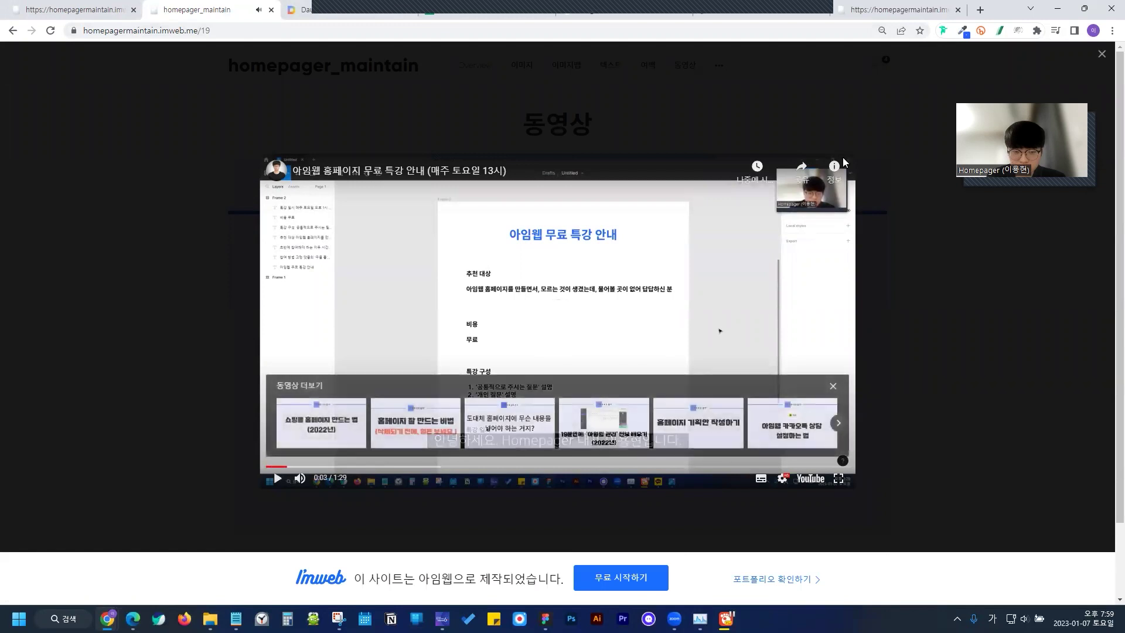
click(1101, 54)
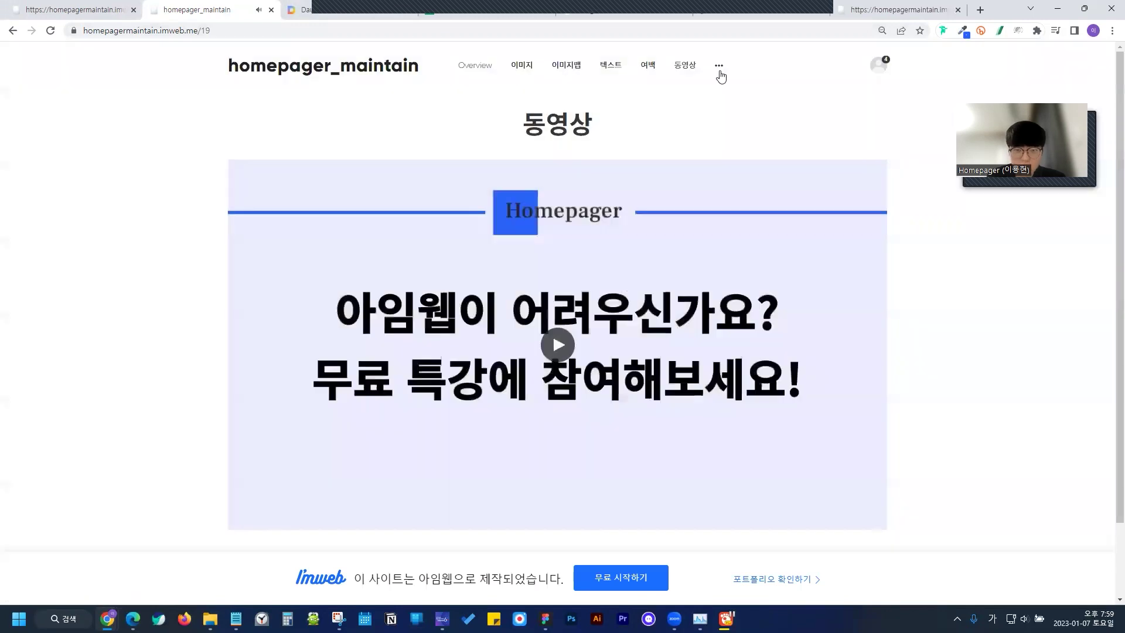
View the 가로선 page and test the 이미지 button's link on the 버튼 page, returning to the 버튼 page
click(721, 75)
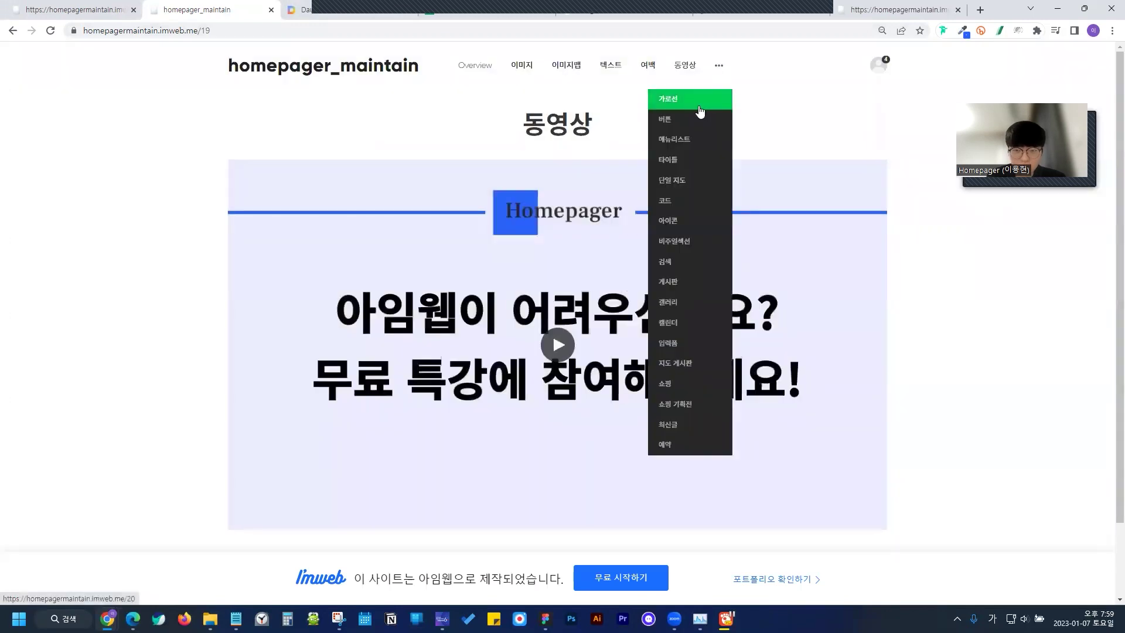
click(700, 111)
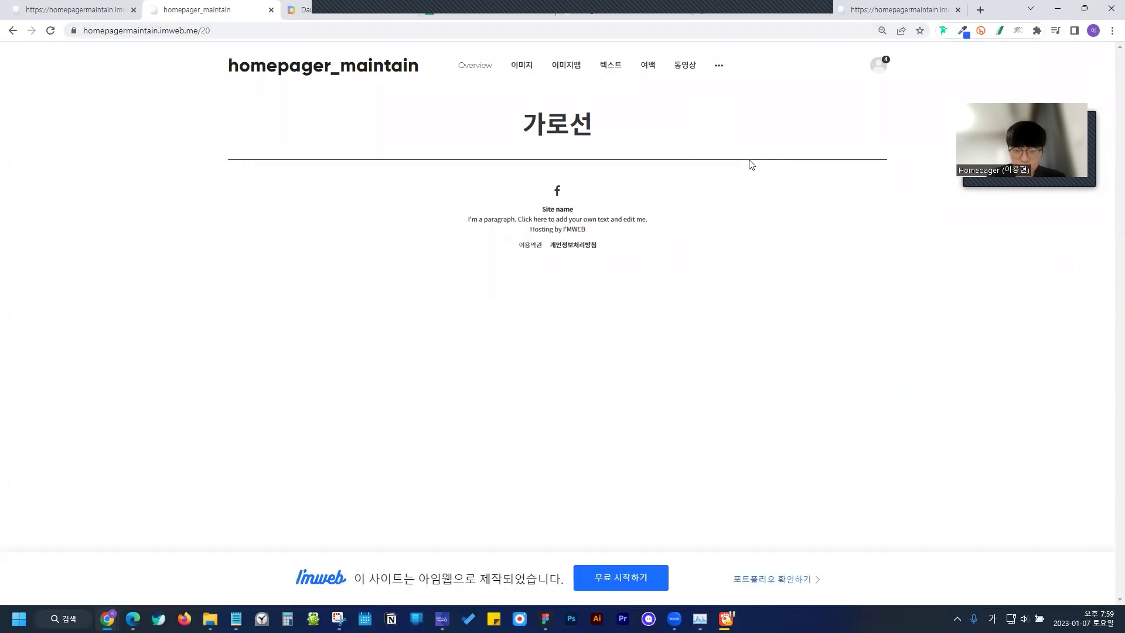
mouse_move(716, 67)
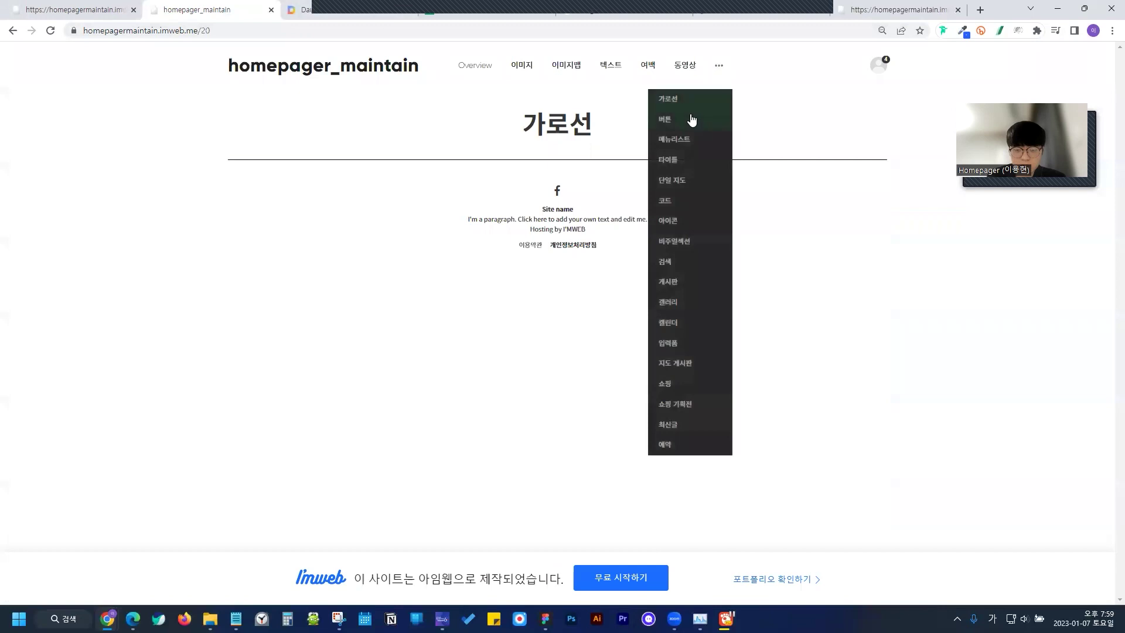
click(688, 120)
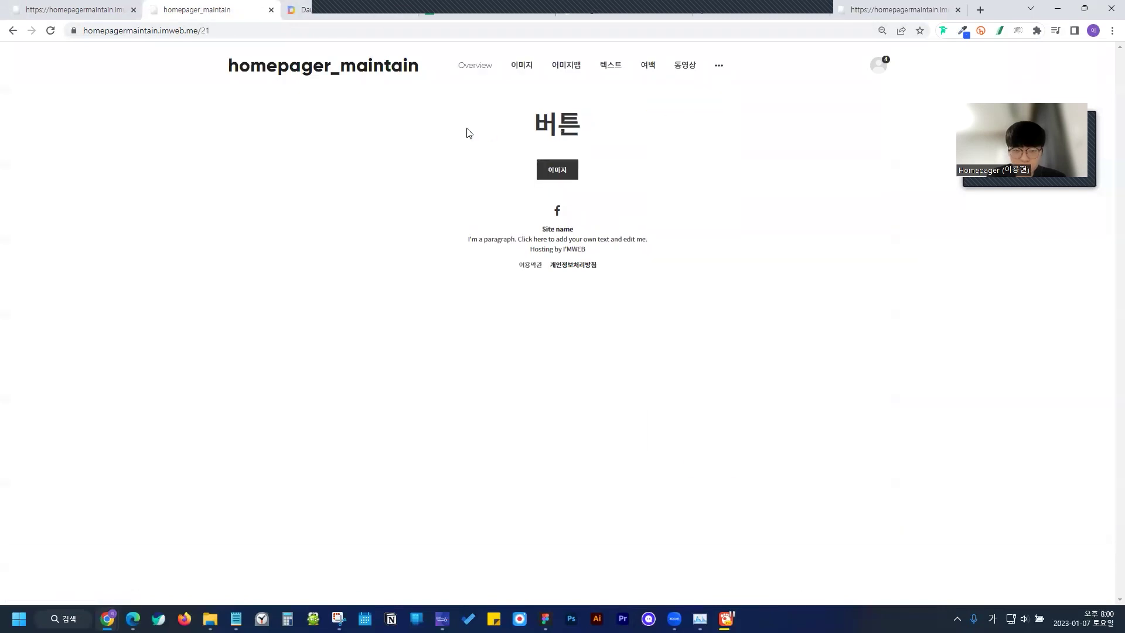
click(557, 171)
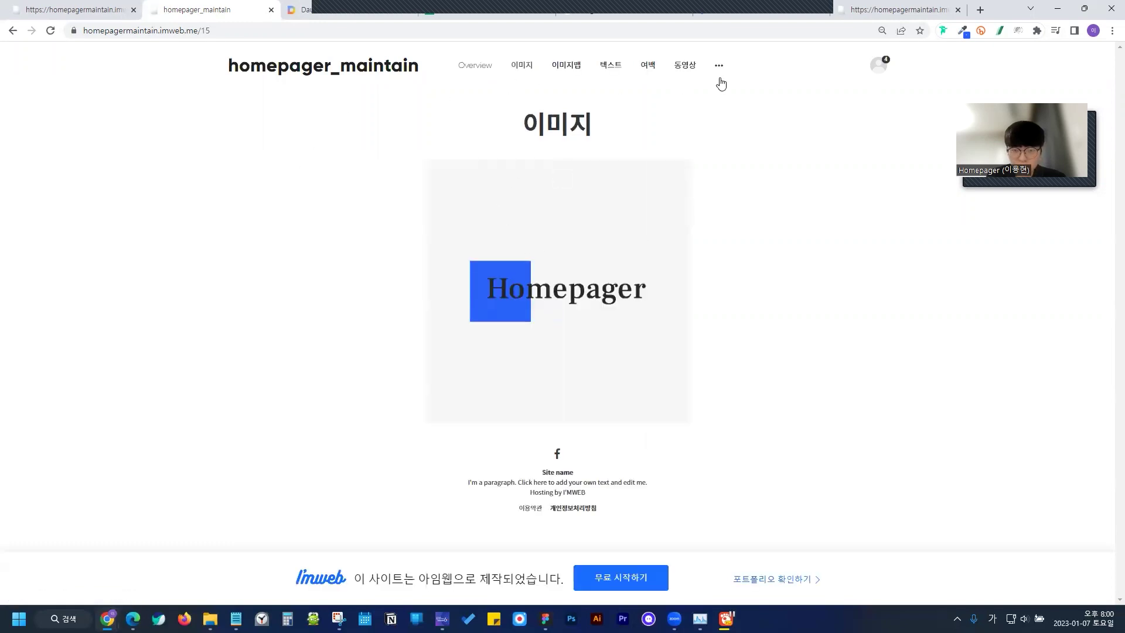
mouse_move(721, 74)
click(683, 120)
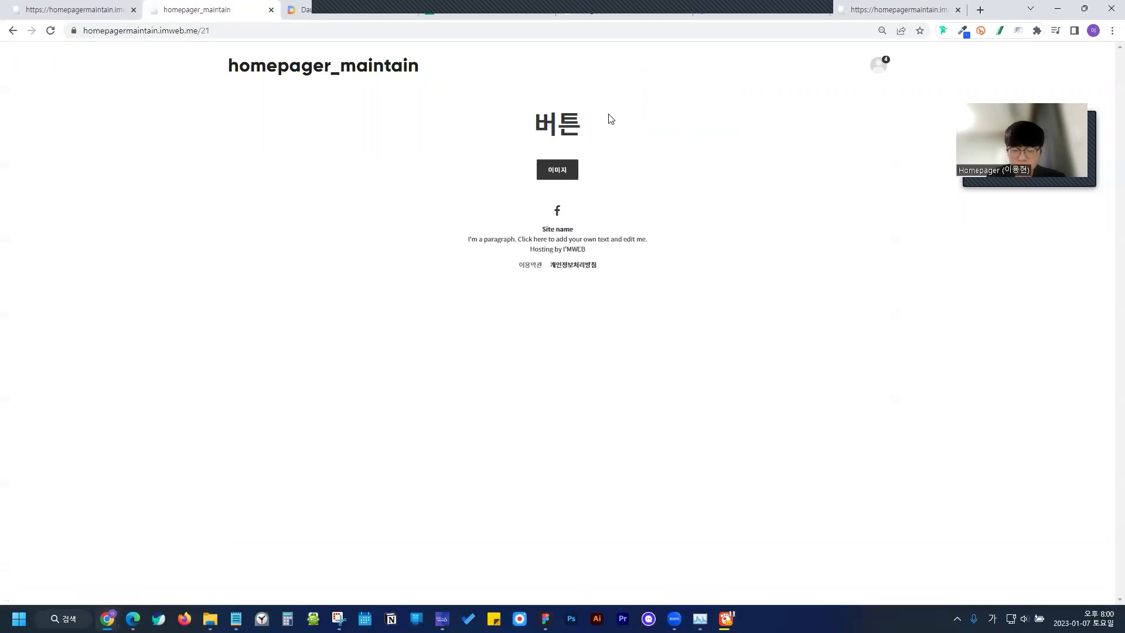
Test the 이미지맵 entry on the 메뉴리스트 page and view the 타이틀 page
click(700, 141)
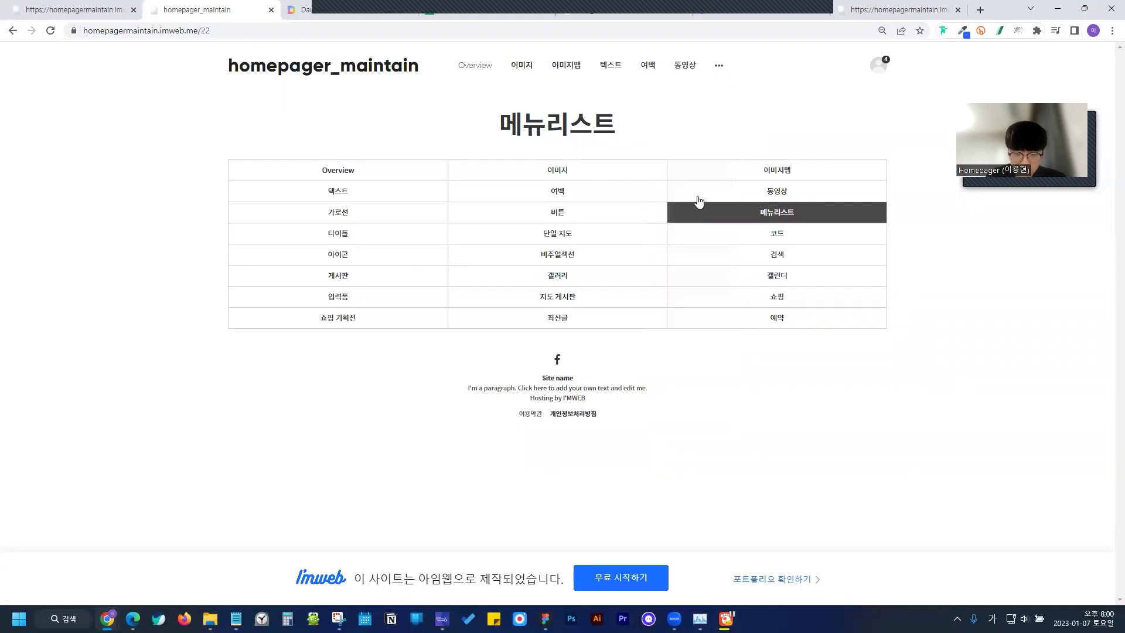
click(760, 174)
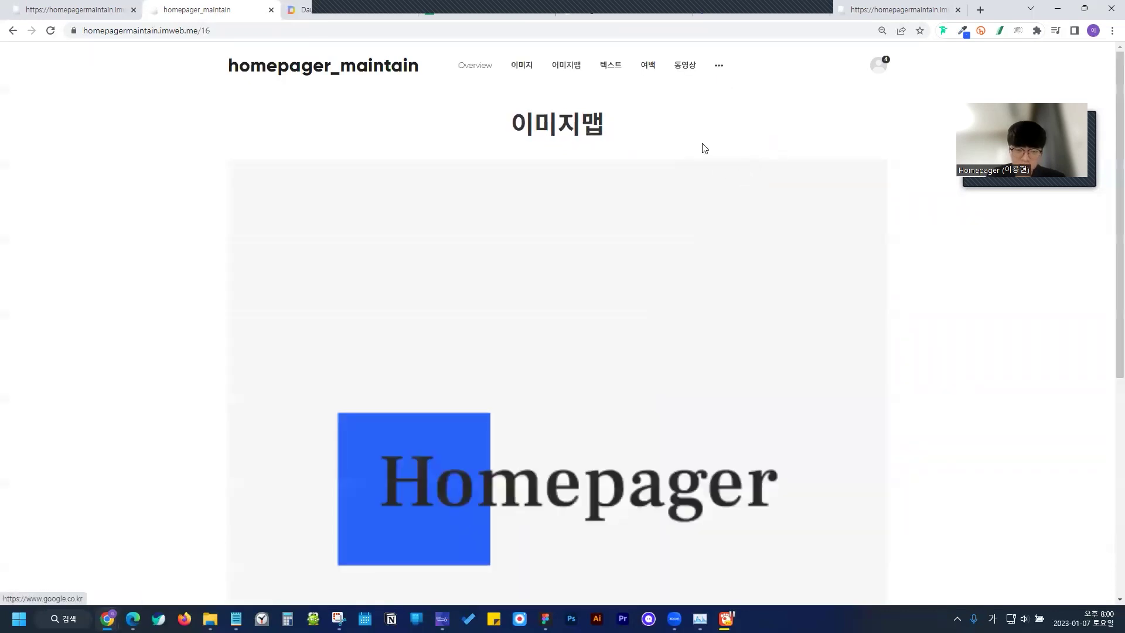
mouse_move(712, 81)
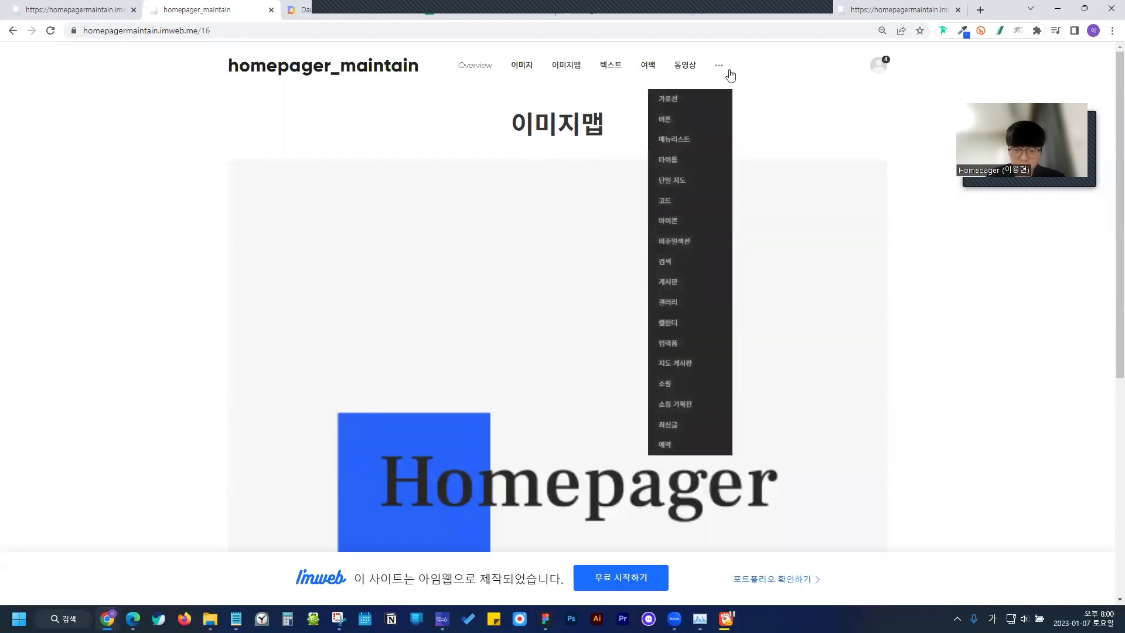
click(707, 166)
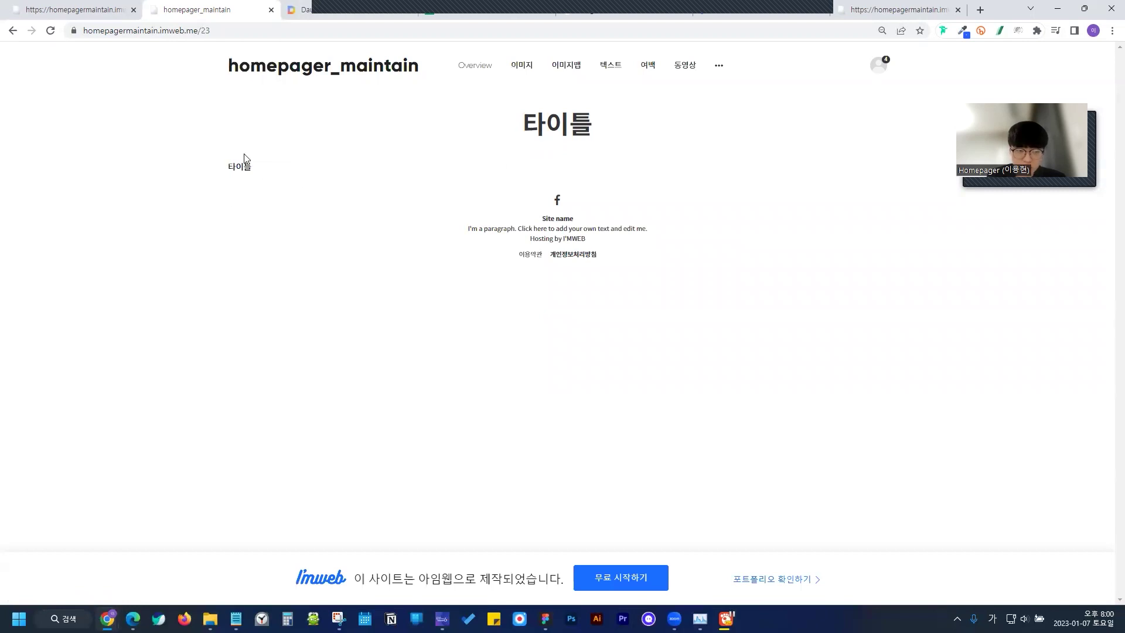
View the 단일 지도 page and try moving the embedded Google map on the 코드 page
mouse_move(718, 65)
click(682, 179)
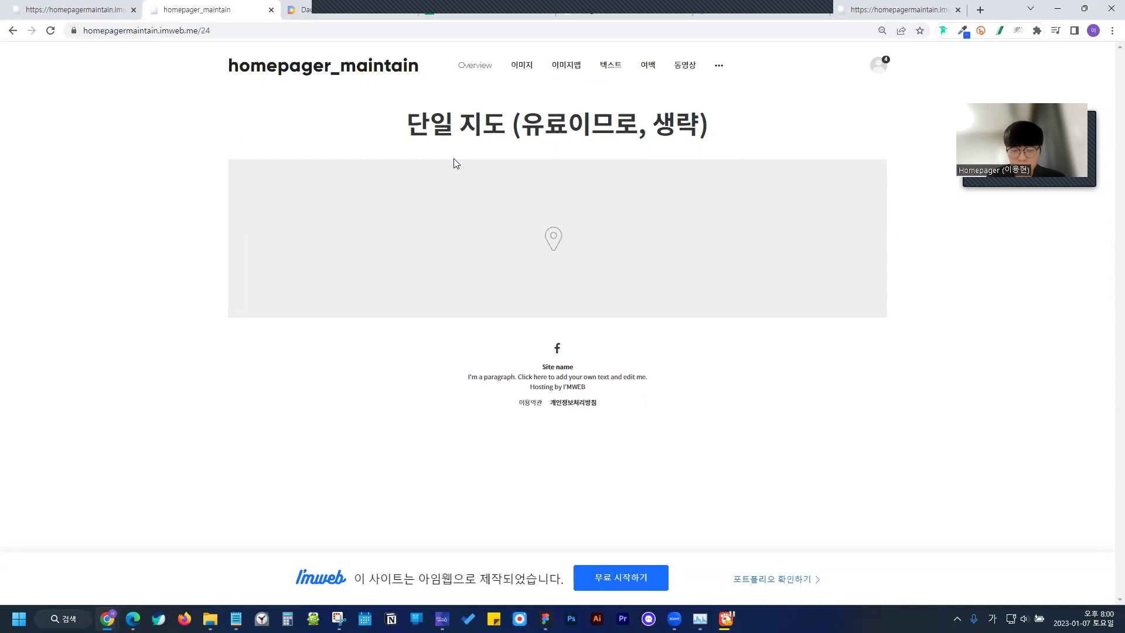
mouse_move(725, 69)
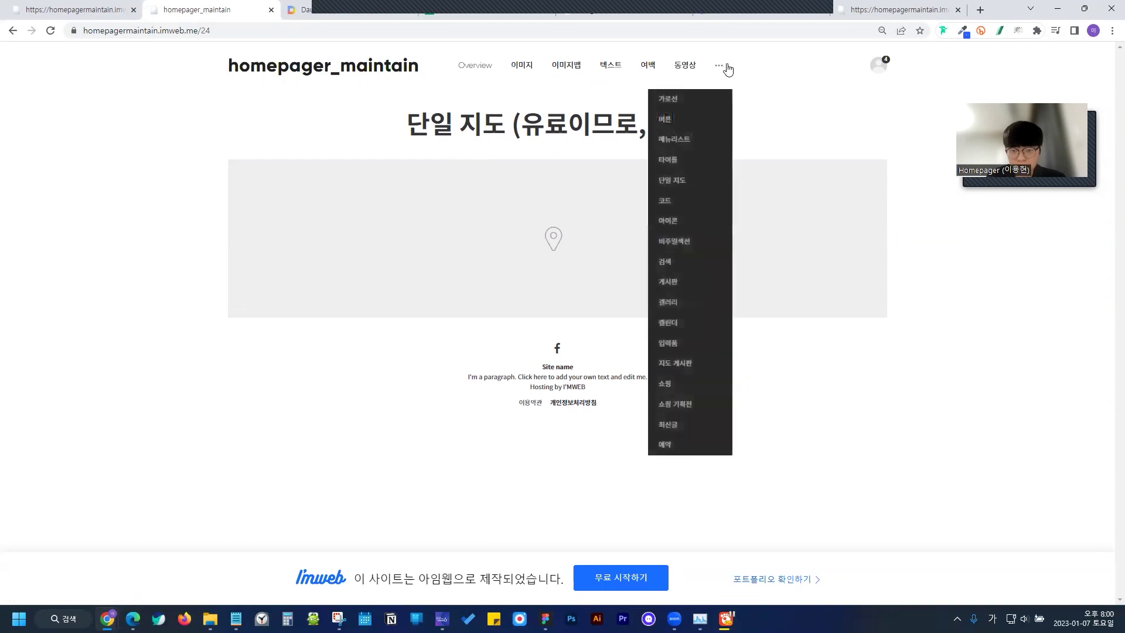
click(700, 202)
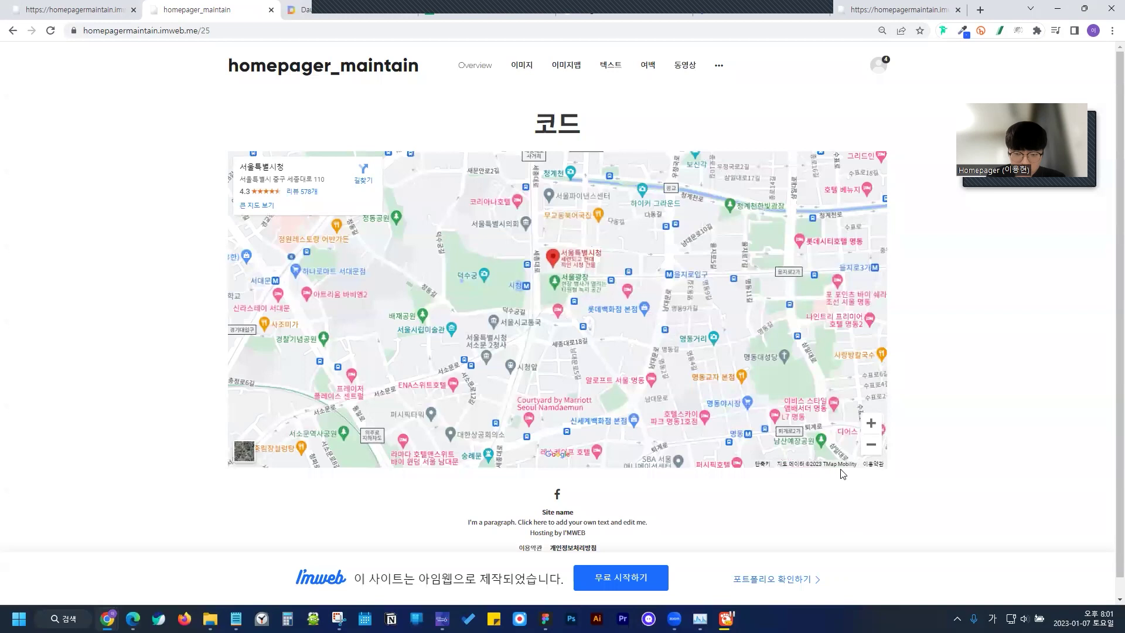
drag(651, 233, 529, 305)
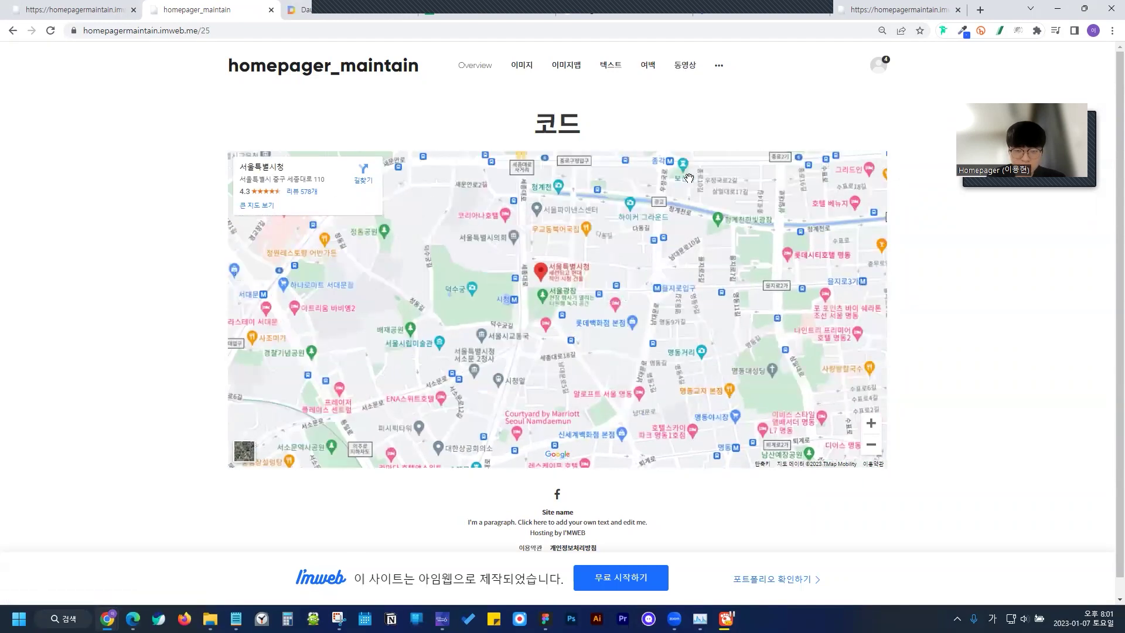
Open the 아이콘 page and test the link of the face icon
mouse_move(718, 70)
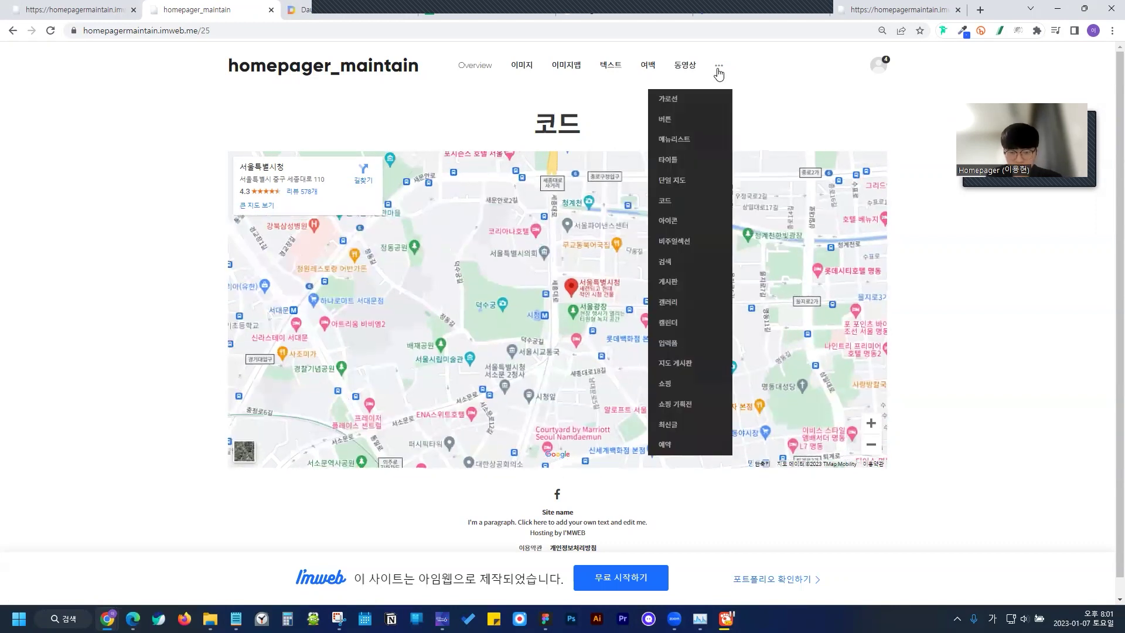
click(688, 217)
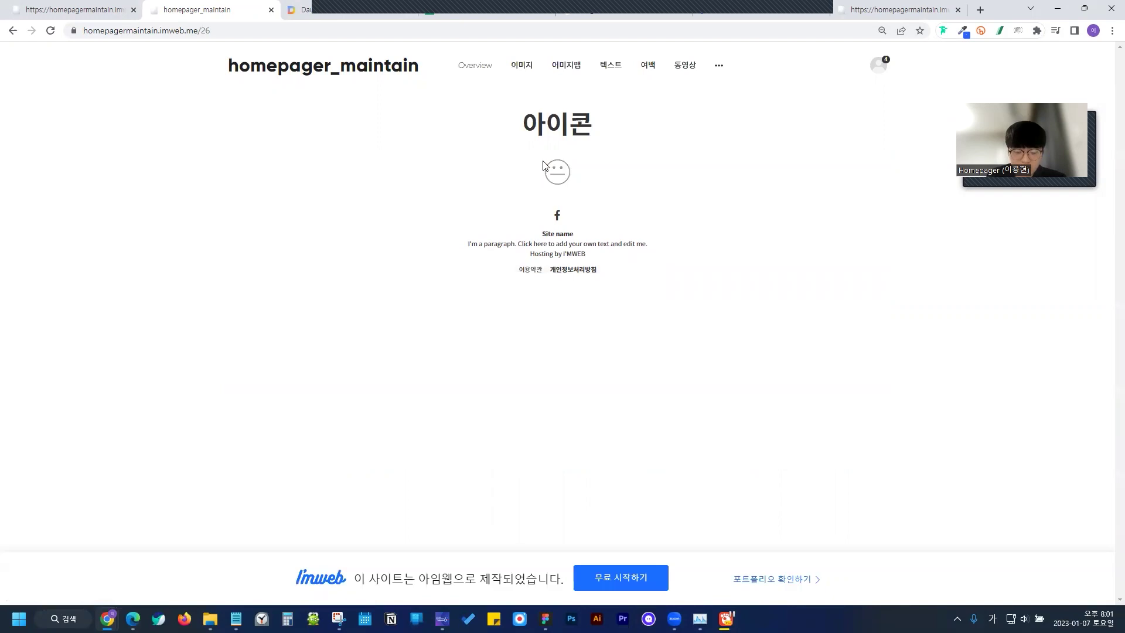
click(555, 173)
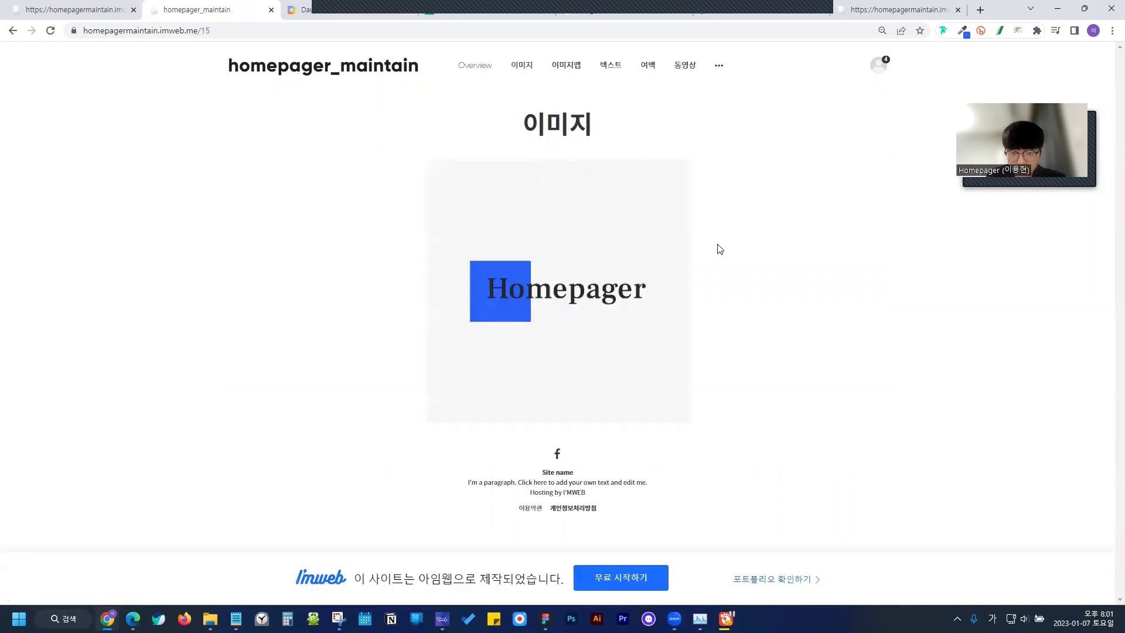
Open the 비주얼섹션 page, briefly highlight its heading and examine the full-width image slides
mouse_move(718, 83)
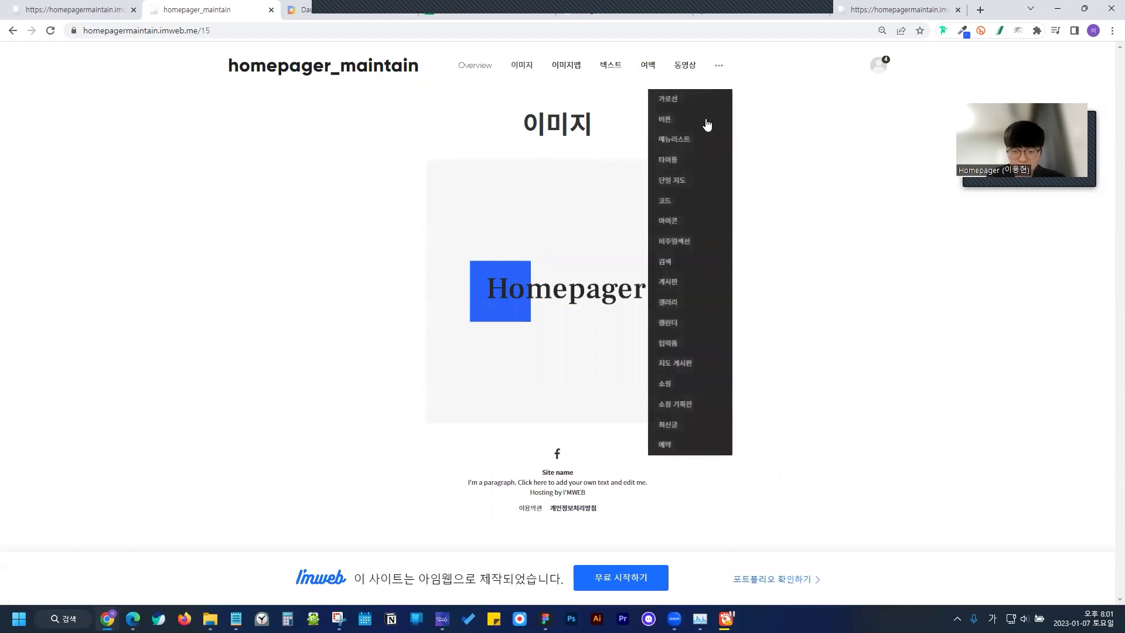
click(688, 241)
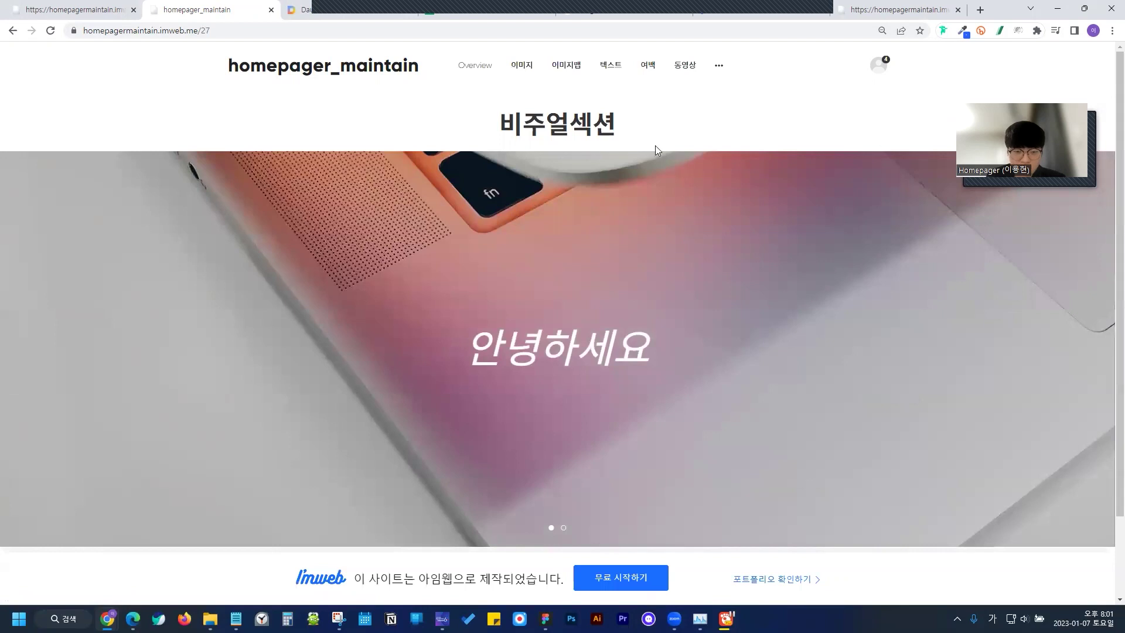
drag(503, 118, 613, 127)
click(619, 128)
click(706, 131)
scroll(261, 232, down, 1)
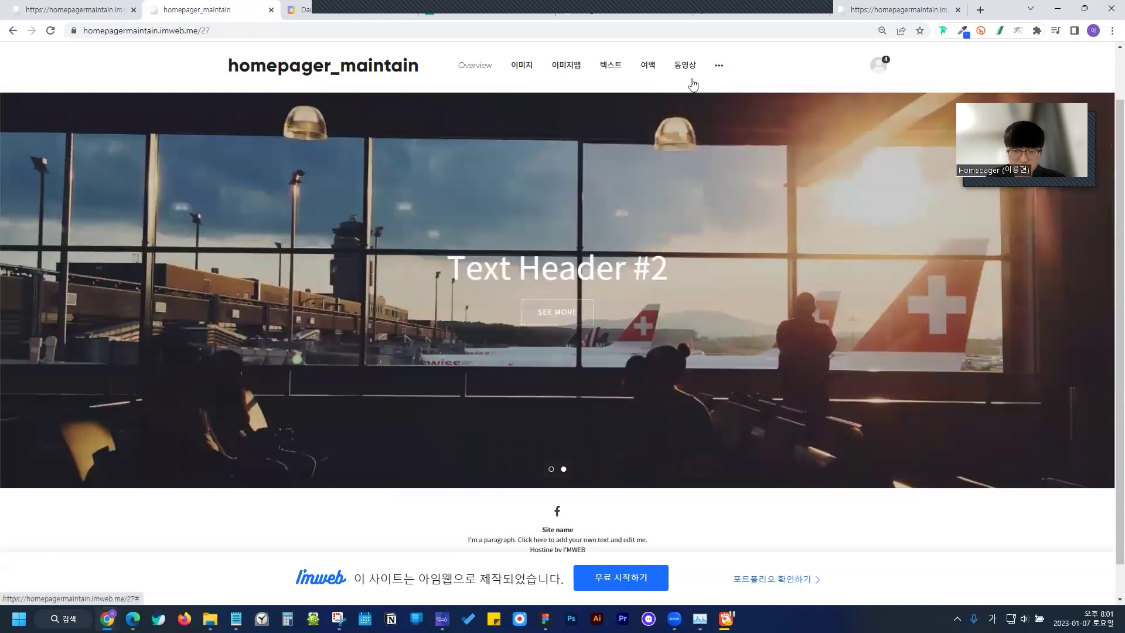
View the 검색 page, and on the 게시판 page read the "Test 2" post and return to the post list
mouse_move(717, 66)
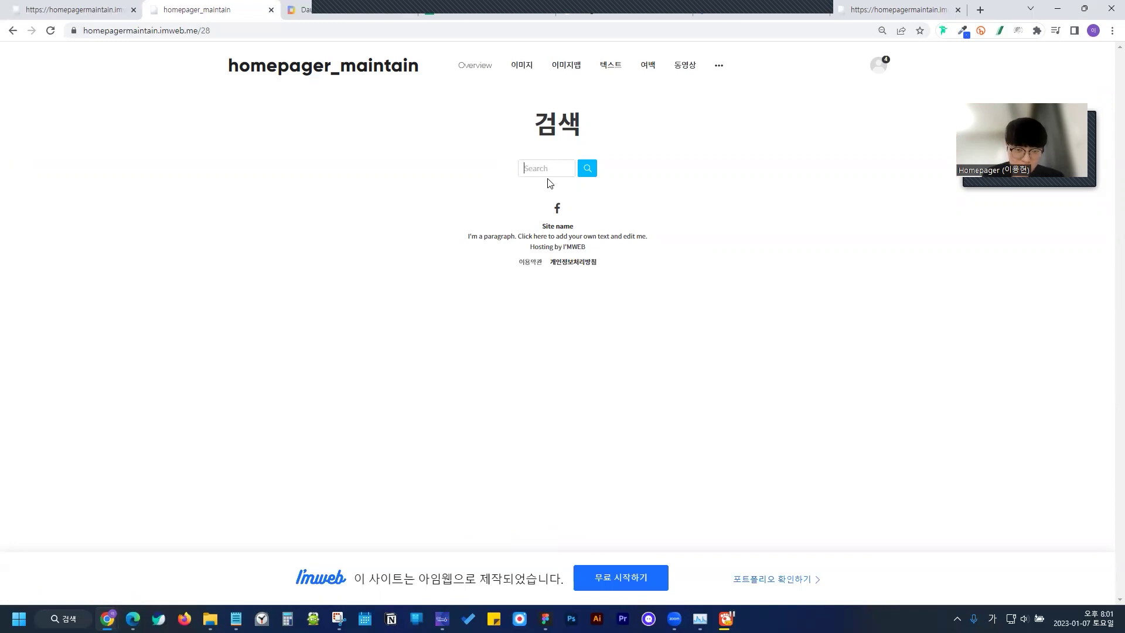
mouse_move(719, 70)
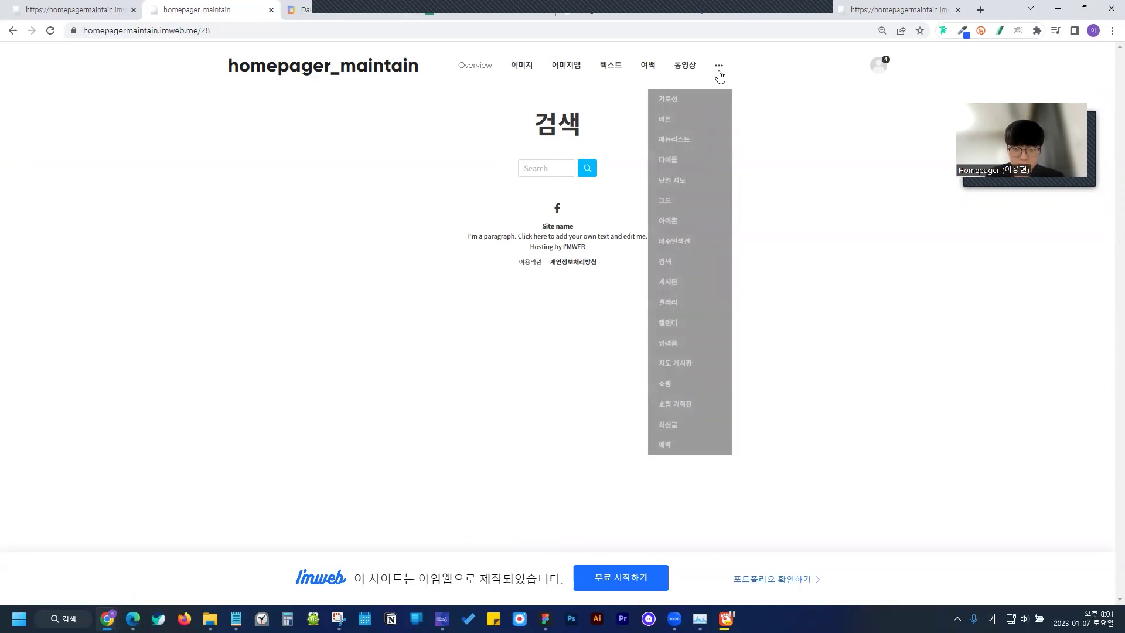
click(674, 291)
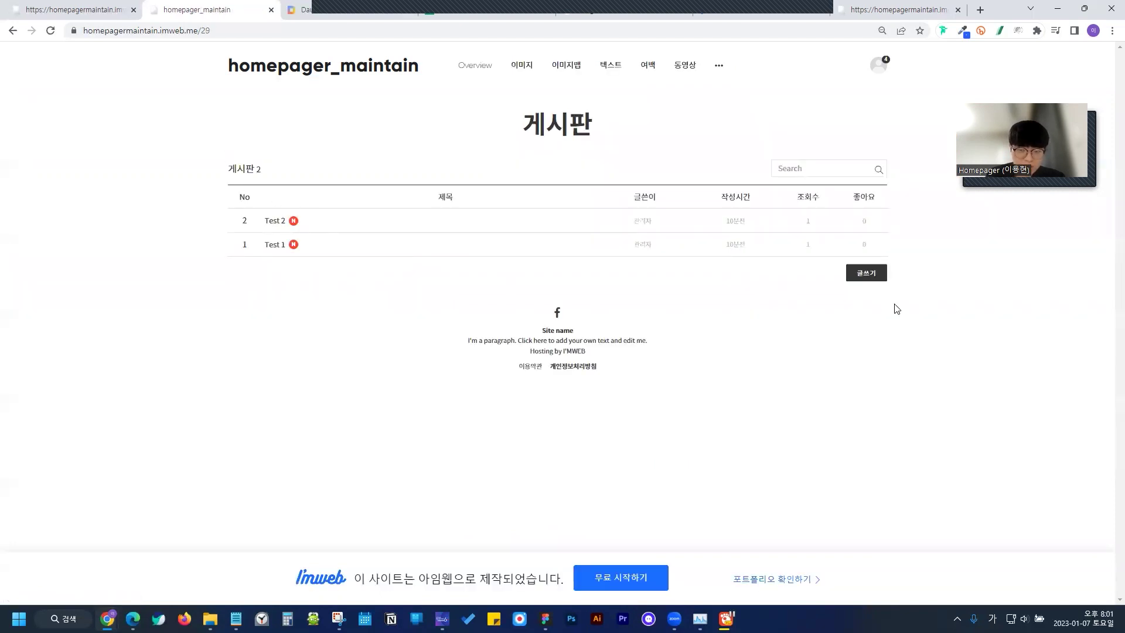
click(269, 223)
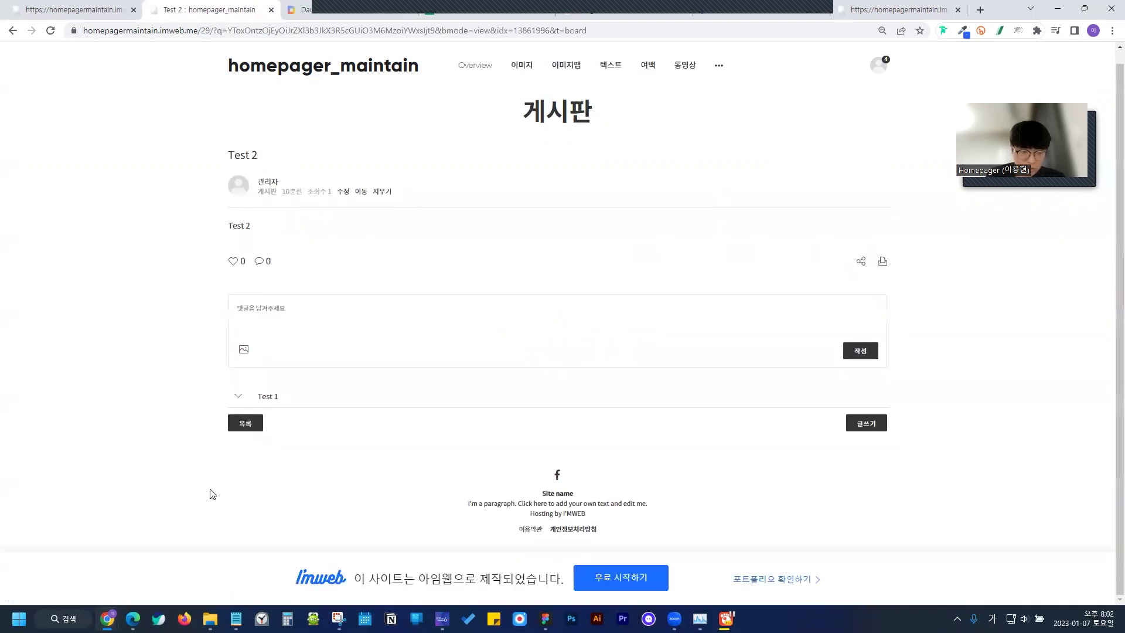
click(13, 30)
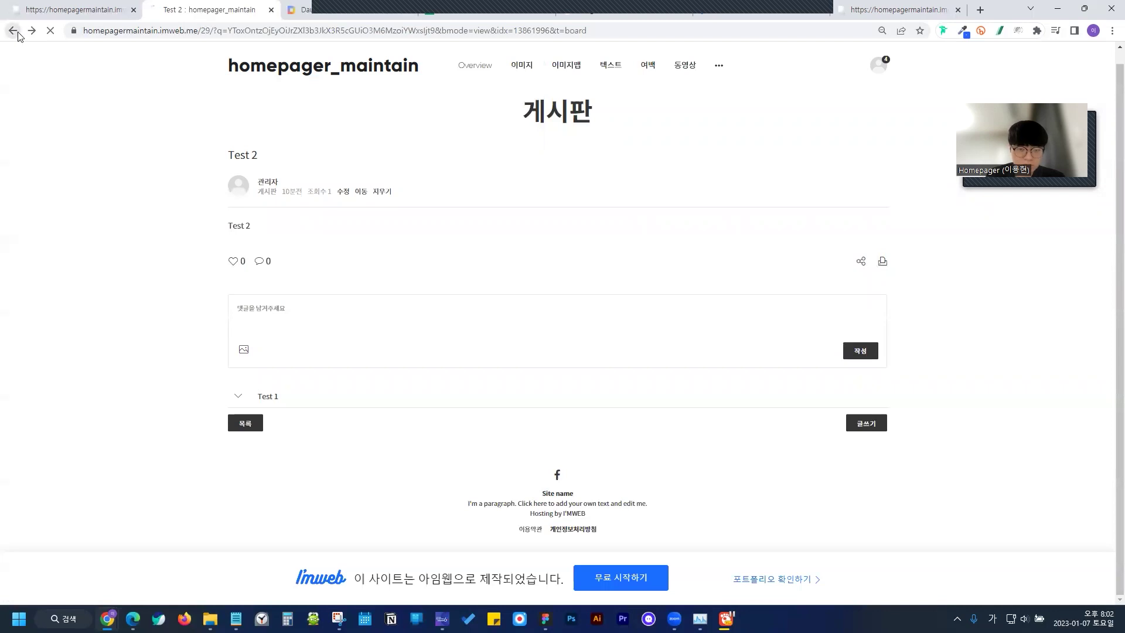
Open the 갤러리 page and examine its image grid and the captions shown over the pictures
mouse_move(718, 66)
click(690, 302)
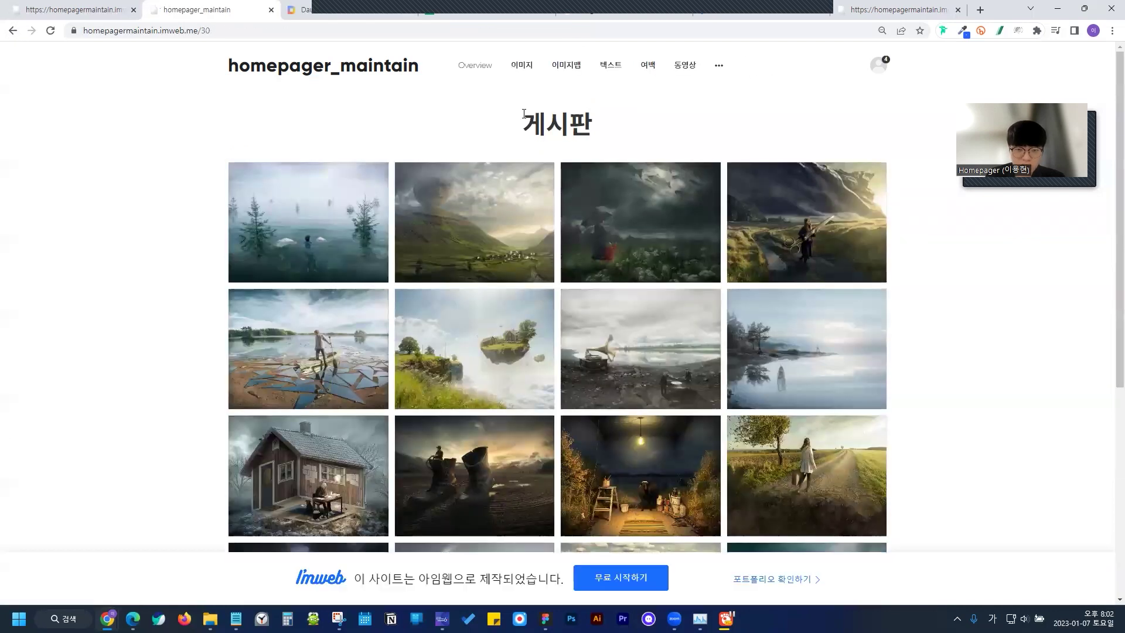
scroll(601, 151, down, 1)
scroll(600, 151, up, 1)
scroll(507, 95, down, 1)
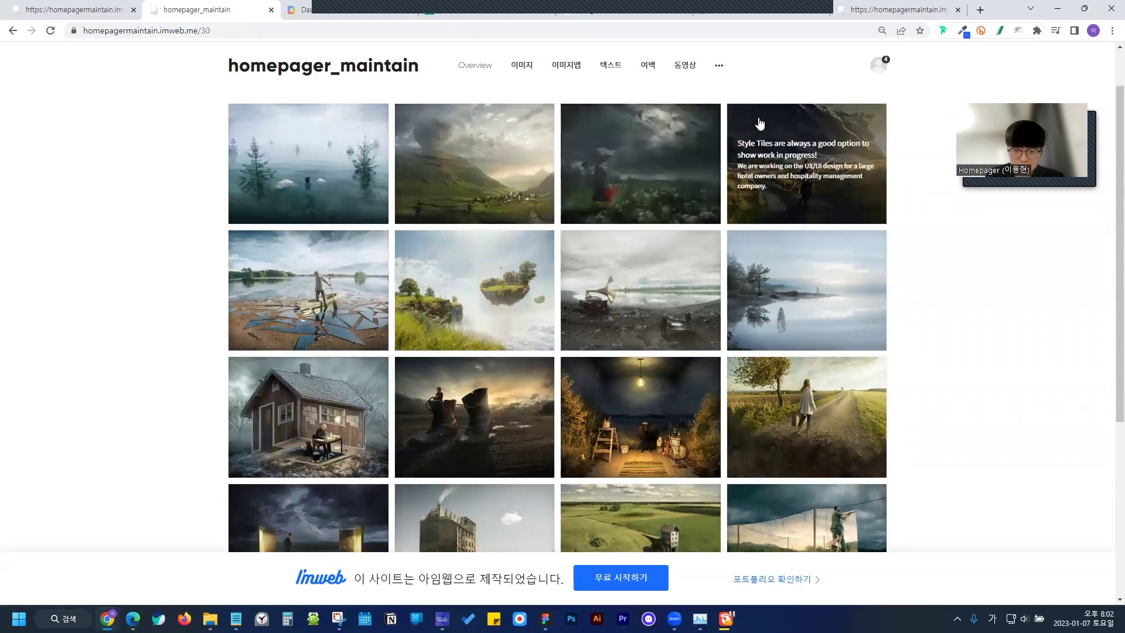
scroll(930, 245, down, 1)
scroll(929, 248, down, 4)
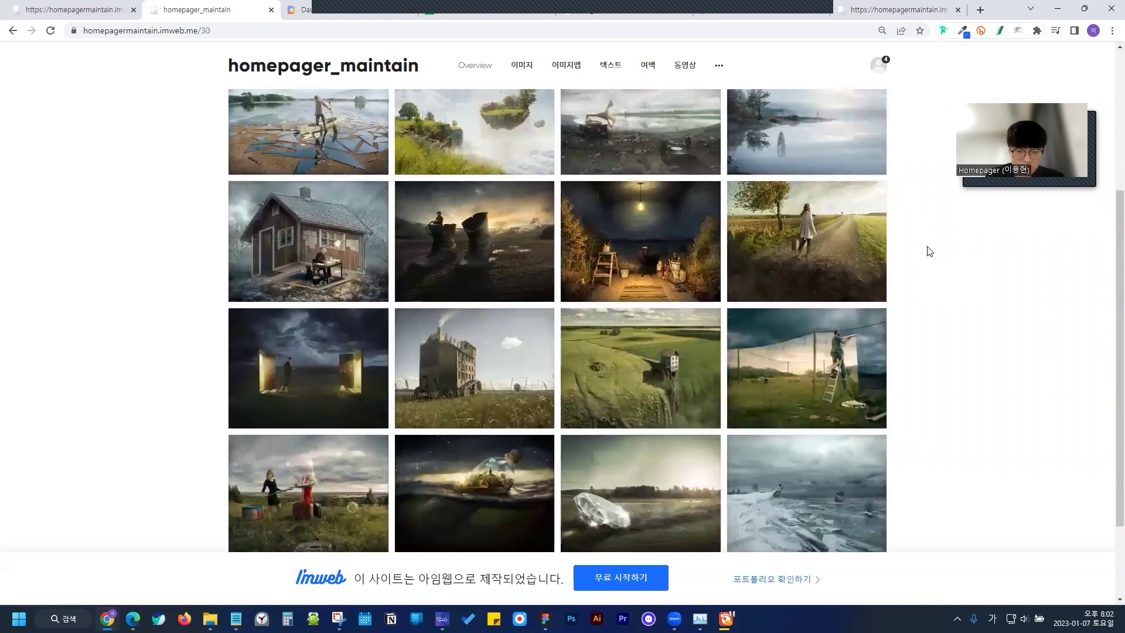
scroll(565, 257, up, 4)
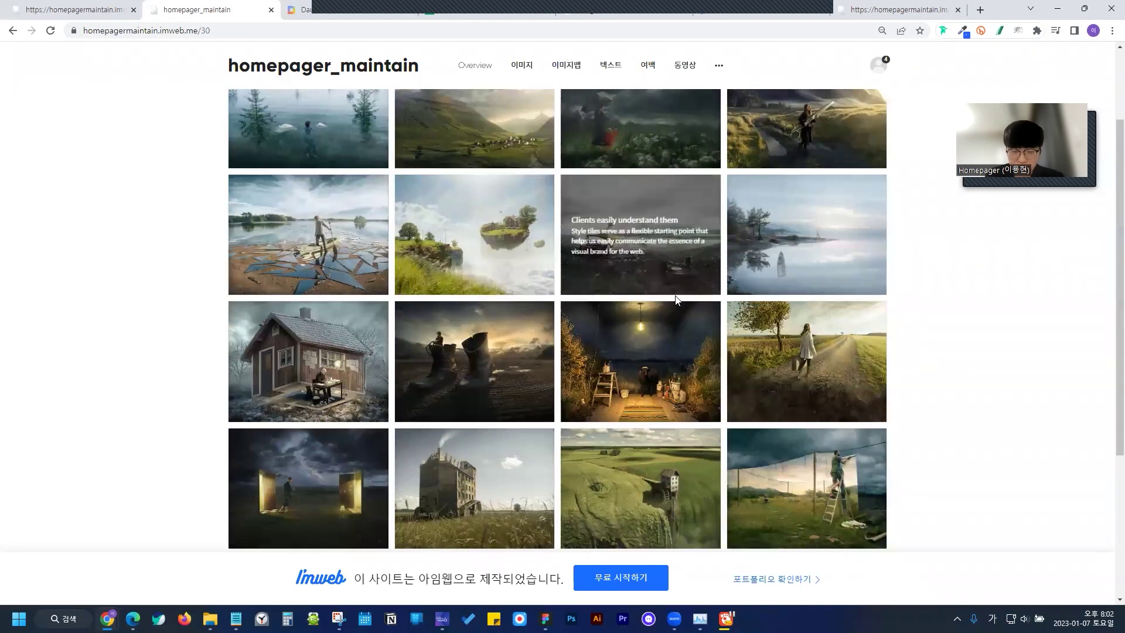
Open the 캘린더 page of the sample site and examine its January 2023 month view
scroll(644, 255, up, 2)
click(711, 70)
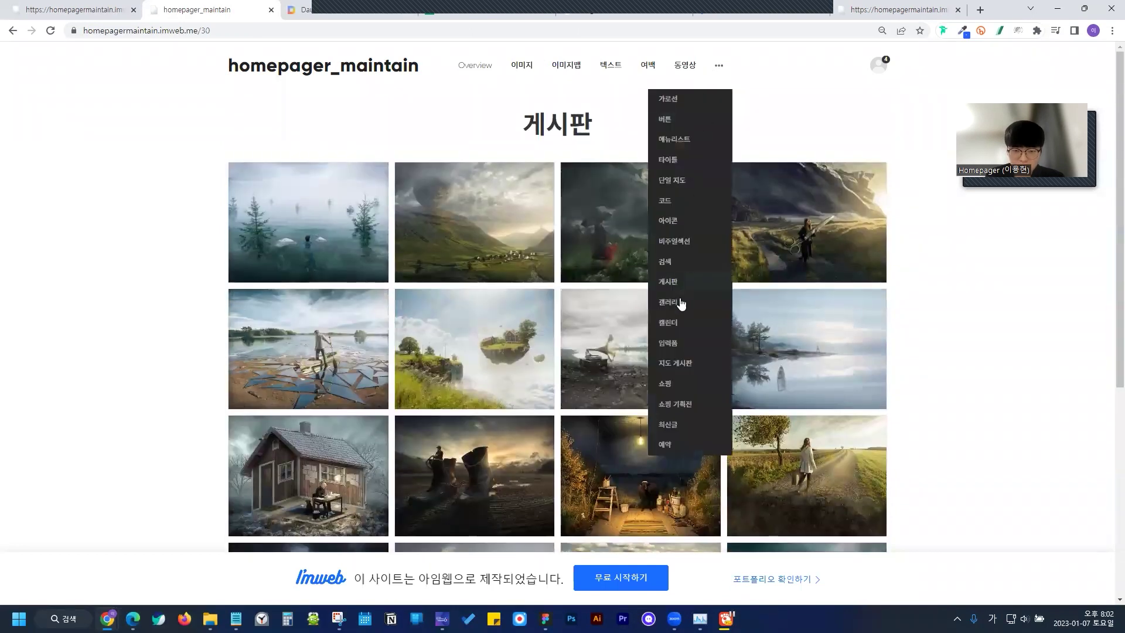
click(679, 302)
click(719, 65)
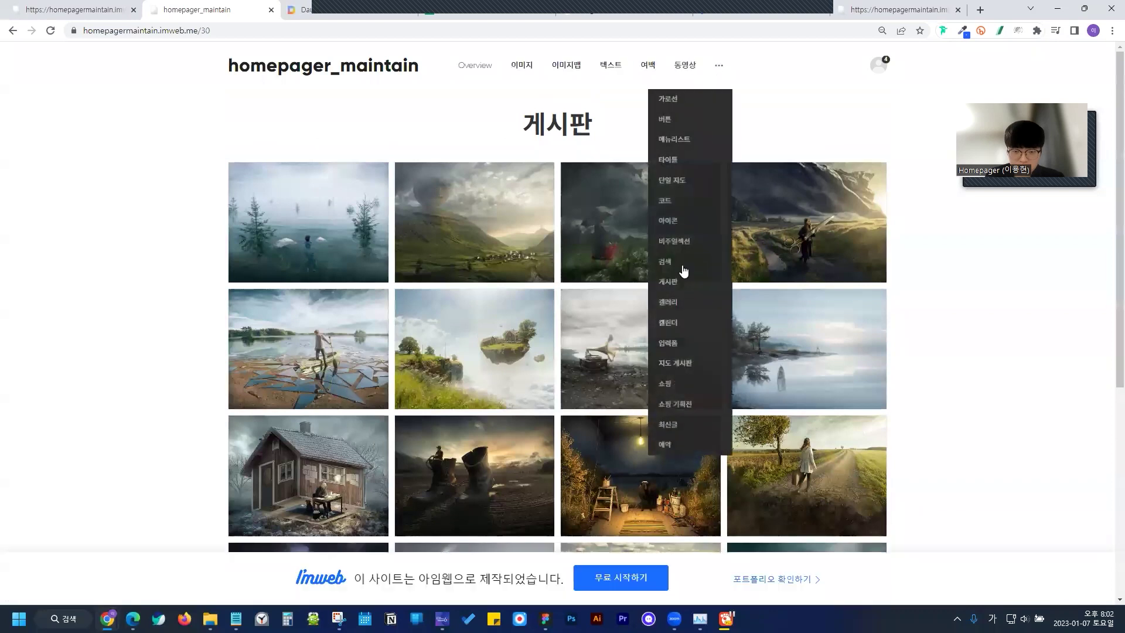
click(671, 327)
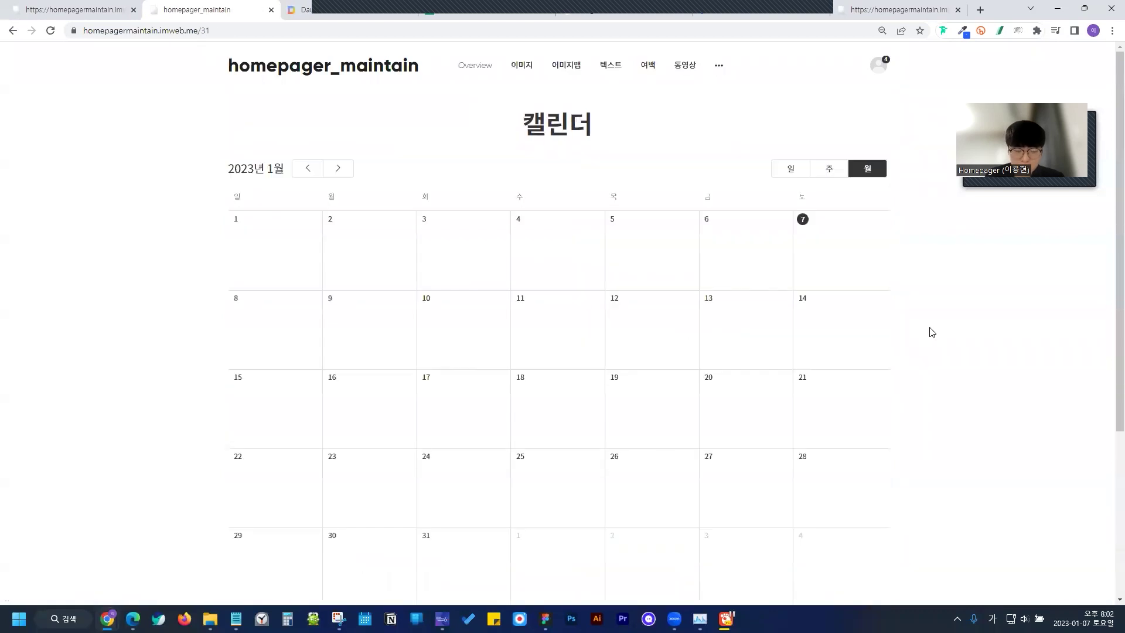
scroll(931, 332, down, 3)
scroll(931, 332, up, 3)
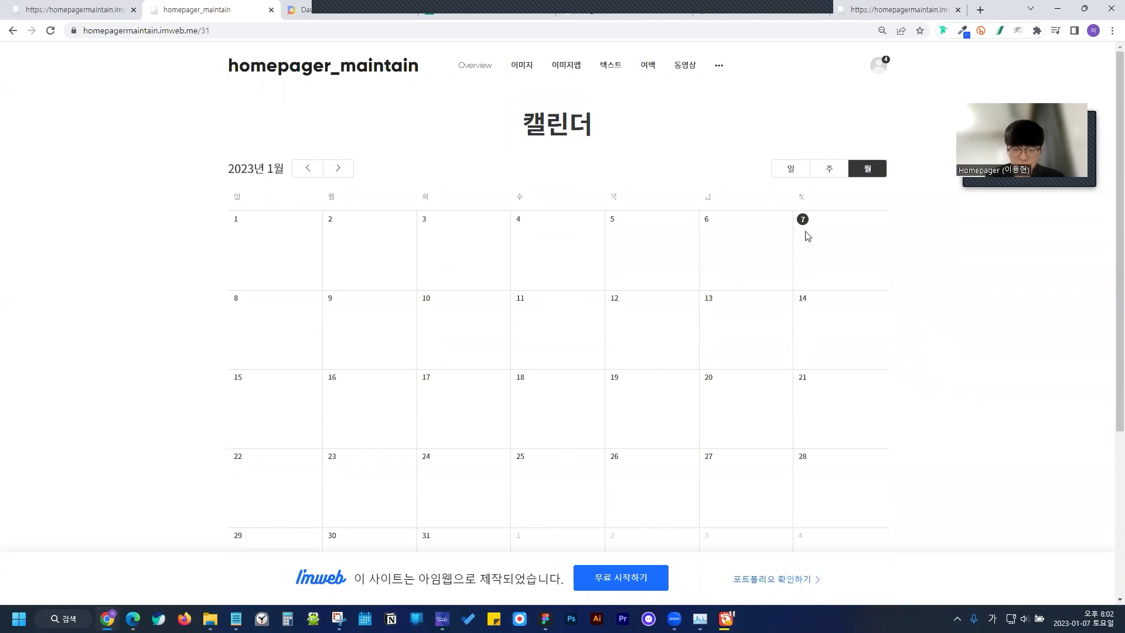
Open the 입력폼 page and try the form's 이름, 연락처 and 내용 fields without entering anything
mouse_move(725, 68)
click(685, 340)
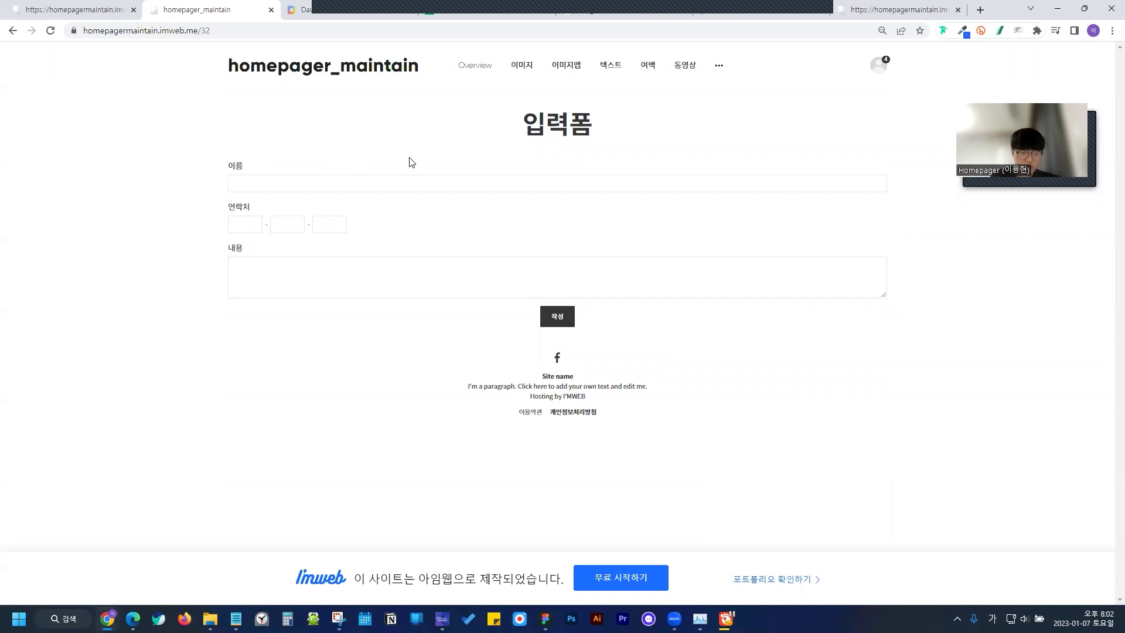
click(431, 180)
click(245, 224)
click(351, 267)
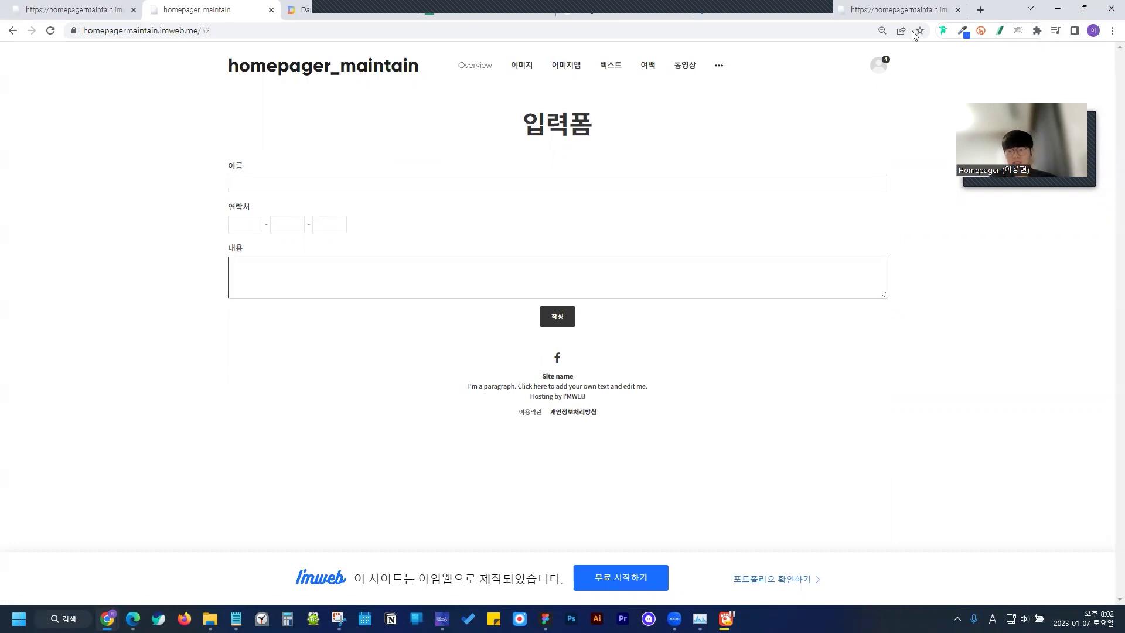
Open homepager.kr in a new tab, dismiss its popup and examine the 무료상담 신청하기 form as a real input form example
click(980, 9)
text(homepager)
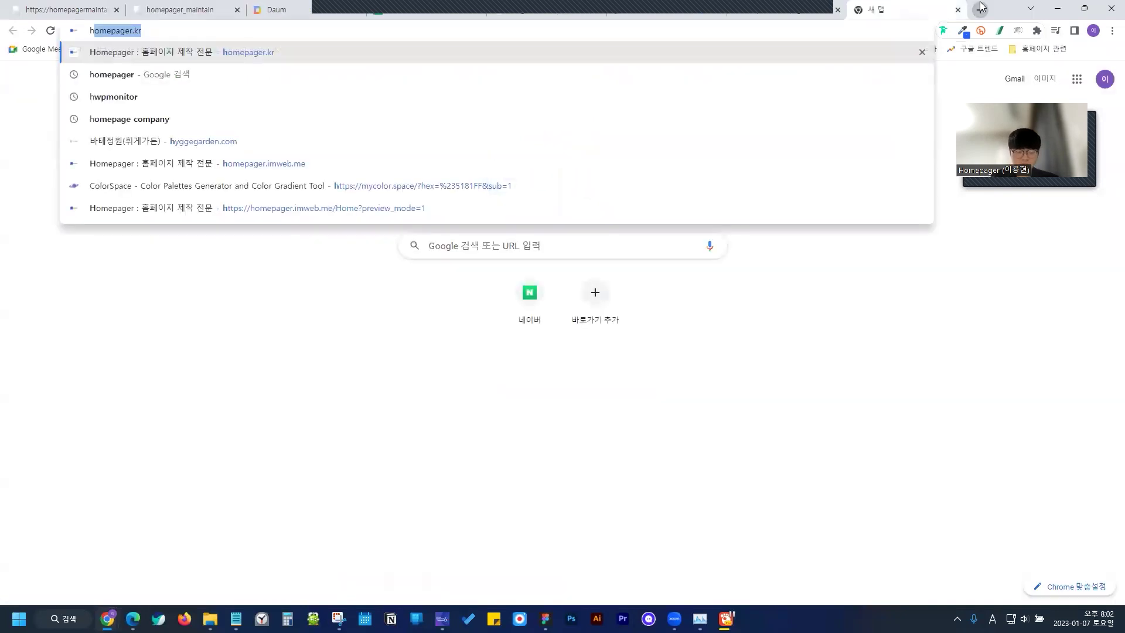
key(Return)
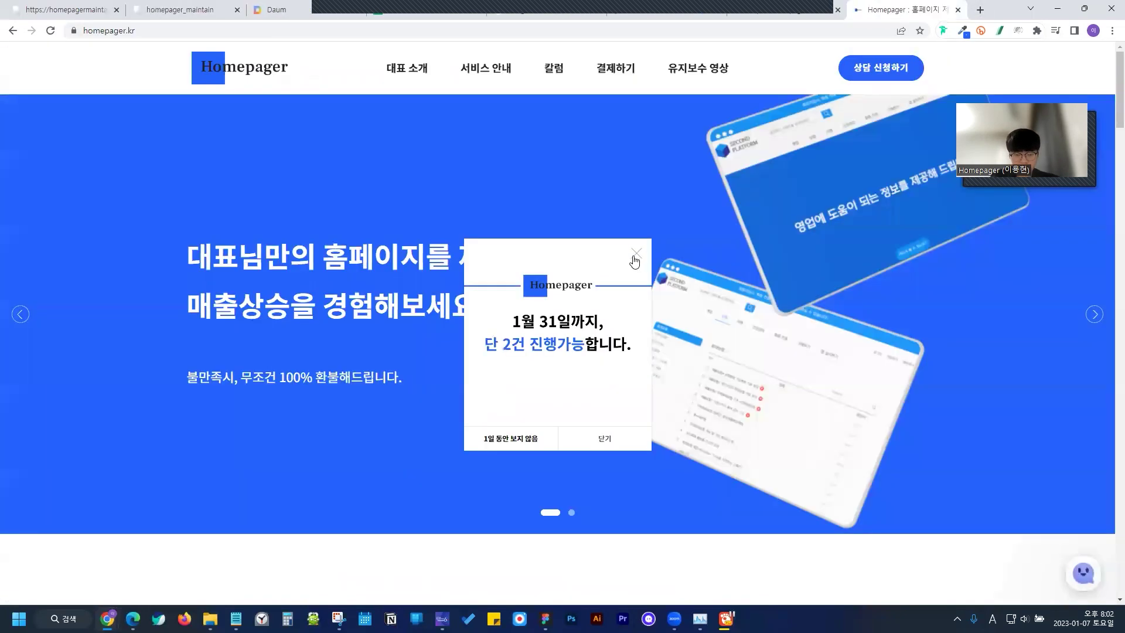
click(633, 256)
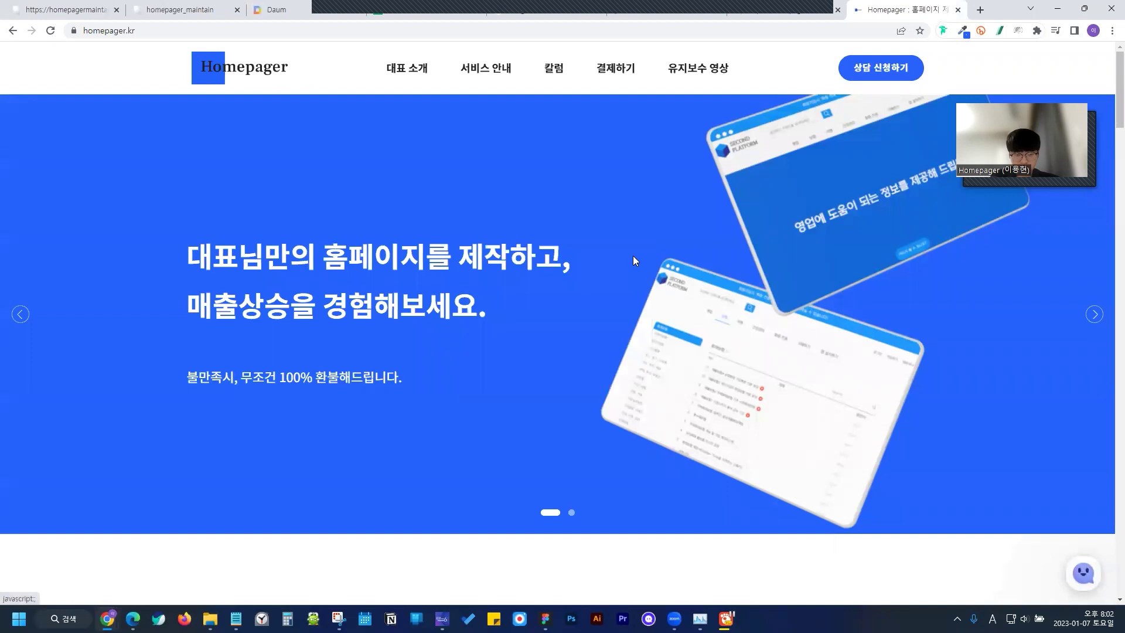
scroll(911, 352, down, 10)
scroll(908, 351, down, 20)
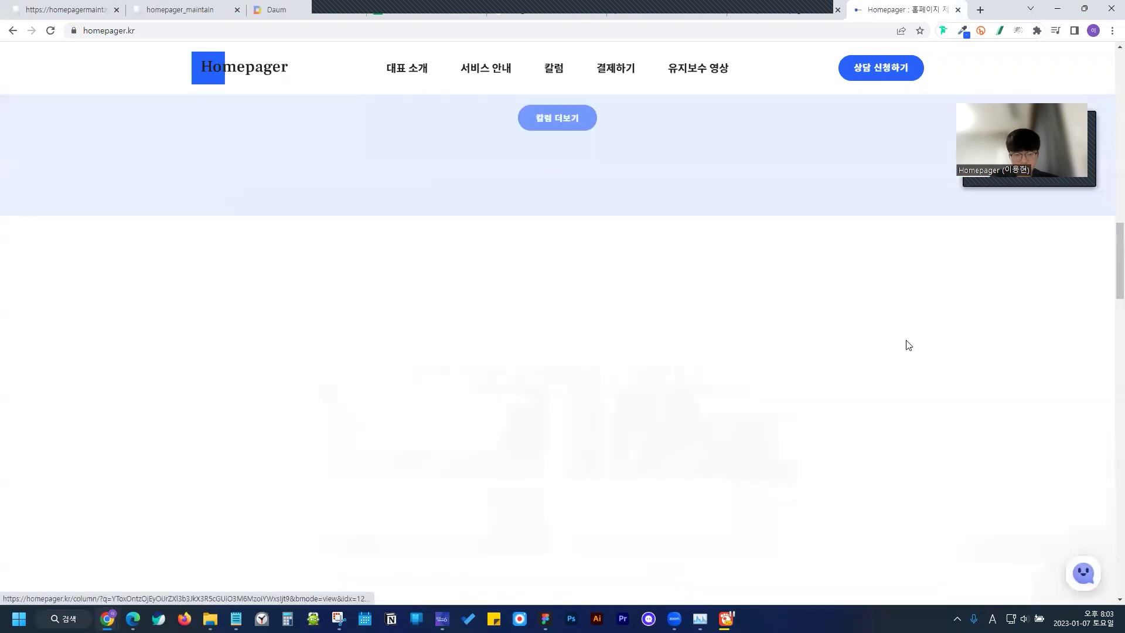
scroll(855, 311, up, 3)
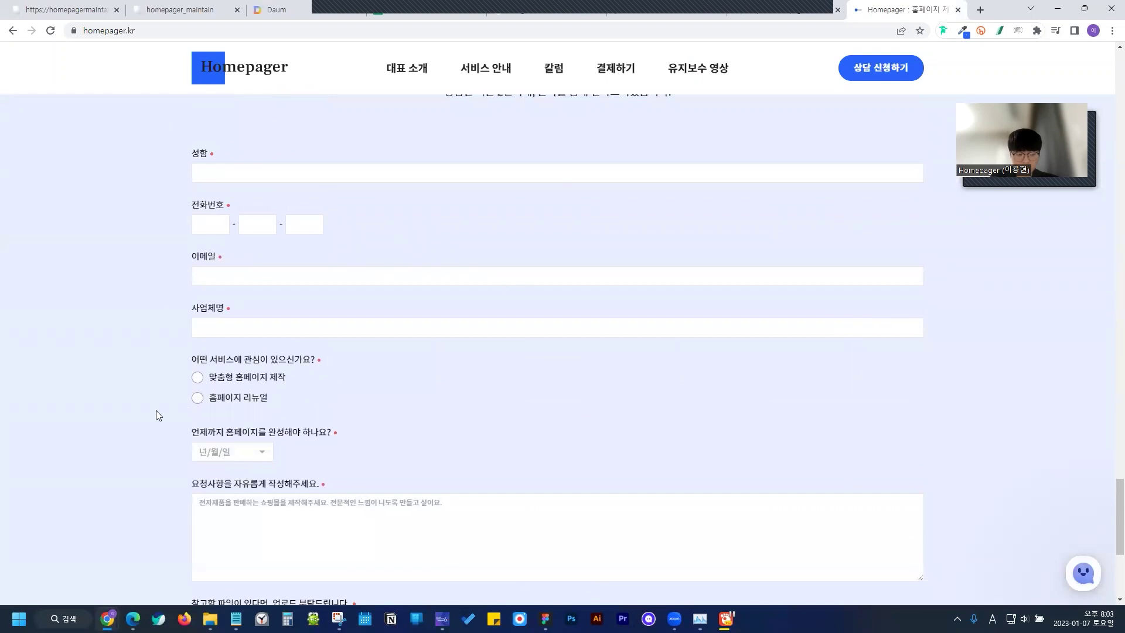
scroll(712, 240, down, 2)
scroll(693, 351, up, 5)
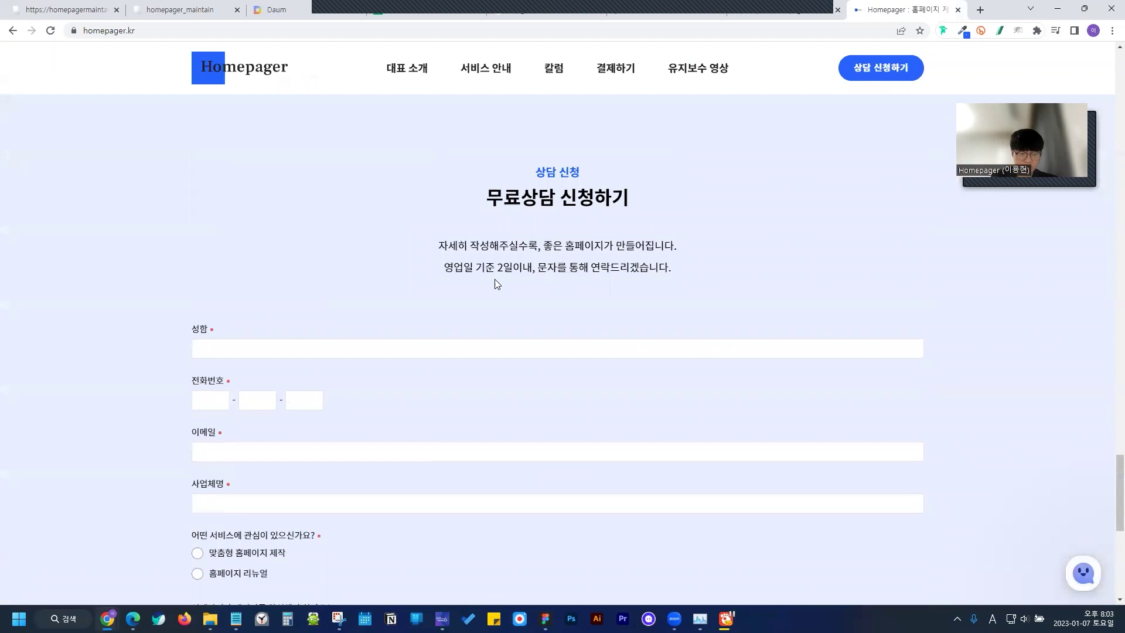
Return to the homepager_maintain sample site and view the 지도 게시판 page with its post list and map area
click(193, 11)
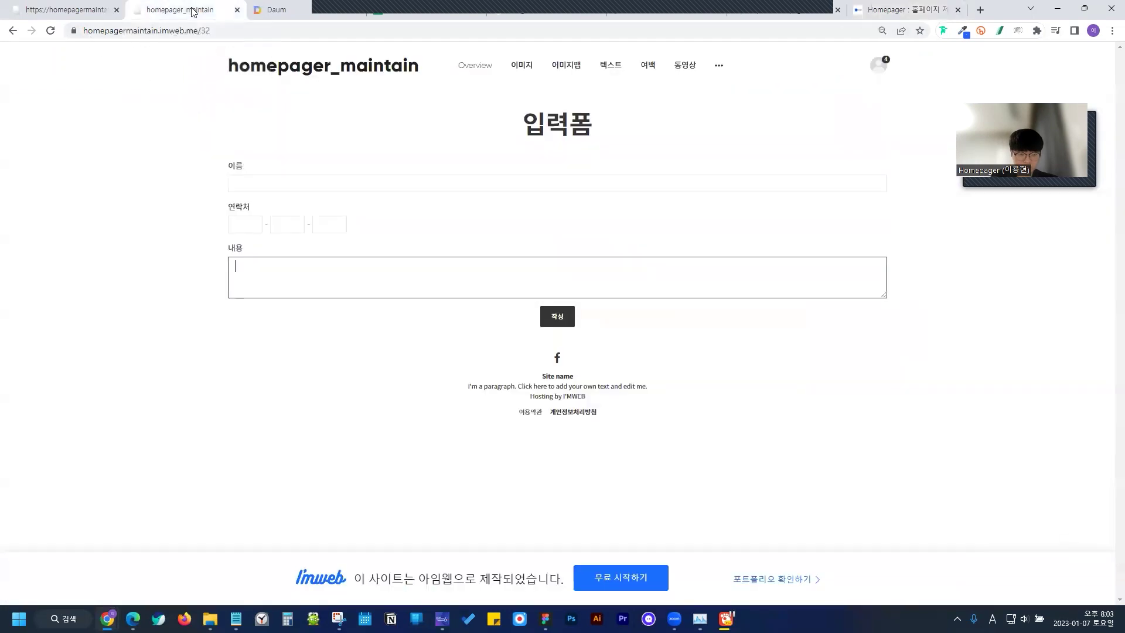
mouse_move(721, 71)
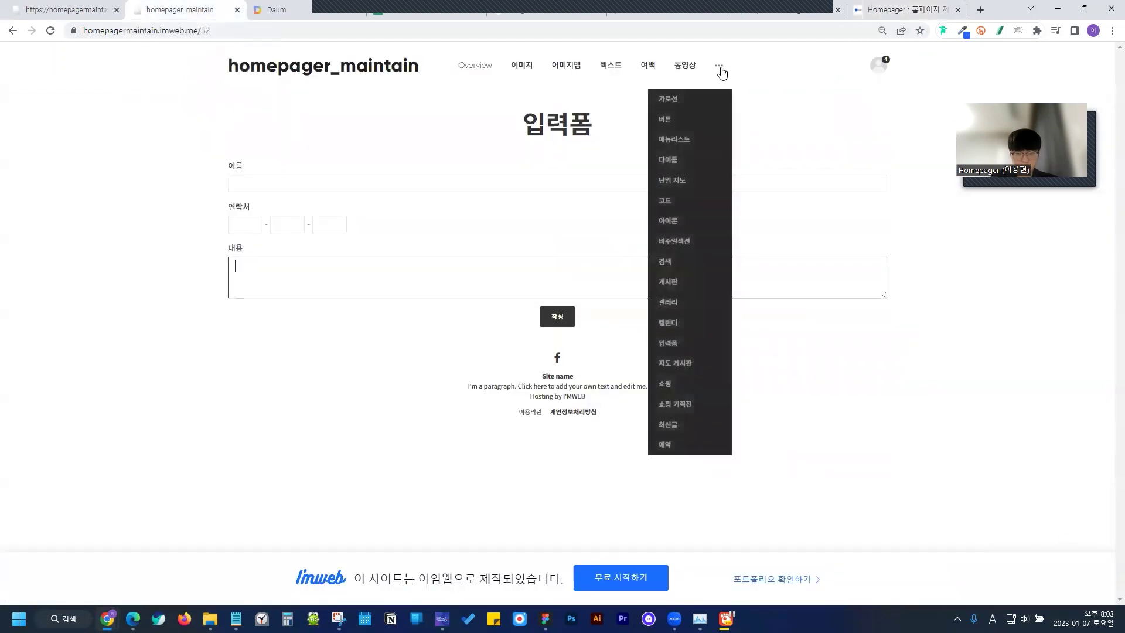
click(700, 359)
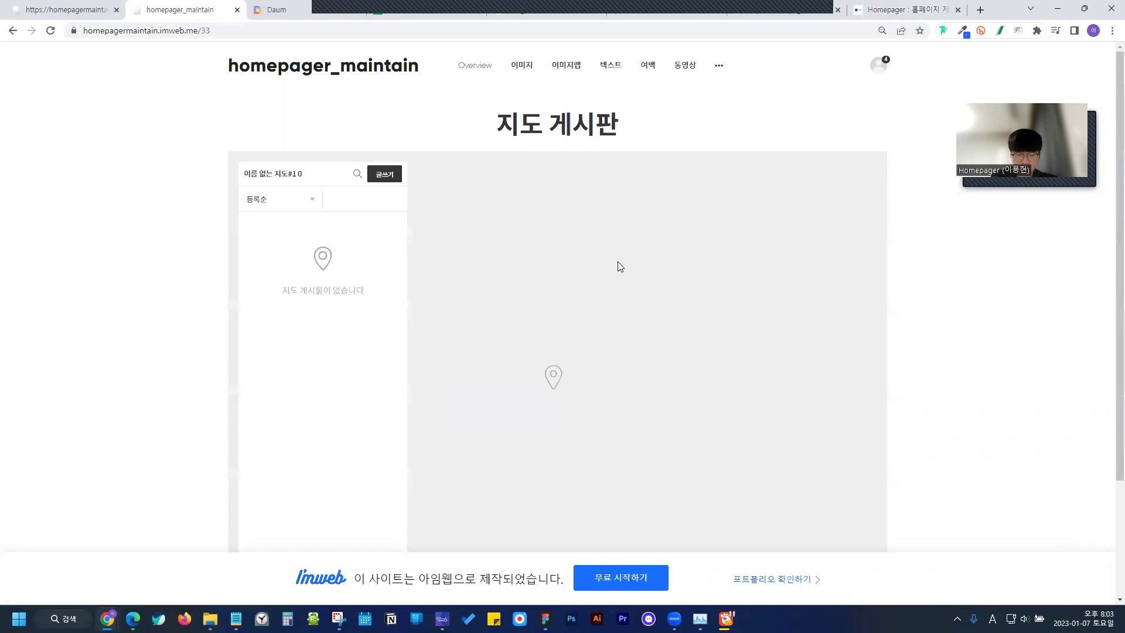
scroll(287, 238, down, 1)
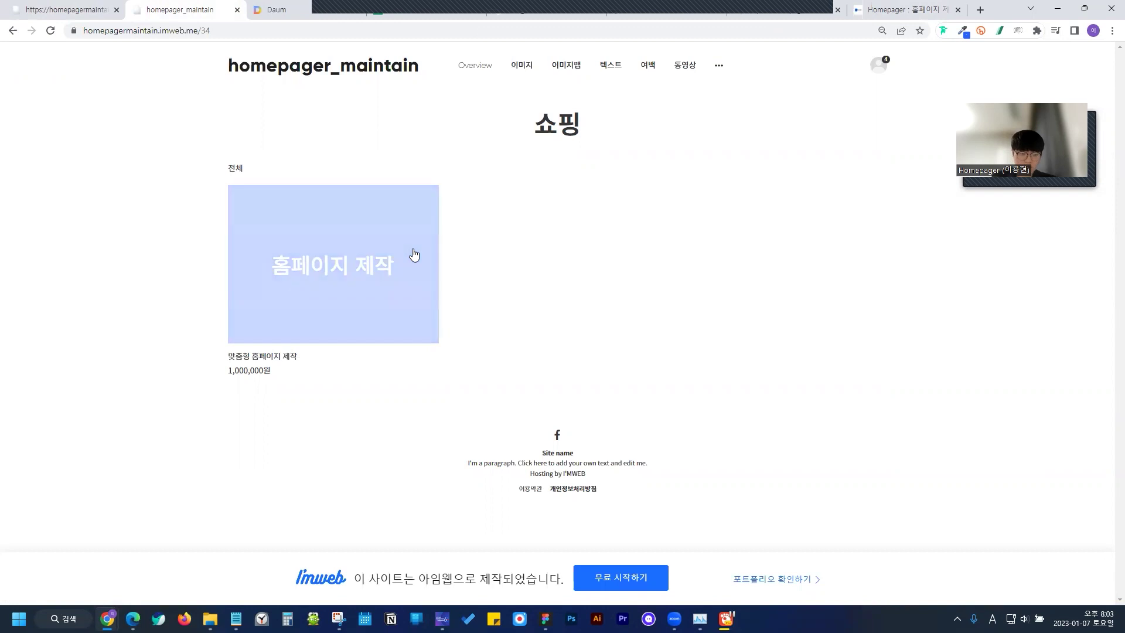
Open the 맞춤형 홈페이지 제작 product from the 쇼핑 page and examine its name, price, description and review sections
click(395, 246)
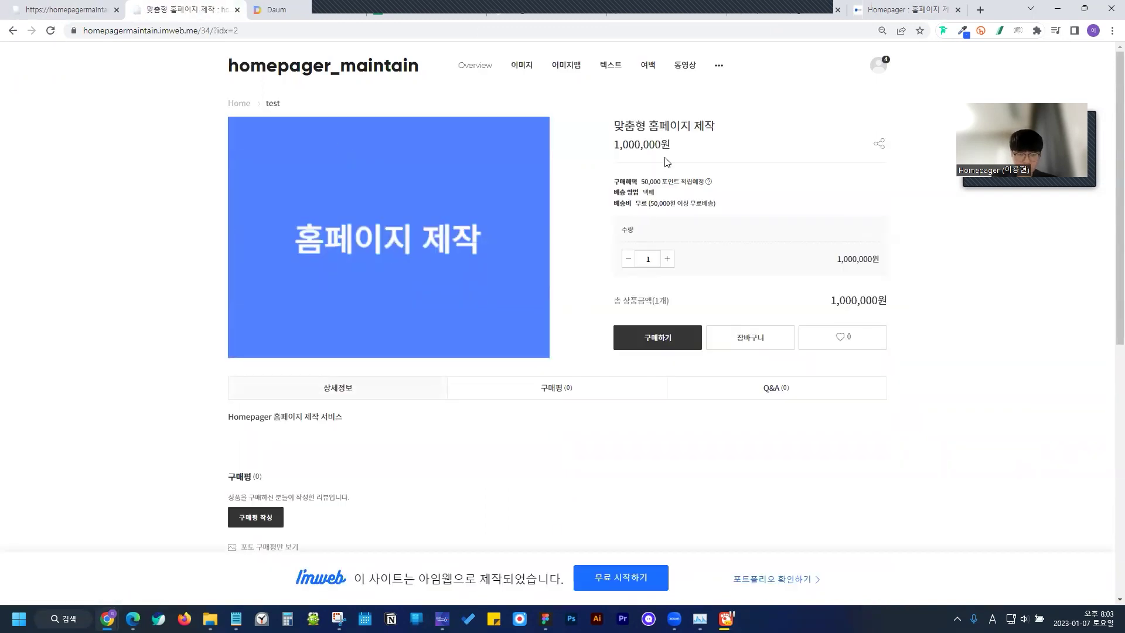
drag(615, 121, 720, 118)
scroll(607, 344, down, 2)
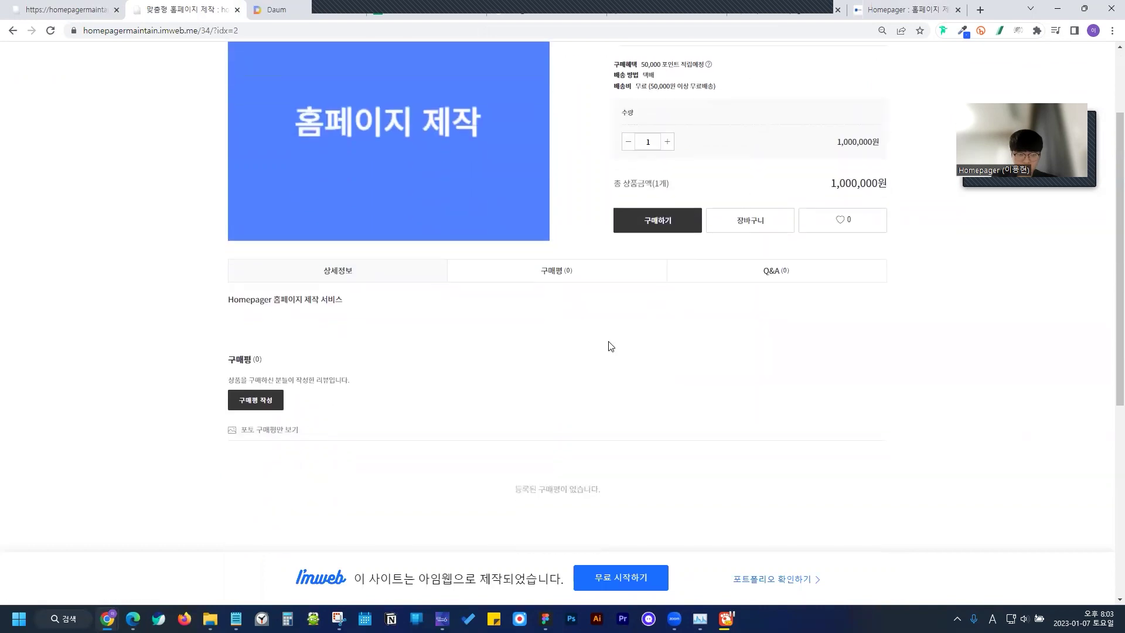
scroll(619, 141, up, 2)
drag(615, 123, 725, 132)
scroll(435, 287, down, 2)
scroll(345, 289, down, 4)
scroll(502, 324, up, 4)
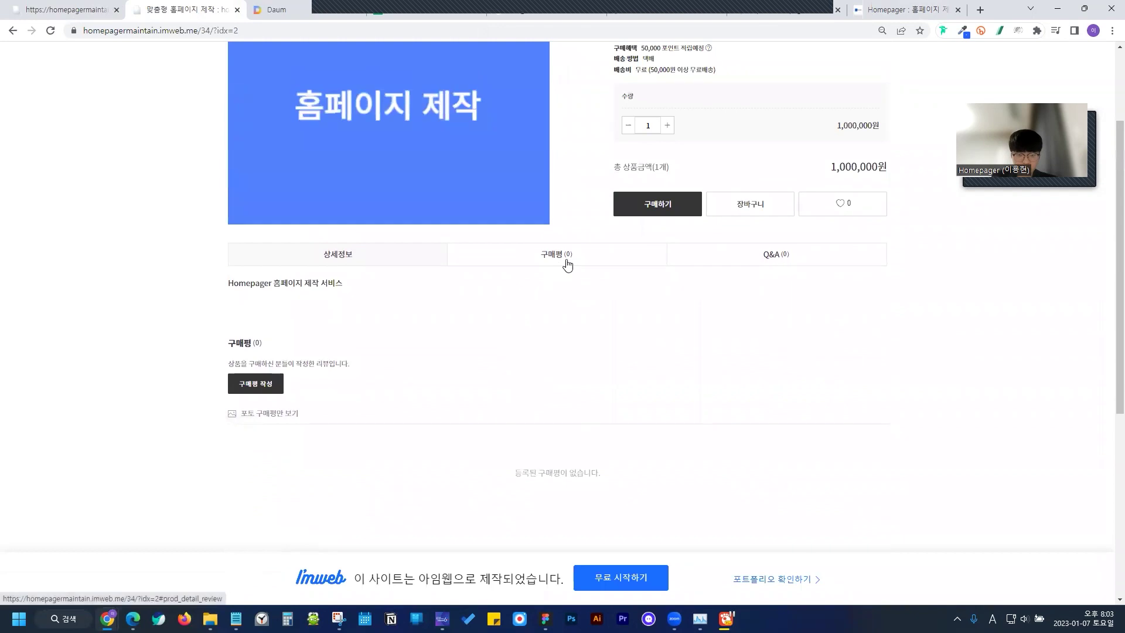
Start purchasing the 맞춤형 홈페이지 제작 product, review the checkout's order, delivery and payment sections, and try to submit the payment
click(678, 212)
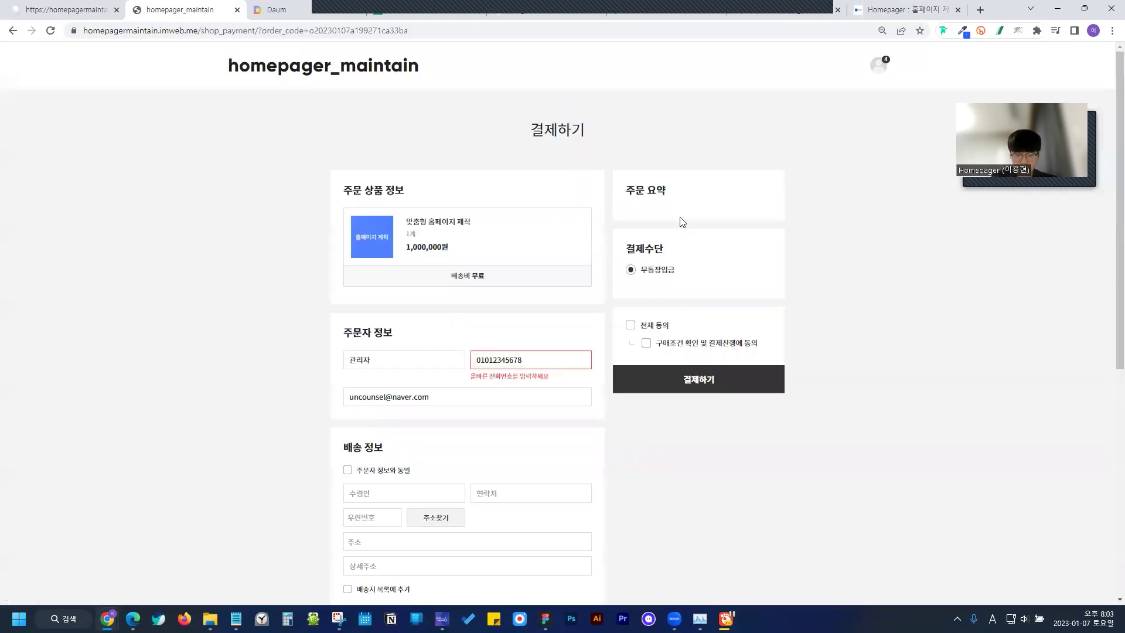
scroll(408, 315, down, 3)
scroll(408, 316, down, 2)
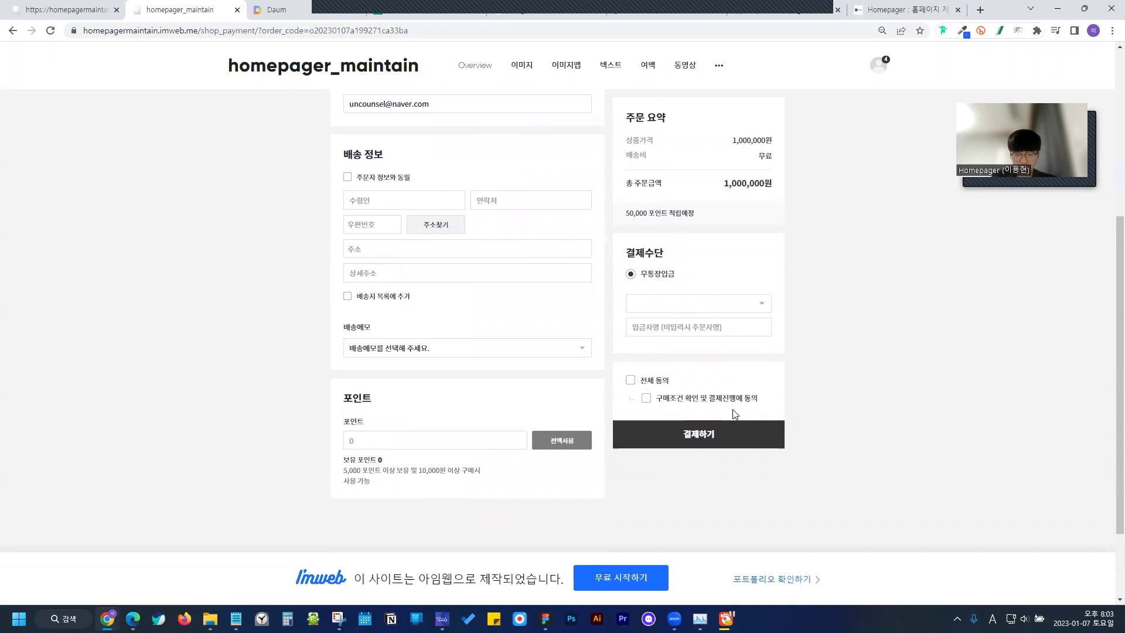
click(733, 434)
Glance at the site editor from the 쇼핑 기획전 page, return to the sample site and view the 최신글 page
click(77, 6)
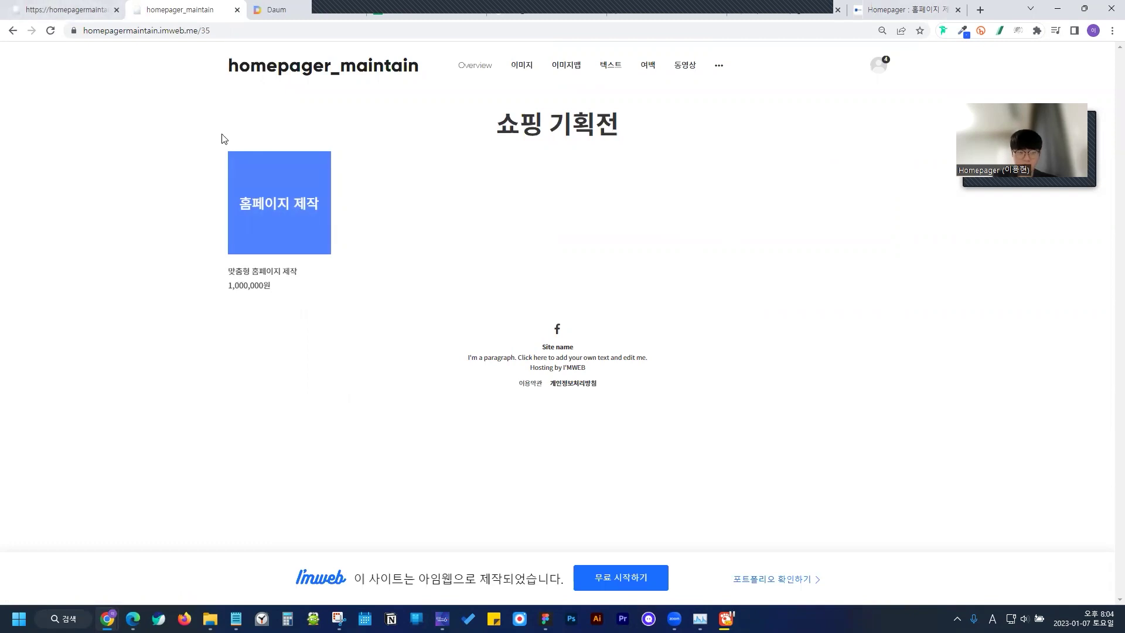
click(76, 7)
click(157, 5)
mouse_move(720, 56)
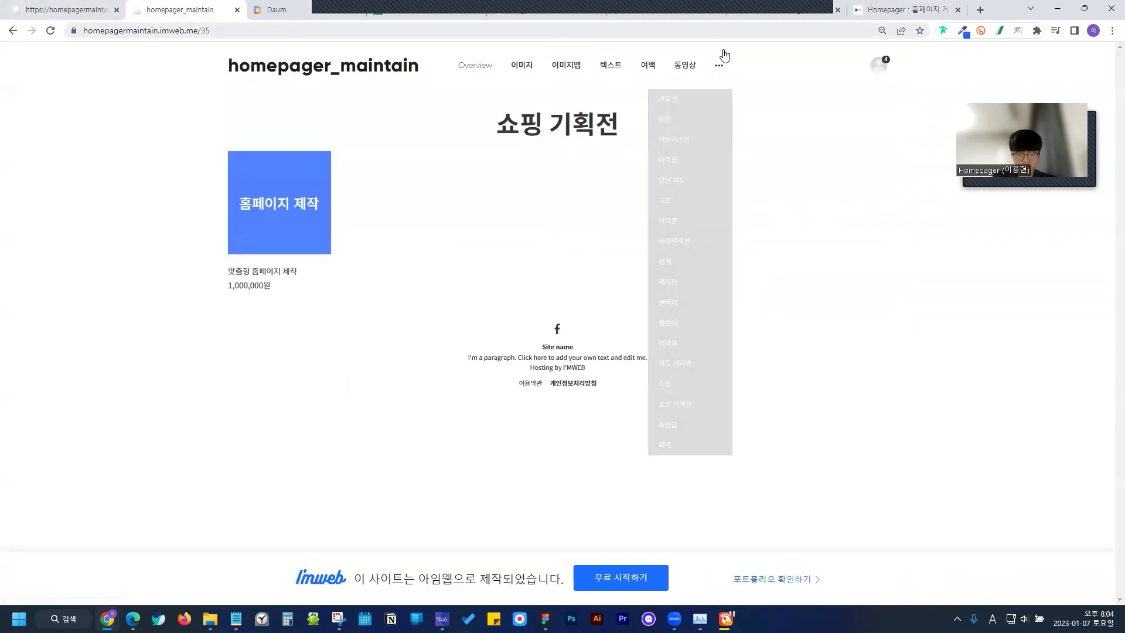
click(712, 421)
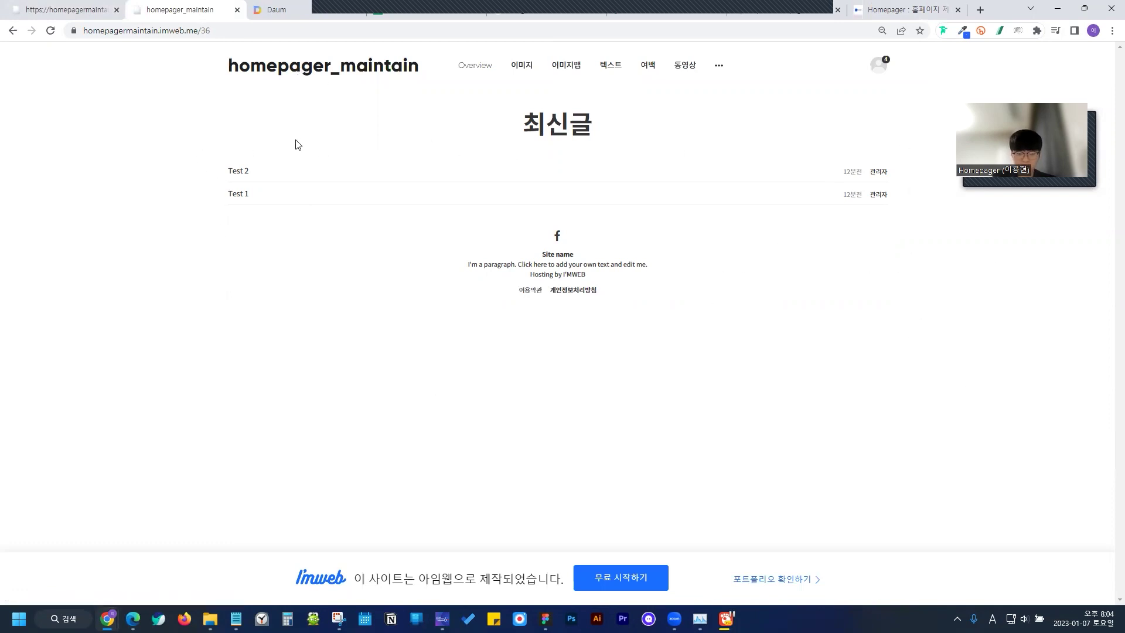
Open the 예약 page and examine the monthly booking calendar with its daily availability and prices
mouse_move(719, 66)
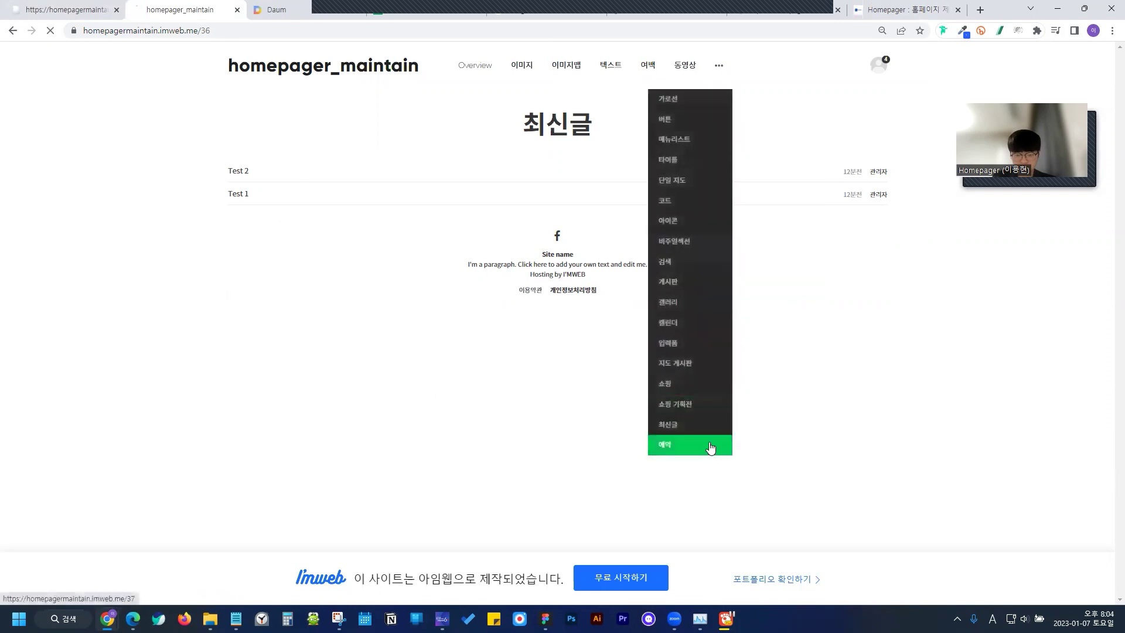
click(713, 448)
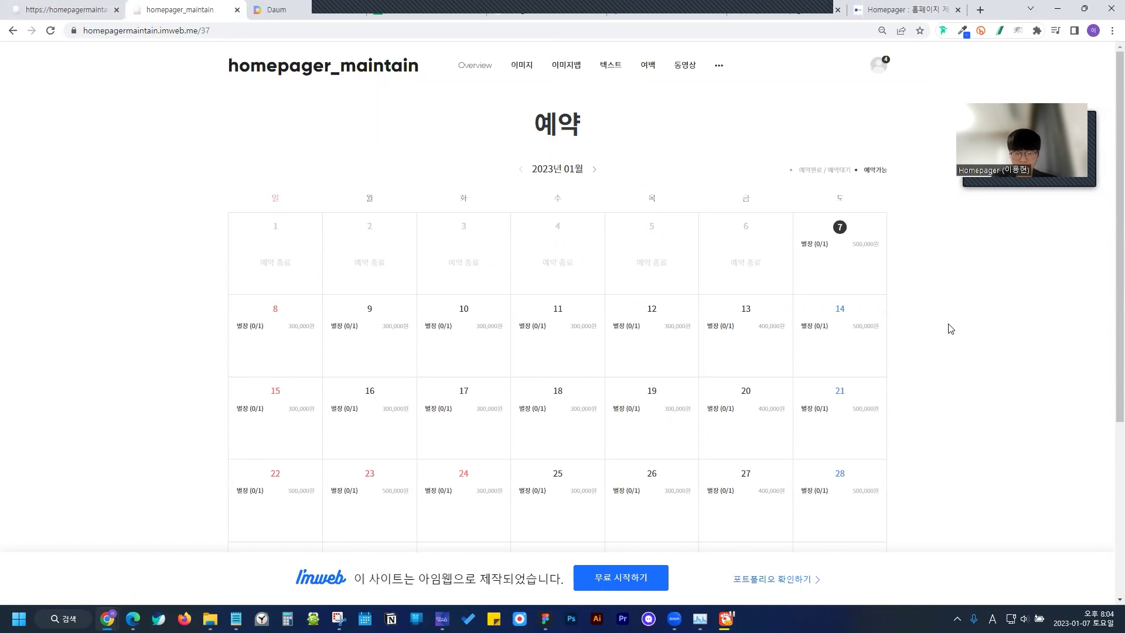
scroll(952, 327, down, 3)
scroll(953, 326, up, 3)
Open the 별장 reservation, choose the January 13 to 14 stay, and proceed to checkout to review the booking and cancellation/refund terms
click(857, 333)
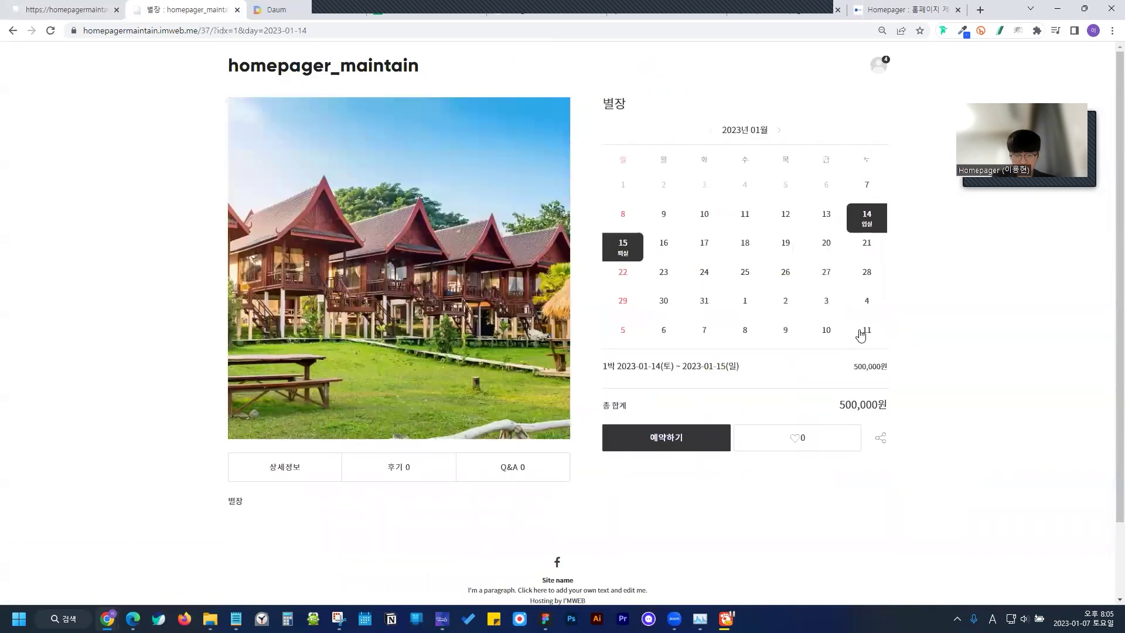
click(823, 217)
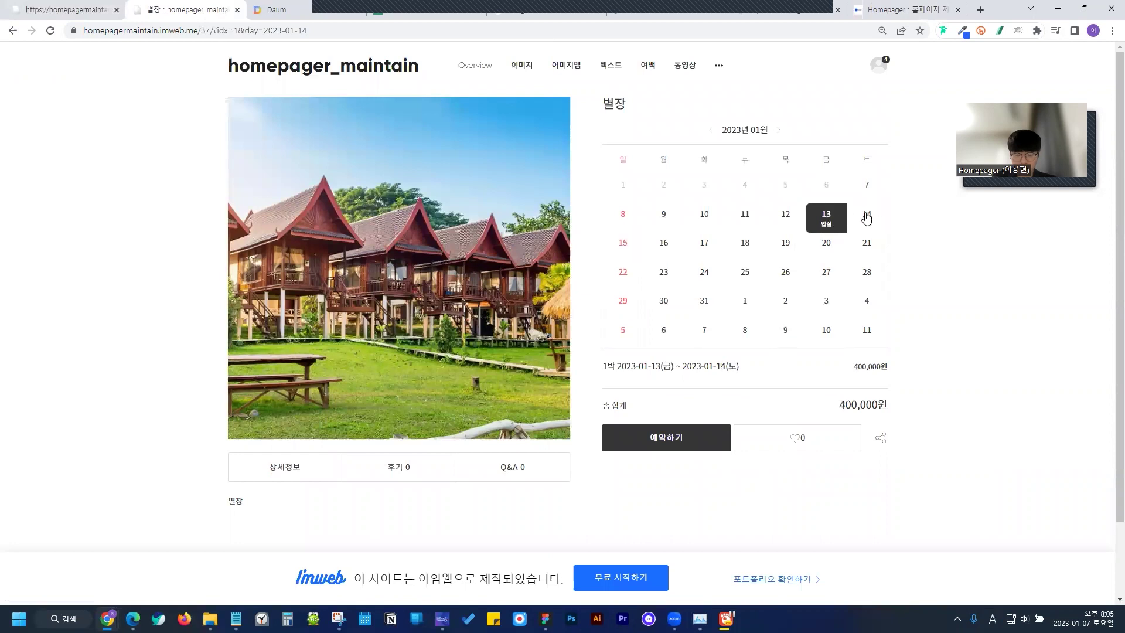
scroll(867, 224, down, 2)
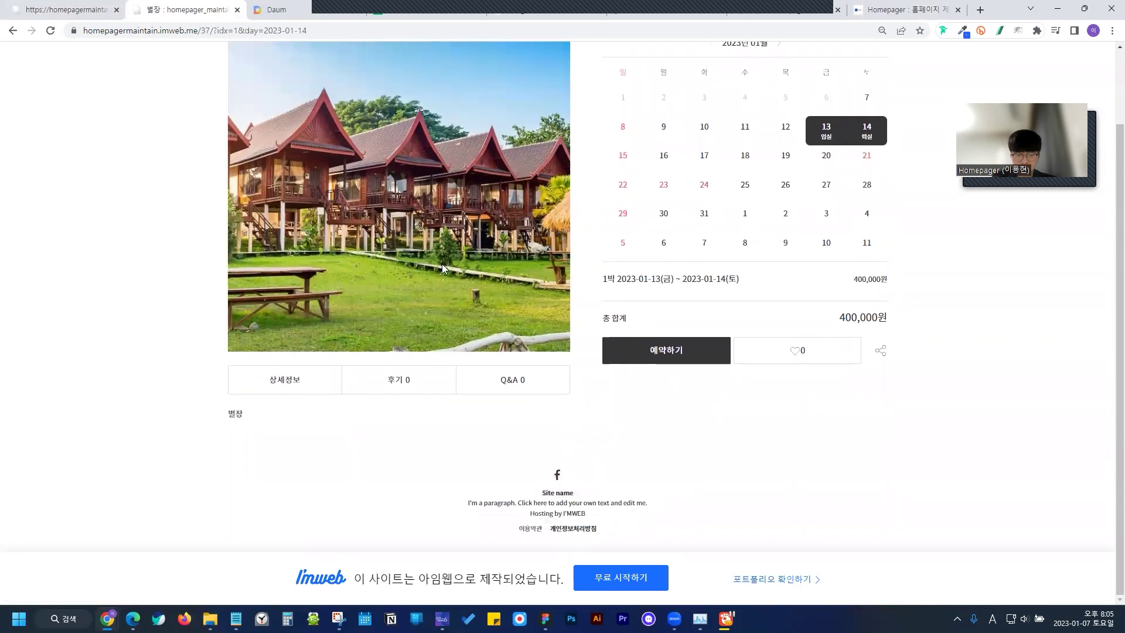
click(652, 354)
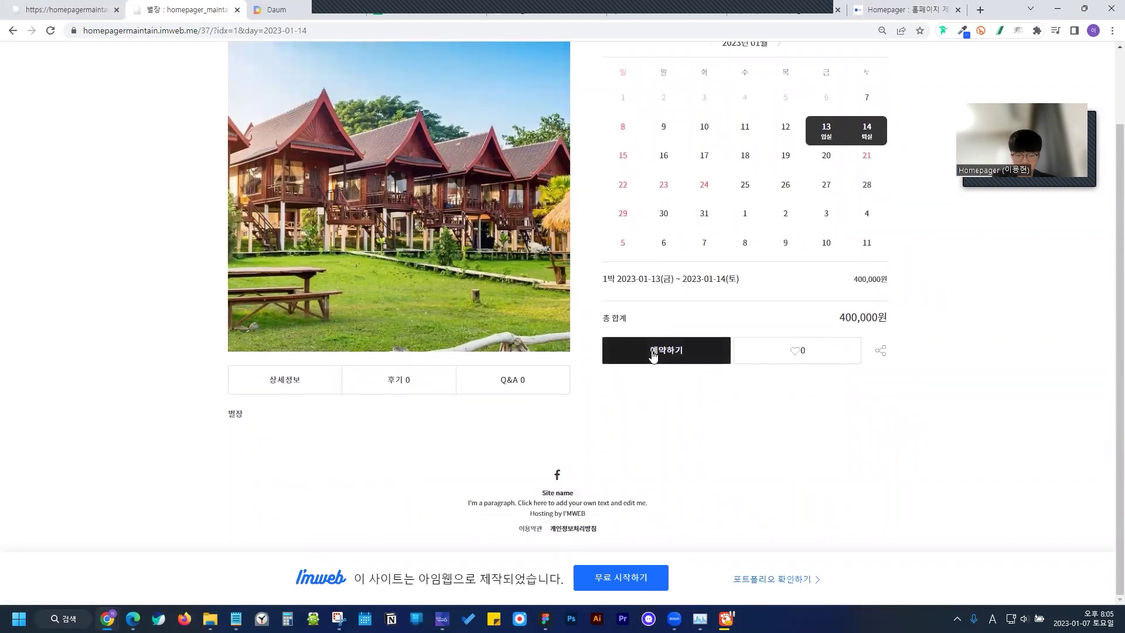
scroll(521, 334, down, 3)
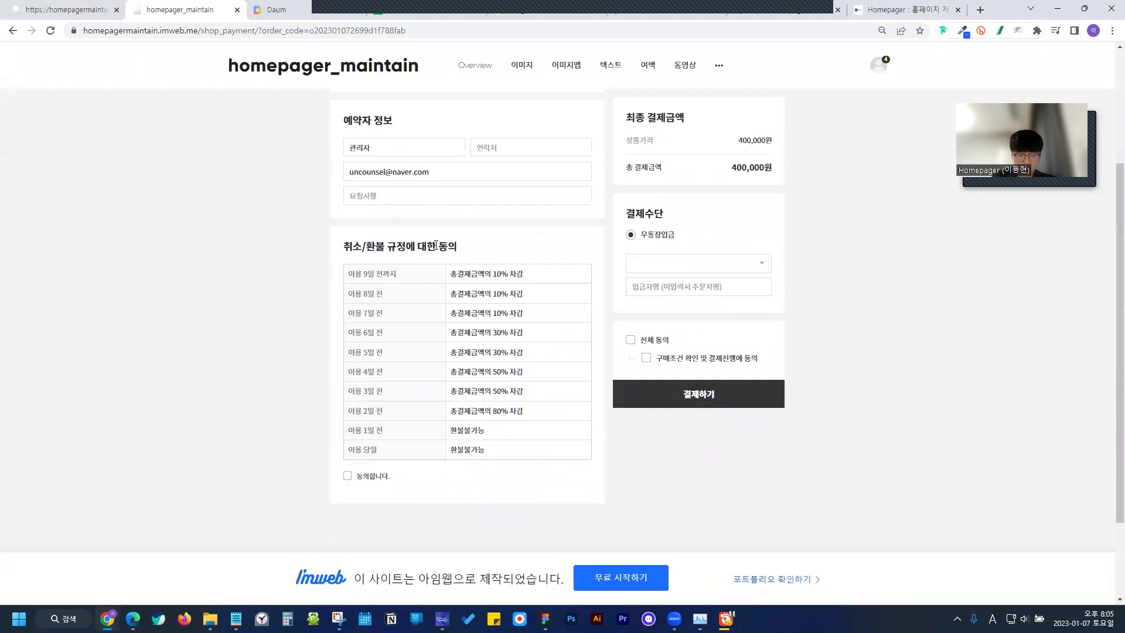
scroll(552, 391, up, 1)
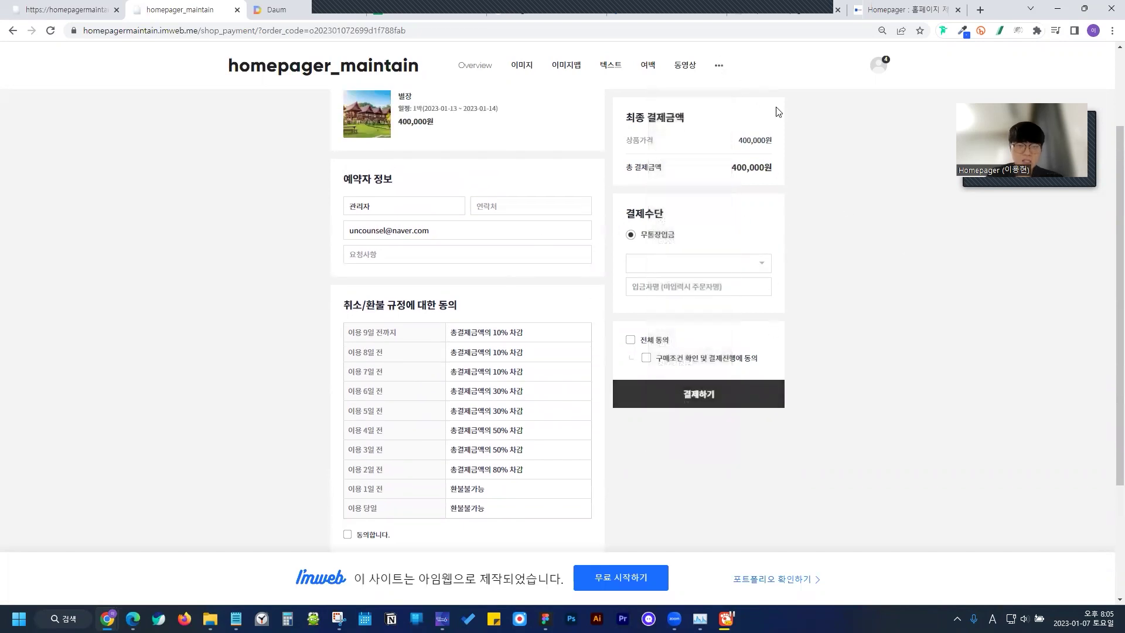
Switch to the Homepager 유튜브 site editor and delete both 여백 widgets and the "Create your own website." text from the Overview page
mouse_move(717, 70)
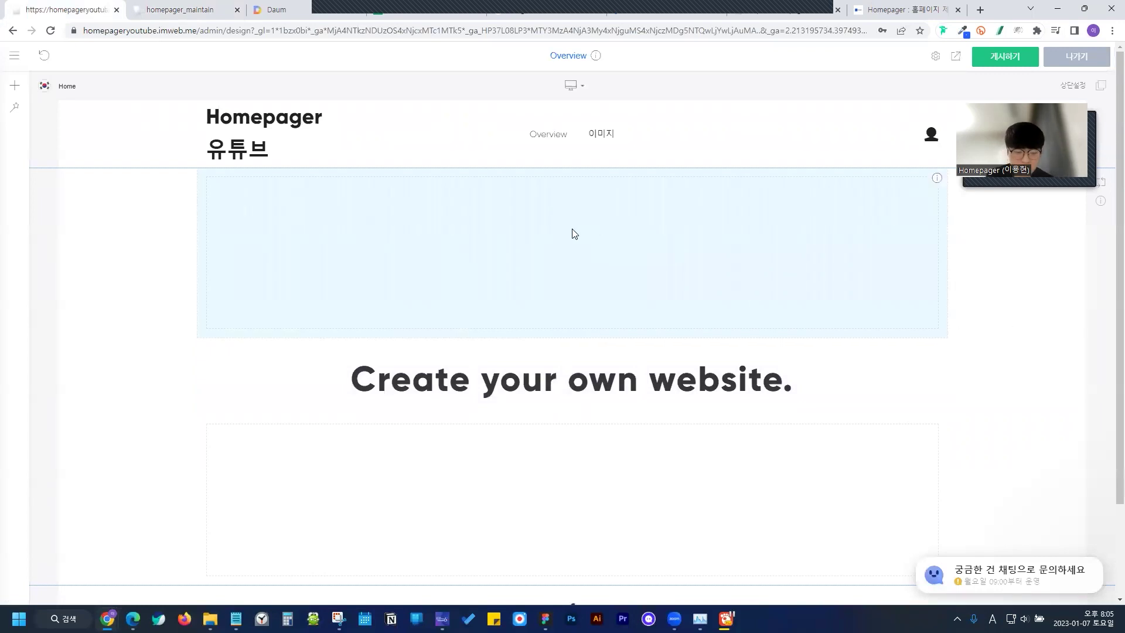
scroll(239, 155, down, 2)
scroll(252, 193, up, 2)
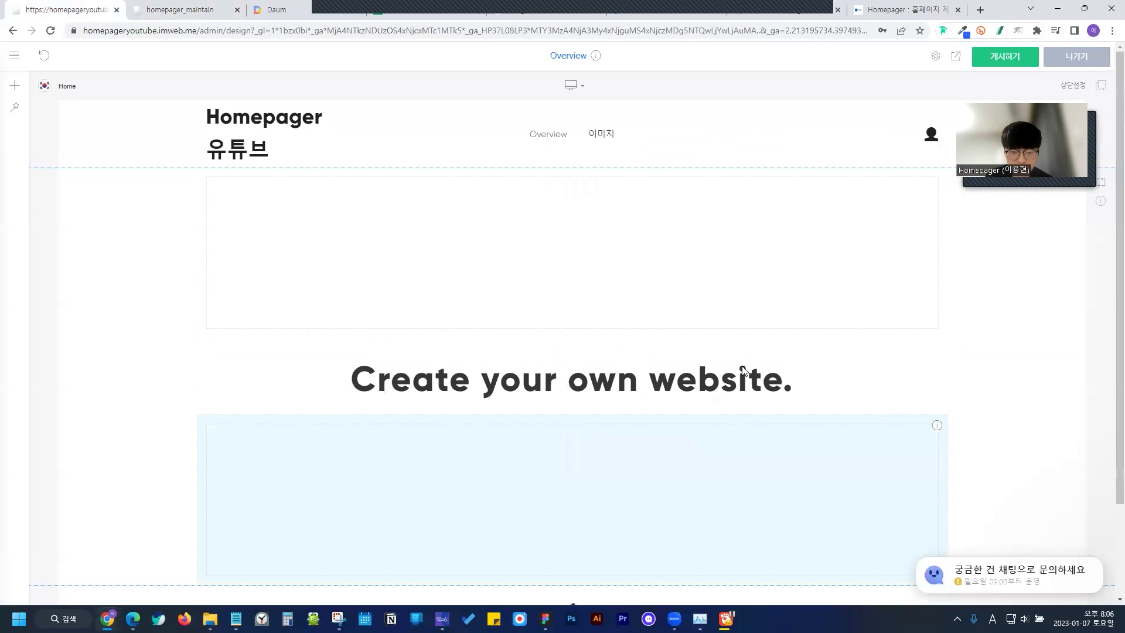
right_click(629, 253)
click(678, 345)
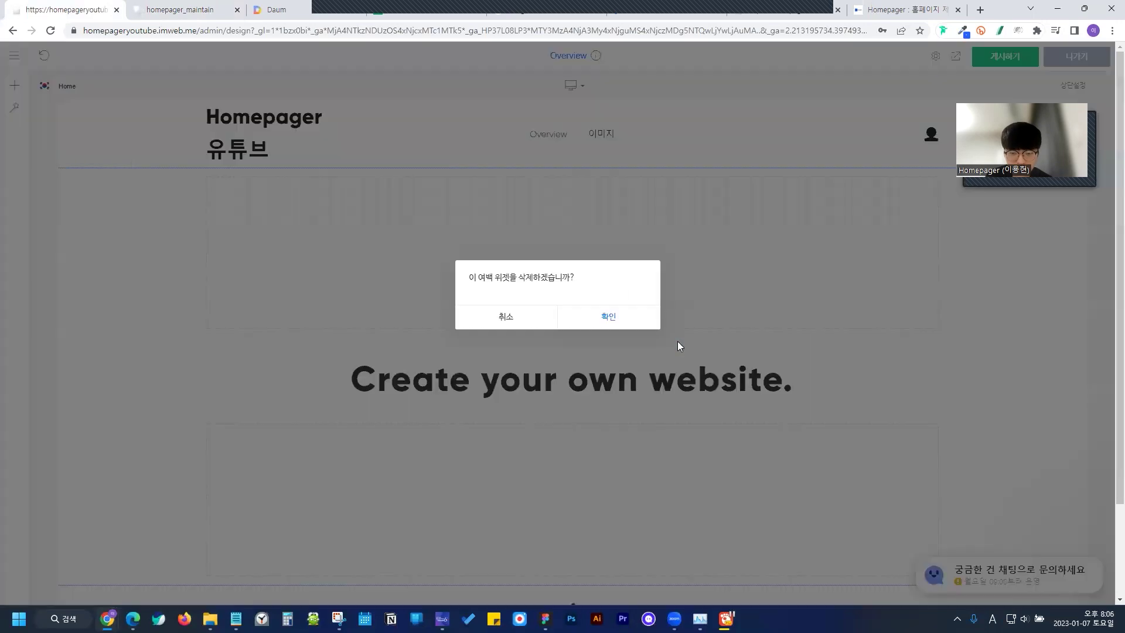
click(629, 323)
right_click(574, 226)
click(603, 325)
click(607, 320)
right_click(571, 221)
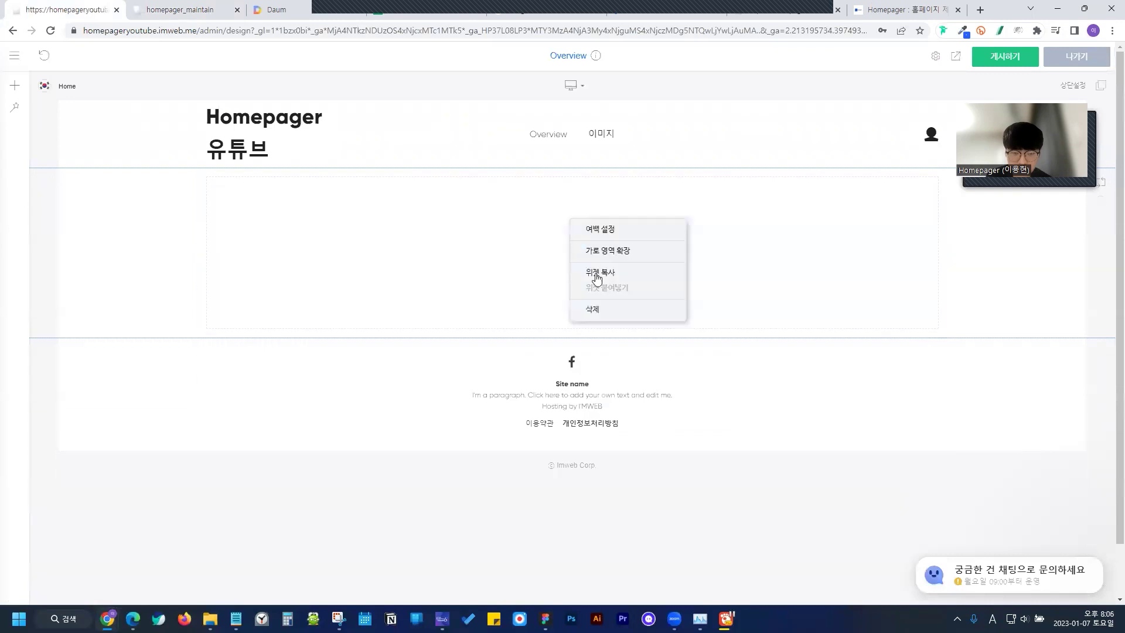
click(612, 316)
click(619, 317)
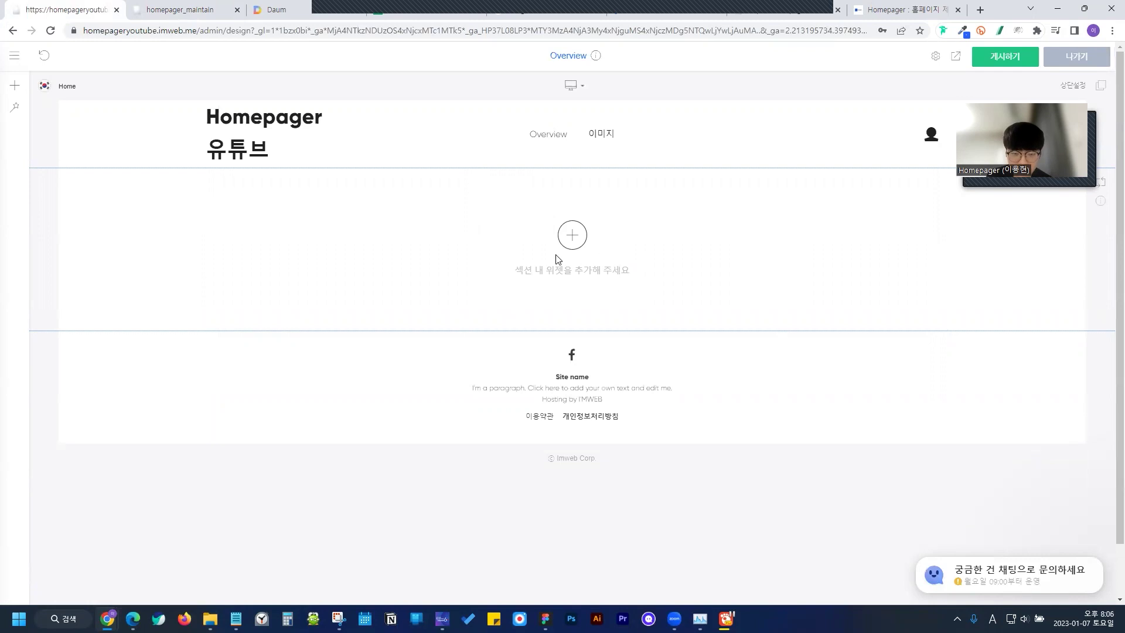
Add an 이미지 widget to the empty section and set its base image to a laptop photo from the free IT images
click(573, 236)
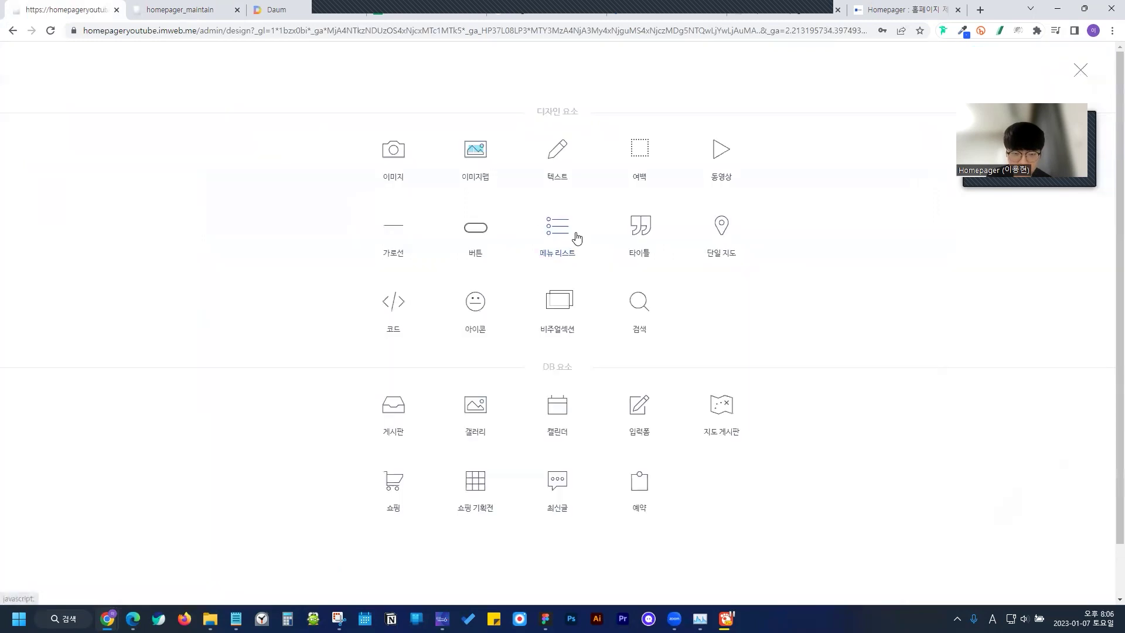
click(405, 154)
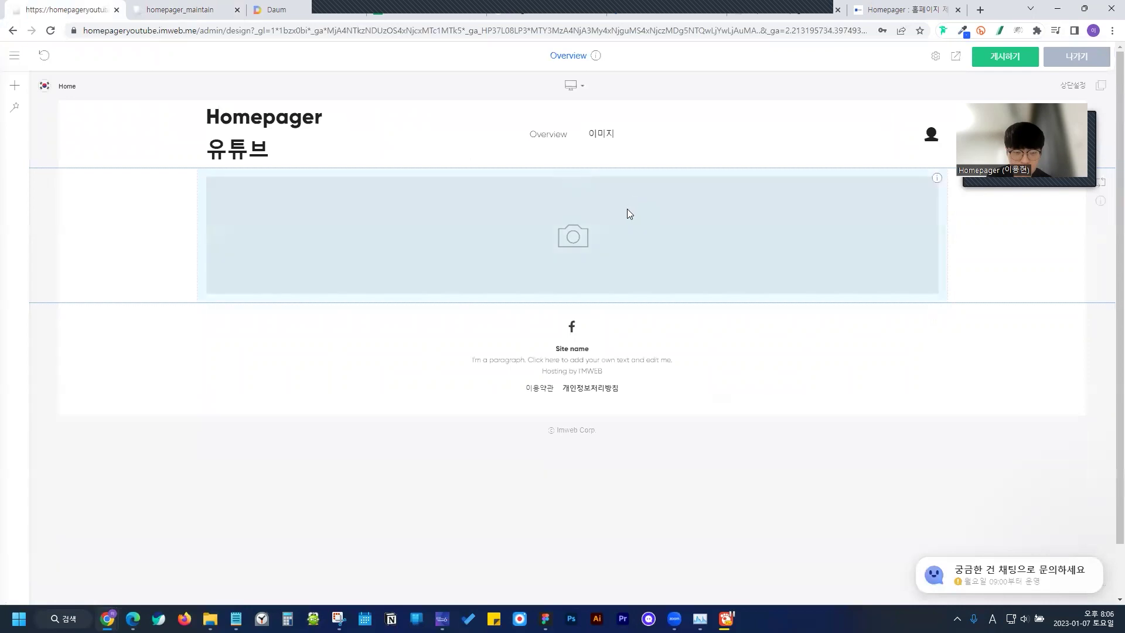
click(614, 222)
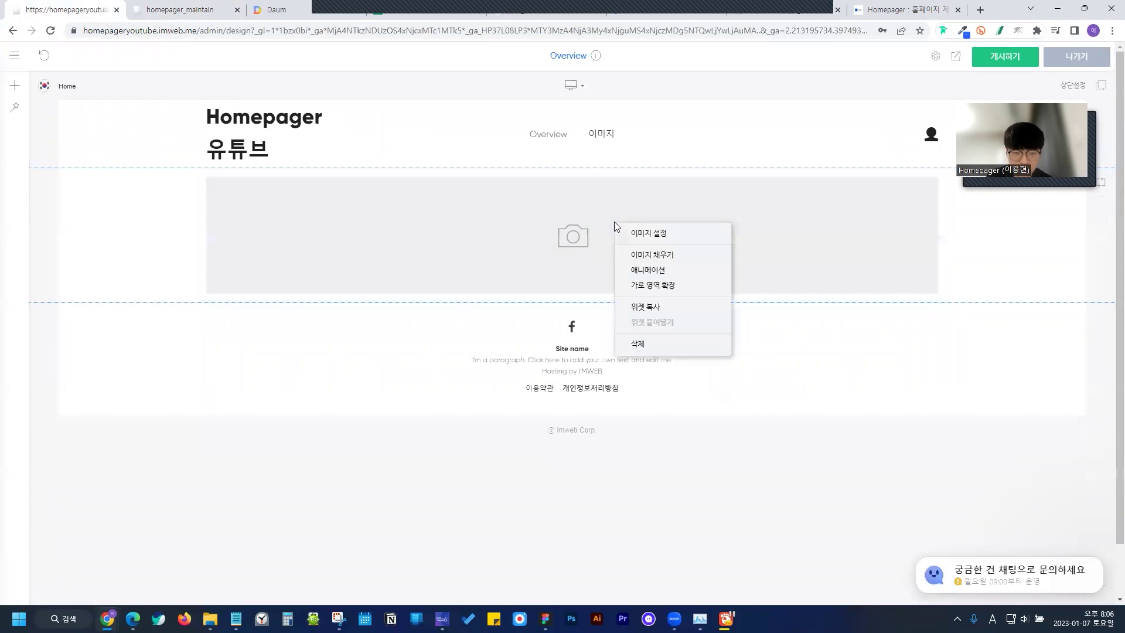
click(650, 232)
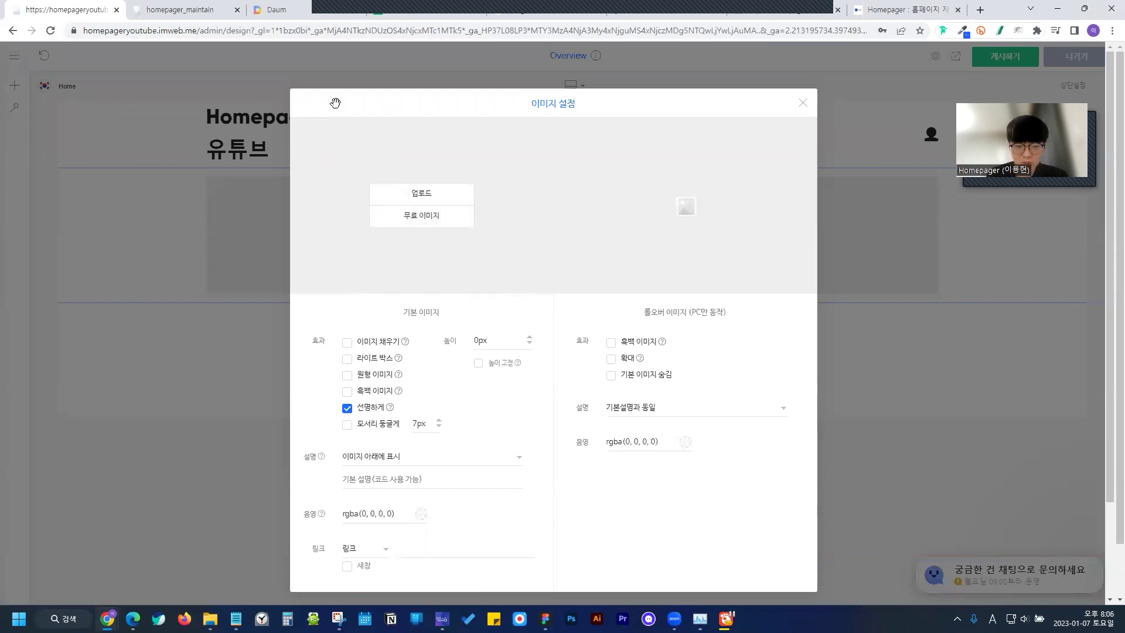
click(458, 218)
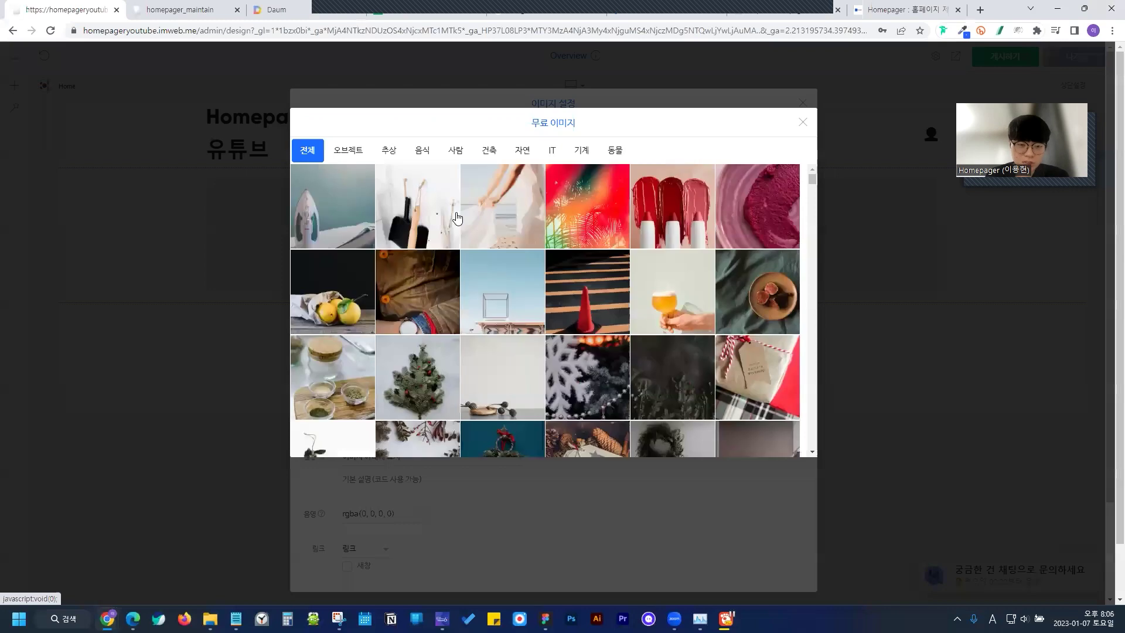
click(547, 154)
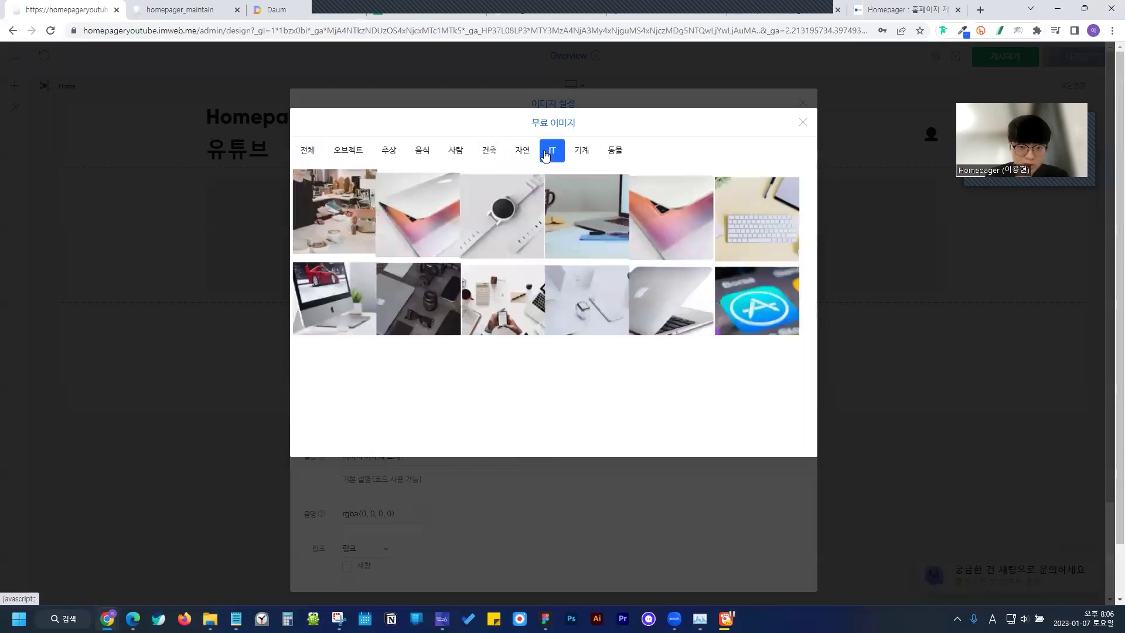
click(445, 217)
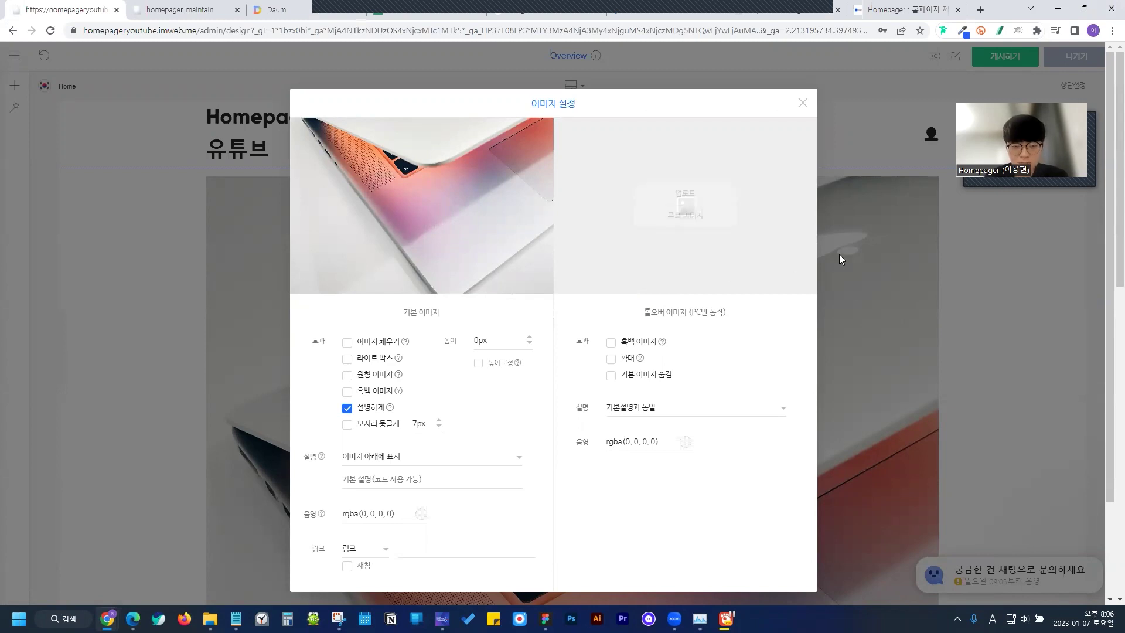
click(868, 258)
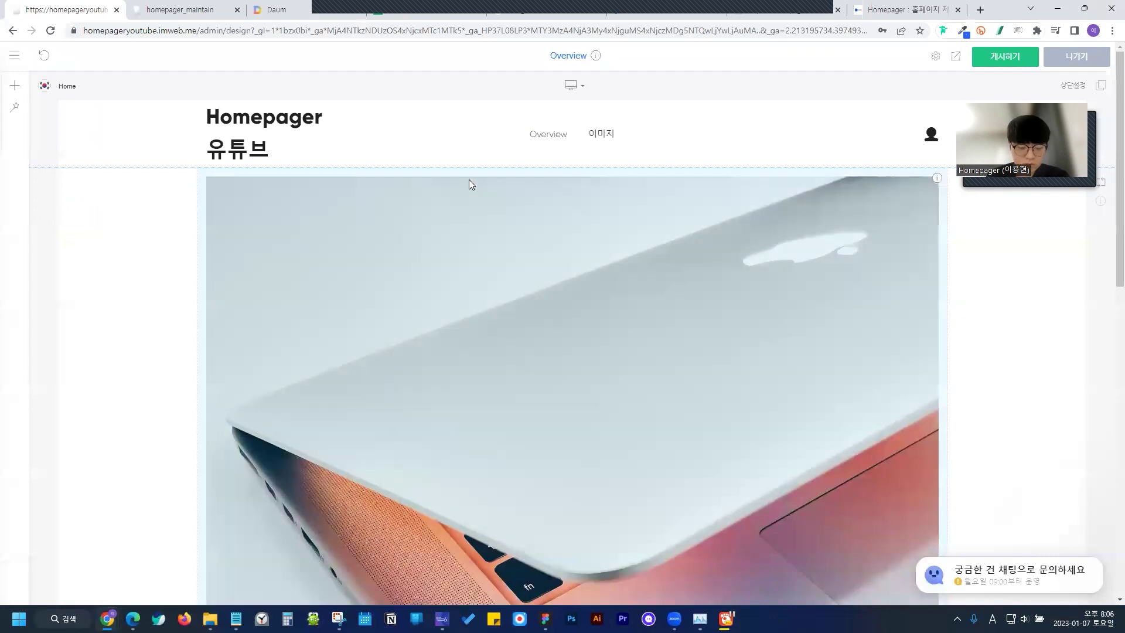
Delete the 이미지 widget with the laptop photo from the Overview page
scroll(469, 179, down, 3)
scroll(521, 193, up, 3)
right_click(532, 245)
click(572, 367)
click(601, 322)
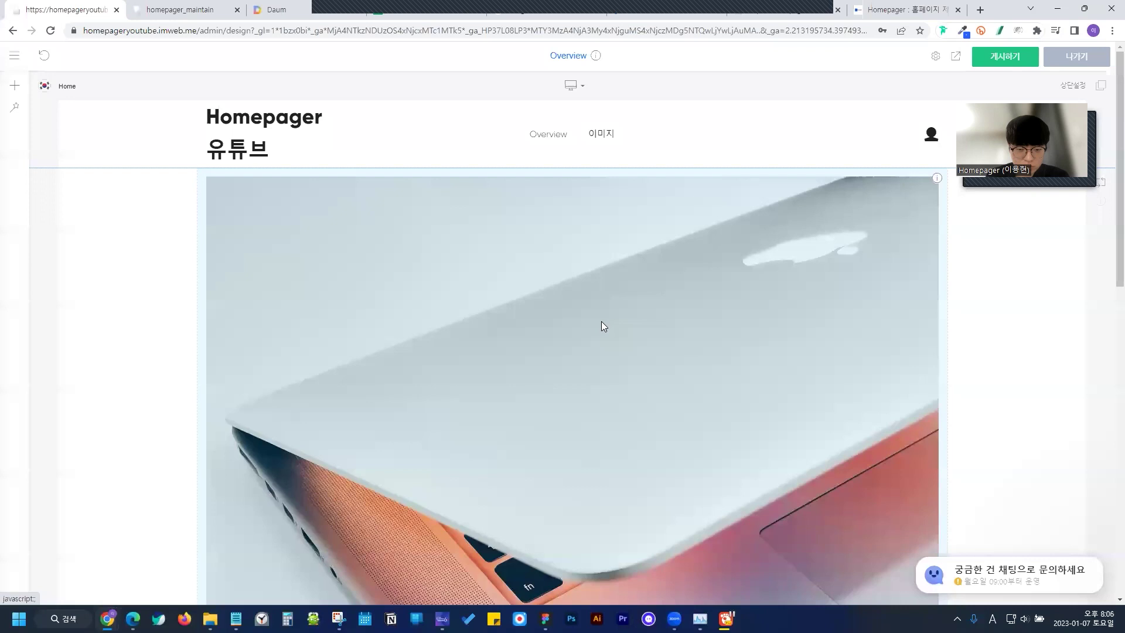
Add an 이미지맵 widget to the empty section and upload the Homepager "1월 31일까지" announcement image to it
click(572, 235)
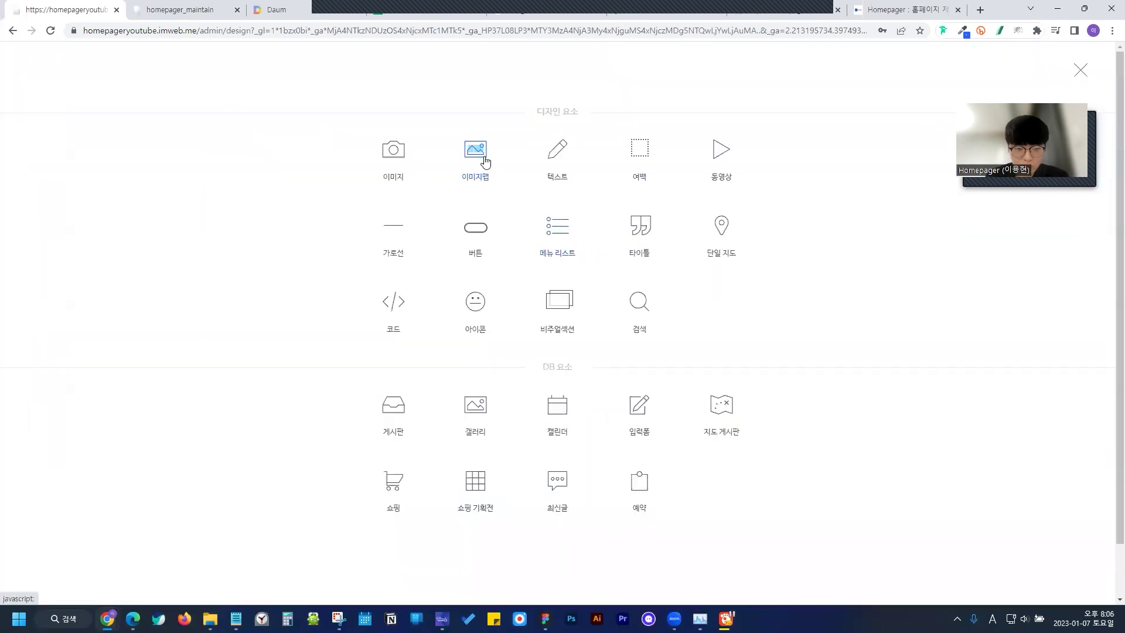
click(483, 160)
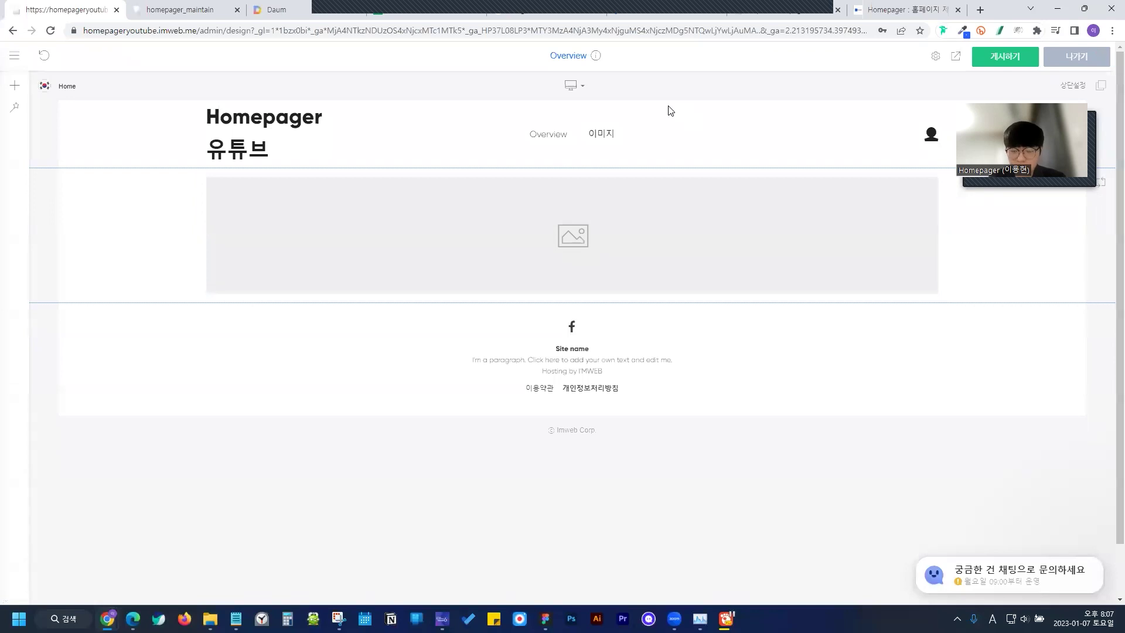
right_click(610, 233)
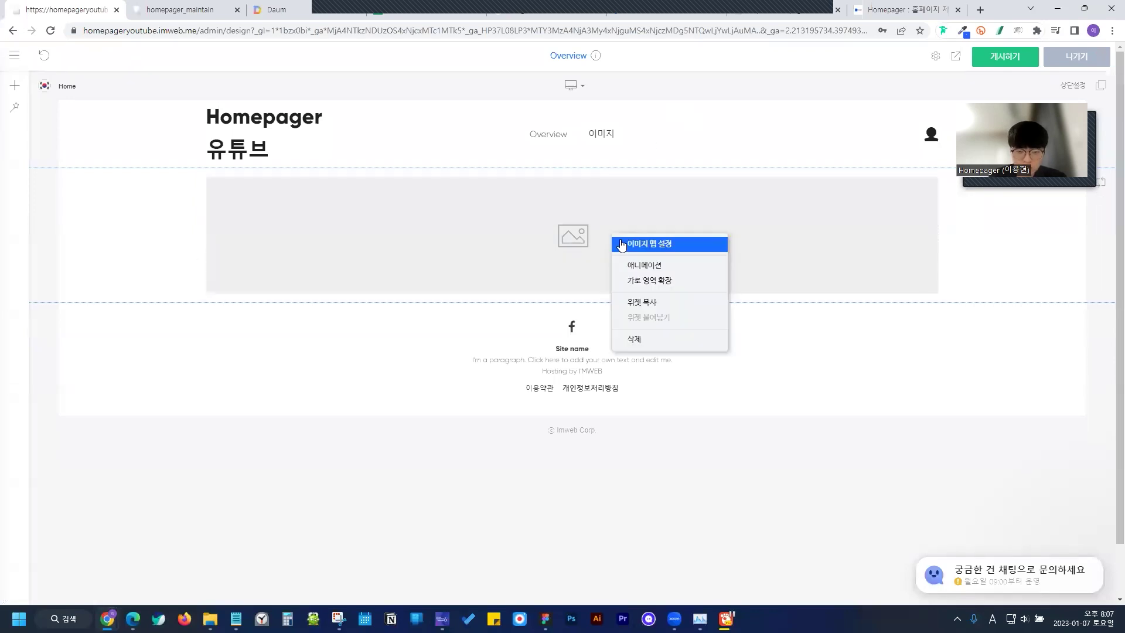
click(621, 245)
click(681, 285)
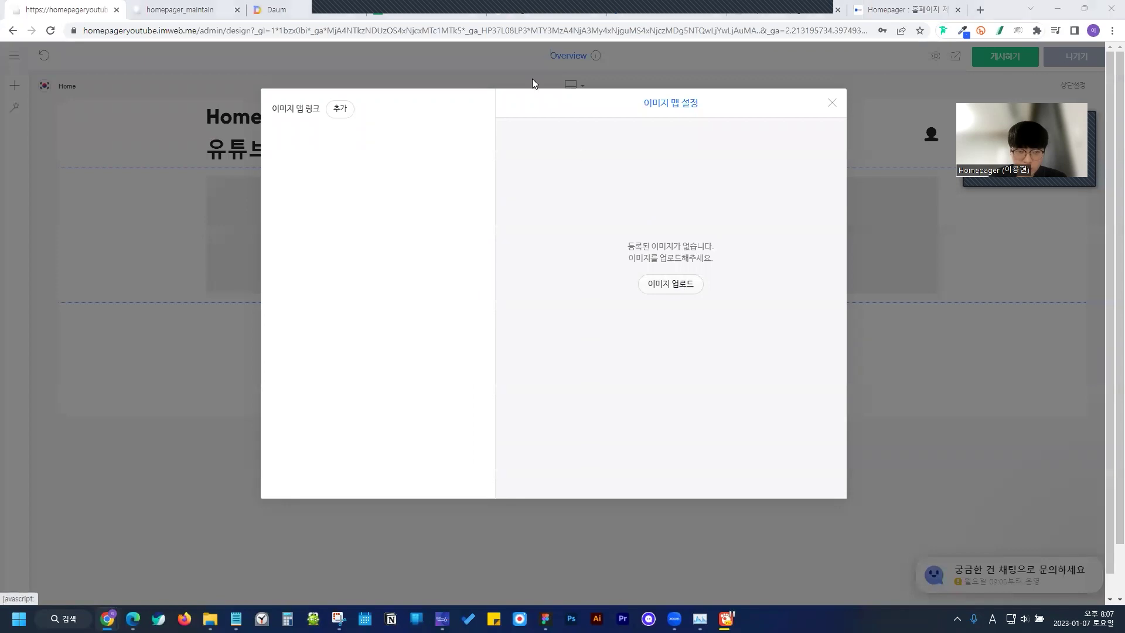
key(Escape)
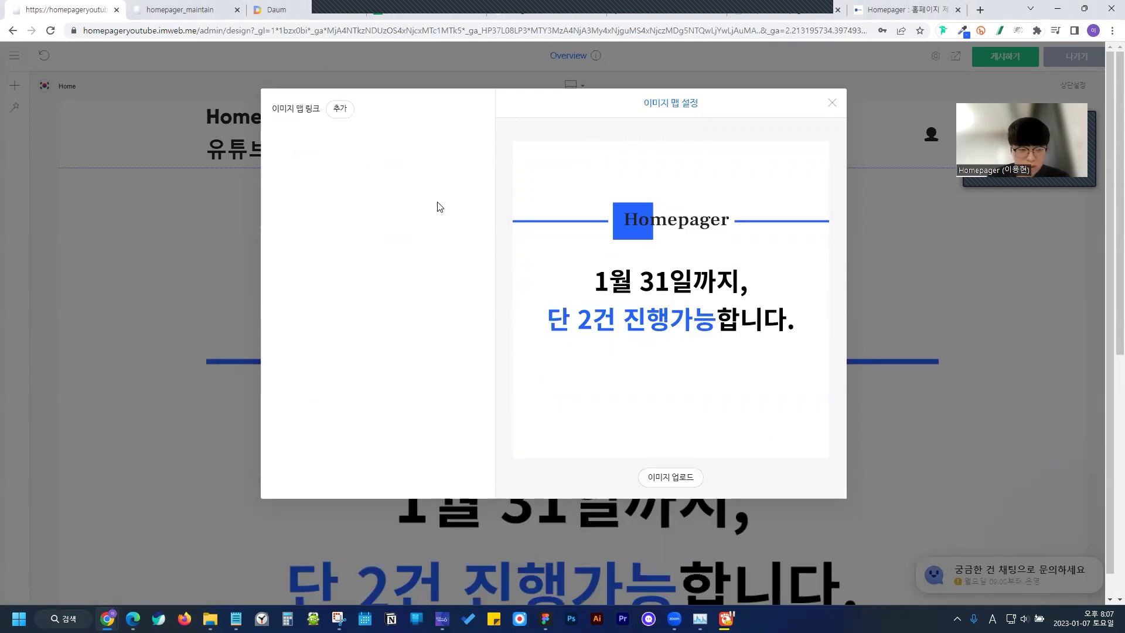
Add three full-width link areas to the image map, covering the image's upper, middle and lower parts
click(340, 110)
drag(541, 170, 893, 167)
drag(786, 167, 786, 225)
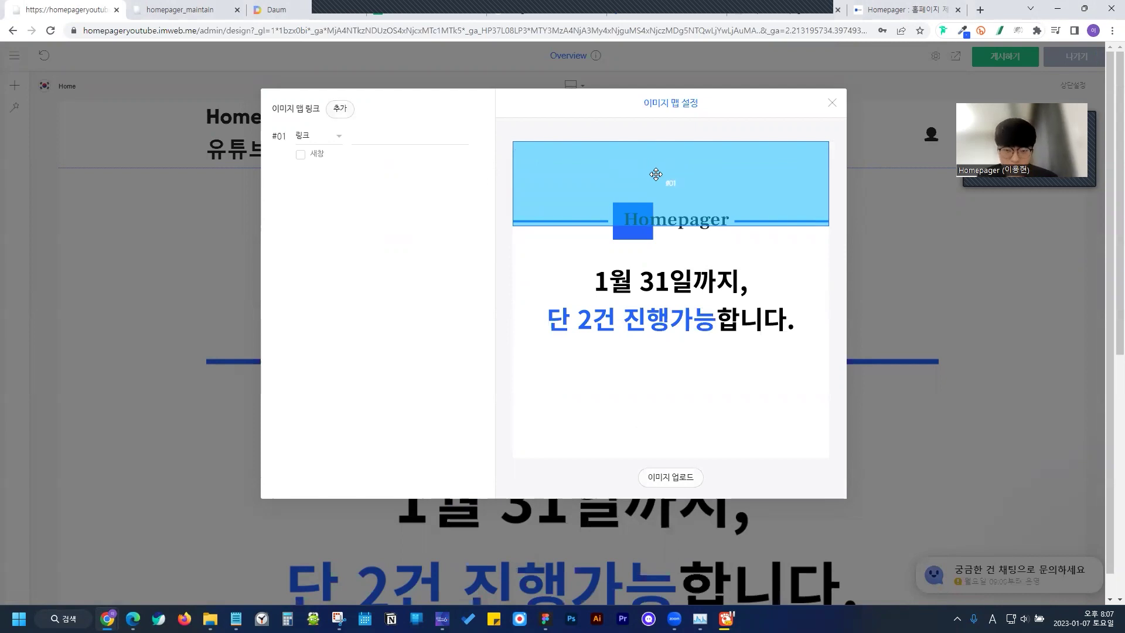
click(339, 109)
drag(545, 173, 787, 361)
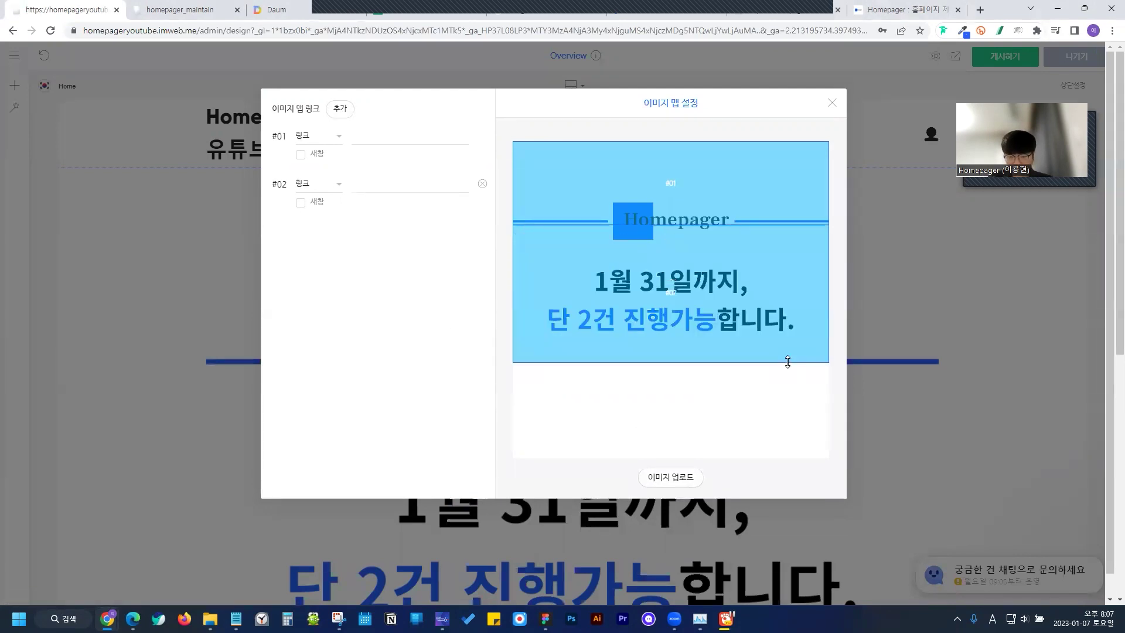
click(339, 108)
drag(547, 176, 913, 501)
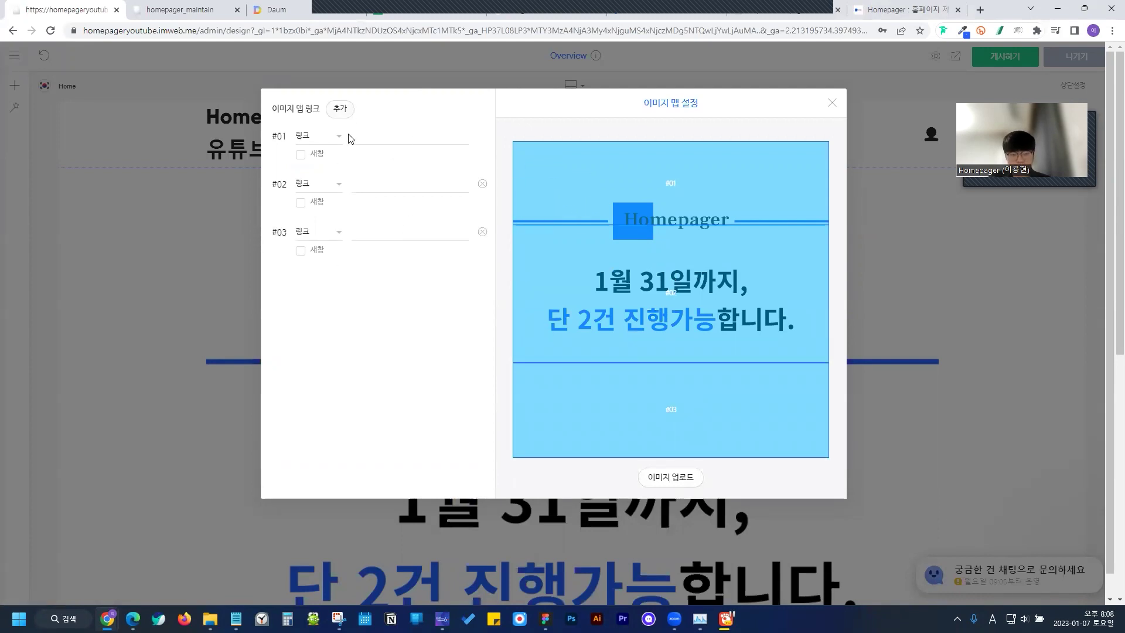
click(413, 137)
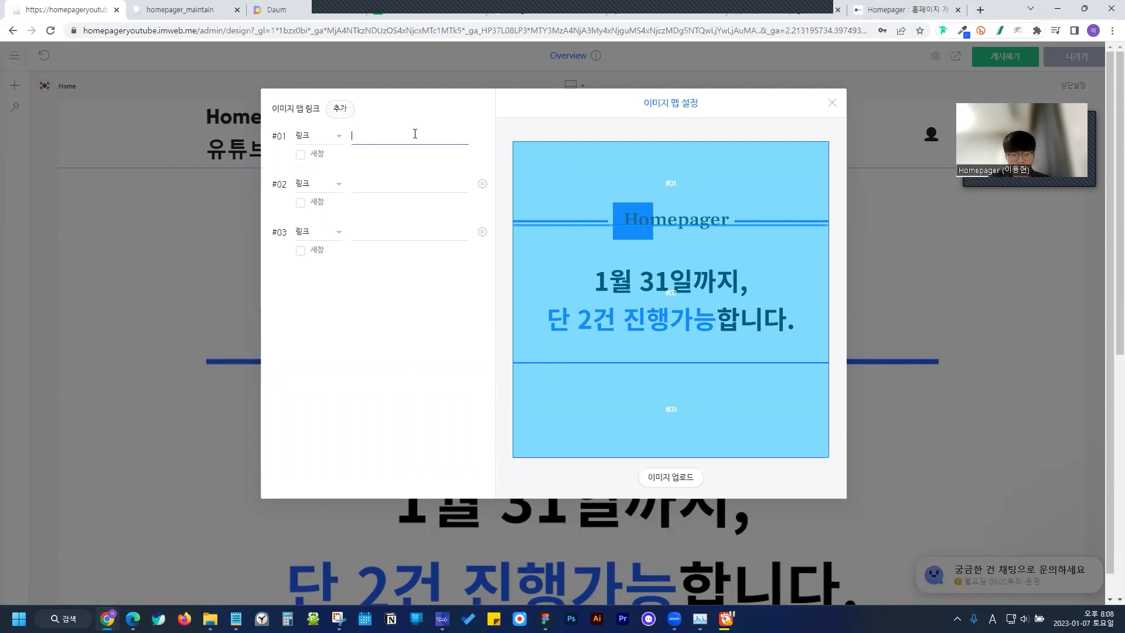
click(333, 134)
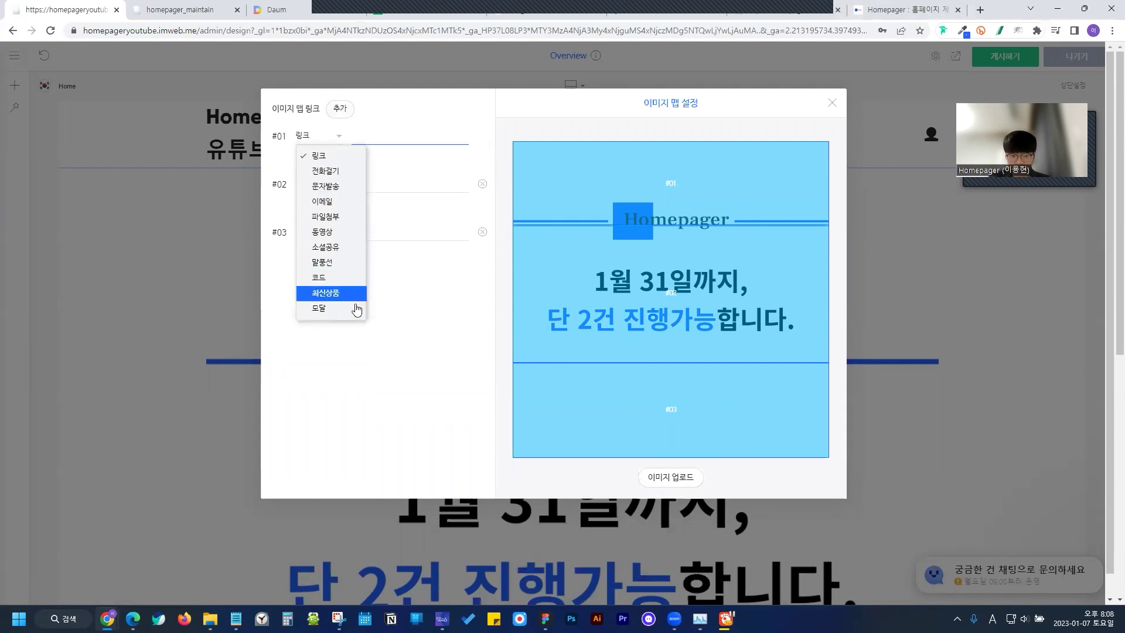
click(349, 157)
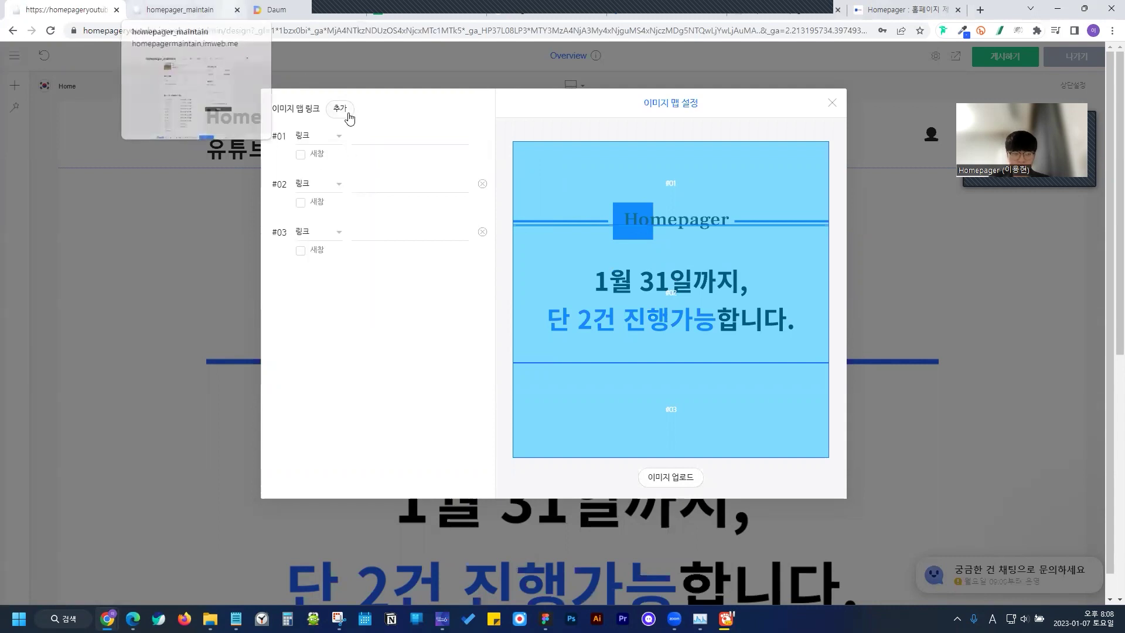
click(980, 10)
text(ㄱㅜ글)
key(Return)
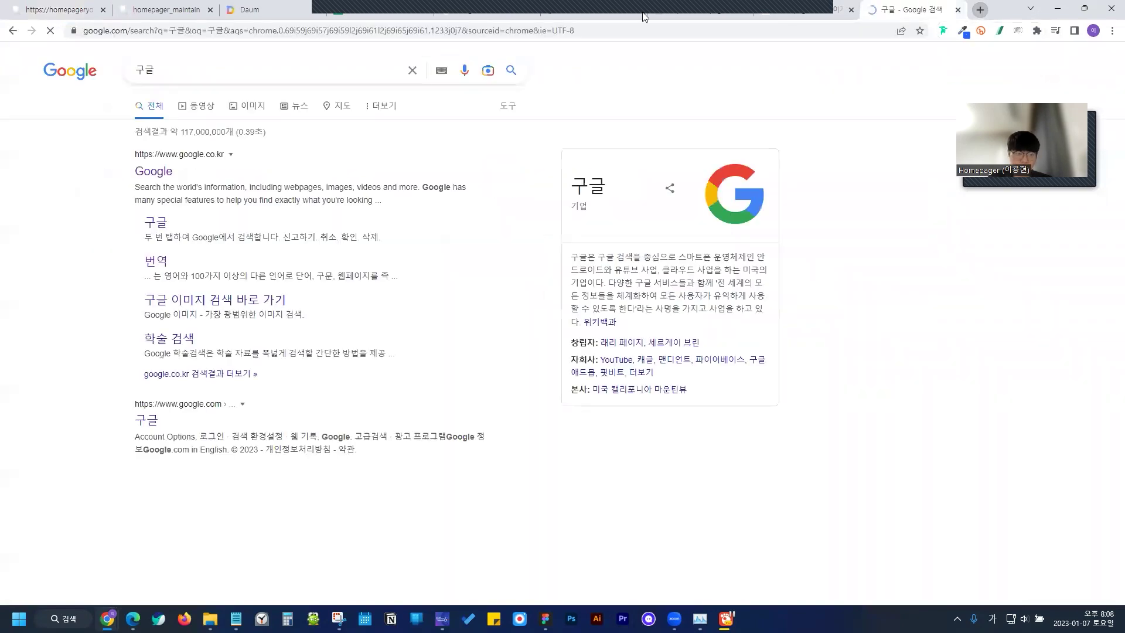
click(156, 174)
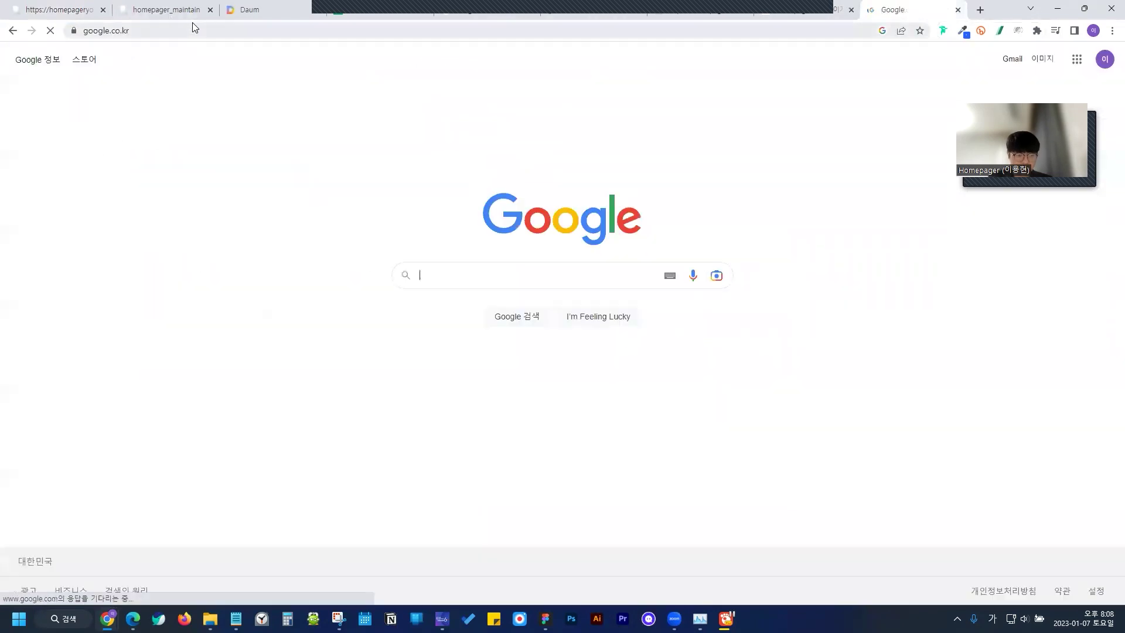
click(194, 25)
key(ctrl+c)
click(57, 5)
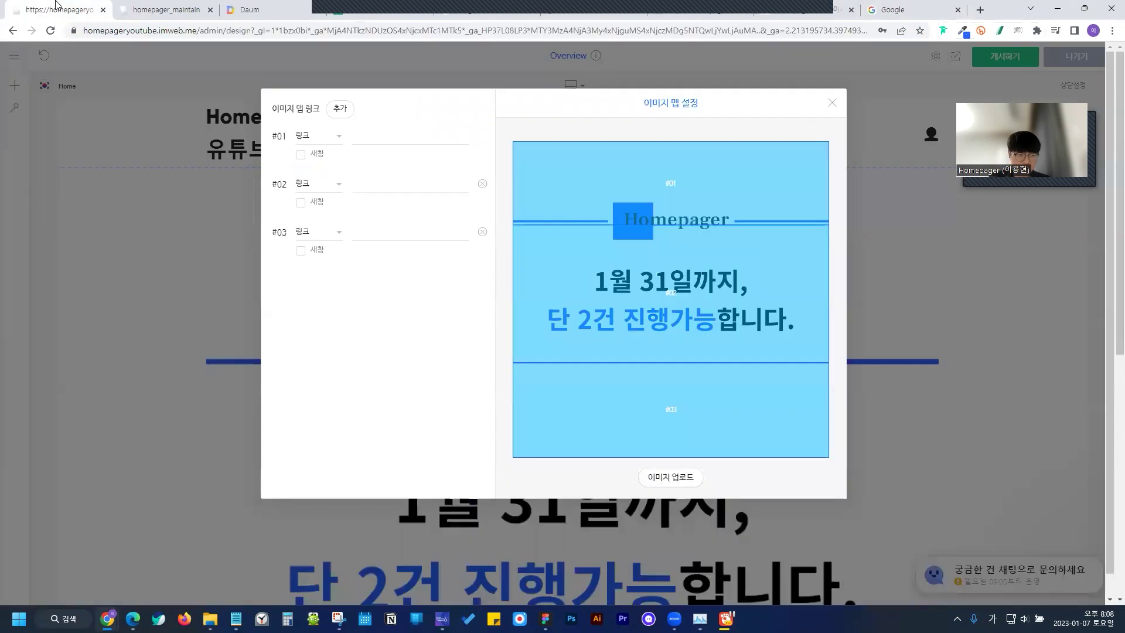
click(364, 136)
key(ctrl+v)
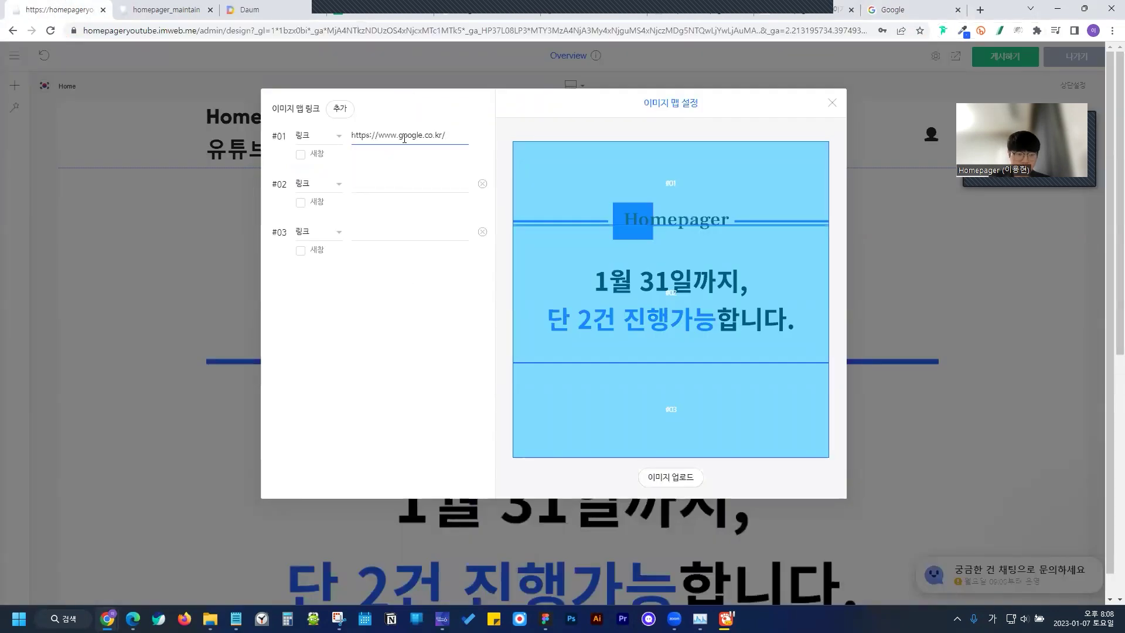
click(358, 6)
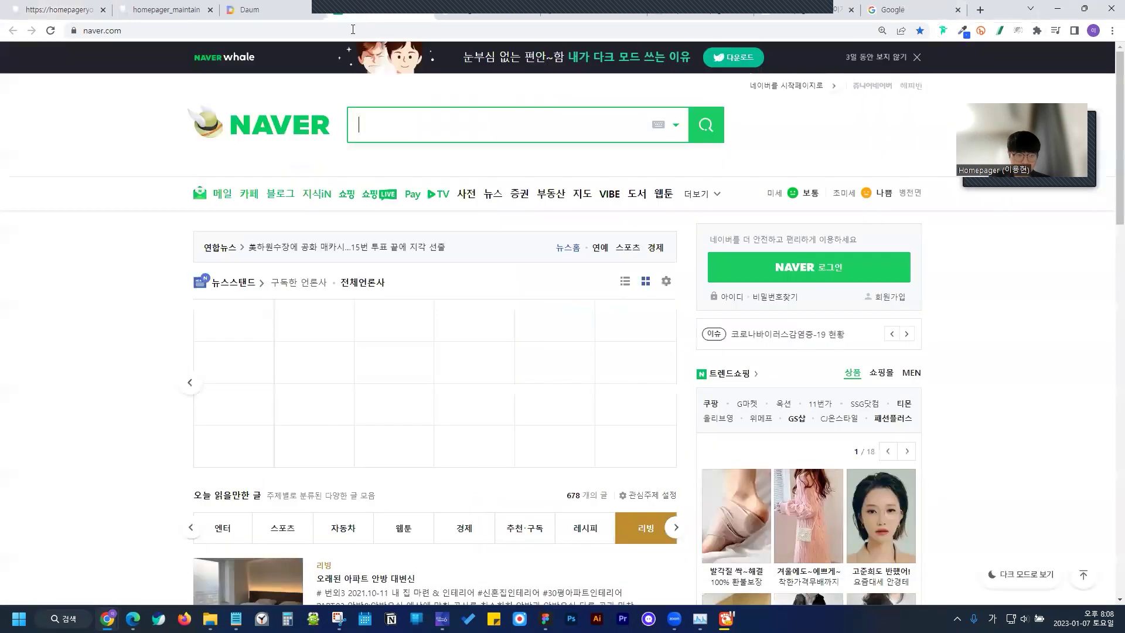
click(58, 9)
click(389, 183)
text(https://www.naver.com/)
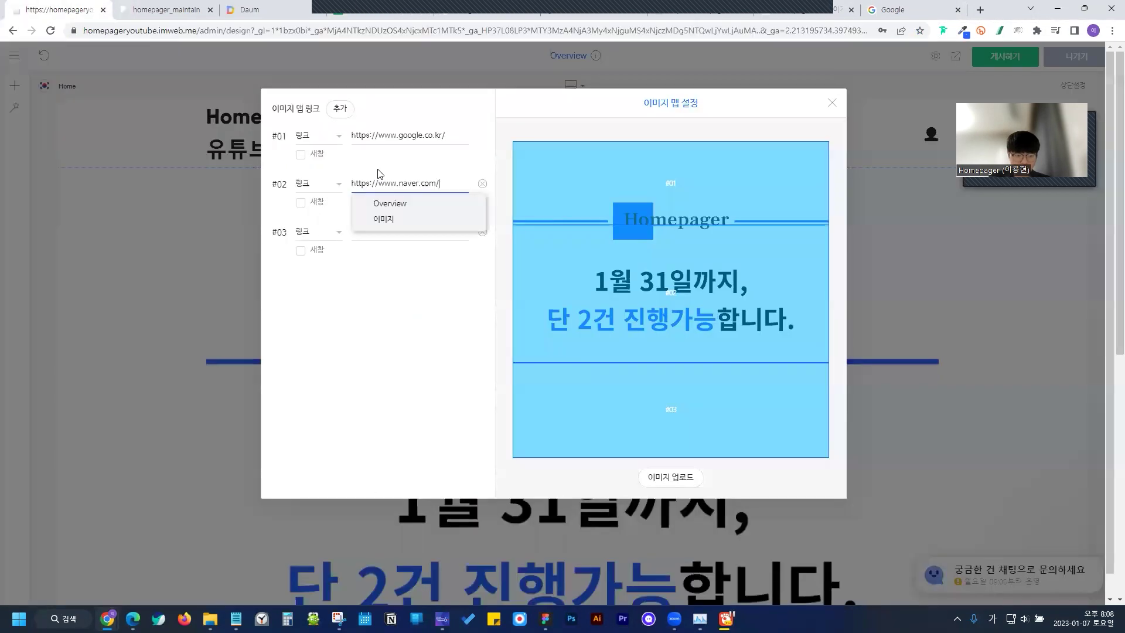
click(244, 9)
click(235, 30)
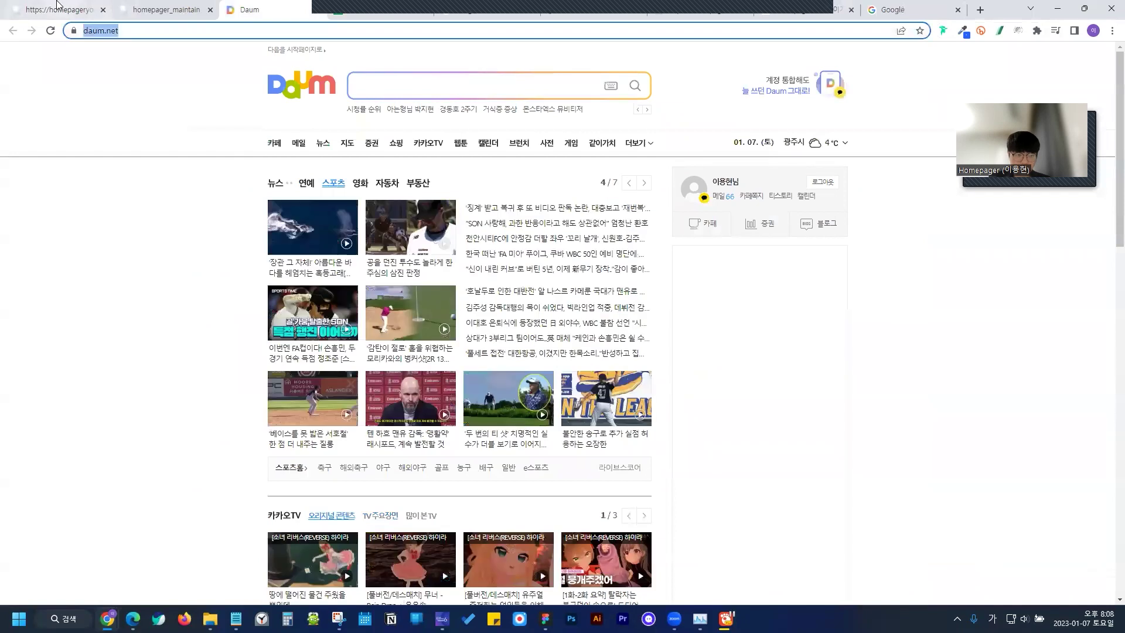
key(ctrl+c)
click(59, 10)
click(389, 232)
key(ctrl+v)
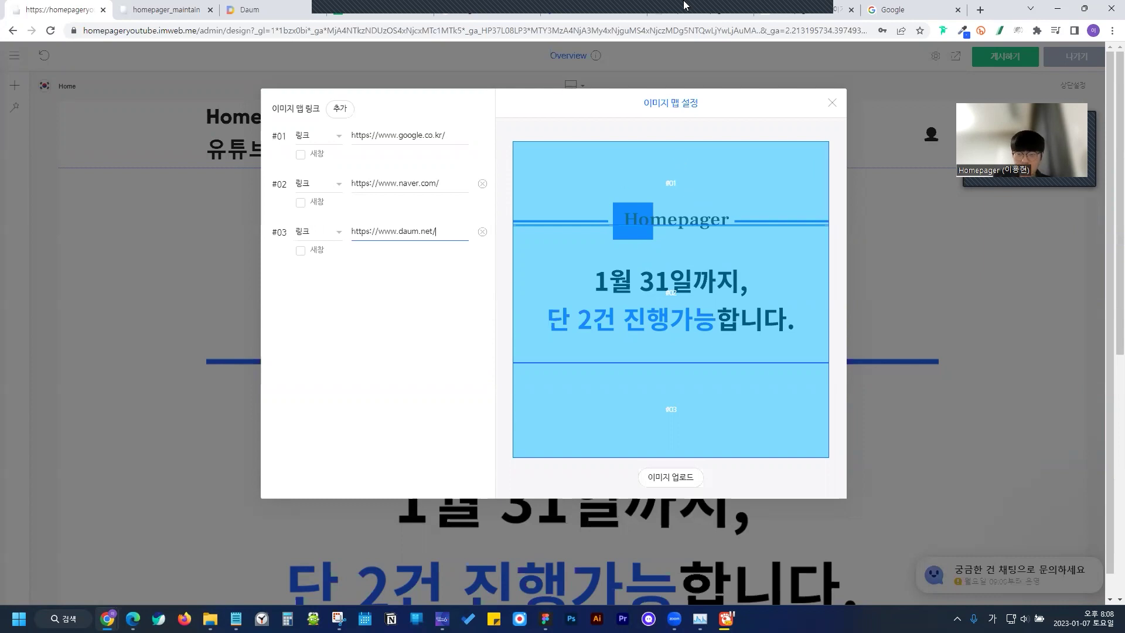
Turn on 새창 for all three image map links and close the 이미지 맵 설정 dialog
click(317, 154)
click(316, 202)
click(321, 258)
click(963, 253)
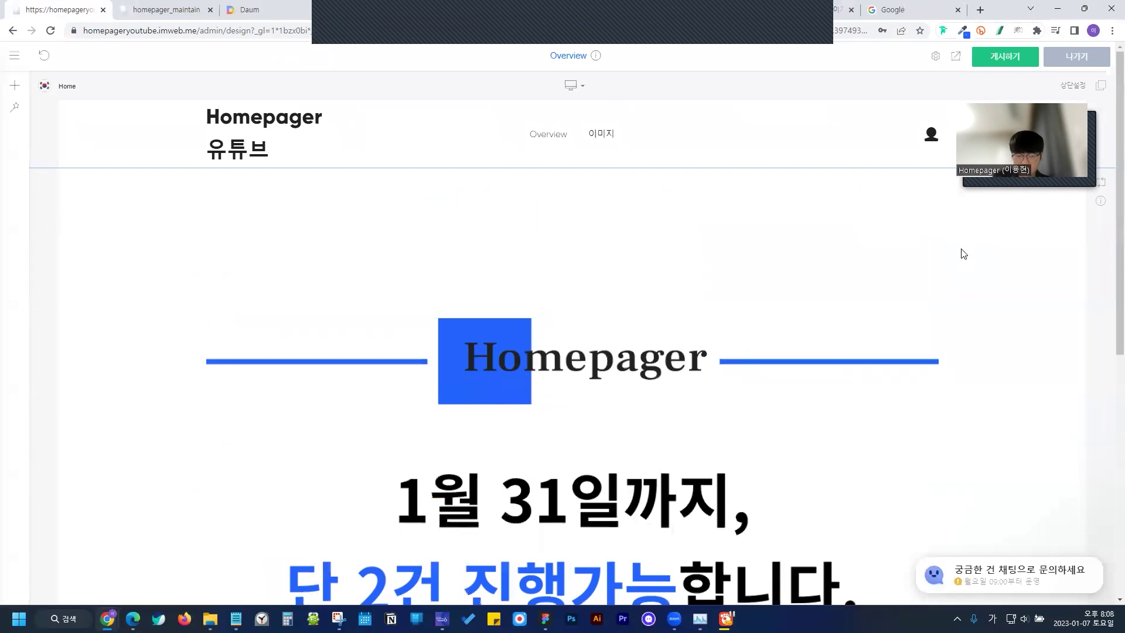
scroll(792, 287, down, 3)
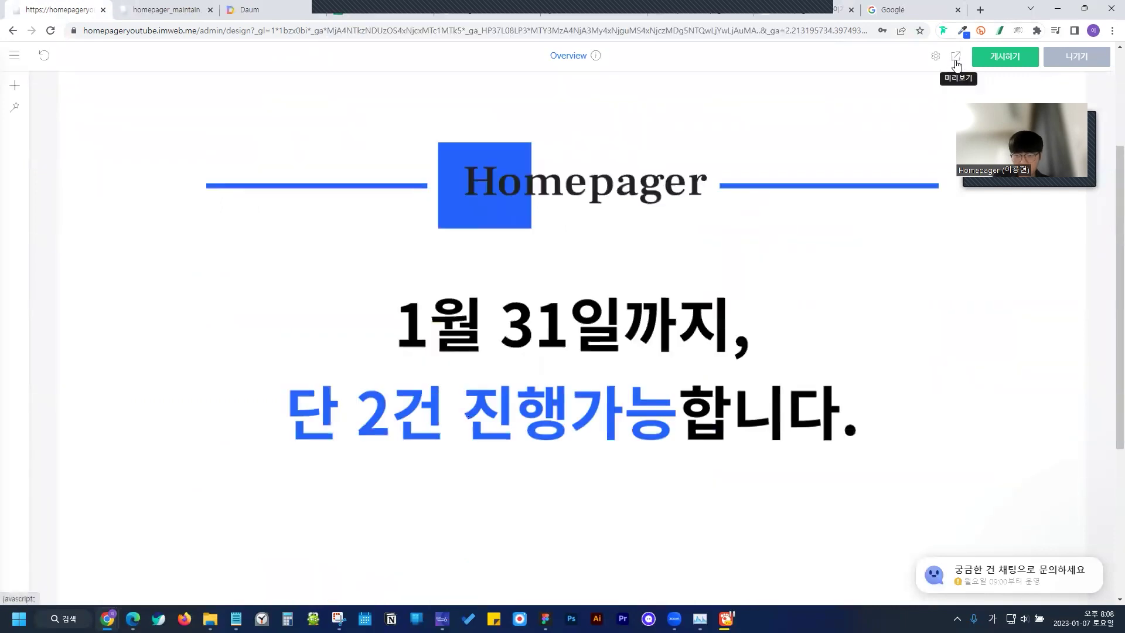
Preview the site, test the image map's Google and Naver link areas, and return to the editor
click(955, 57)
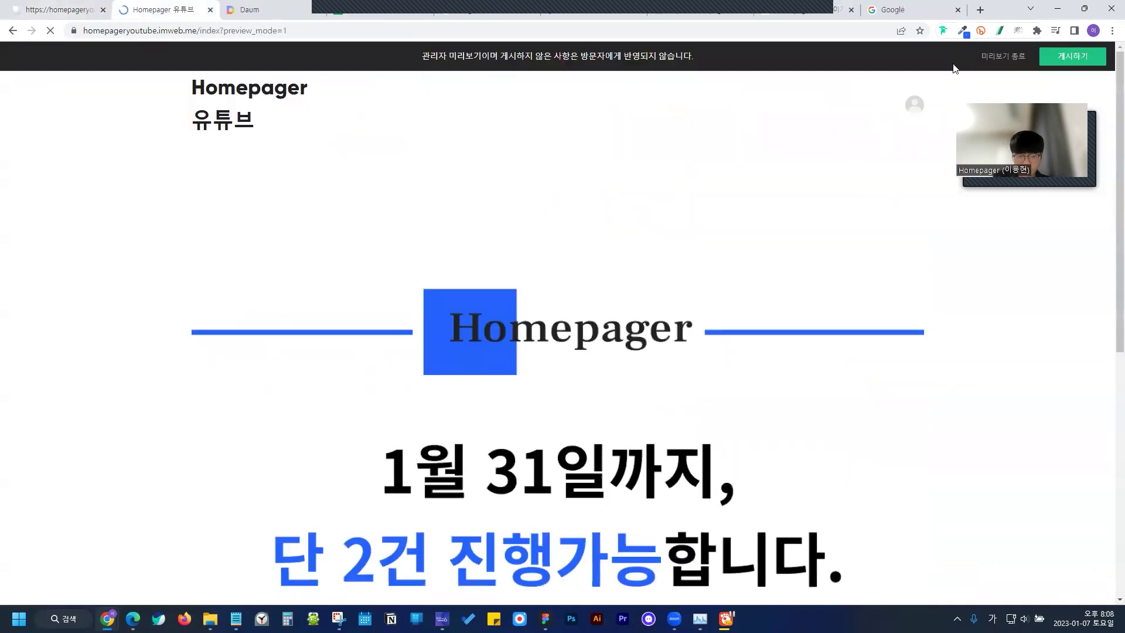
scroll(556, 281, down, 1)
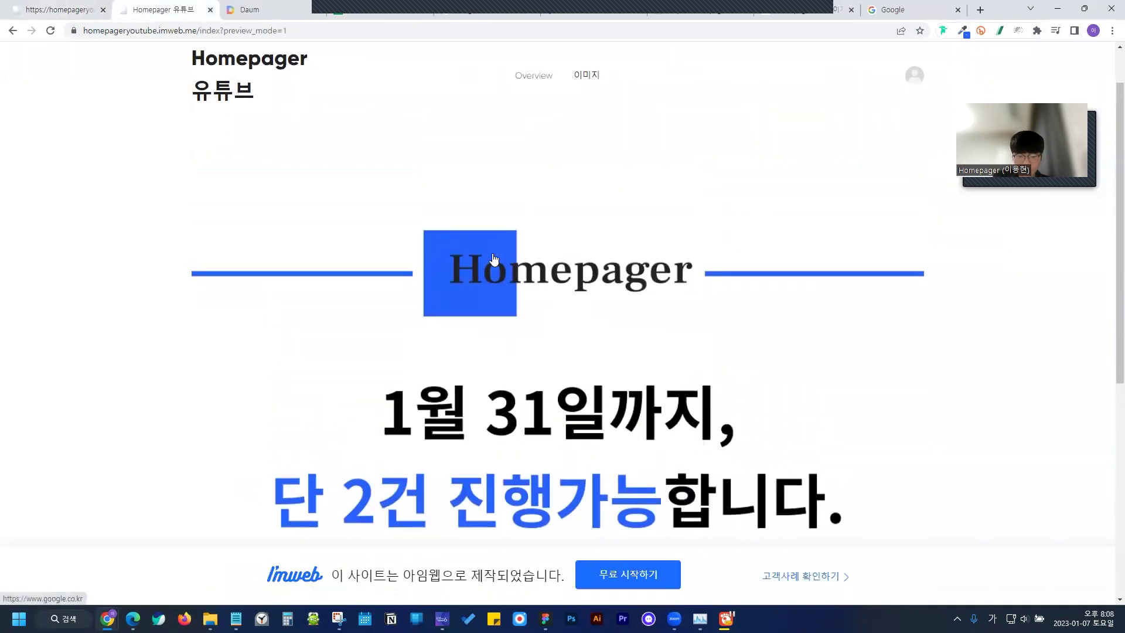
click(485, 257)
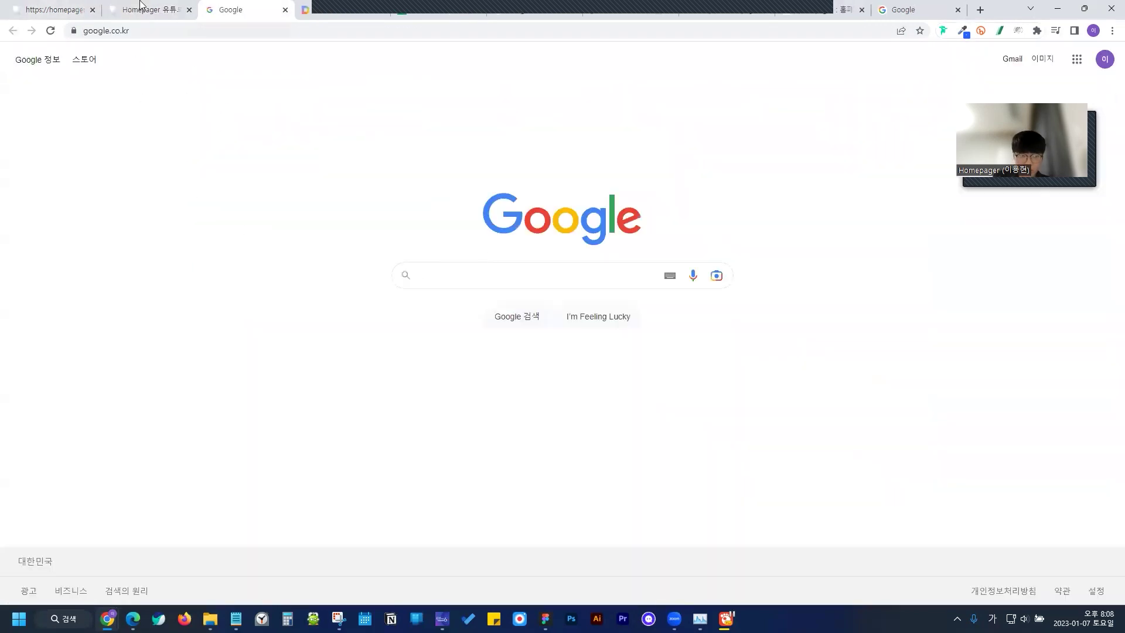
click(140, 5)
scroll(561, 323, down, 5)
click(563, 325)
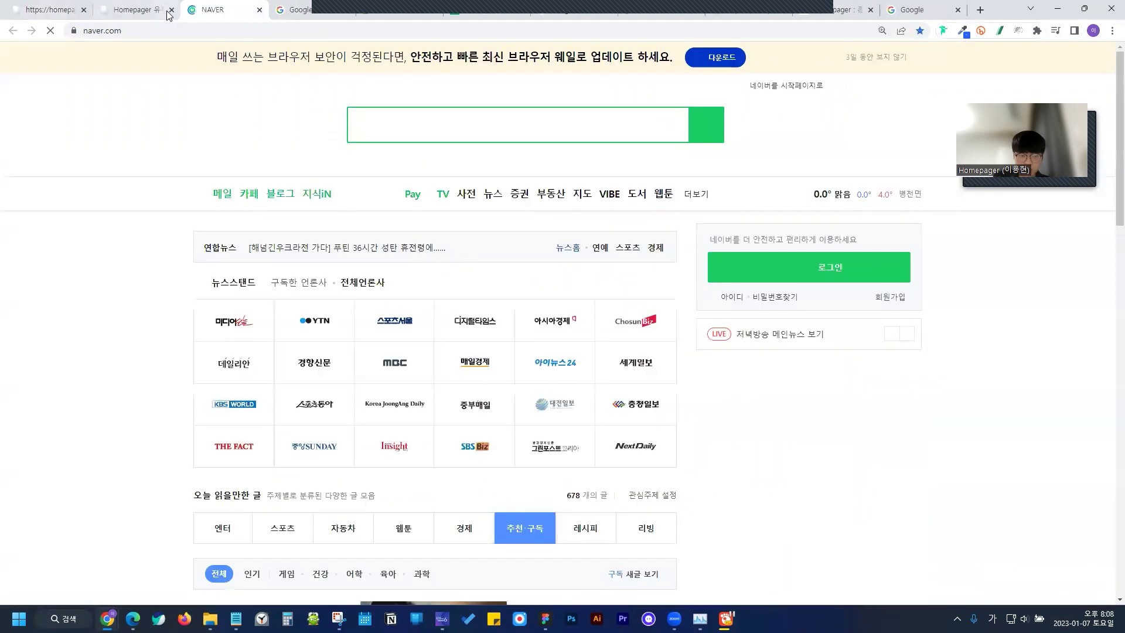
click(142, 9)
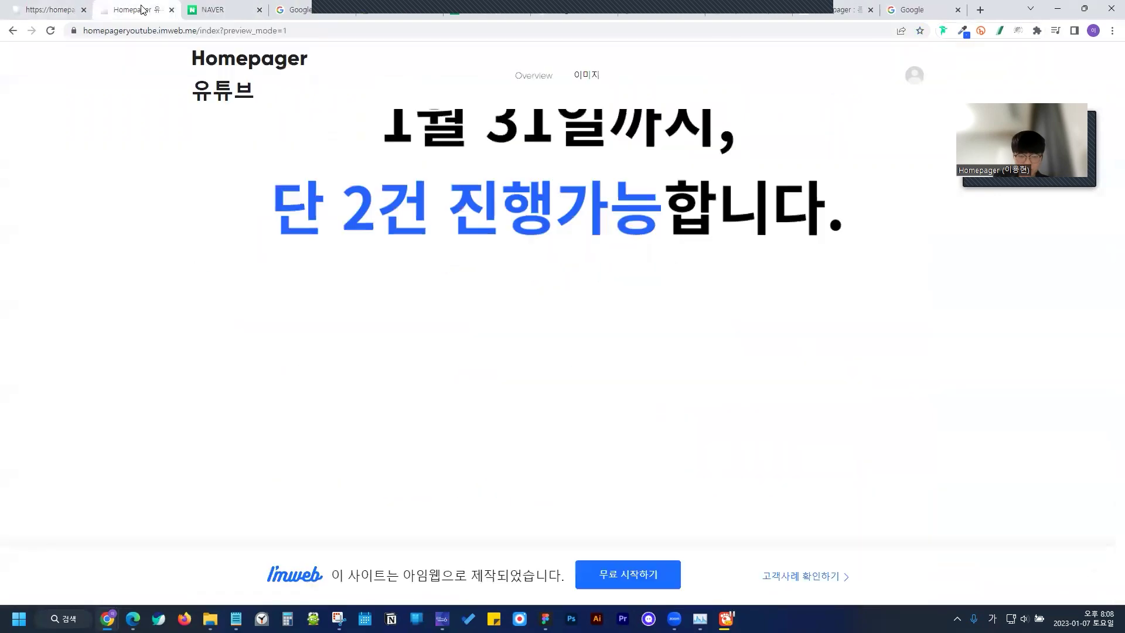
click(23, 7)
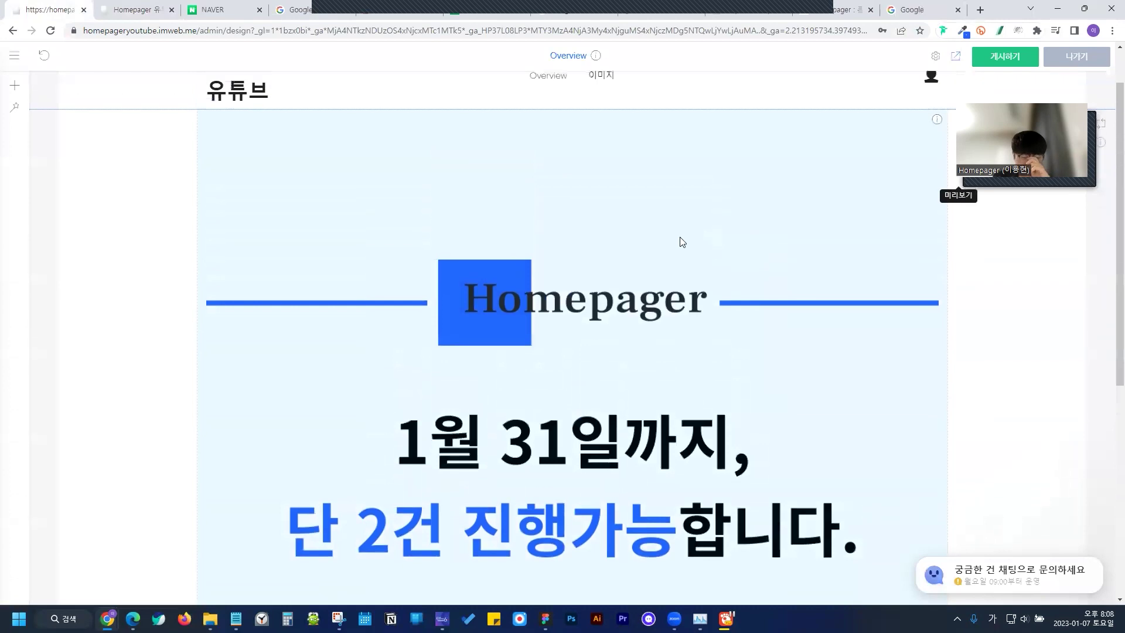
Delete the image map widget and add a 텍스트 widget in its place
right_click(660, 242)
click(695, 353)
click(622, 319)
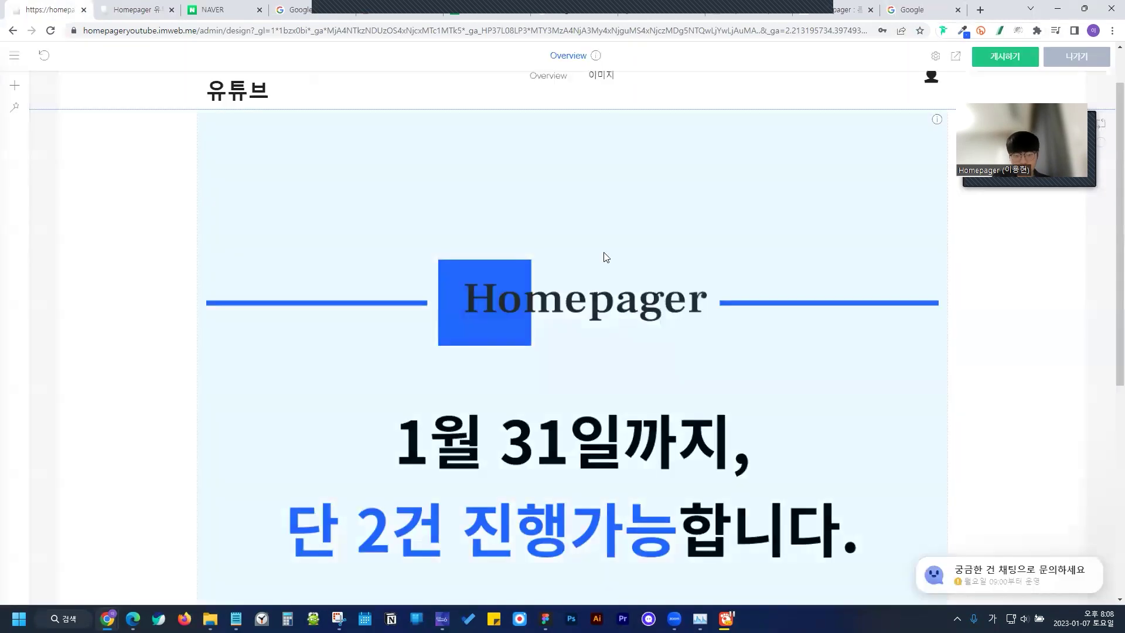
click(573, 177)
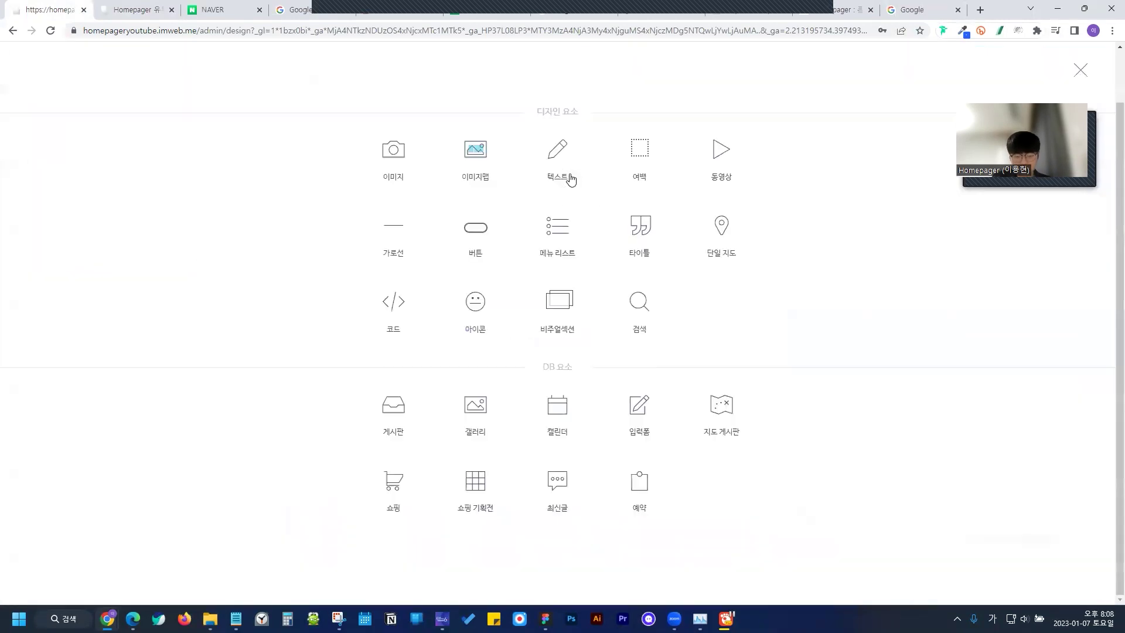
click(554, 148)
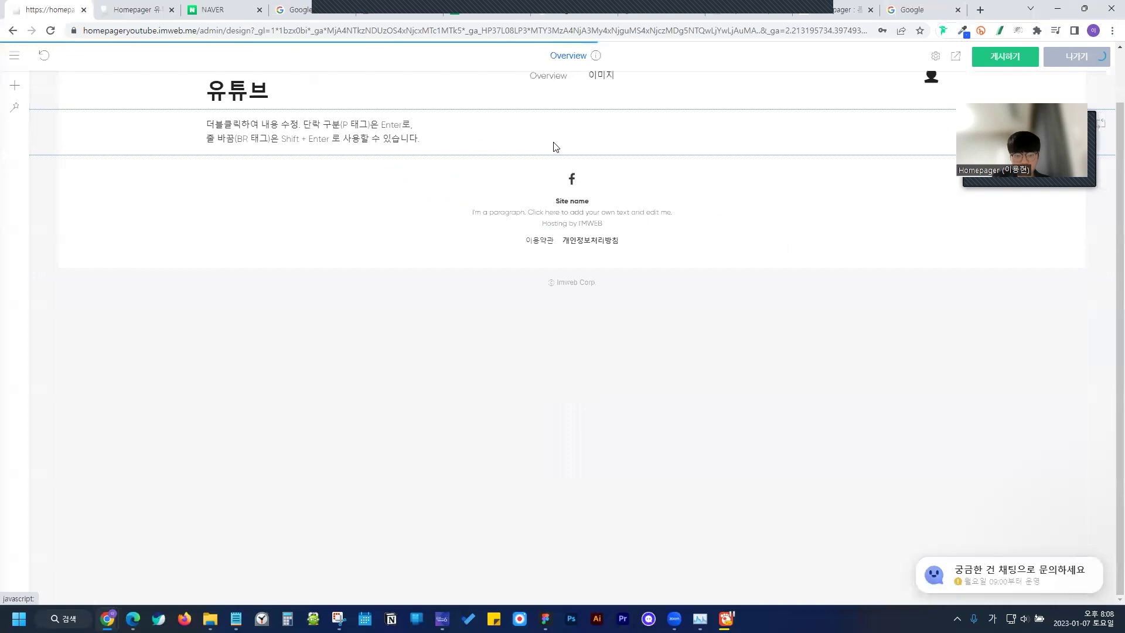
Replace the text widget's placeholder text with "텍스트 입니다."
double_click(474, 143)
drag(470, 138, 136, 126)
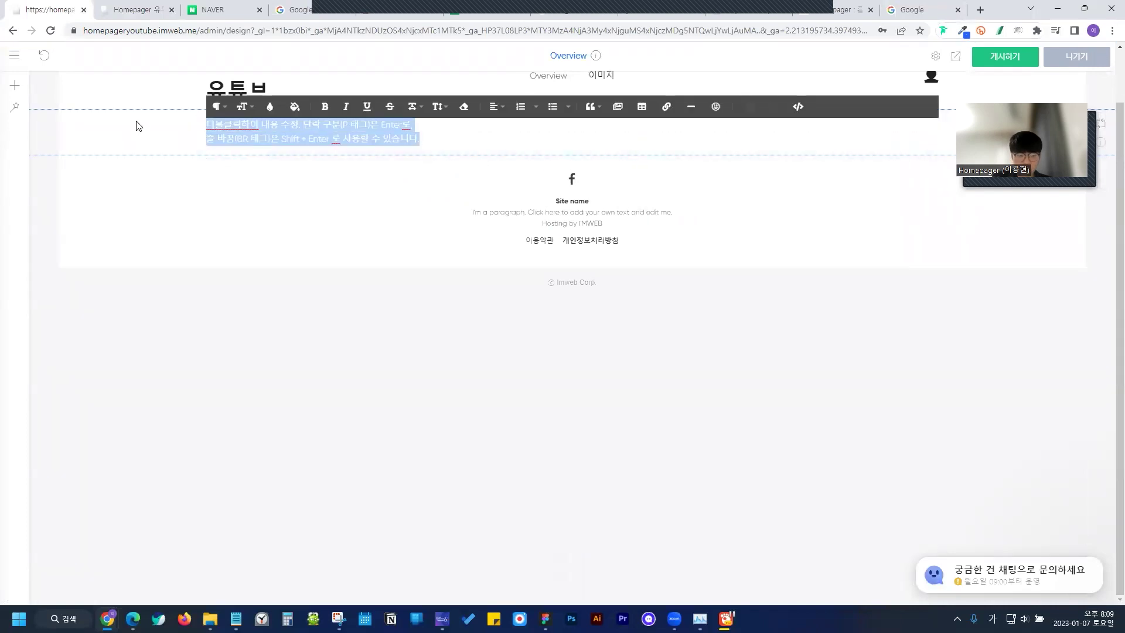
text(ㅌ)
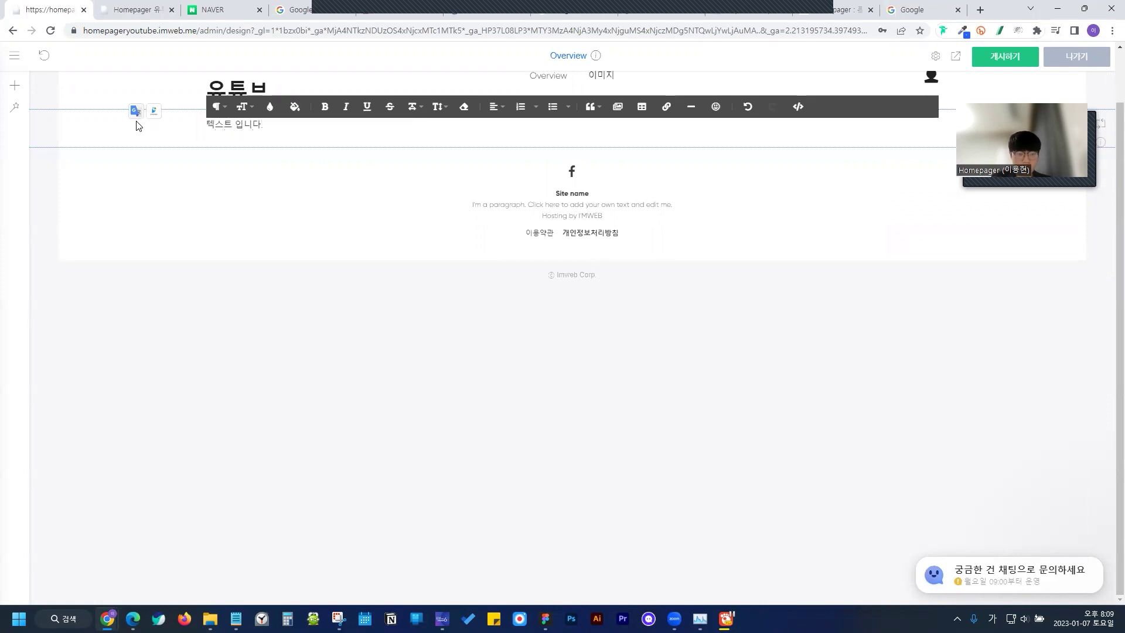
Format the whole text as a large heading, centre it, and finish editing the widget
key(ctrl+a)
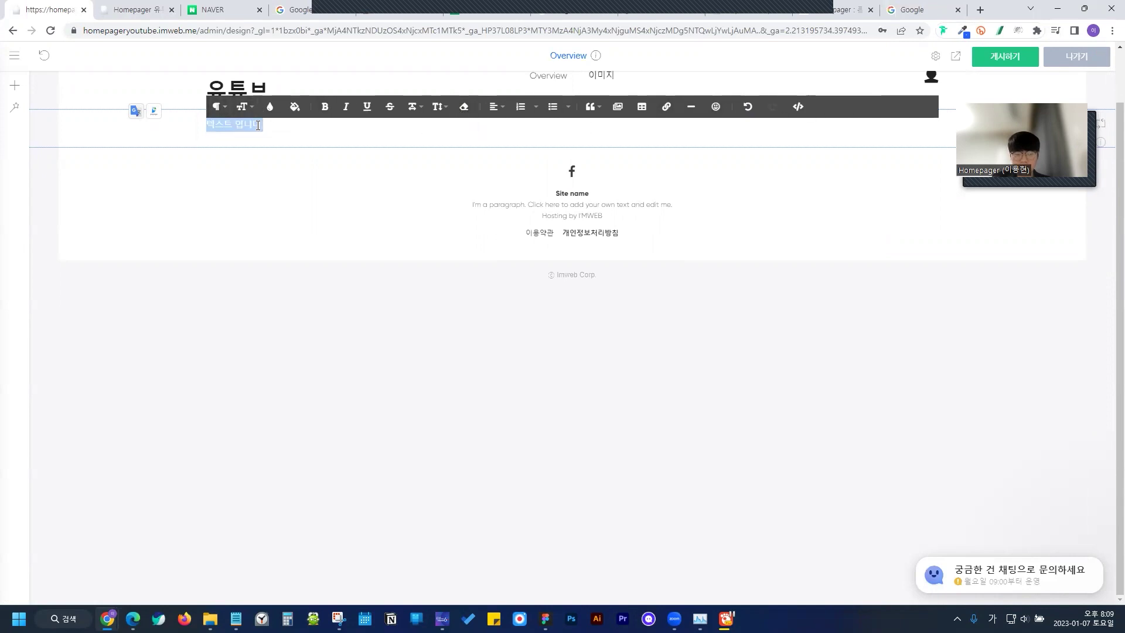
click(215, 111)
click(245, 122)
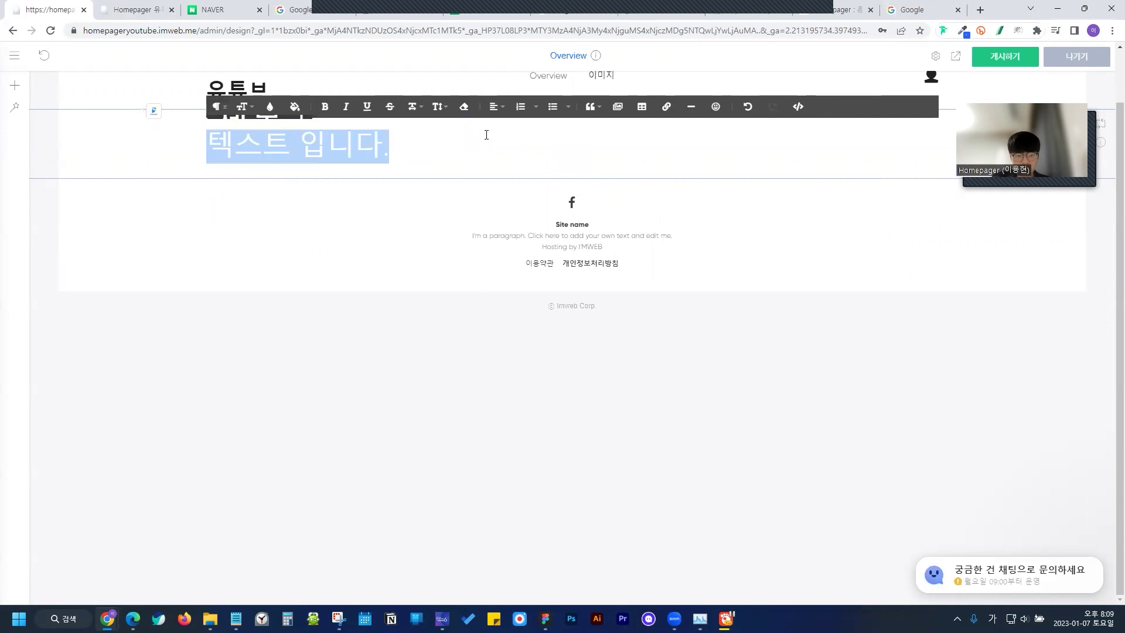
click(501, 111)
click(497, 147)
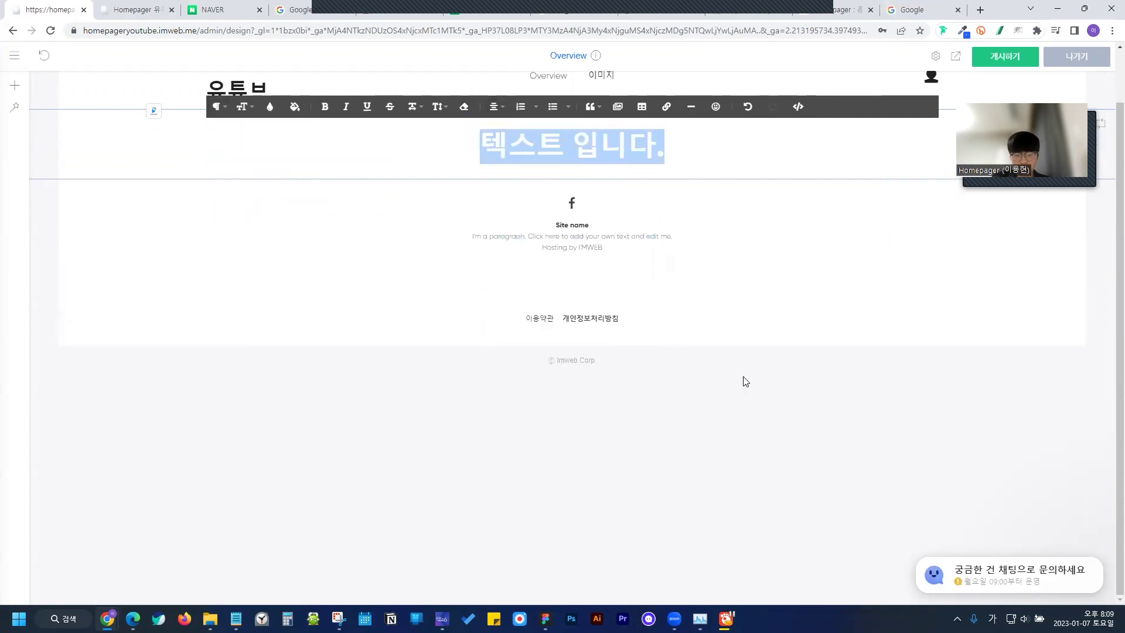
click(736, 382)
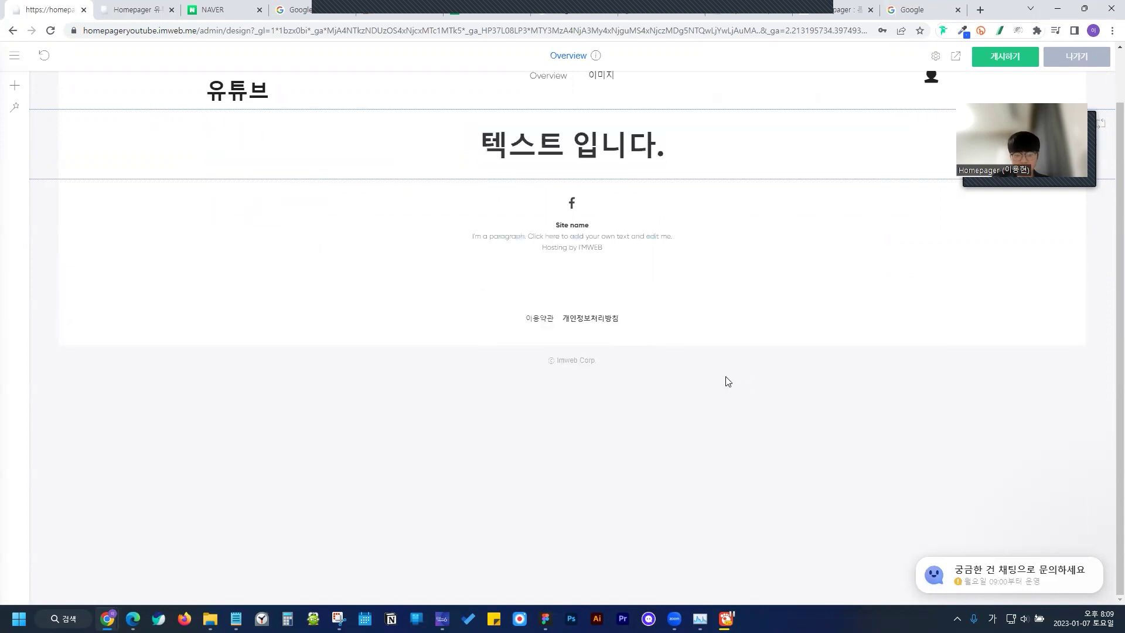
Delete the text widget and add a 여백 widget in its place
right_click(525, 154)
click(574, 258)
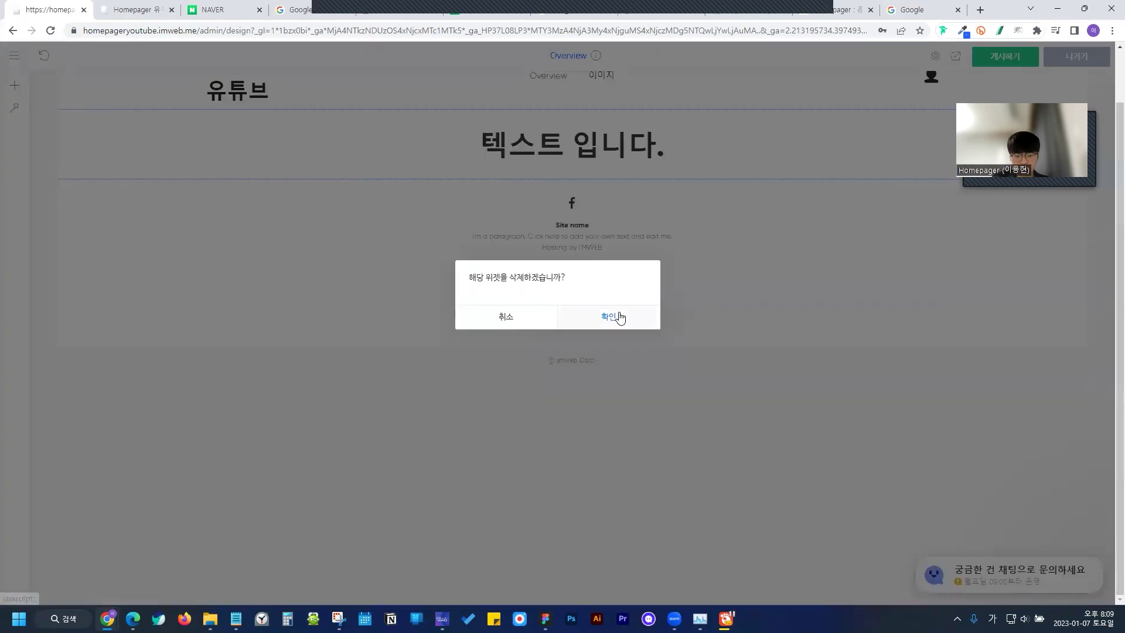
click(620, 317)
click(572, 184)
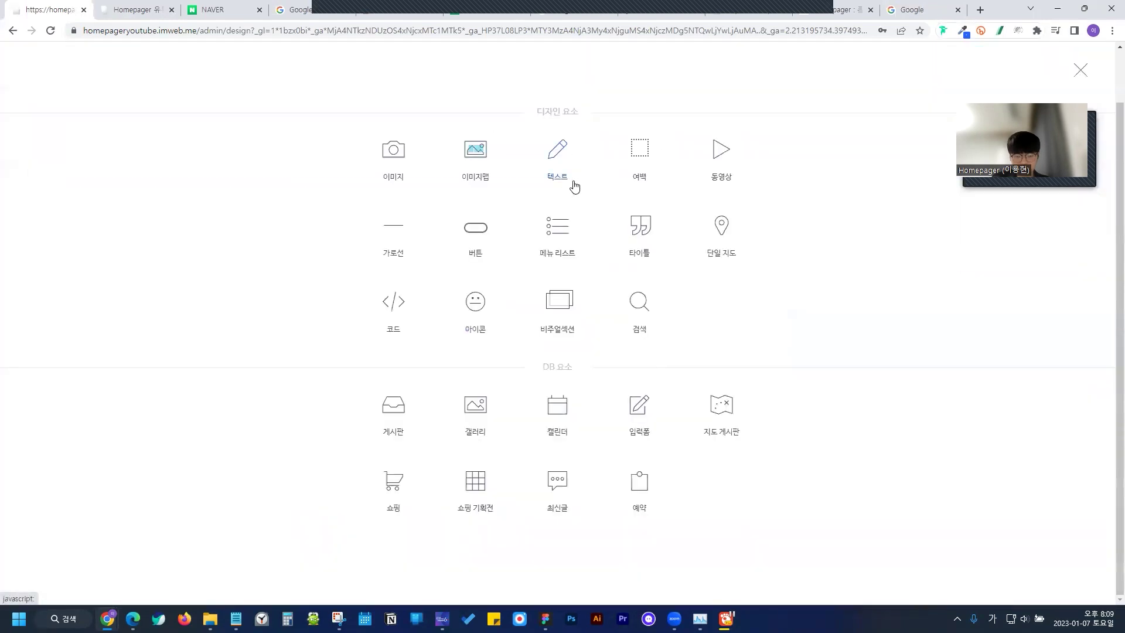
click(651, 151)
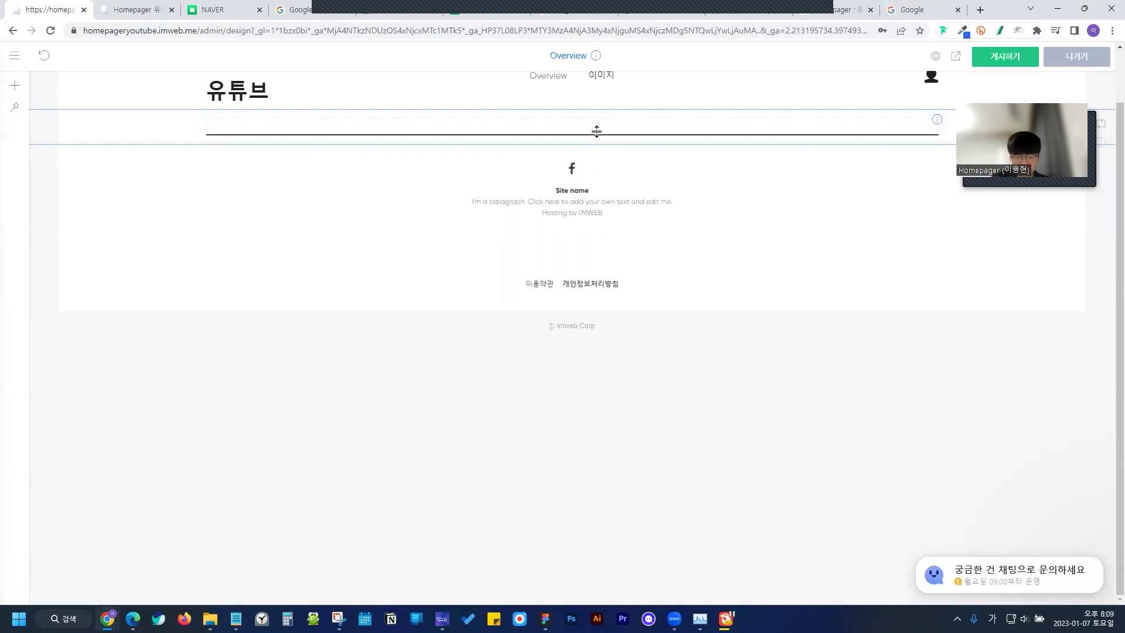
Stretch the 여백 widget taller, set its height to 500 in 여백 설정, and close the dialog
drag(594, 135, 616, 180)
right_click(557, 210)
click(572, 215)
double_click(454, 285)
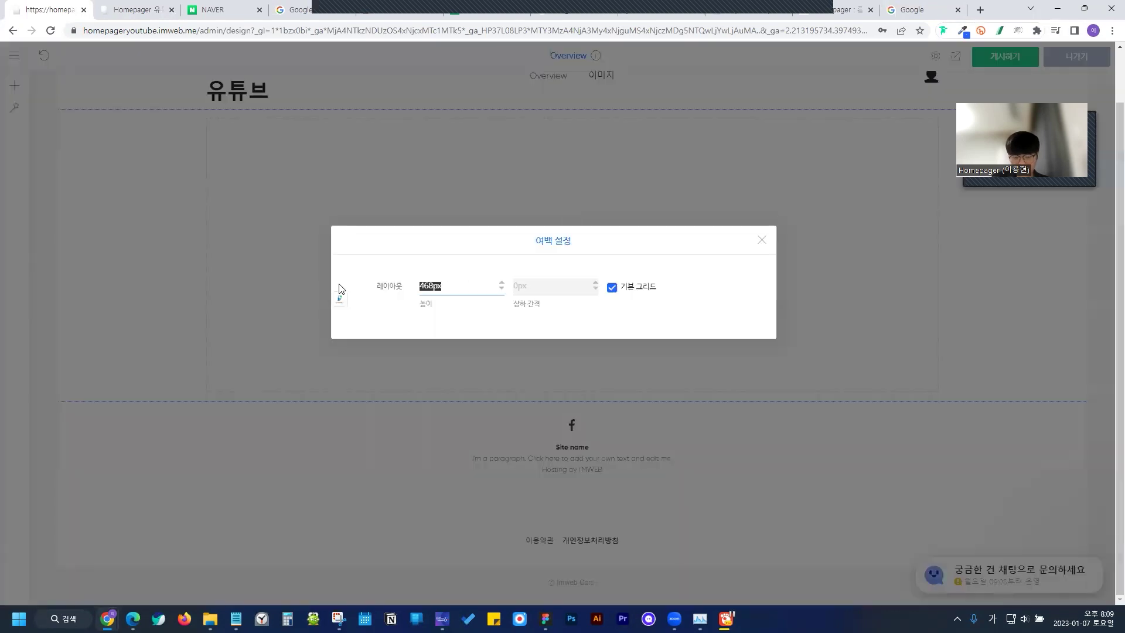
text(500)
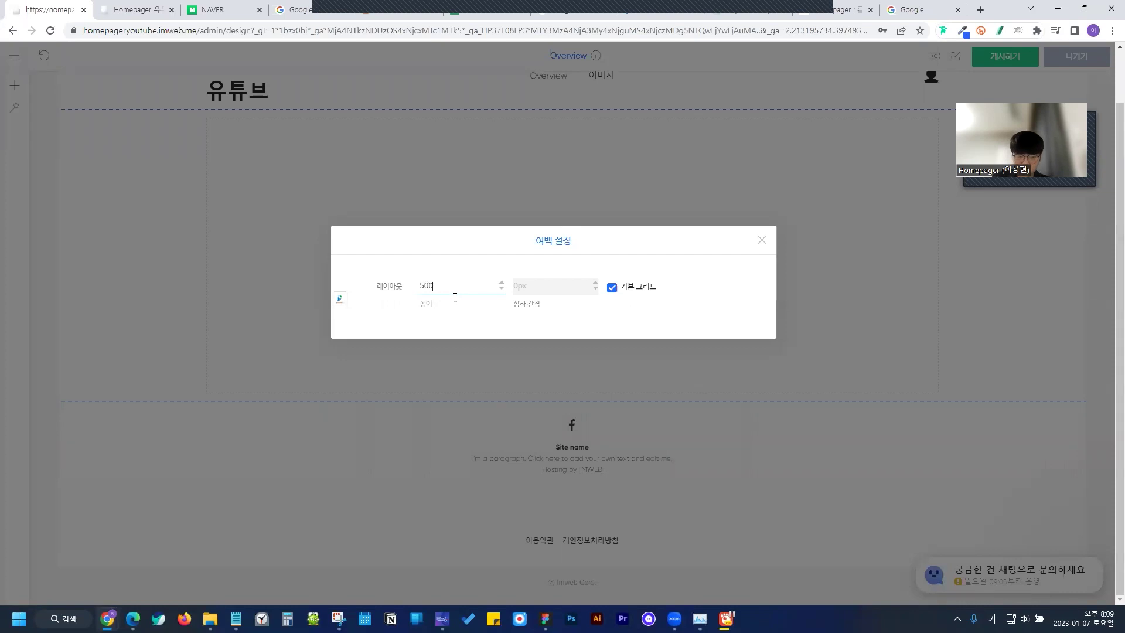
click(233, 268)
Delete the 여백 widget and add a 동영상 widget in its place
right_click(564, 247)
click(597, 337)
click(599, 314)
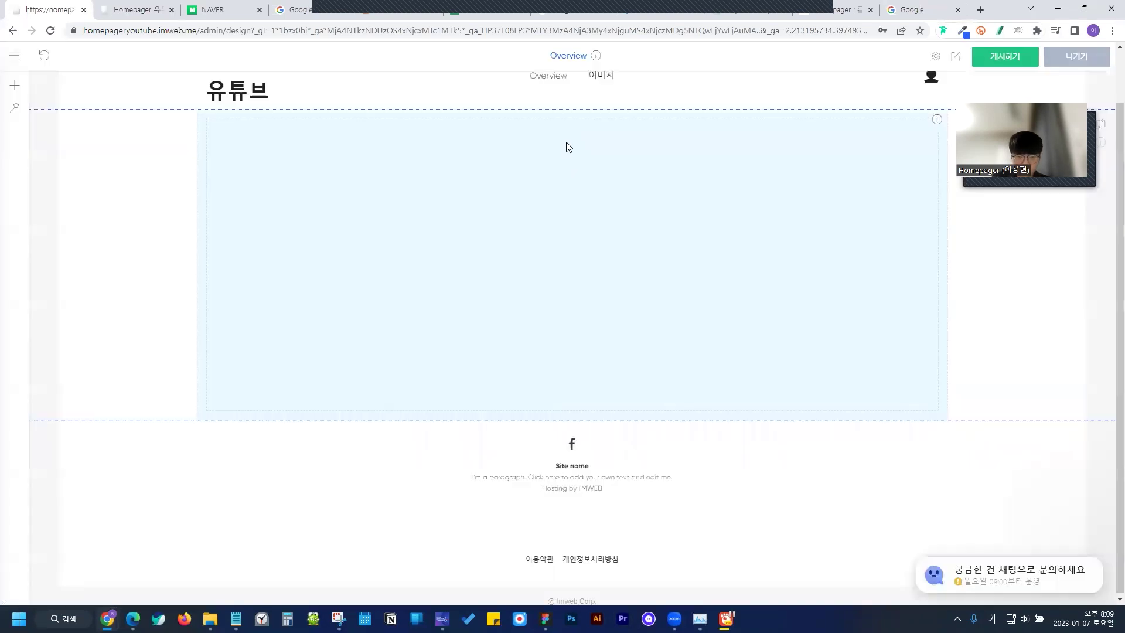
click(573, 176)
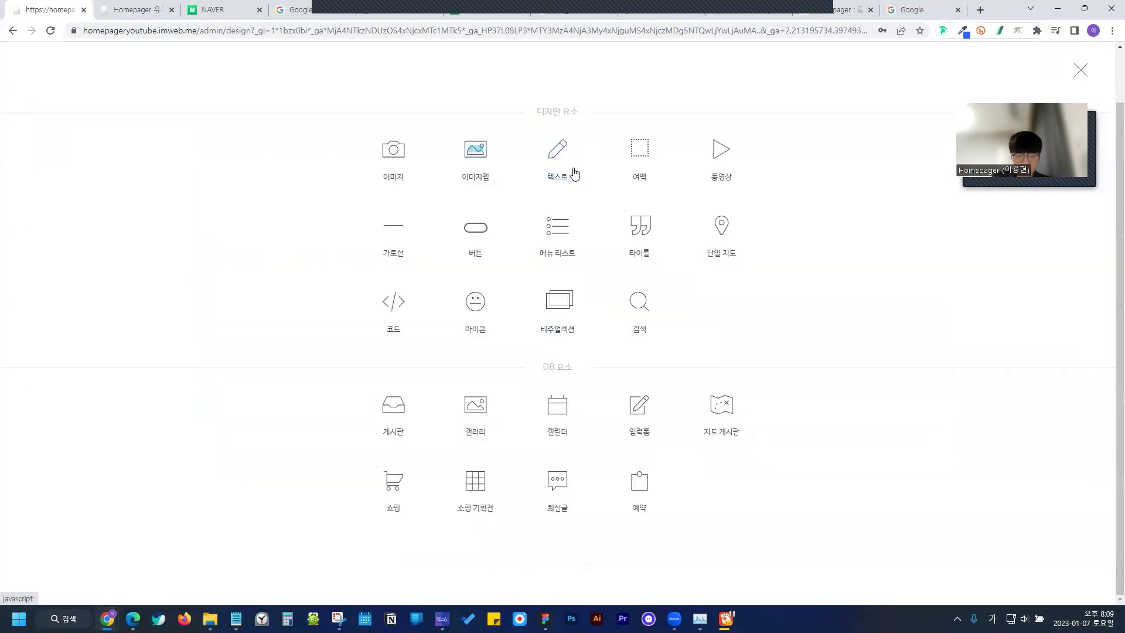
click(722, 152)
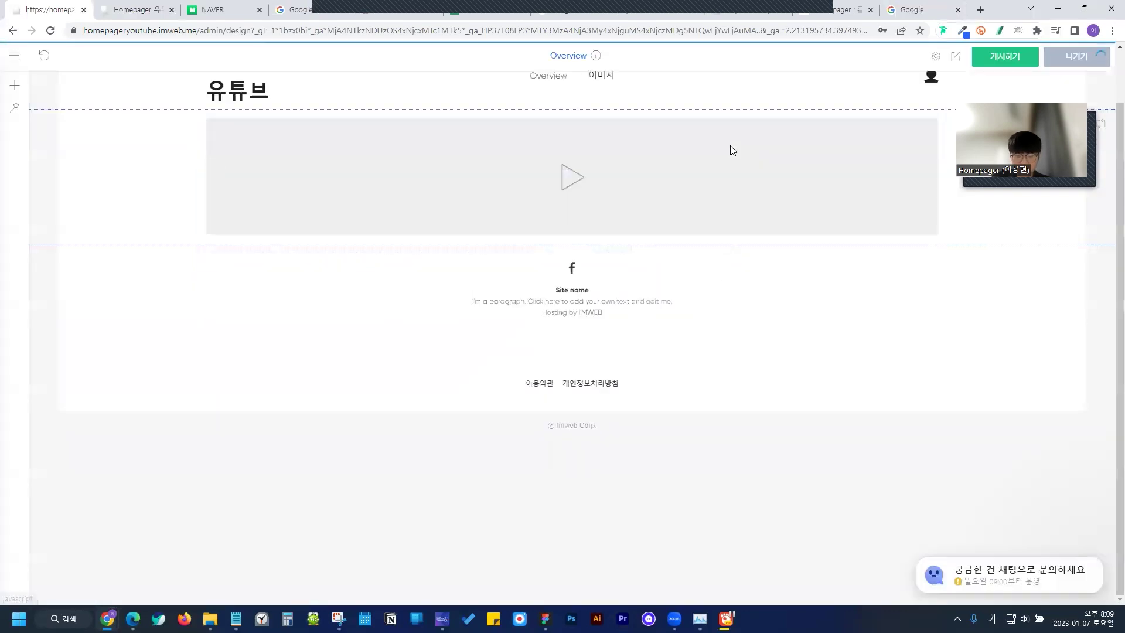
Open the 동영상 widget's settings and copy the share link of the YouTube video "아임웹 홈페이지 무료 특강 안내 (매주 토요일 13시)"
right_click(524, 161)
click(539, 175)
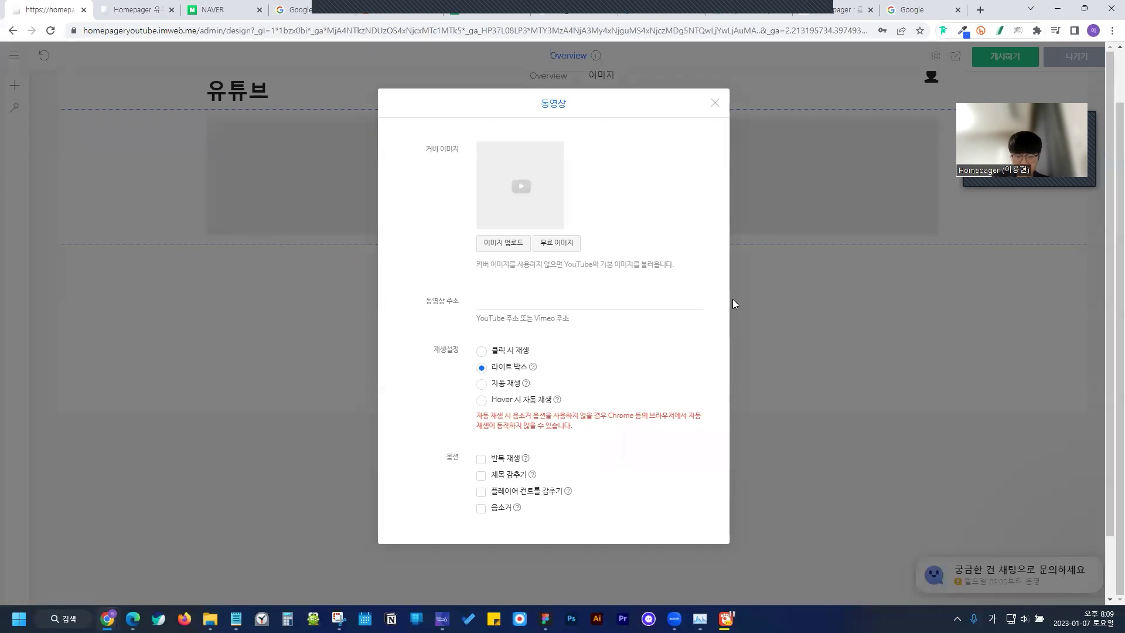
drag(621, 1, 602, 236)
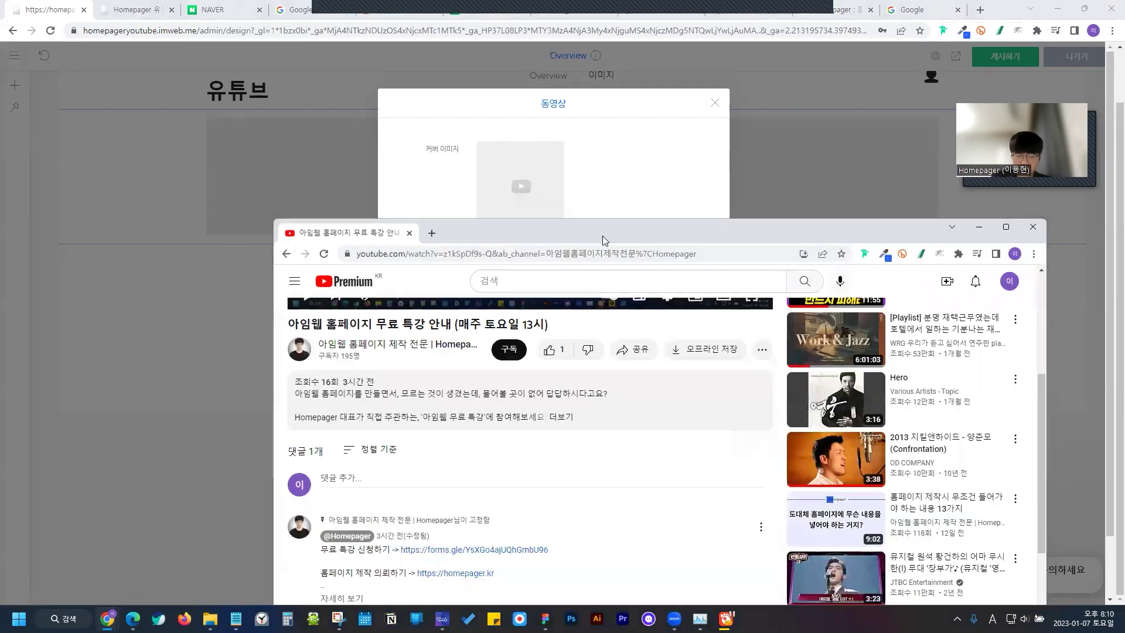
double_click(602, 236)
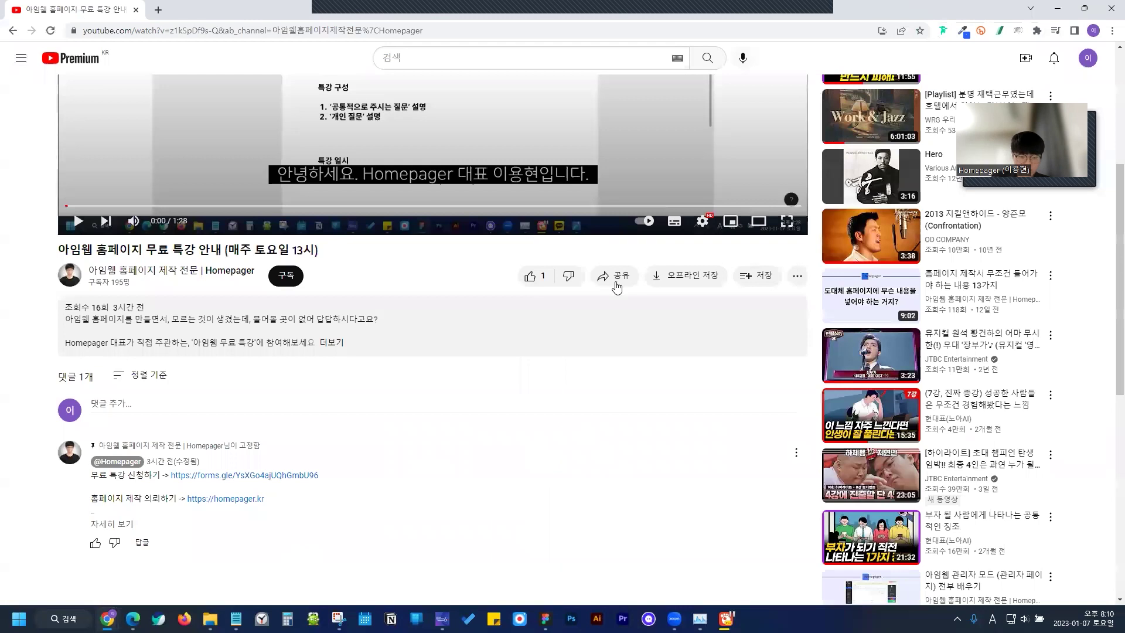
scroll(617, 287, up, 3)
click(616, 458)
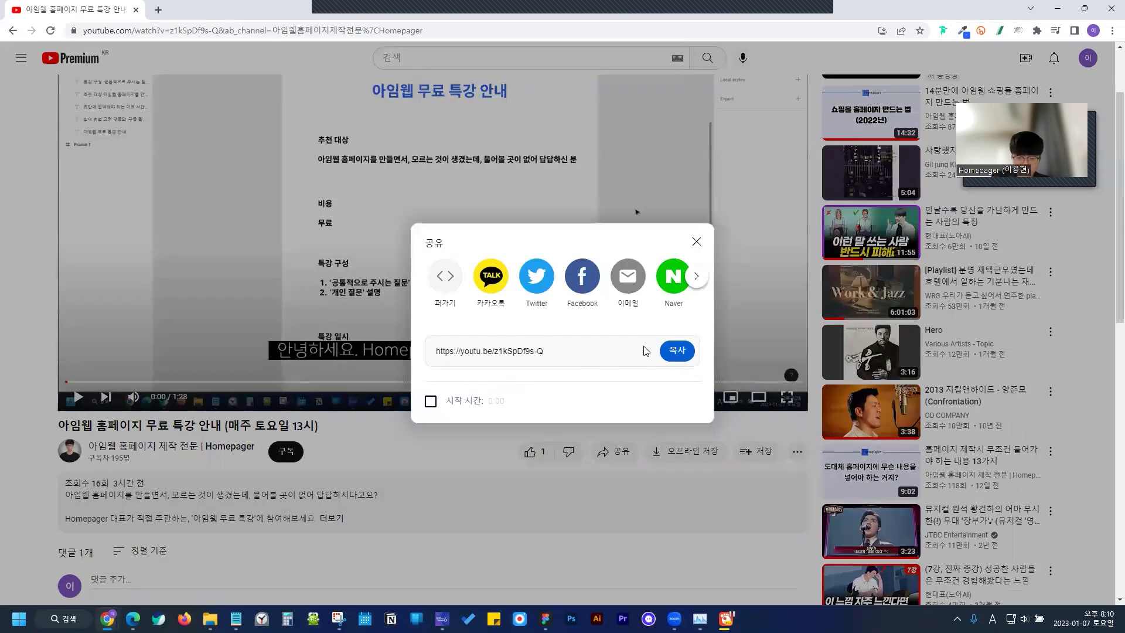
click(677, 351)
click(1057, 9)
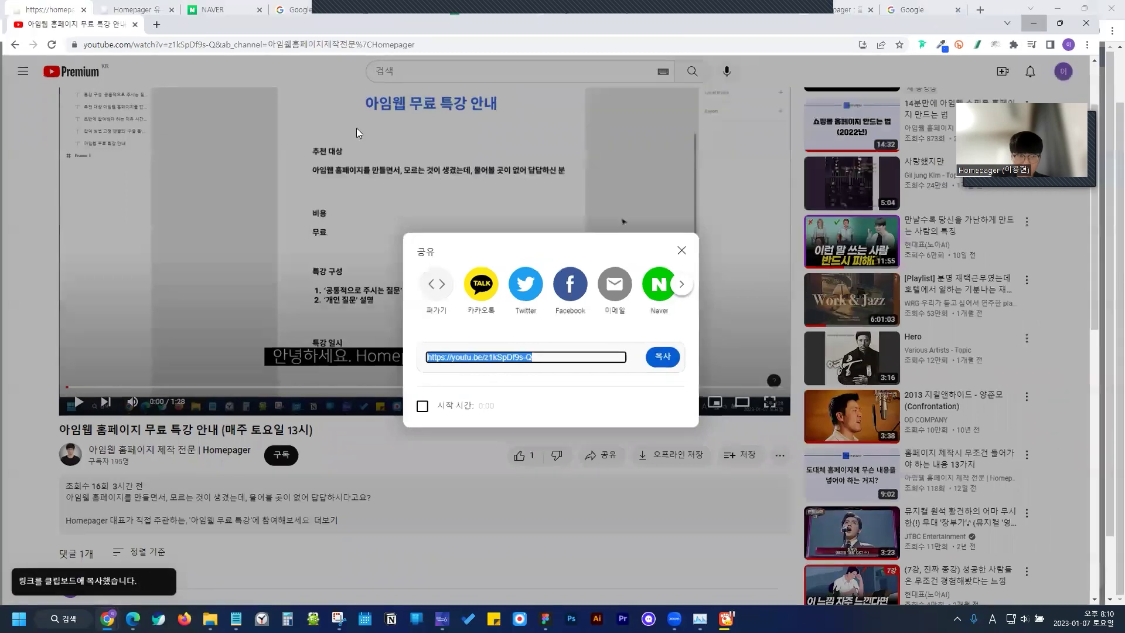
click(541, 300)
key(ctrl+v)
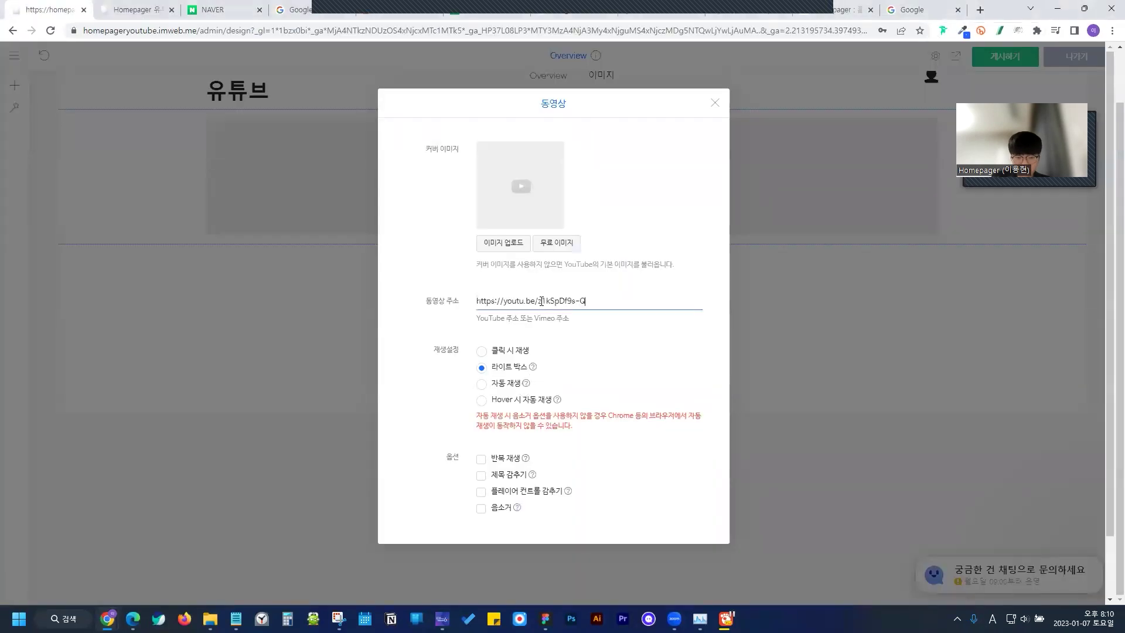
click(610, 341)
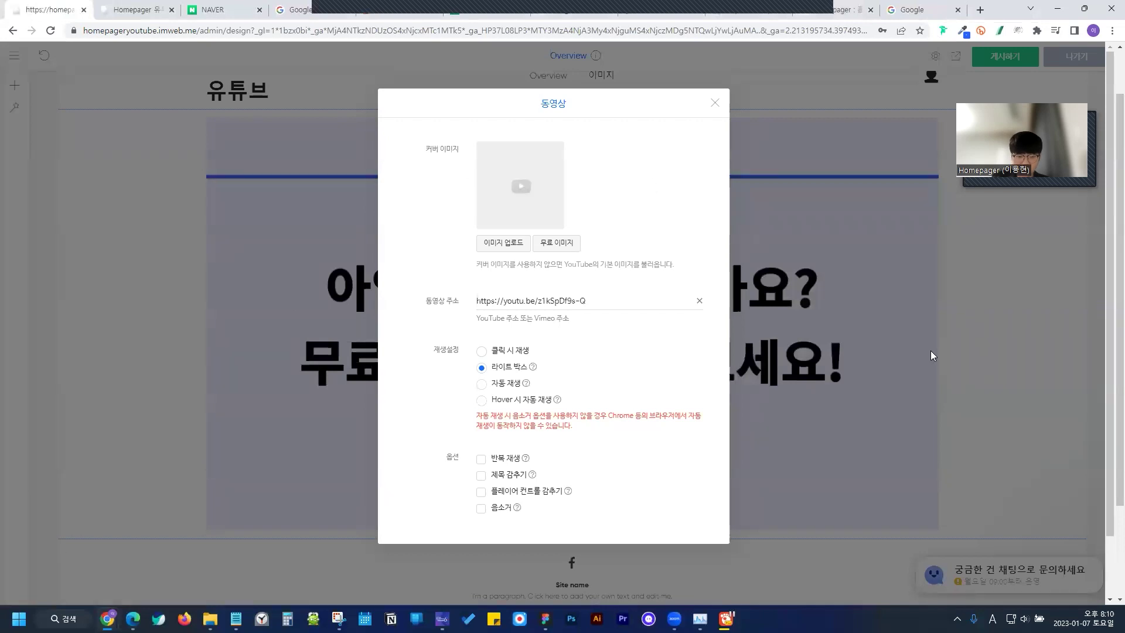
click(715, 103)
Preview the site, open and close the video's lightbox player, and return to the editor
click(954, 57)
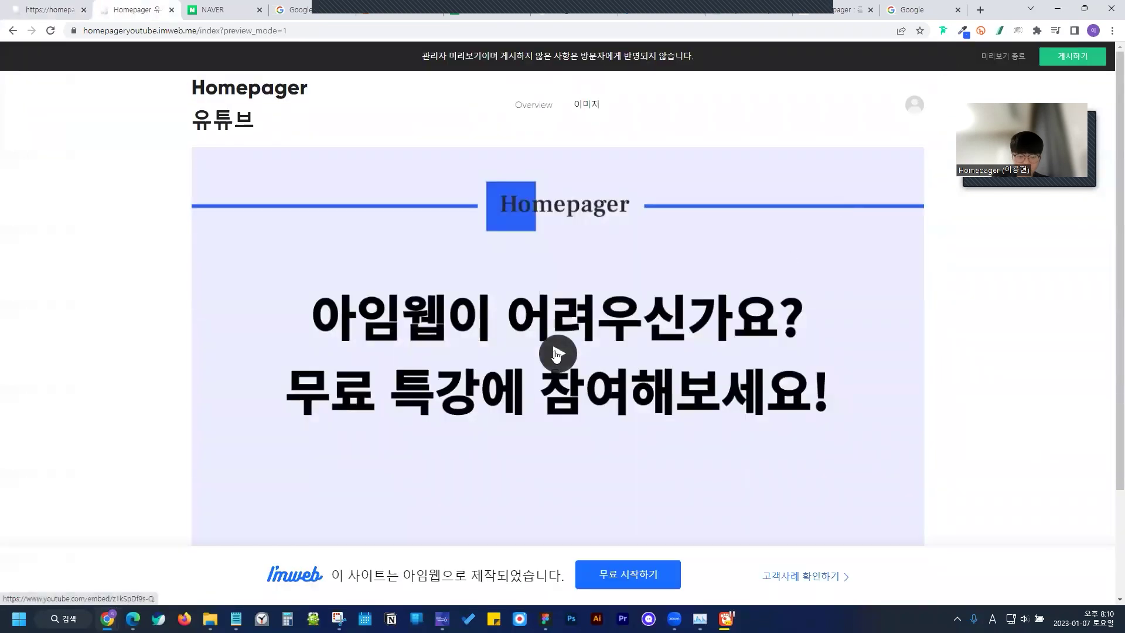
click(554, 381)
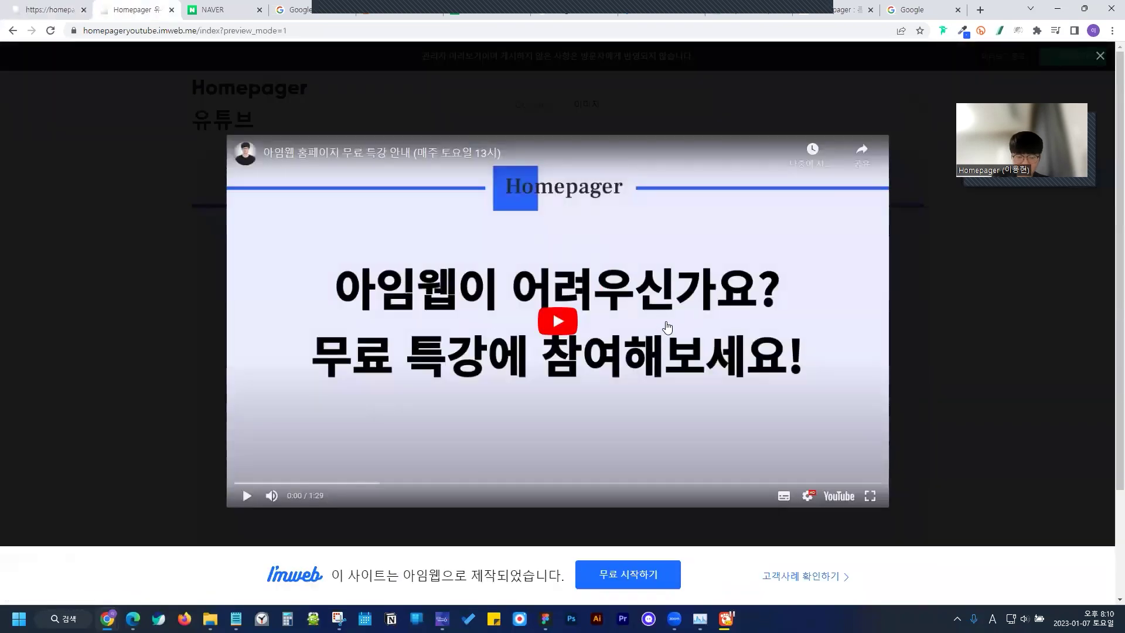
click(1027, 304)
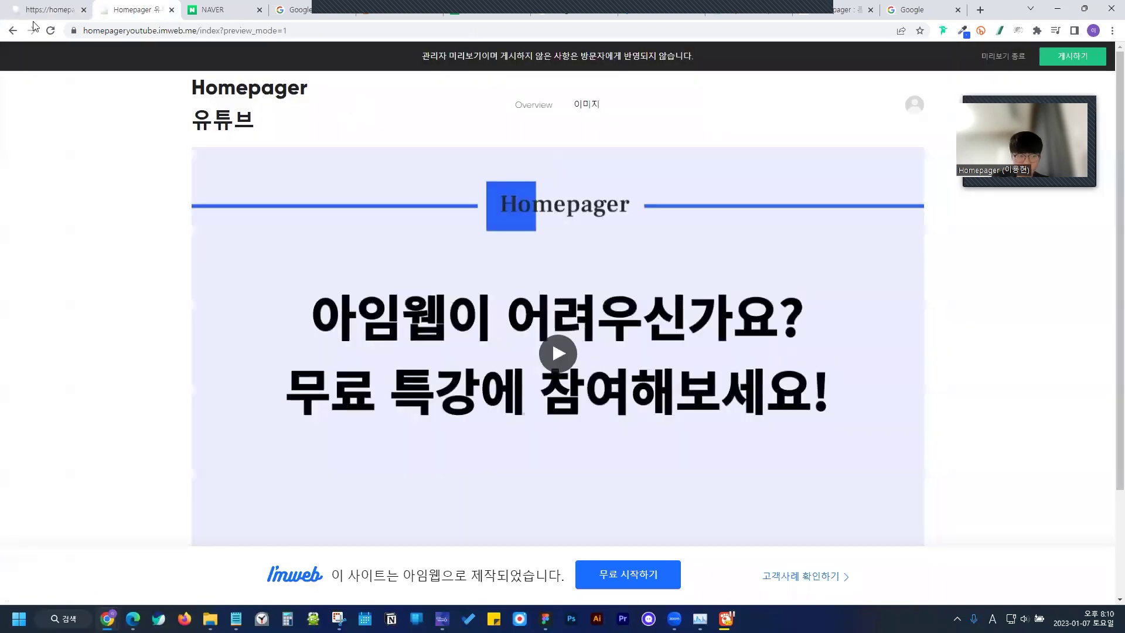
scroll(596, 193, down, 3)
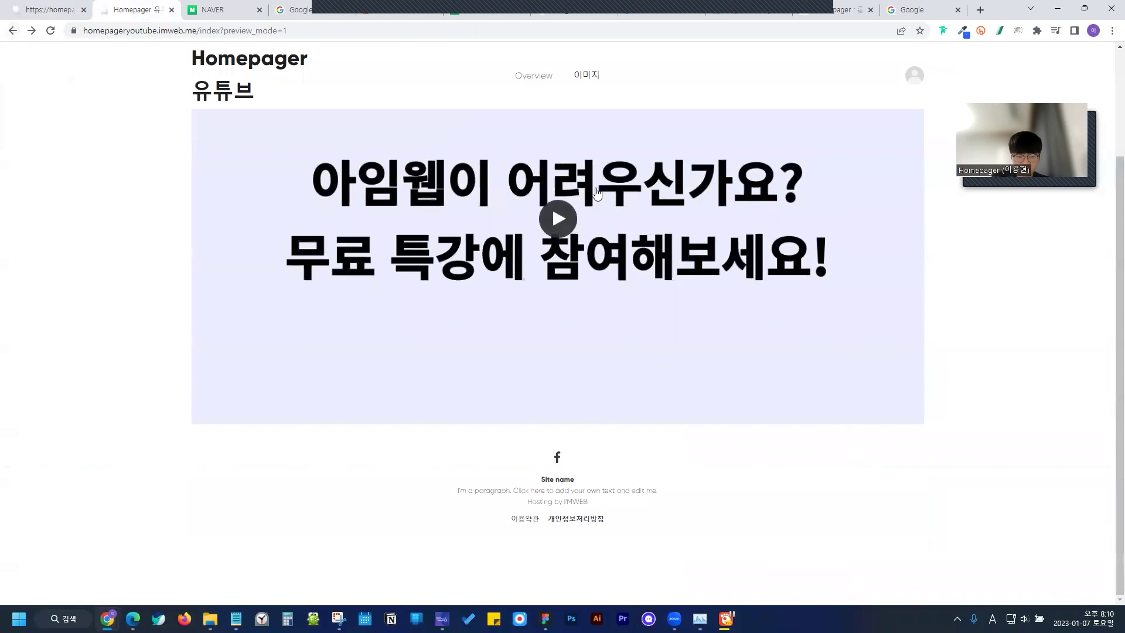
scroll(596, 193, up, 3)
click(63, 8)
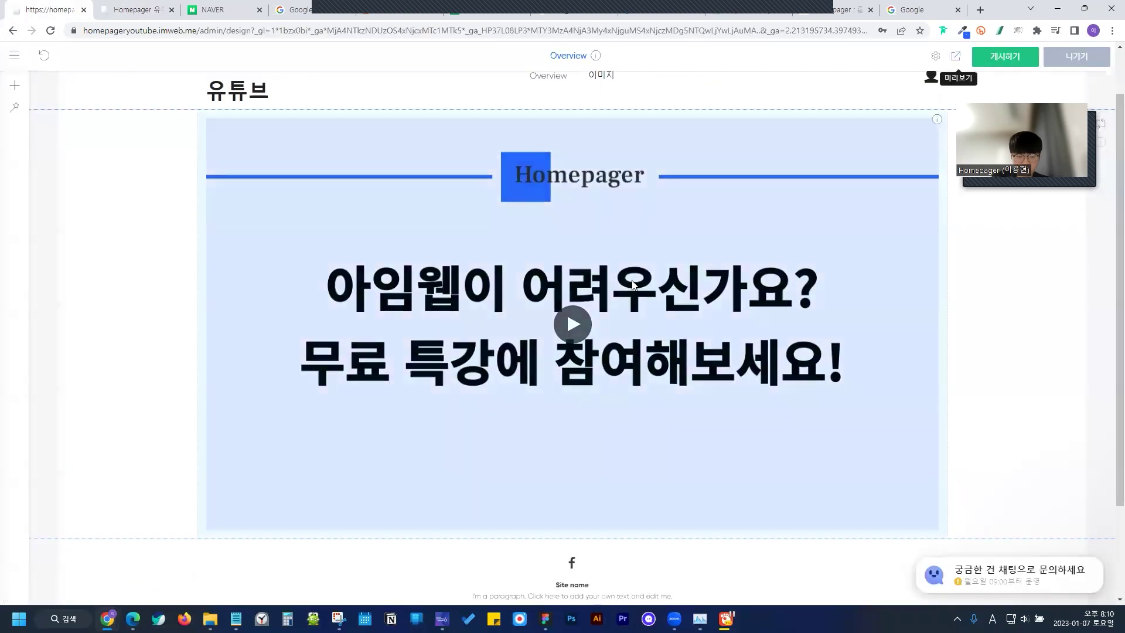
Delete the 동영상 widget and add a 가로선 widget in its place
right_click(632, 285)
click(1000, 310)
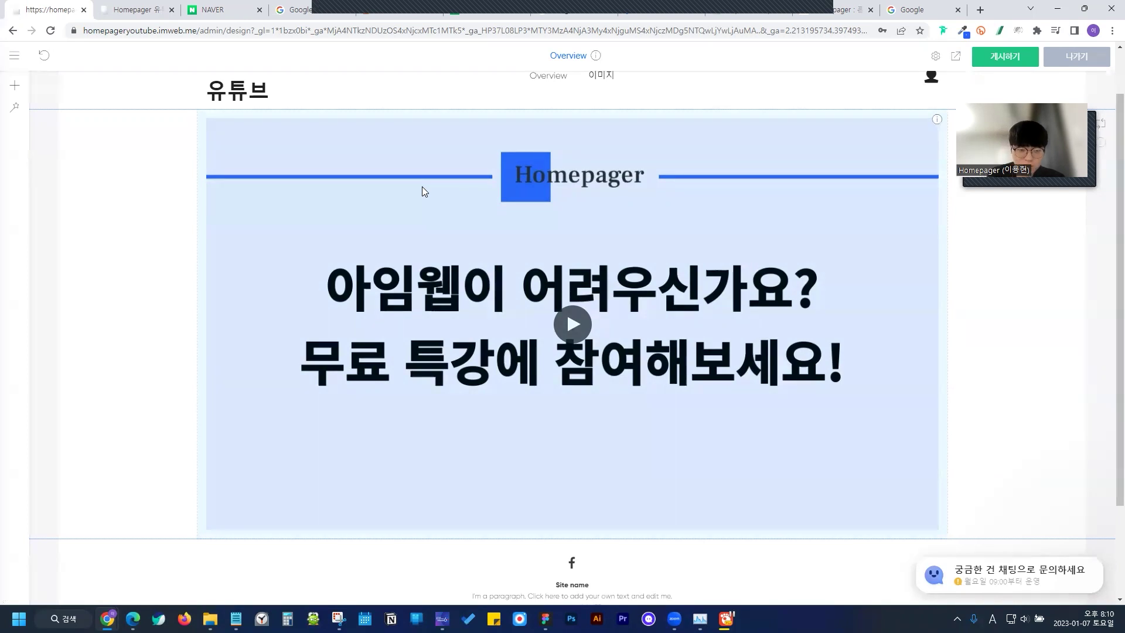
right_click(422, 186)
click(509, 288)
click(608, 317)
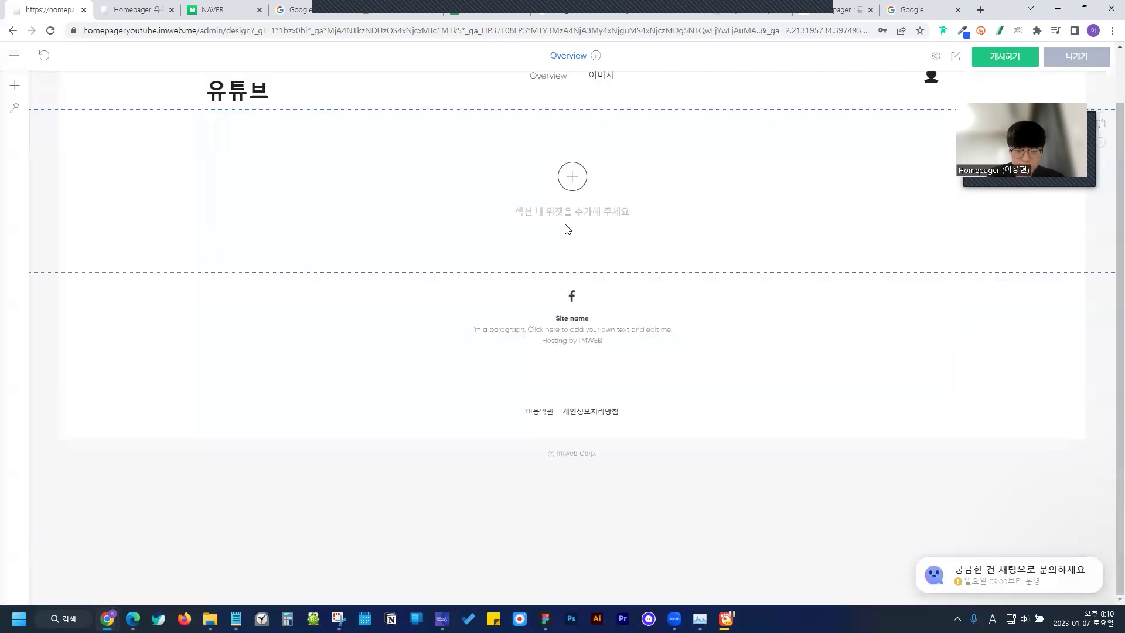
click(568, 180)
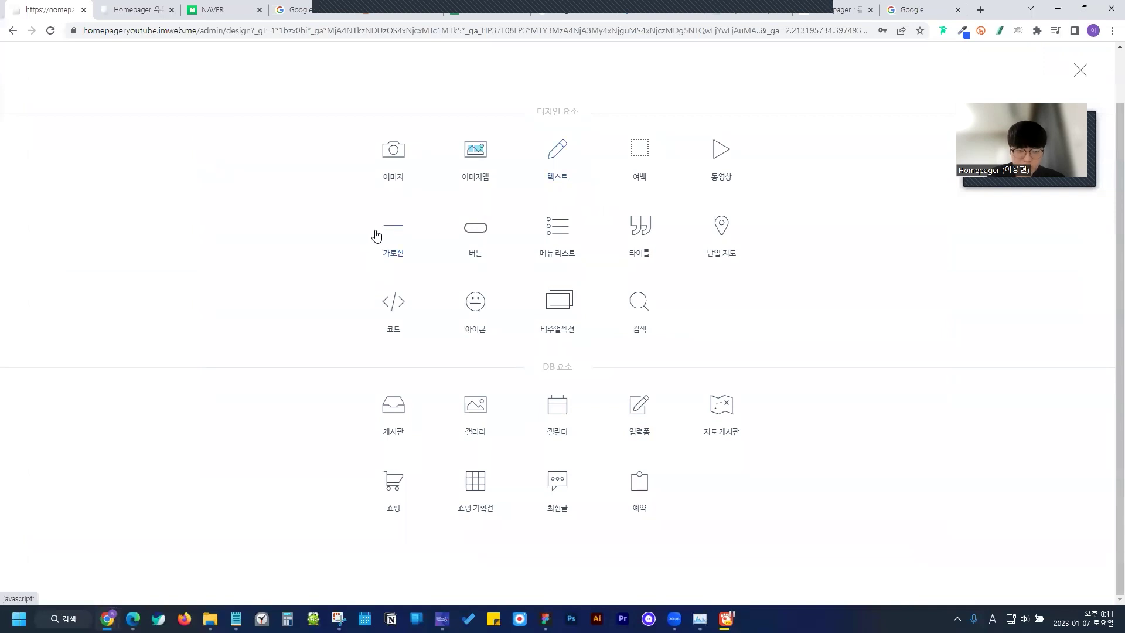
click(398, 229)
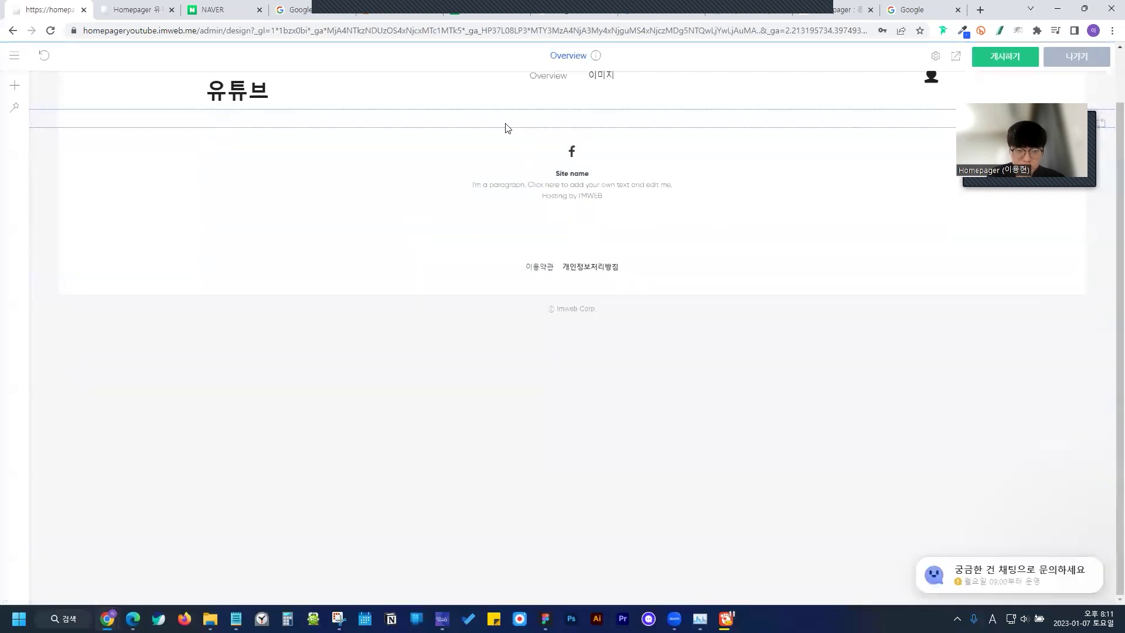
Set the 가로선 widget's line colour to opaque black #000 and close its settings
right_click(768, 122)
click(786, 133)
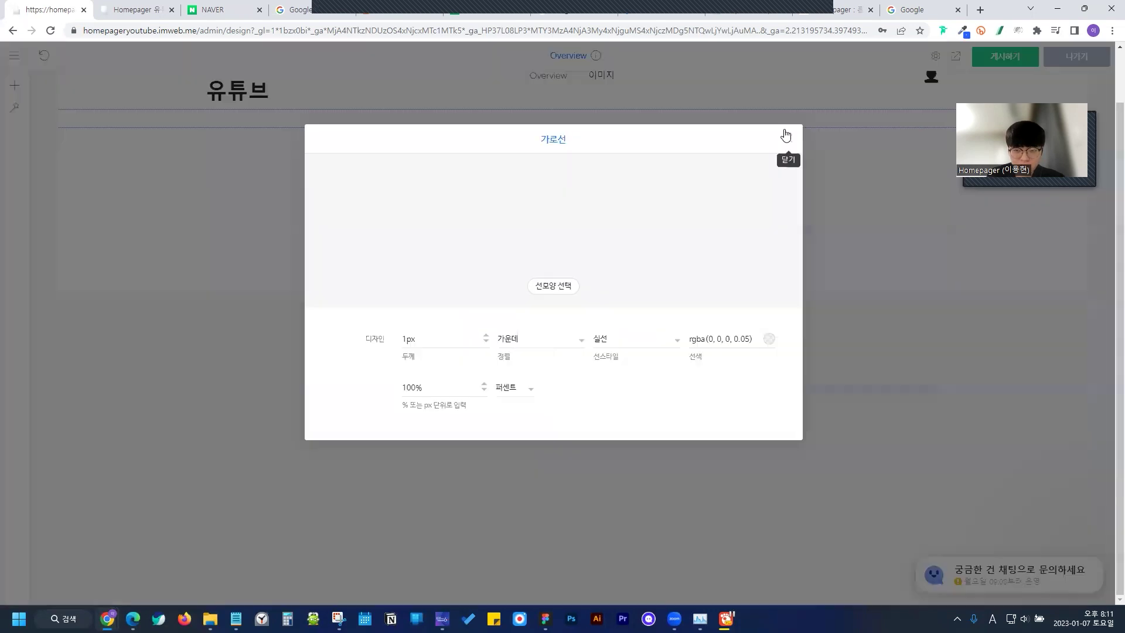
click(767, 340)
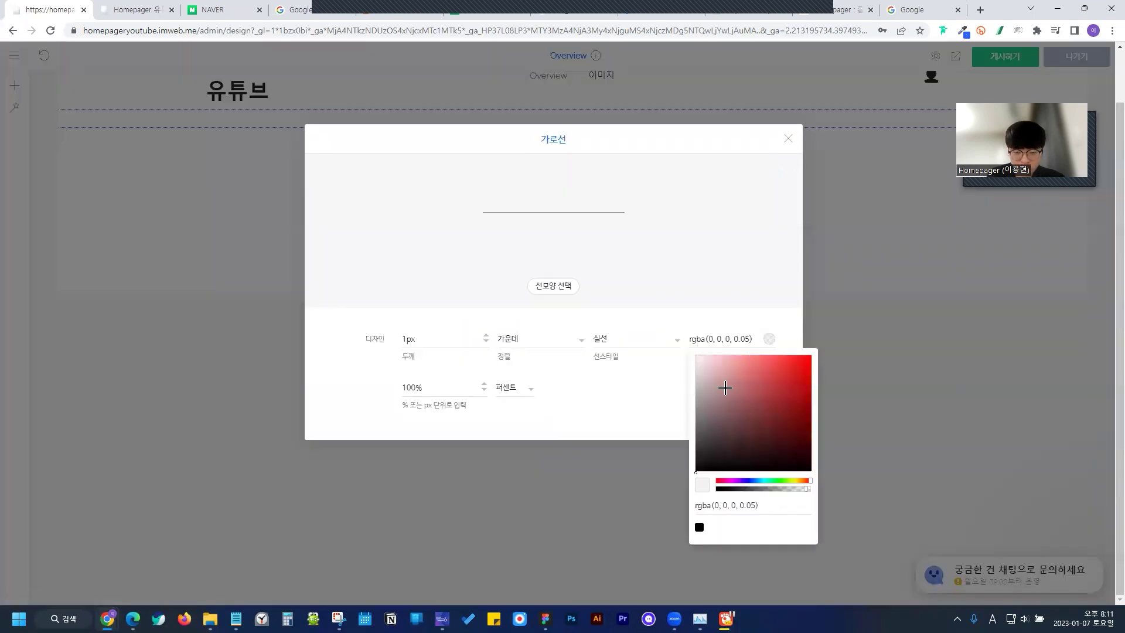
drag(746, 487, 654, 484)
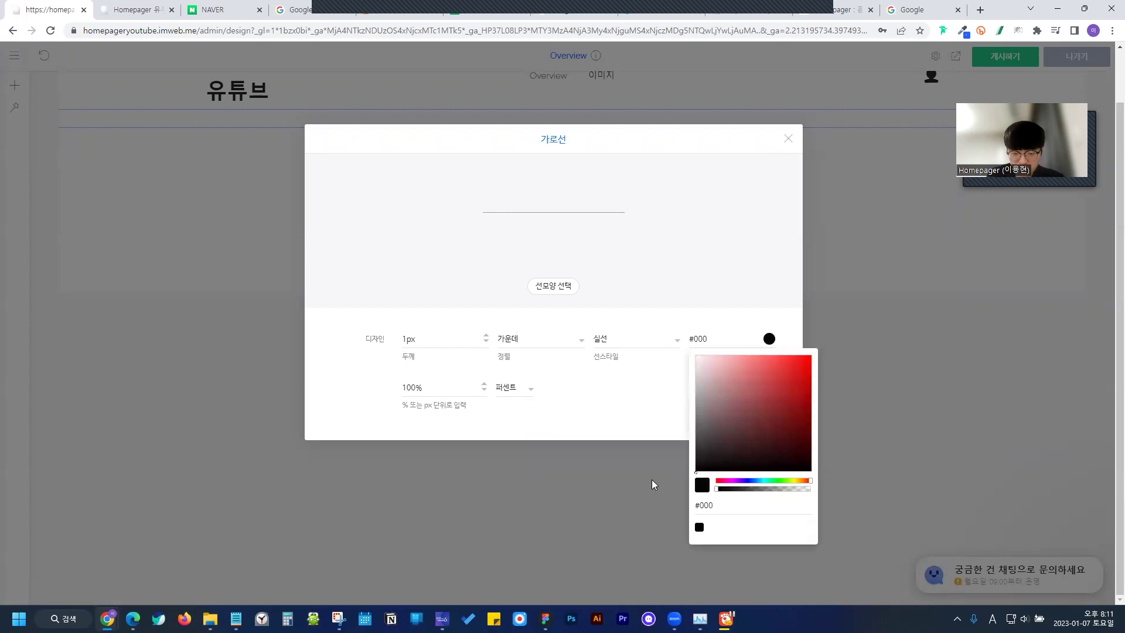
click(871, 253)
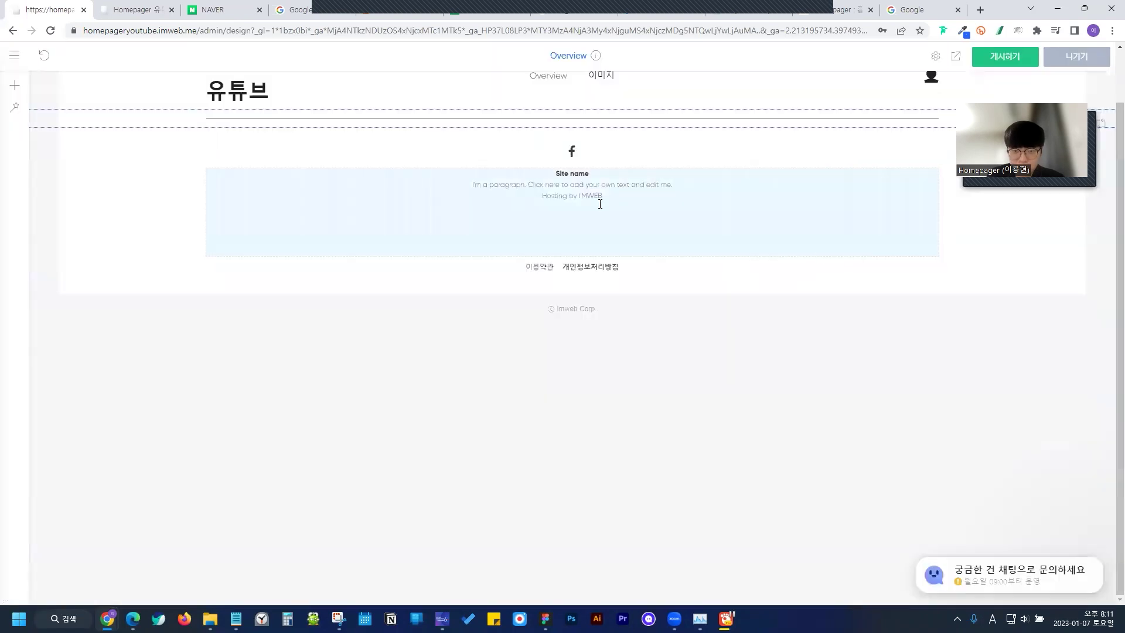
Delete the 가로선 widget and add a 버튼 widget in its place
right_click(690, 119)
click(710, 224)
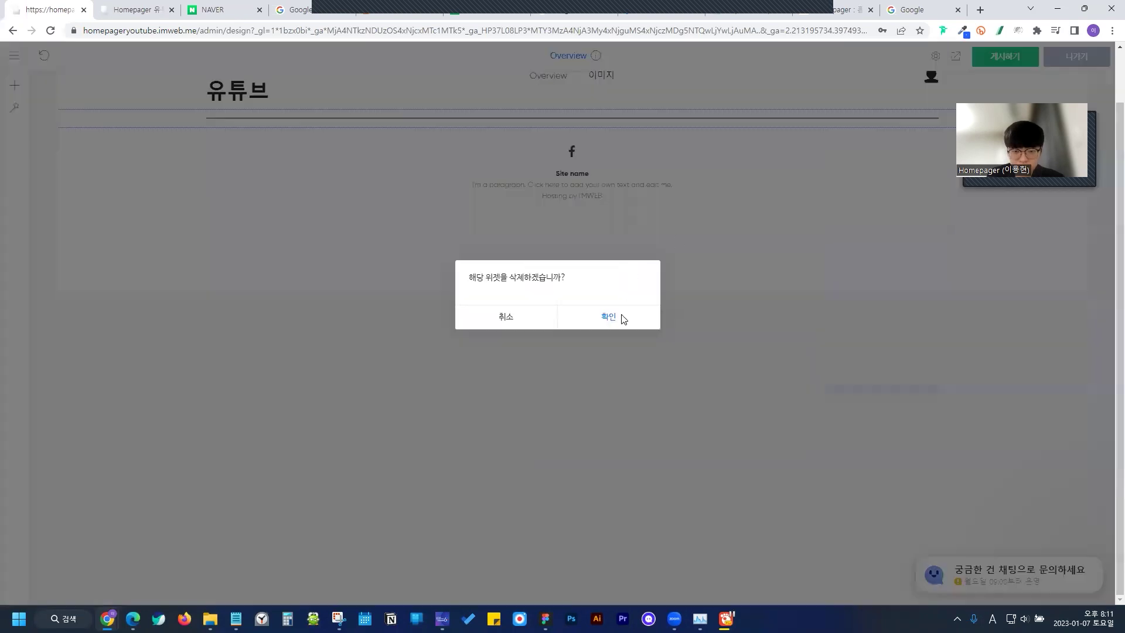
click(620, 316)
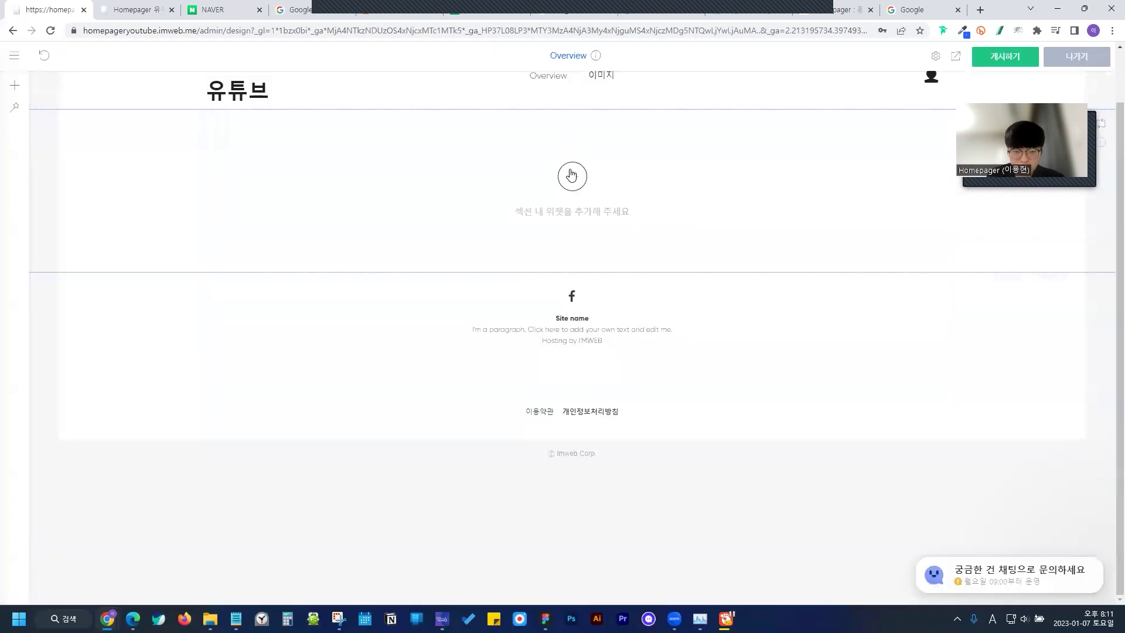
click(571, 174)
click(482, 236)
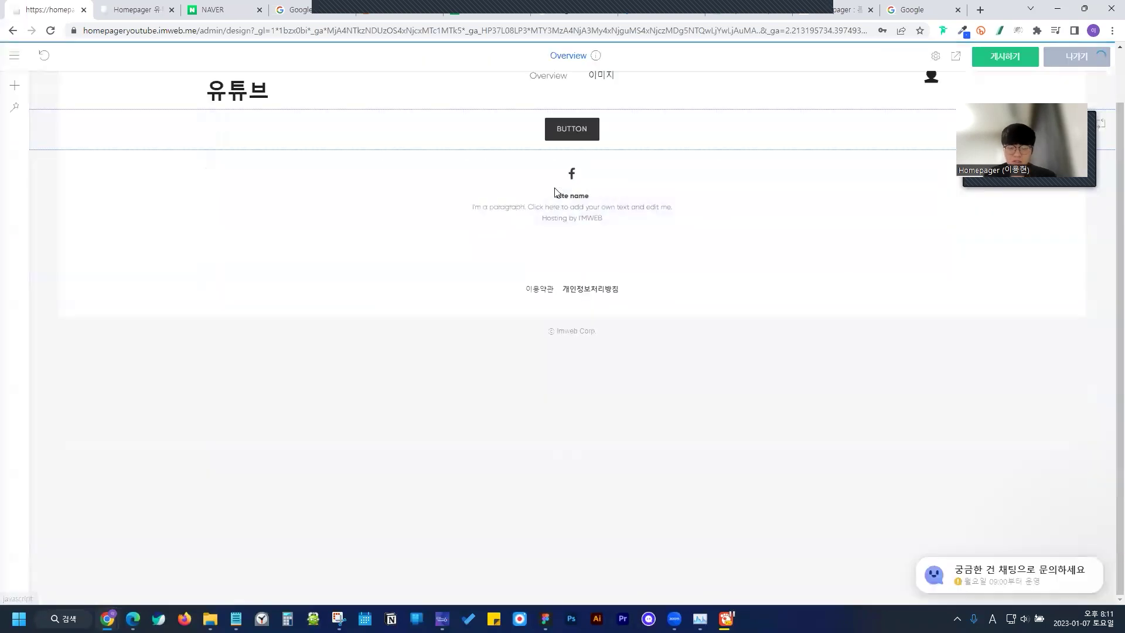
Open the 버튼 widget's settings and set the button text to 이미지
click(596, 135)
click(613, 142)
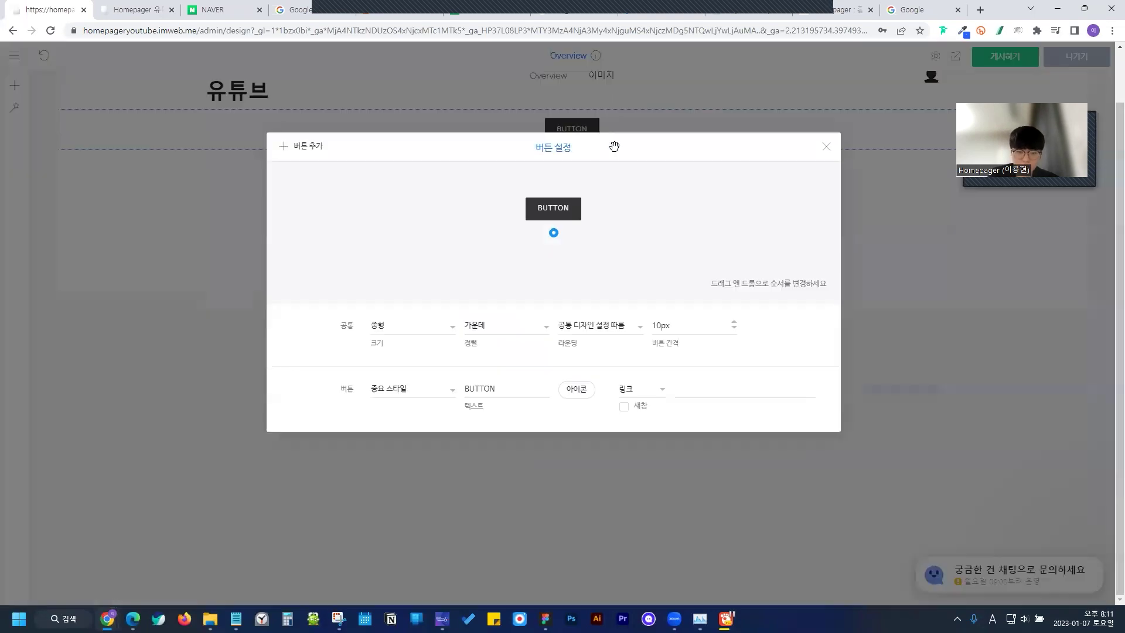
double_click(501, 382)
text(ans)
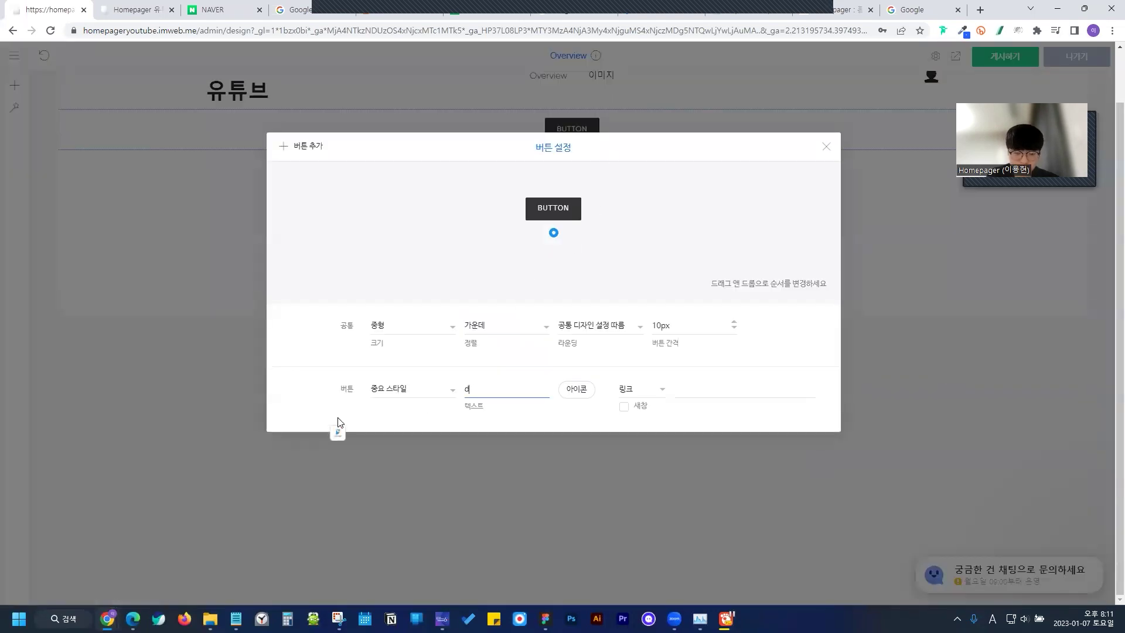
key(BackSpace)
key(BackSpace)
key(BackSpace)
text(웹)
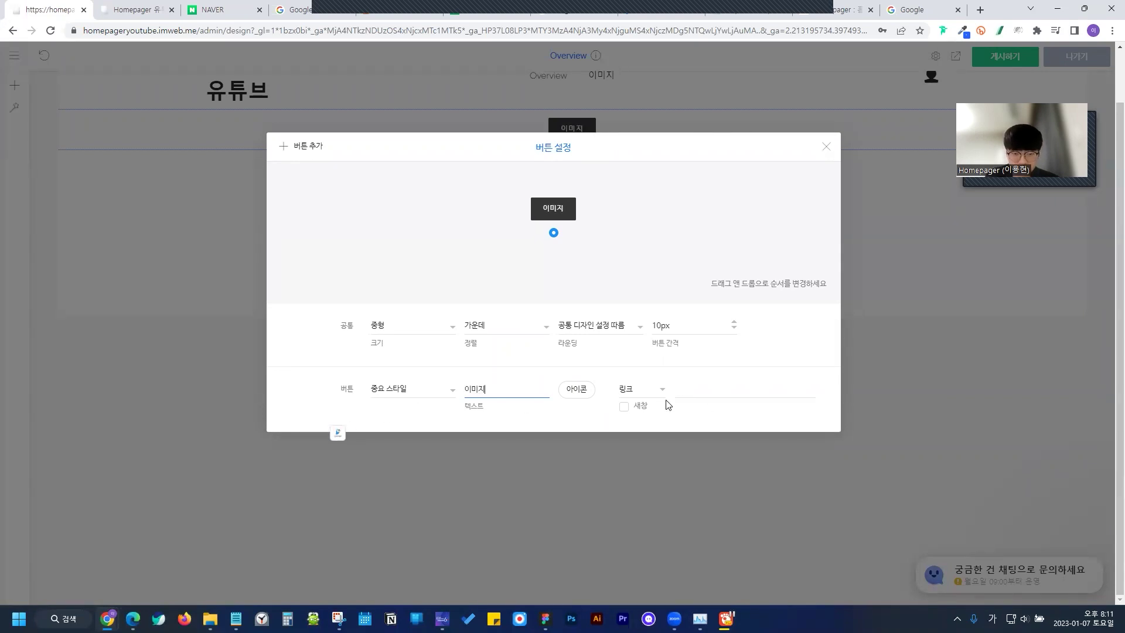
Link the button to the site's 이미지 page and close the 버튼 설정 dialog
click(695, 386)
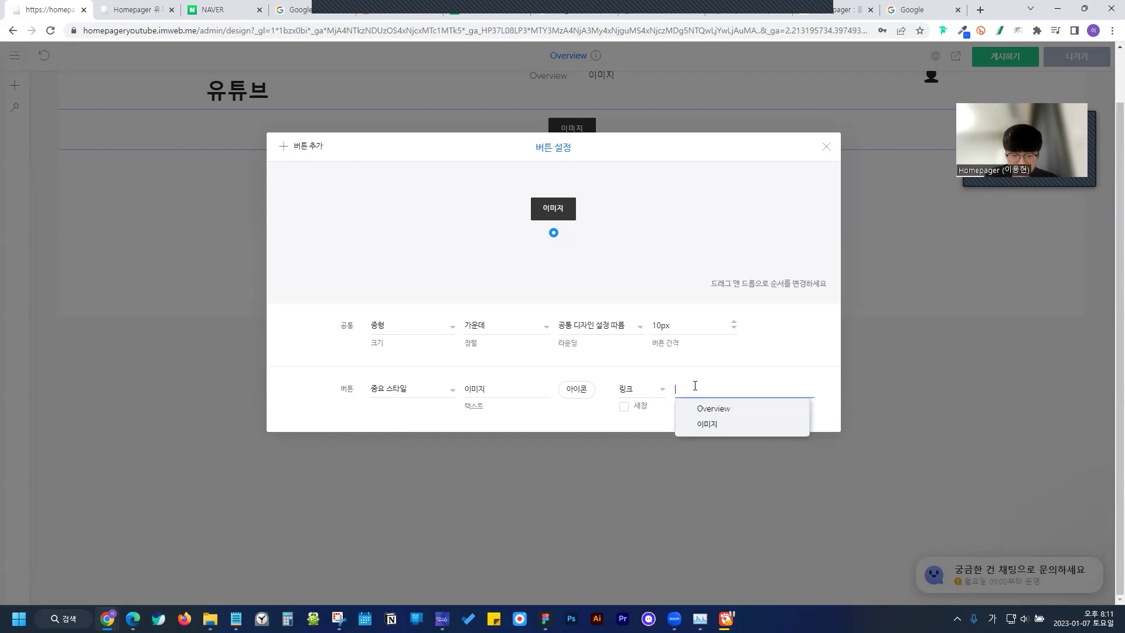
click(739, 424)
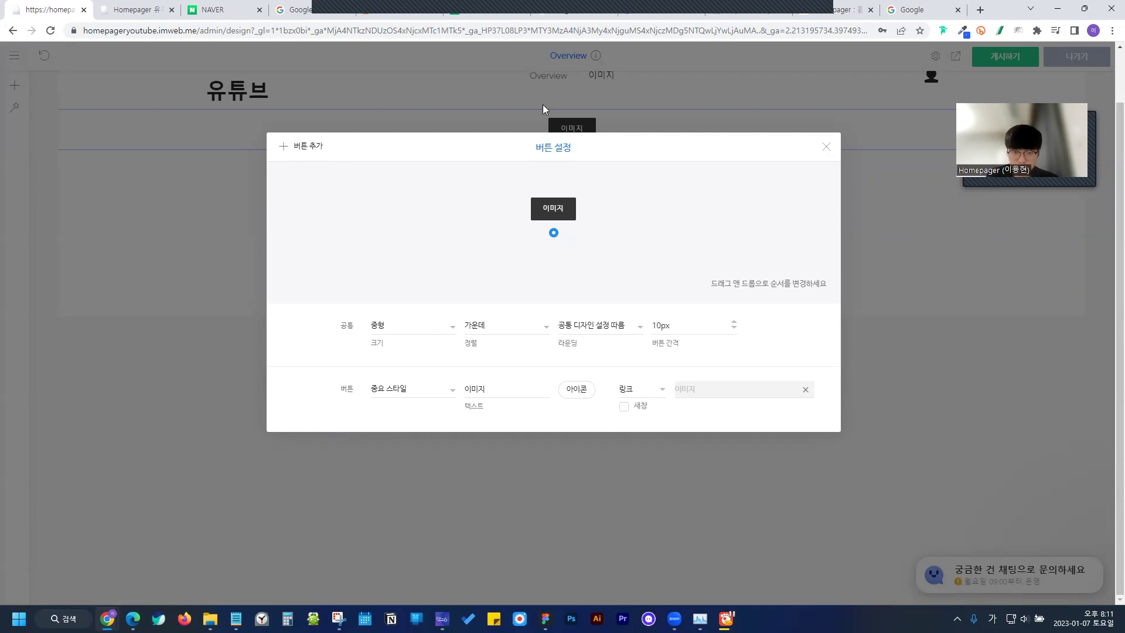
click(962, 287)
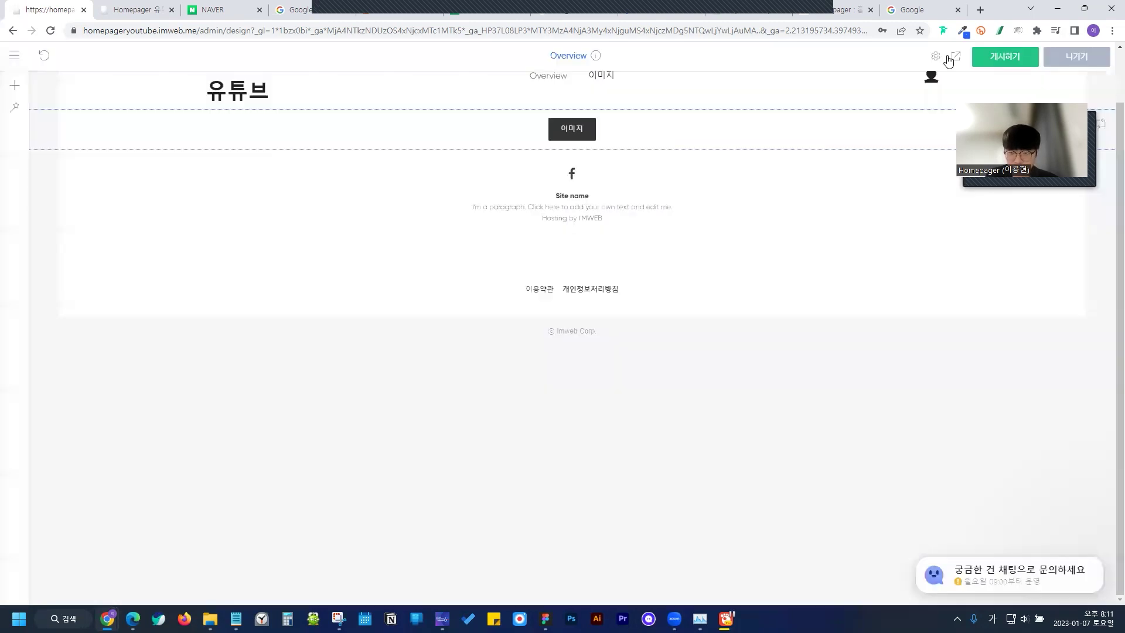
Preview the site, follow the 이미지 button's link, and return to the editor
click(958, 56)
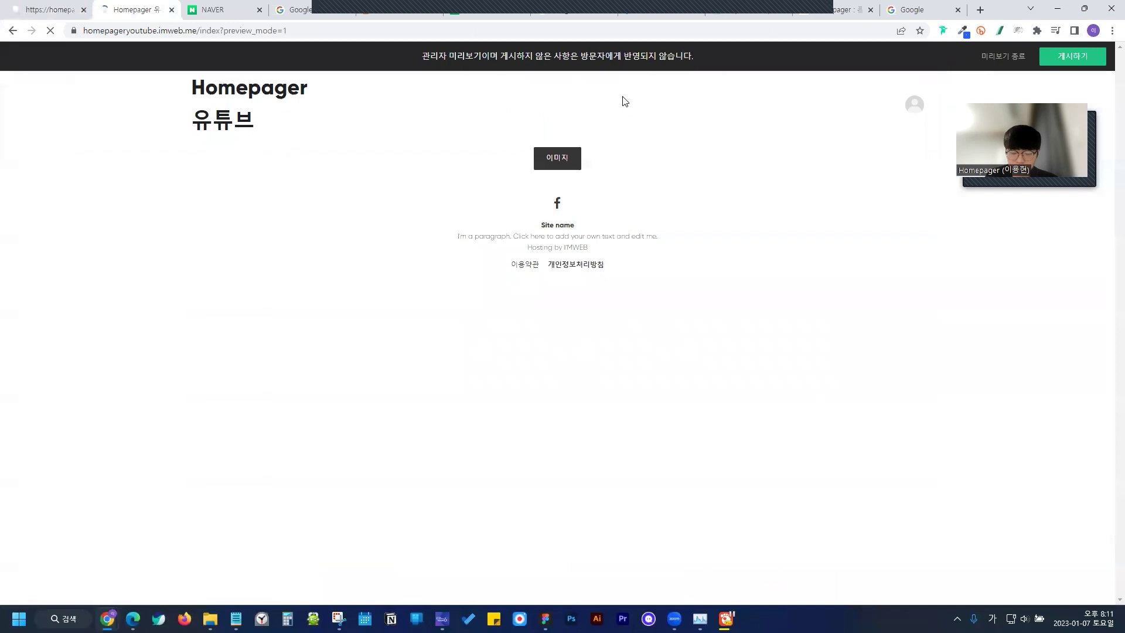
click(558, 166)
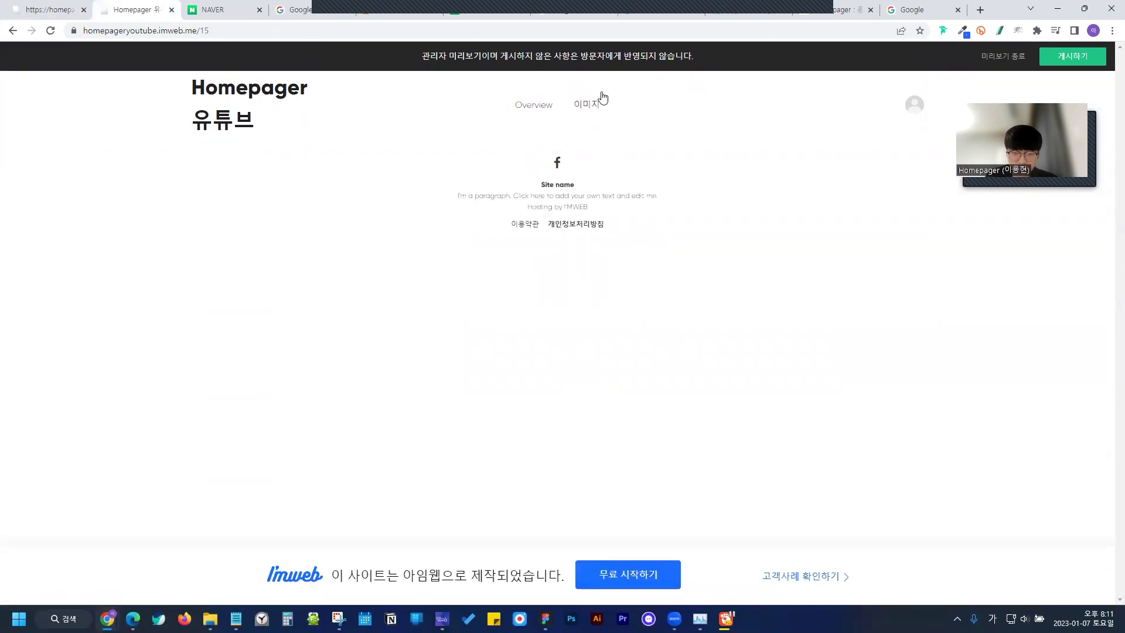
click(37, 9)
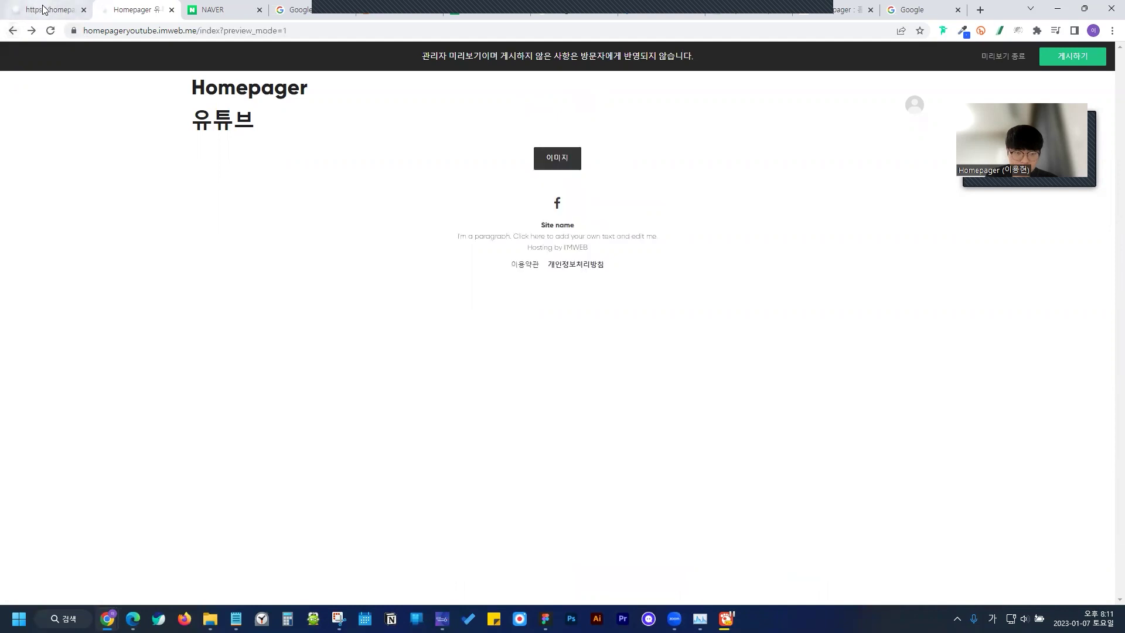
Delete the 버튼 widget and add a 메뉴 리스트 widget in its place
right_click(527, 127)
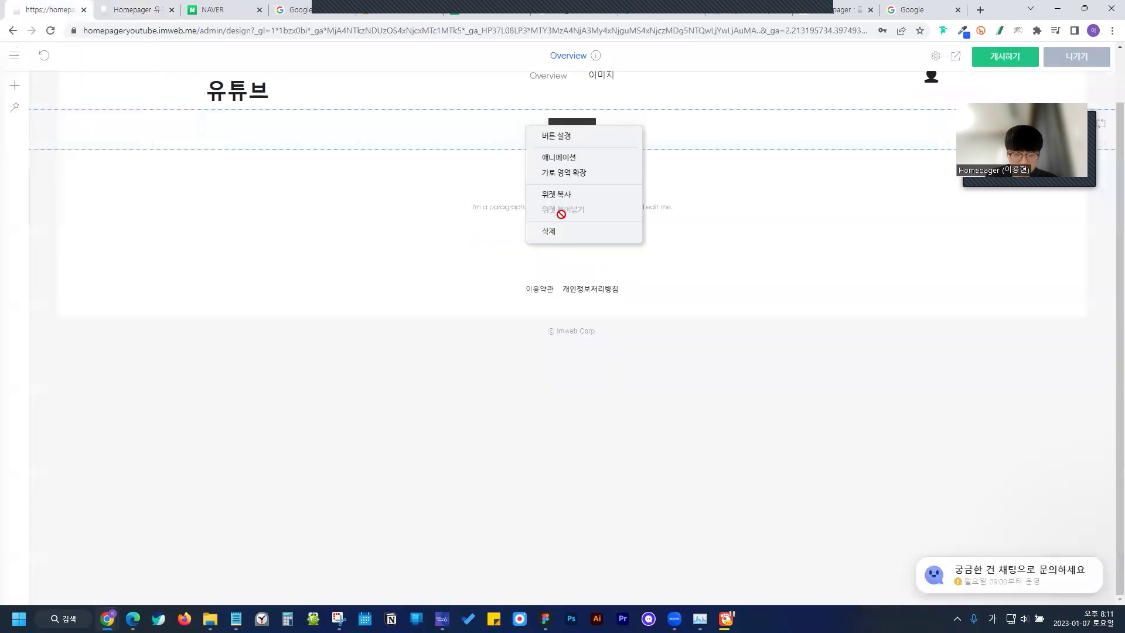
click(568, 234)
click(622, 314)
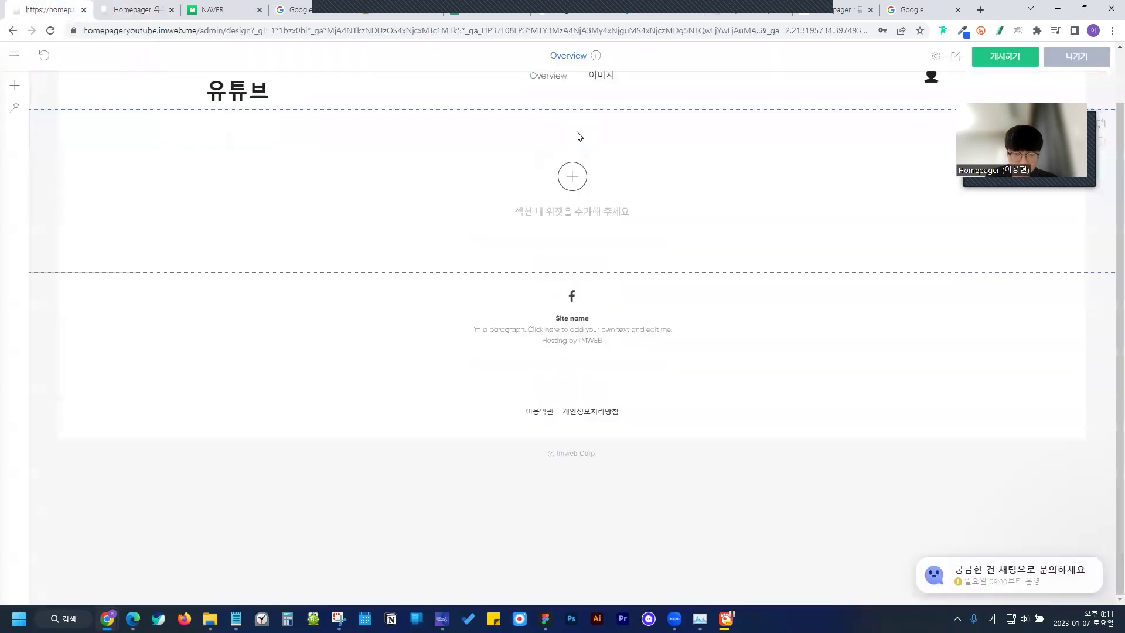
click(563, 178)
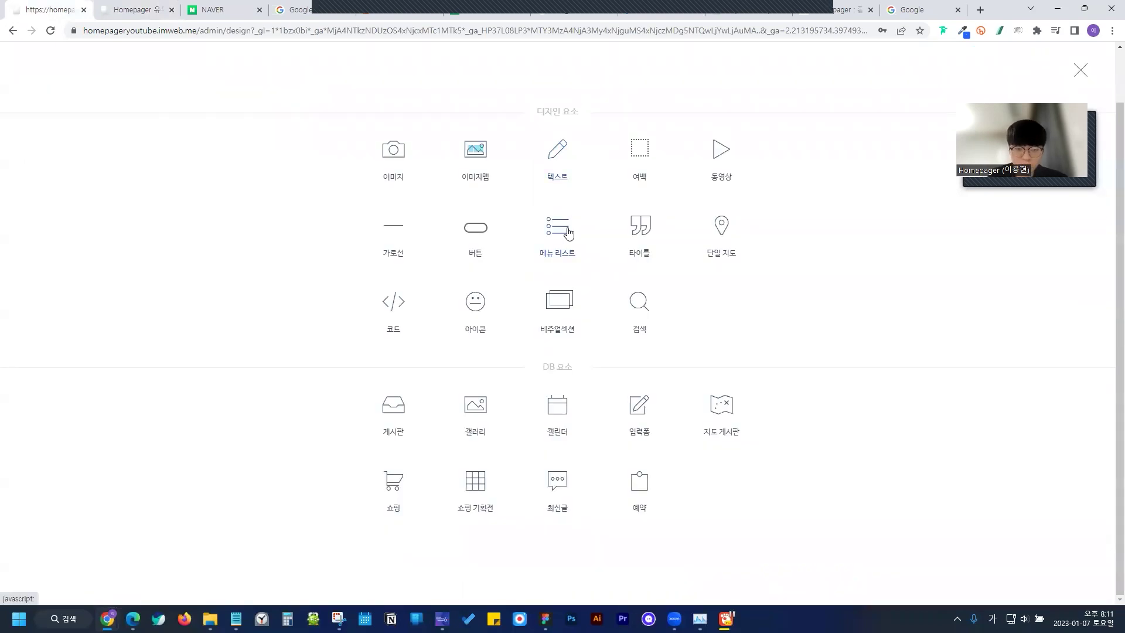
click(569, 229)
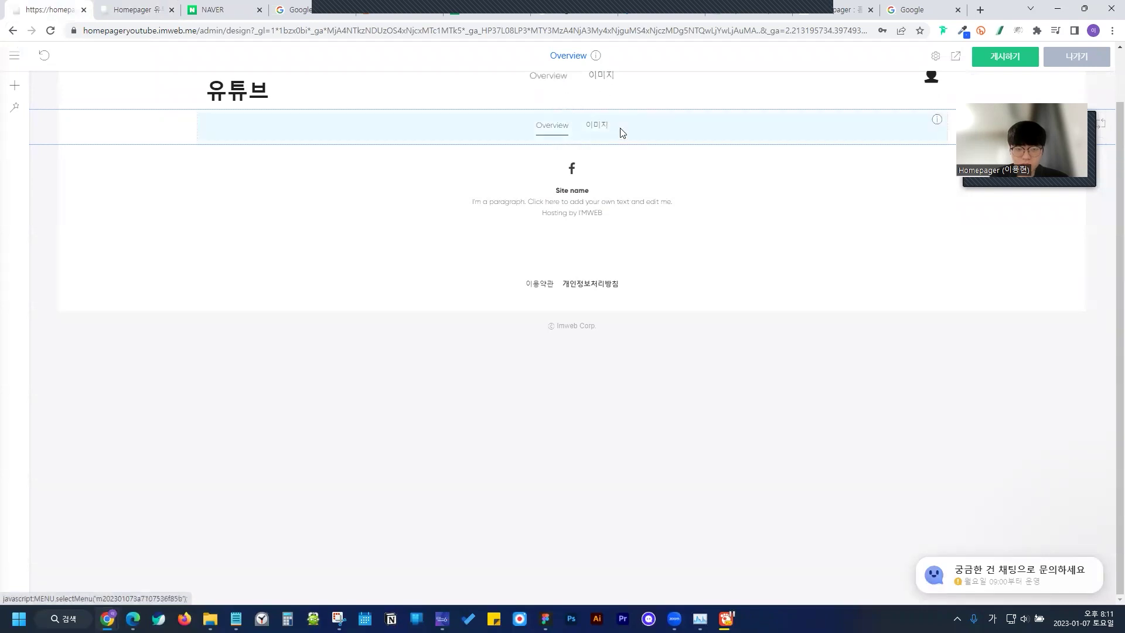
Change the 메뉴 리스트 widget's style to the two-row bordered grid with Menu1 to Menu6 and close its settings
scroll(620, 131, up, 1)
right_click(600, 188)
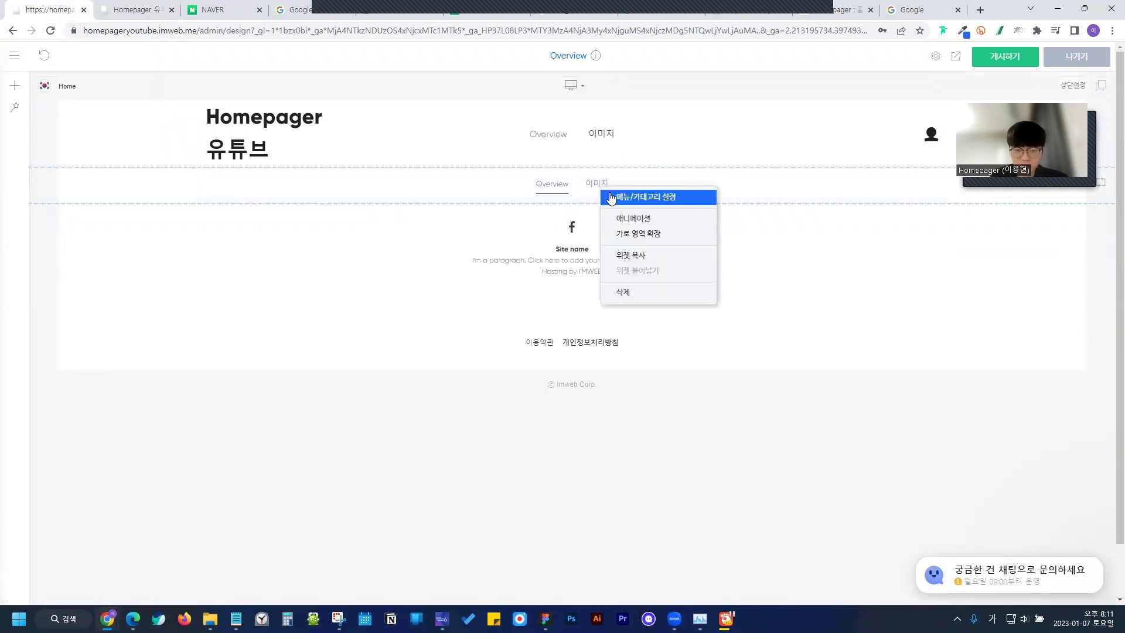
click(611, 197)
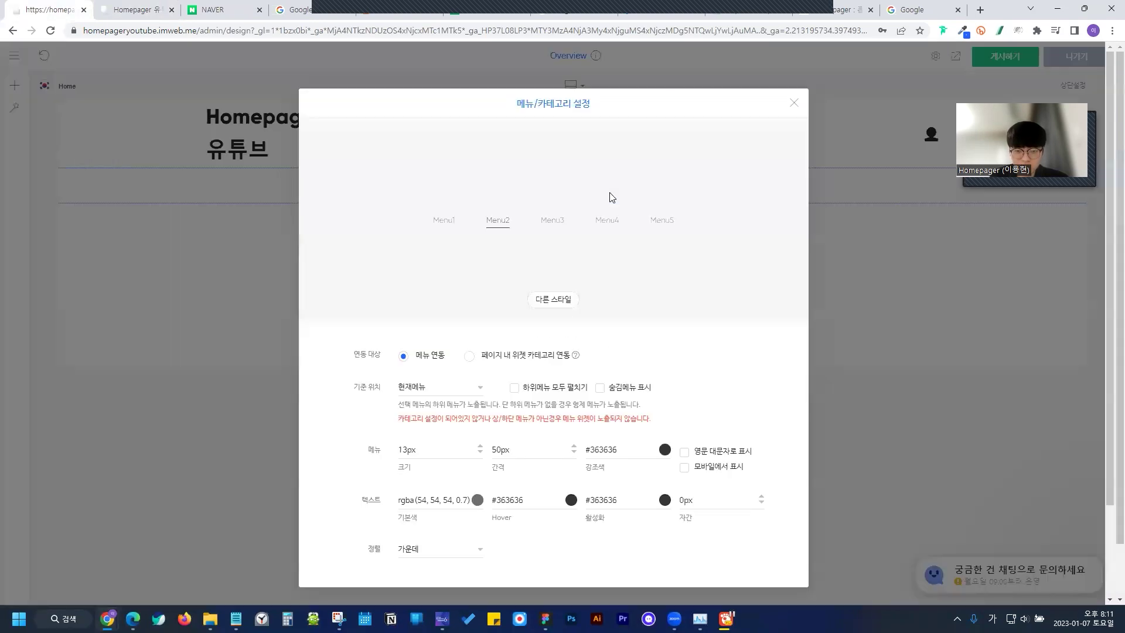
click(561, 302)
scroll(797, 222, down, 7)
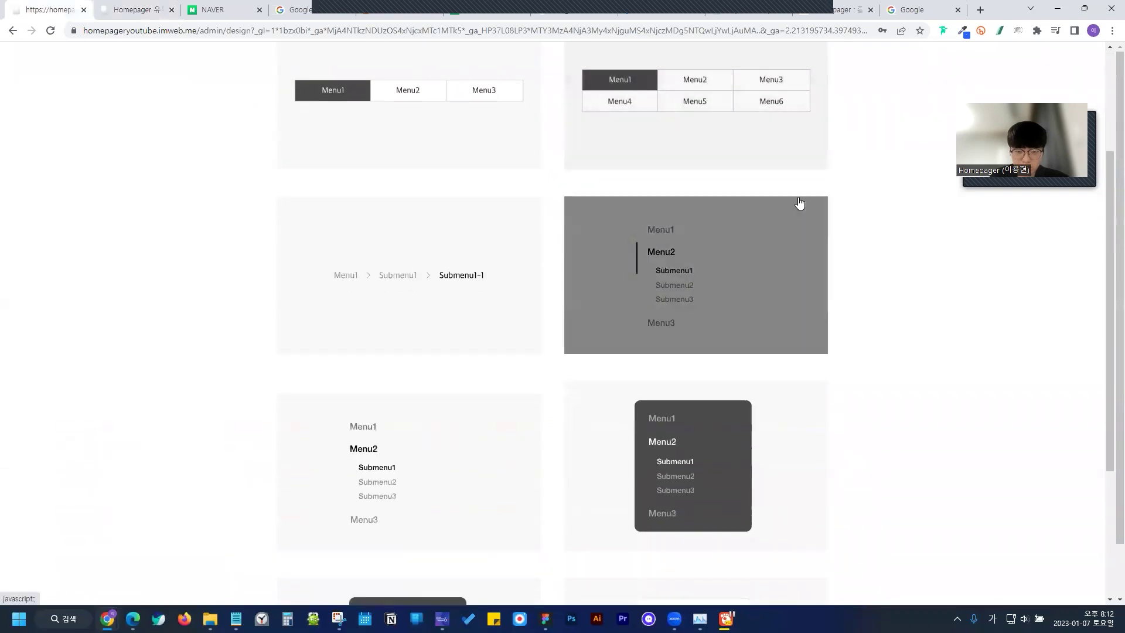
scroll(574, 264, up, 7)
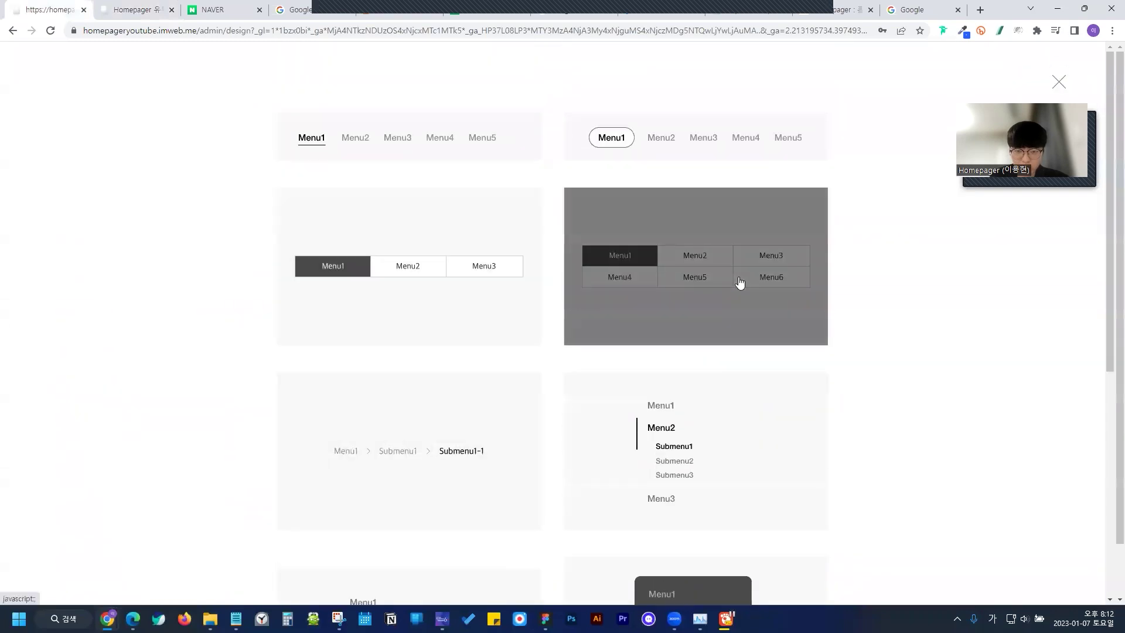
click(740, 284)
click(902, 282)
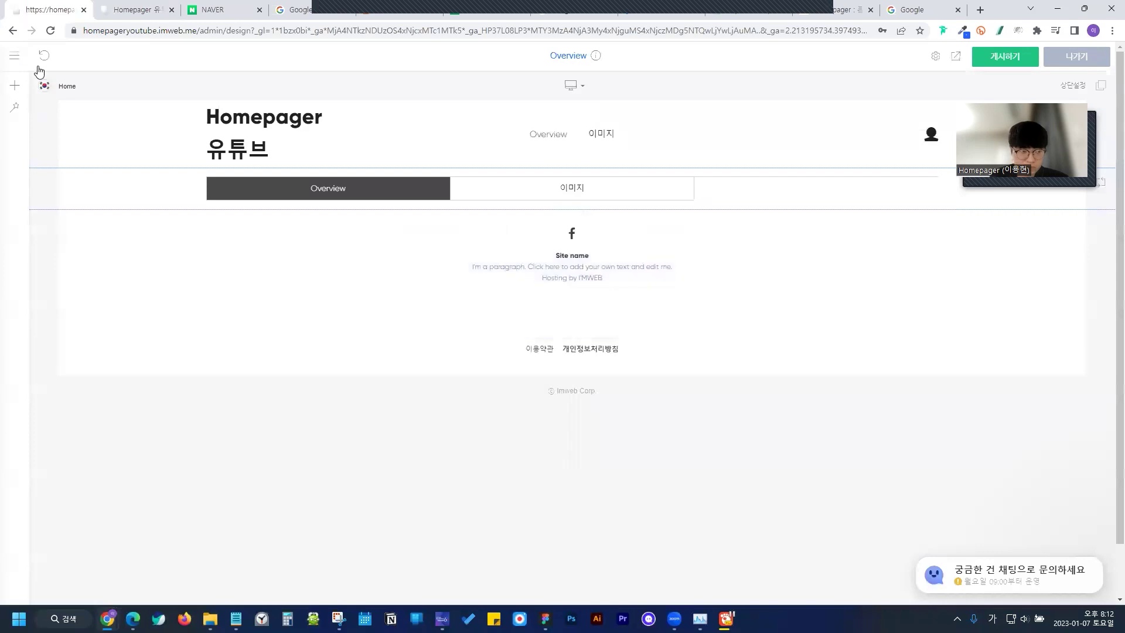
Delete the 메뉴 리스트 widget and add a 타이틀 widget in its place
right_click(406, 194)
click(432, 302)
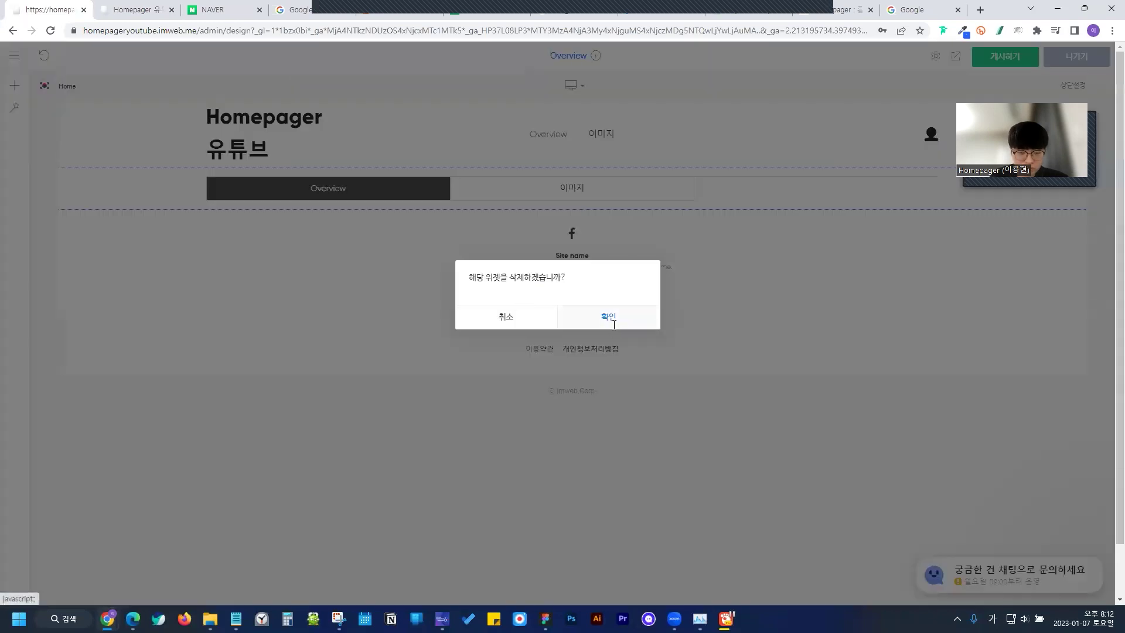
click(607, 317)
click(573, 236)
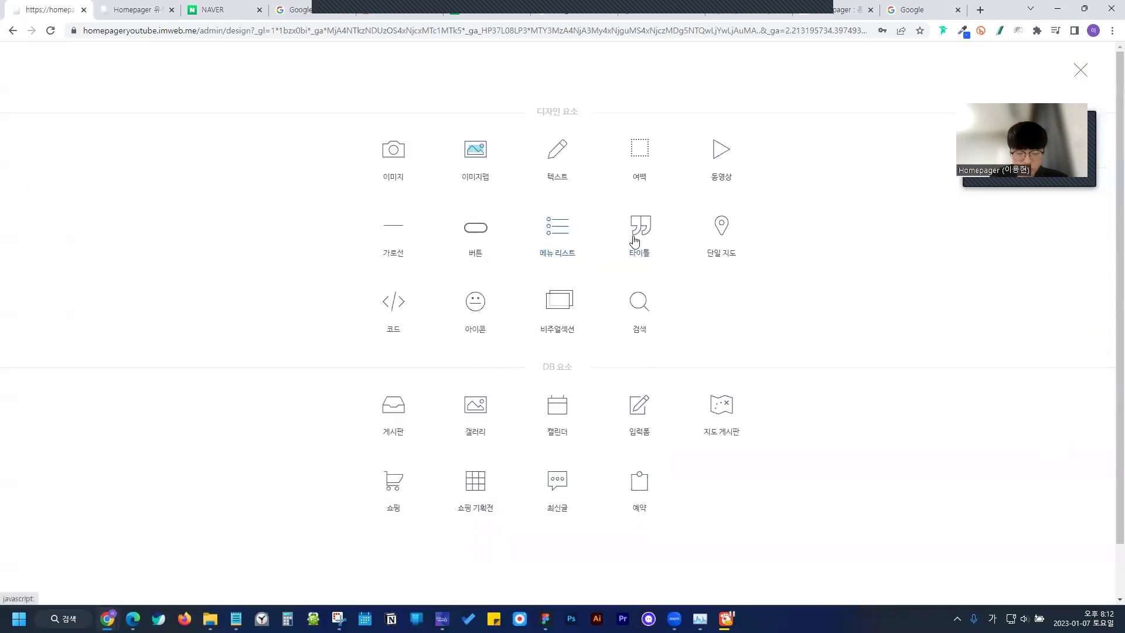
click(634, 240)
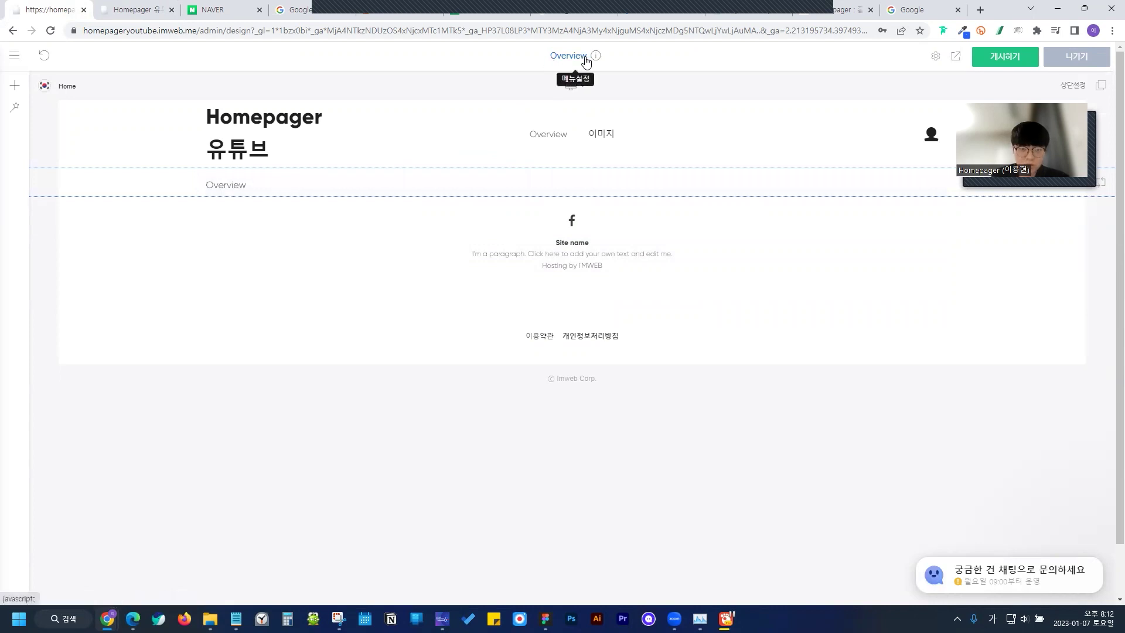
Replace the menu list widget below the site header with a single map (단일 지도) widget
right_click(278, 185)
click(311, 296)
click(586, 313)
click(573, 237)
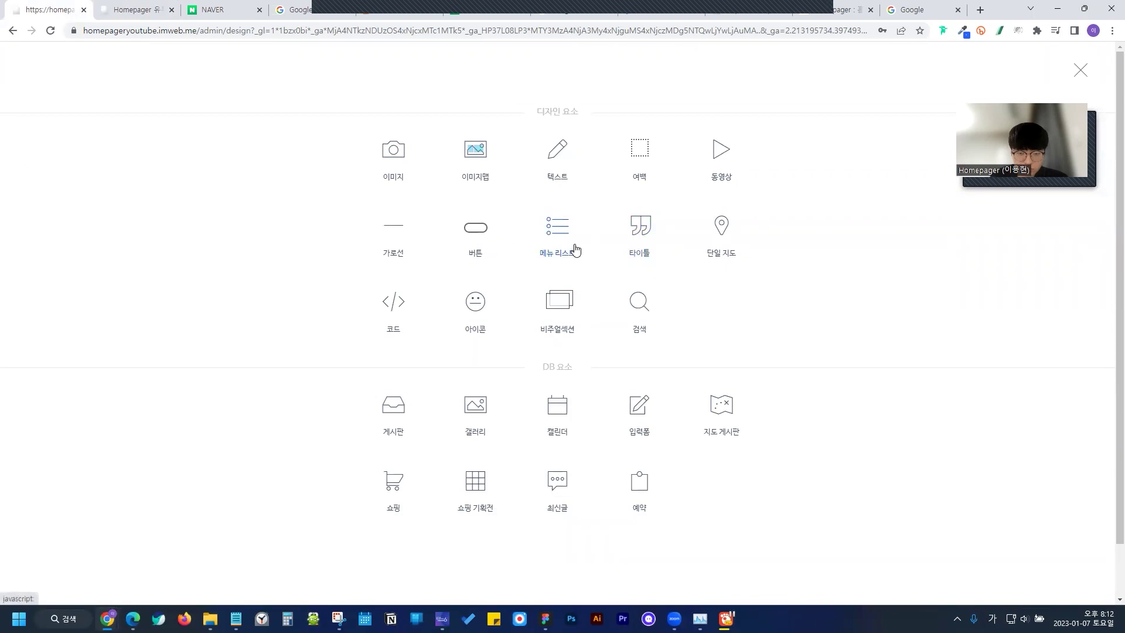
click(713, 244)
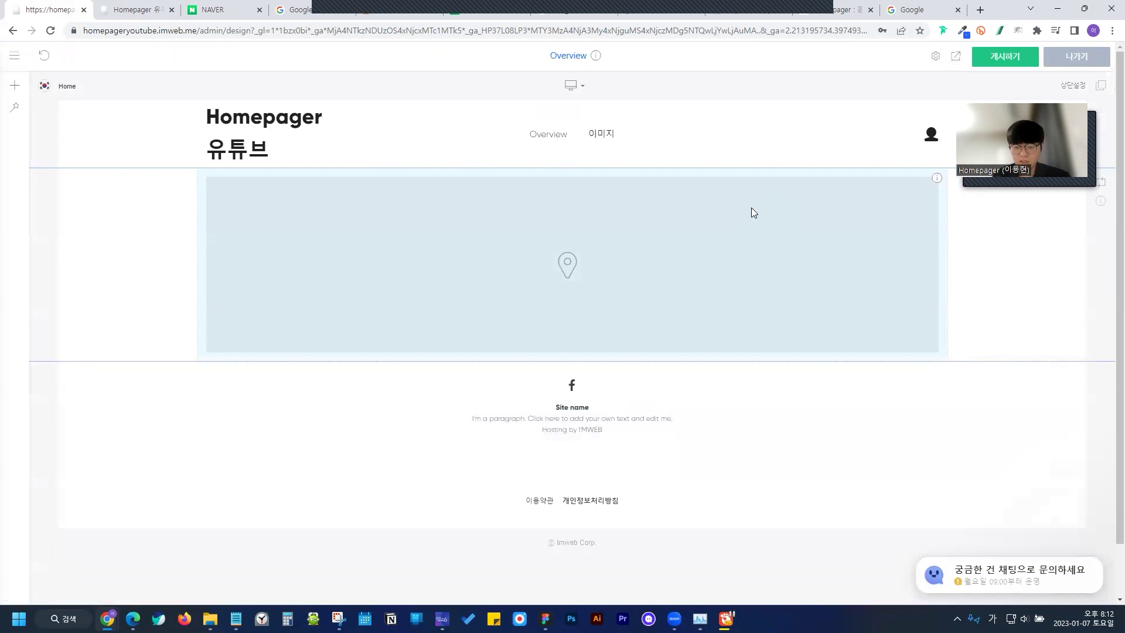
Replace the single map widget with a code (코드) widget and open its code editor
right_click(695, 214)
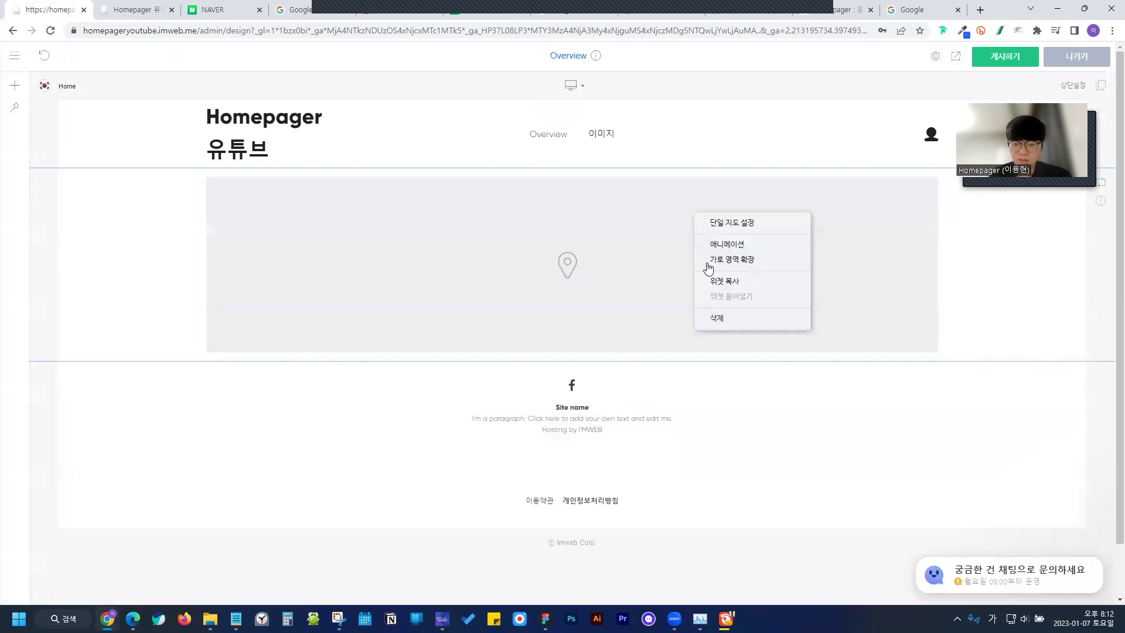
click(711, 318)
click(632, 320)
click(573, 236)
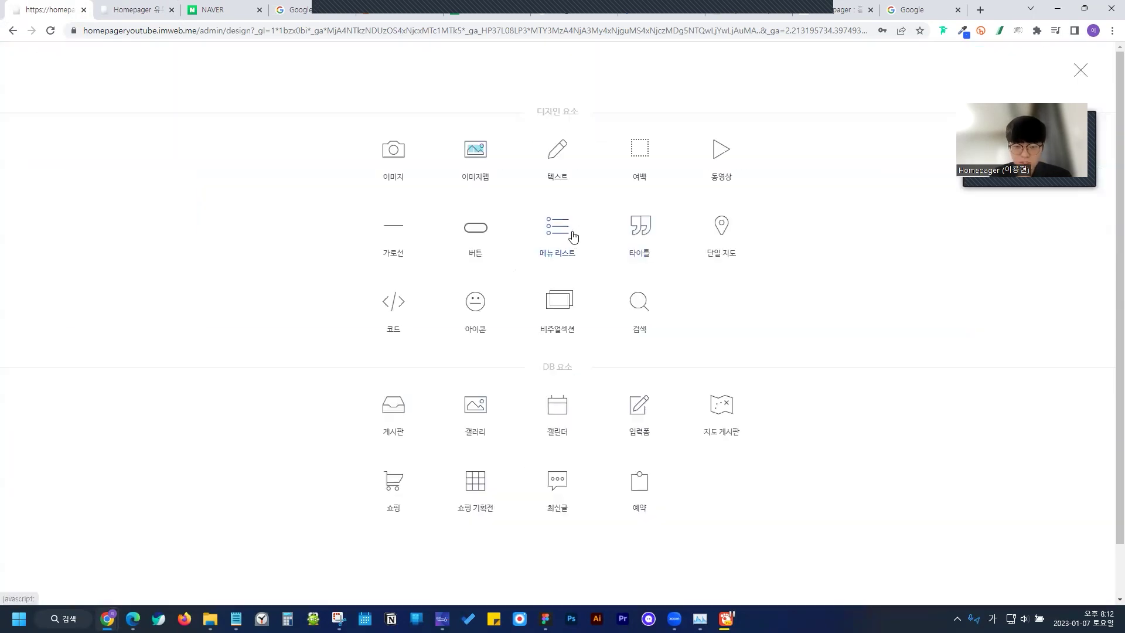
click(392, 315)
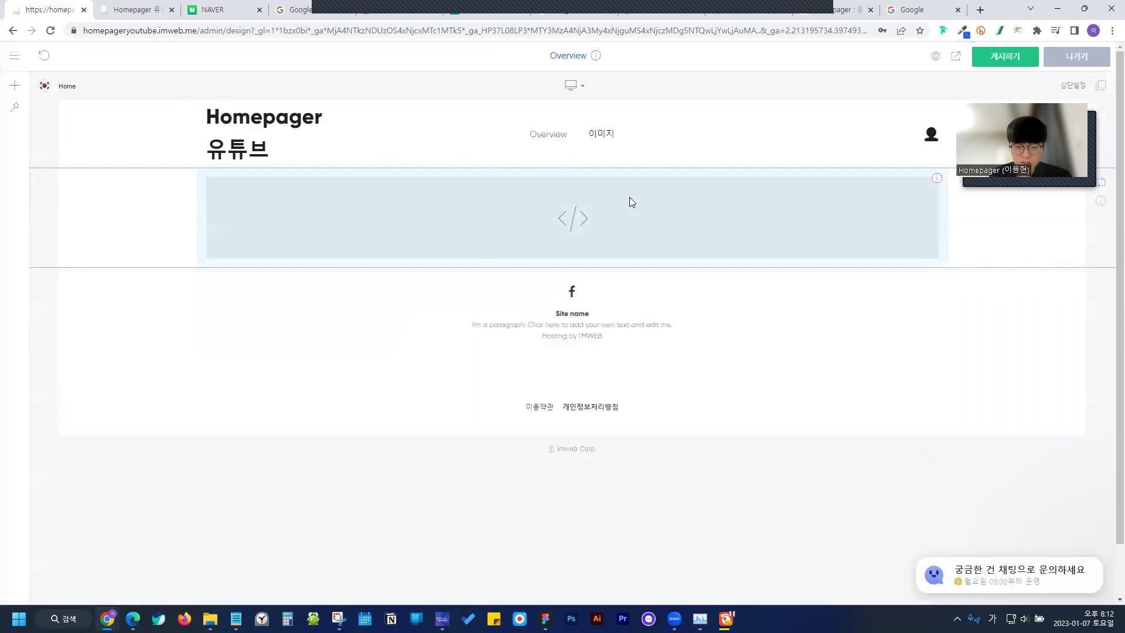
right_click(629, 197)
click(650, 209)
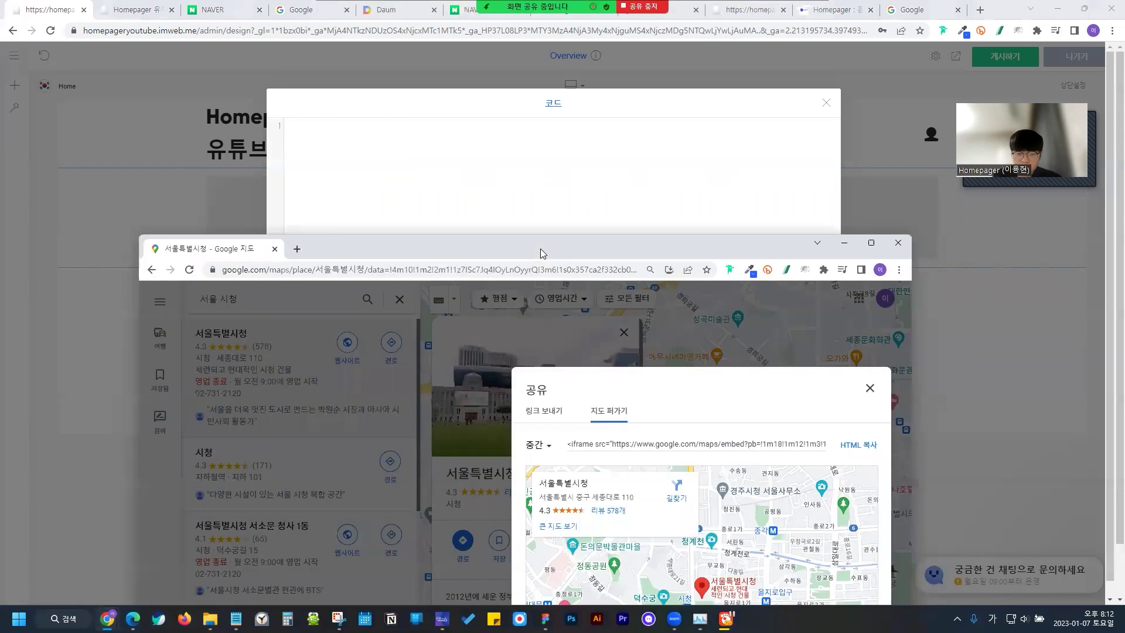
Search Google for 구글지도 in a new browser tab and open the Google 지도 site
drag(540, 249, 180, 6)
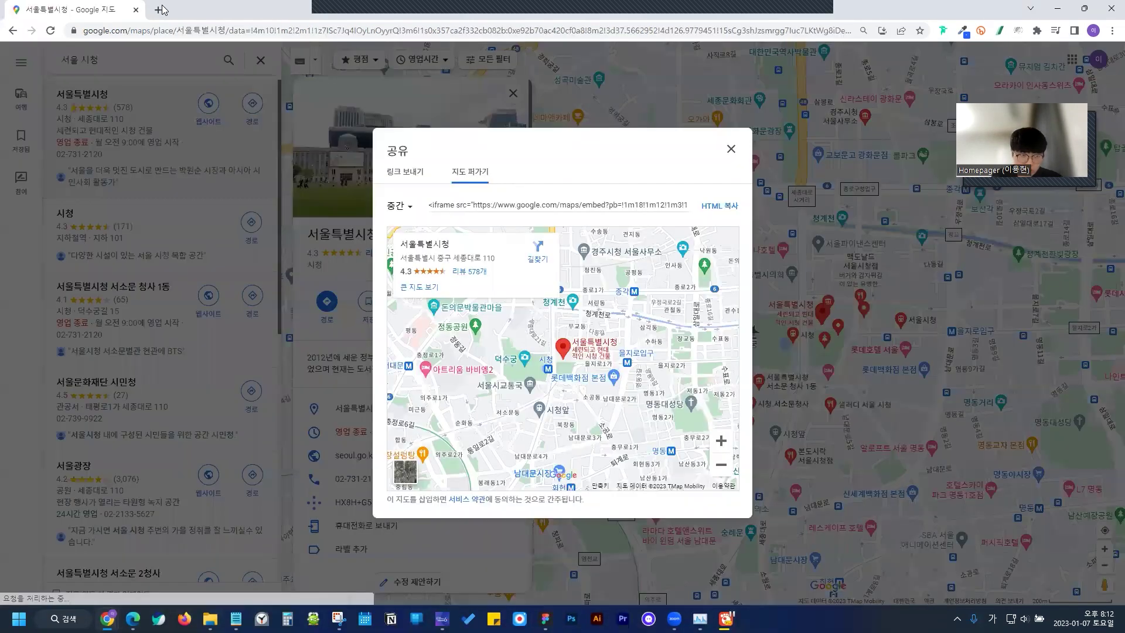
click(161, 9)
text(구글지도)
key(Return)
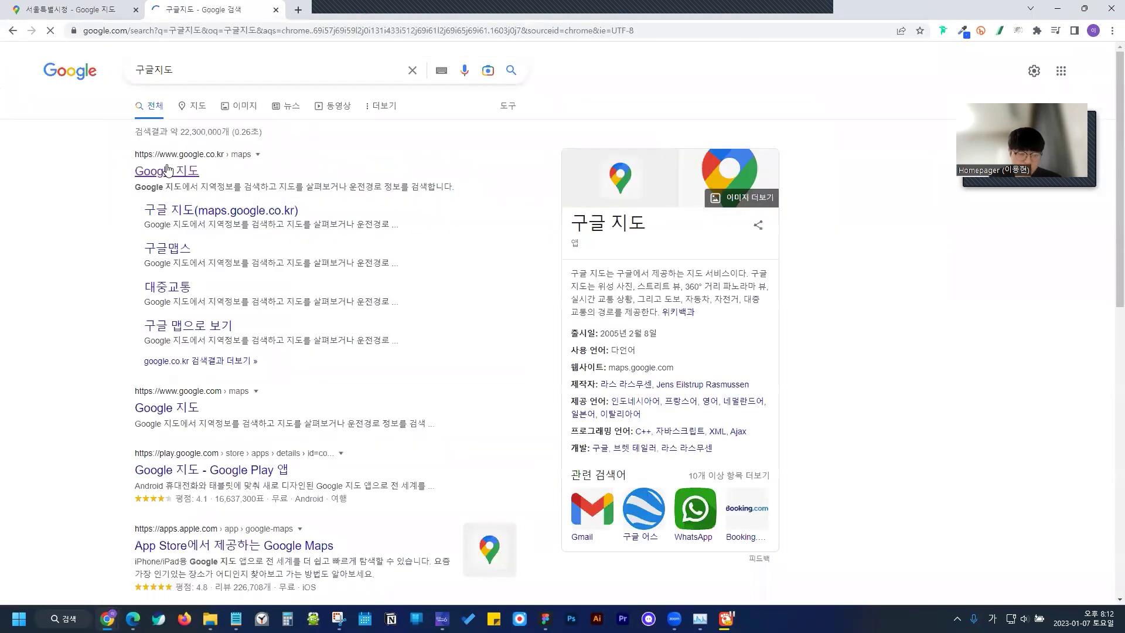
click(167, 171)
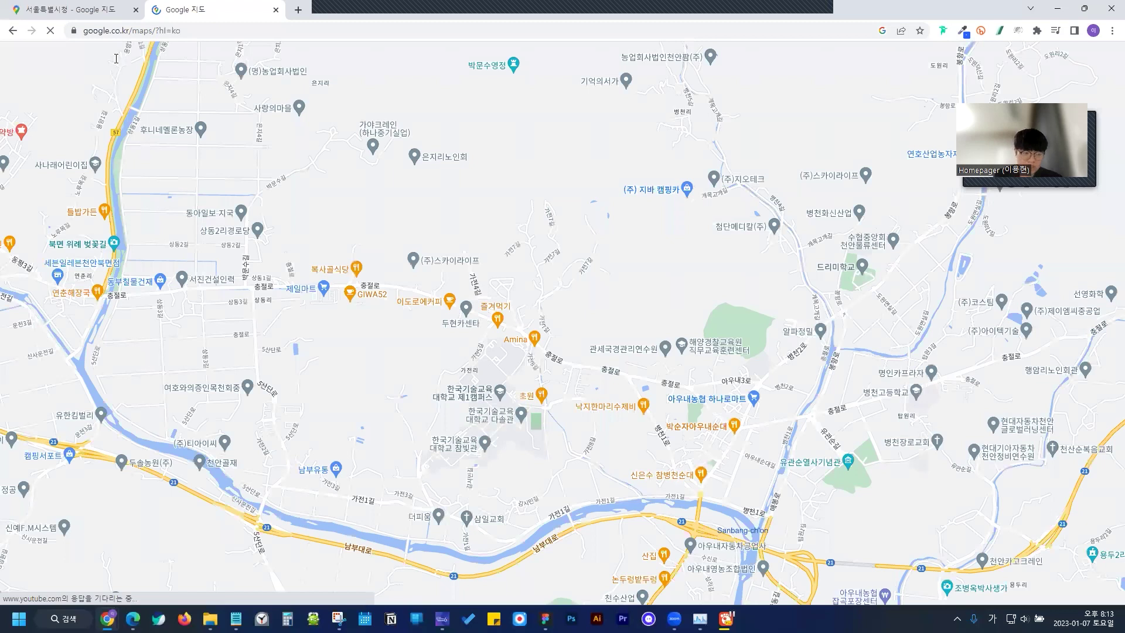
Find 서울시청 on Google Maps and copy the medium-size map embed HTML for 서울특별시청
text(세)
key(BackSpace)
text(서울시청)
key(Return)
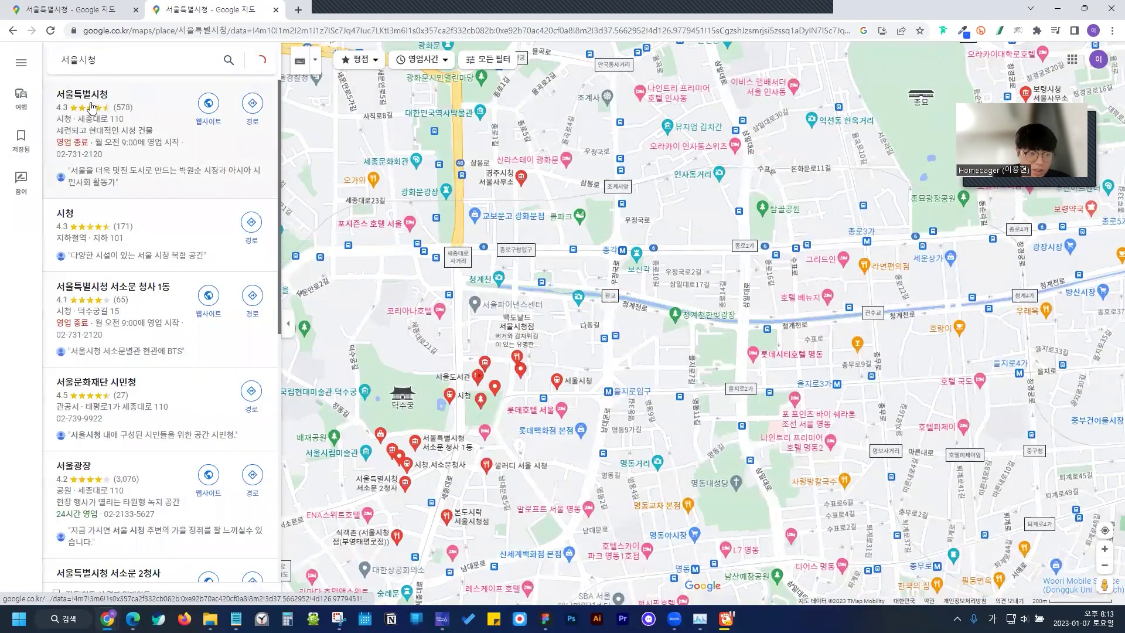
click(82, 103)
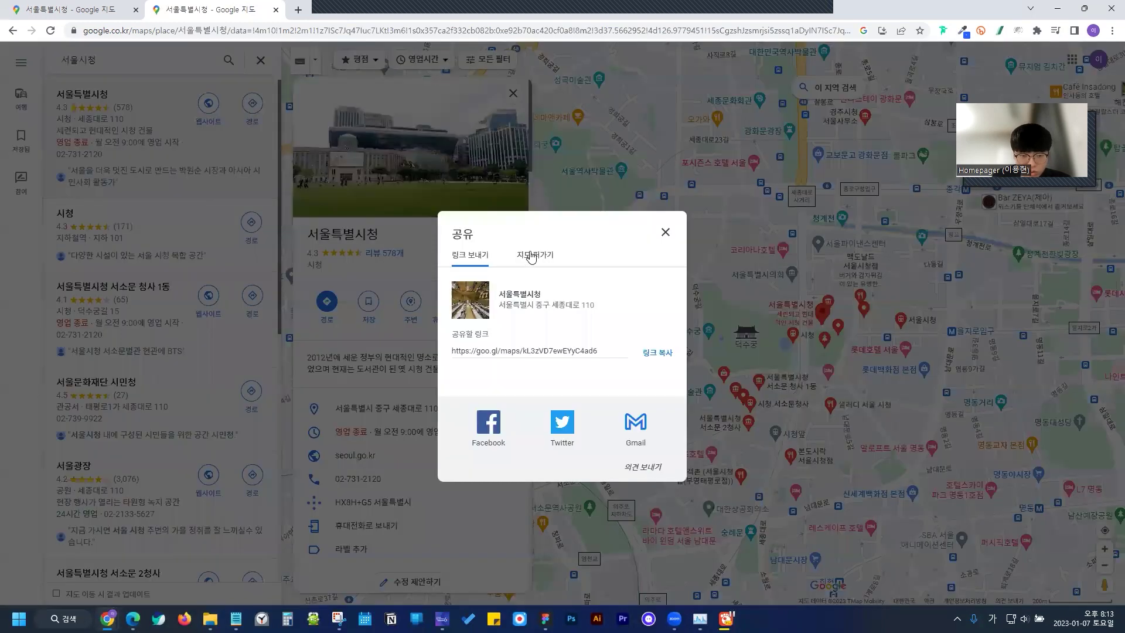
click(530, 255)
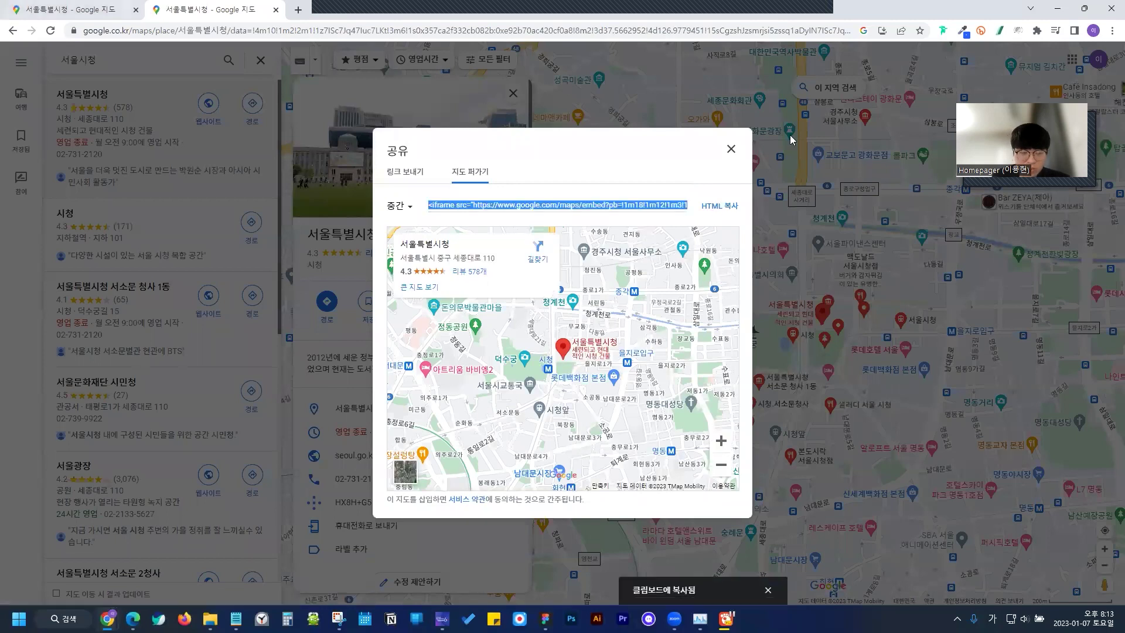
Return to the site editor, paste the Google Maps iframe code into the code widget and save it
key(alt+Tab)
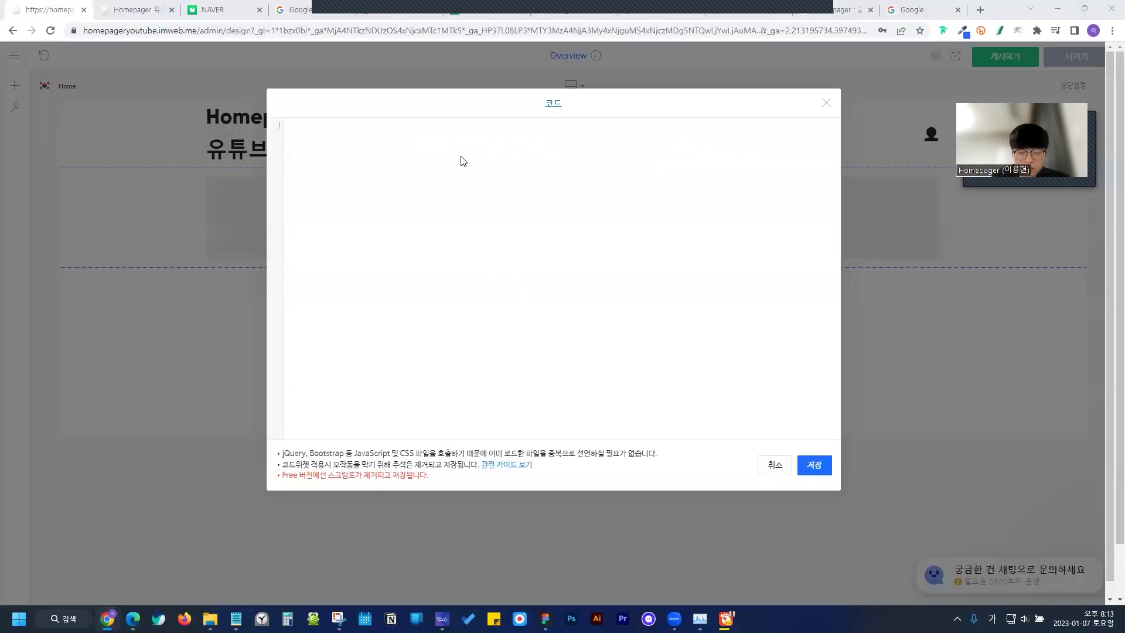
key(ctrl+v)
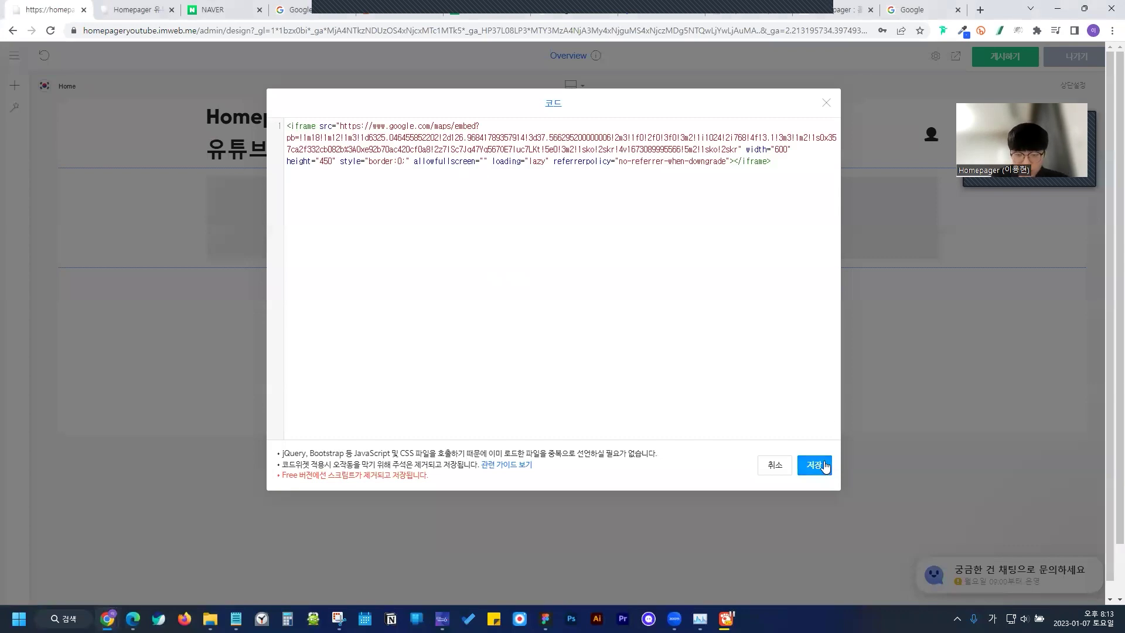
drag(746, 151, 789, 151)
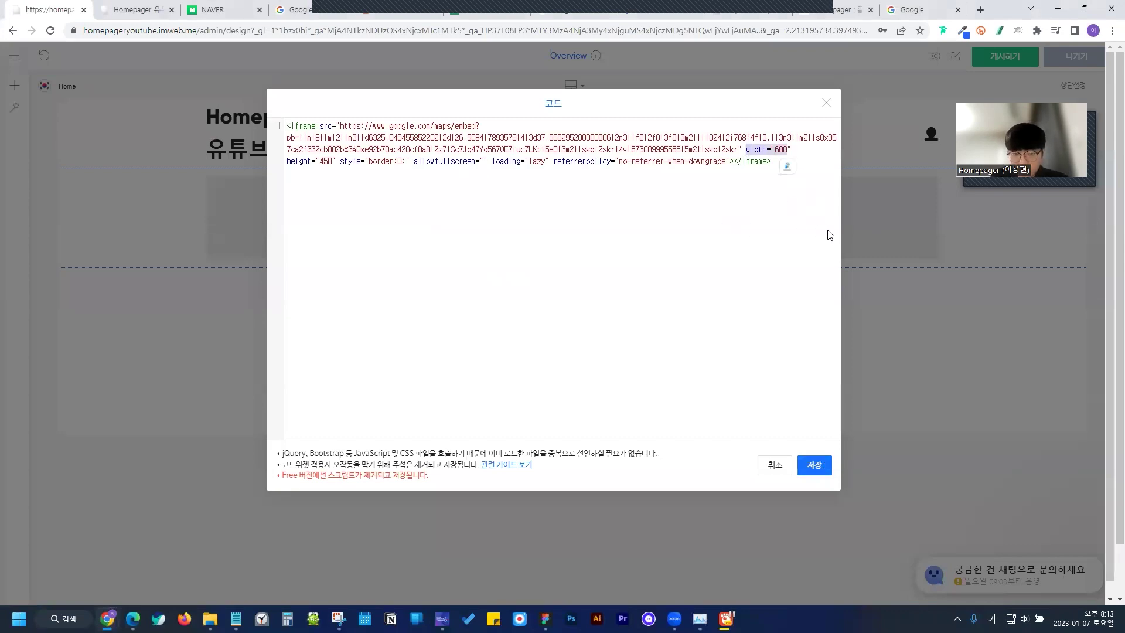
drag(335, 163, 272, 163)
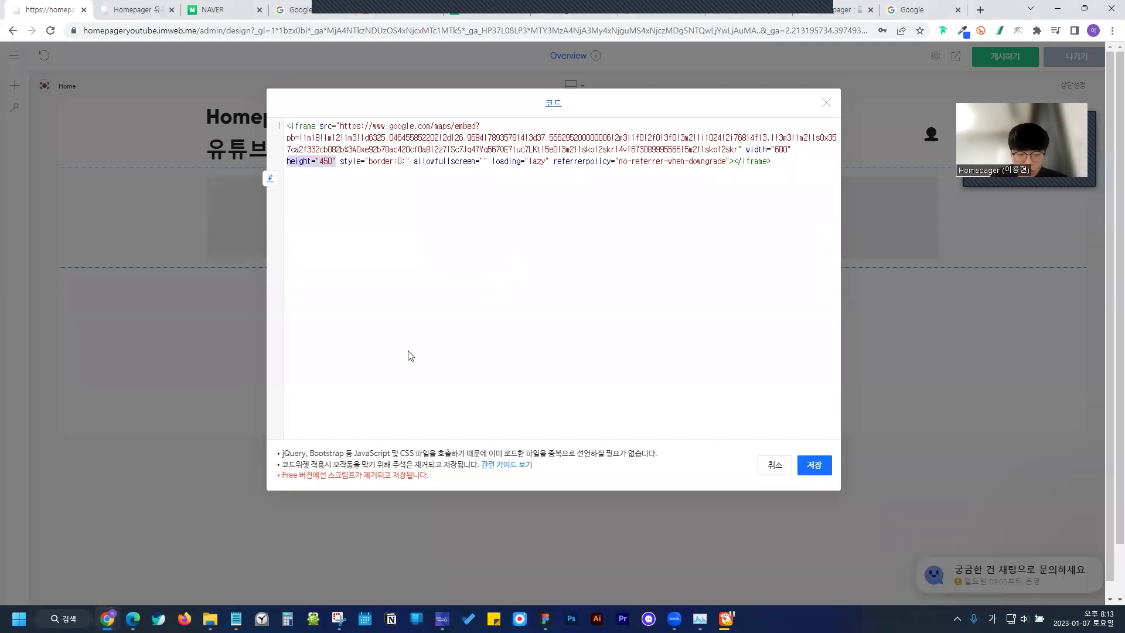
click(814, 465)
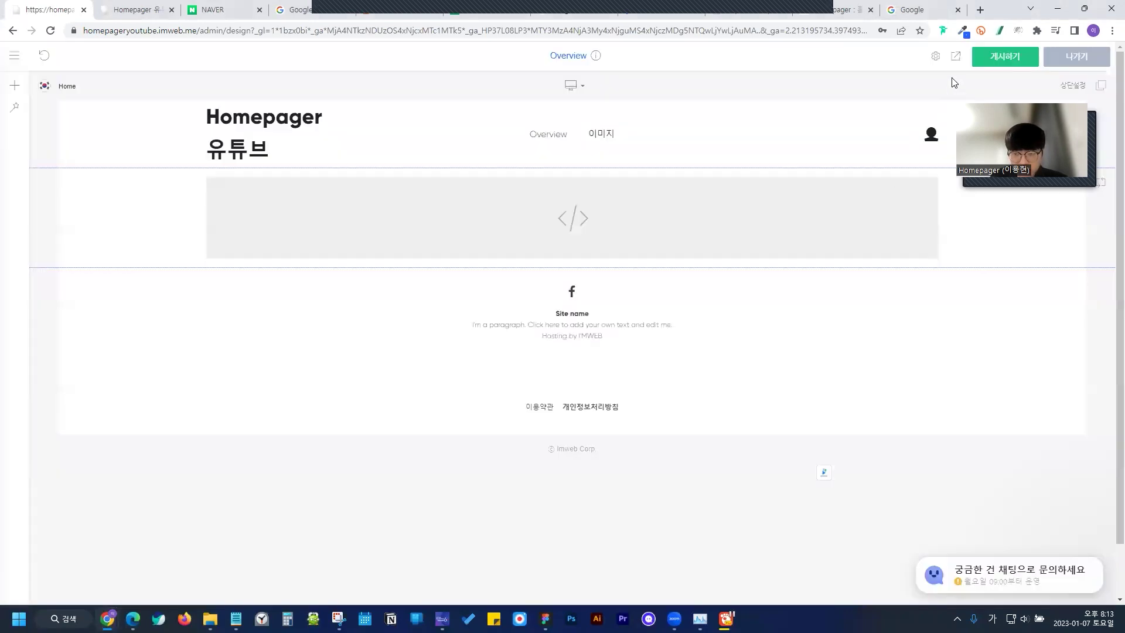
Publish the page with the embedded map and open its preview
click(1004, 56)
click(612, 200)
click(955, 56)
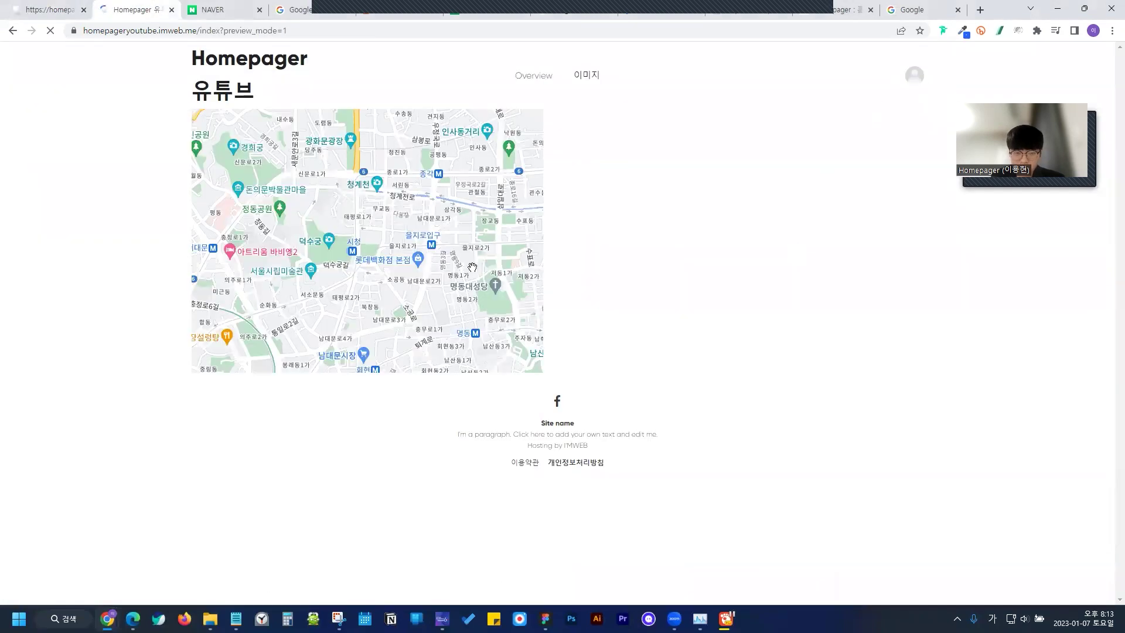
Test the embedded map in the page preview by panning and zooming it
drag(431, 204, 504, 336)
click(526, 328)
click(525, 347)
click(525, 347)
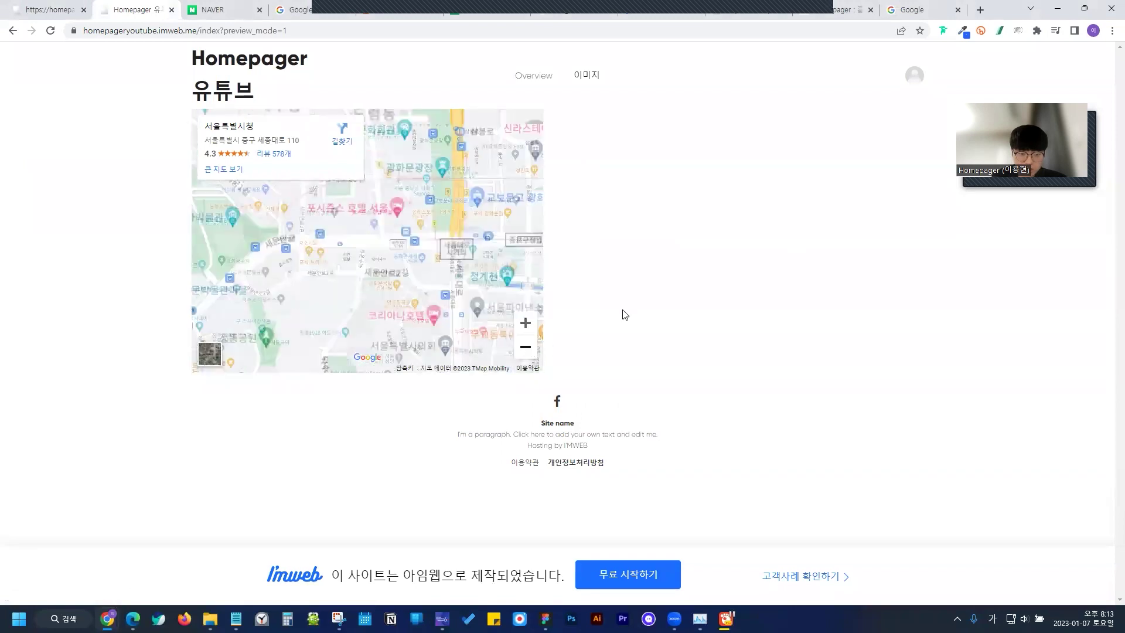
Return to the site editor and replace the code widget with an icon (아이콘) widget
click(26, 7)
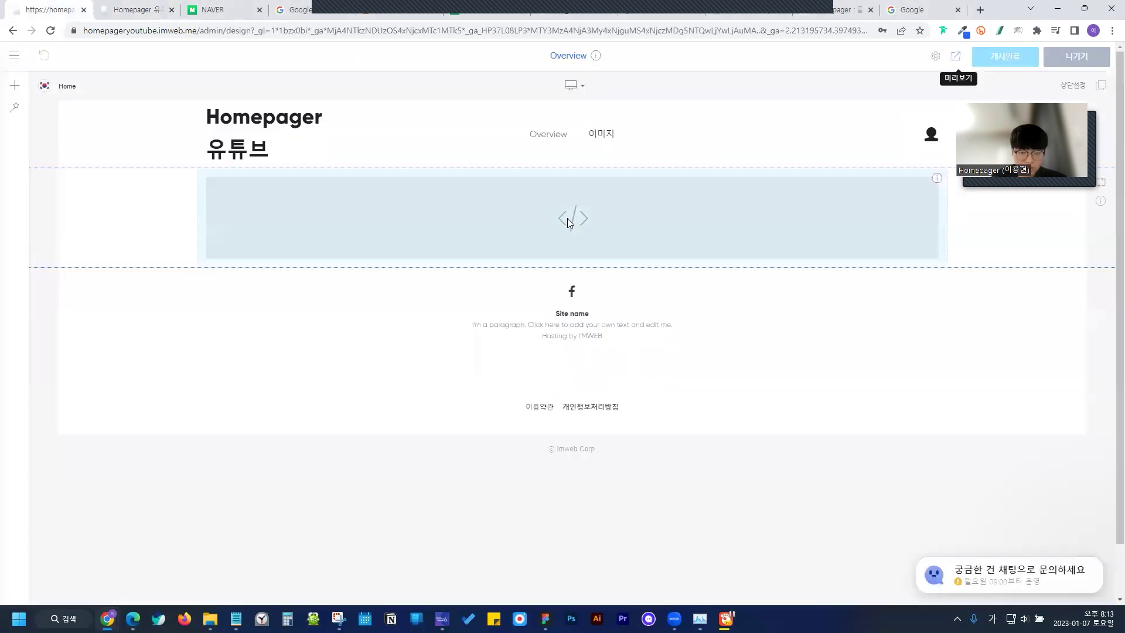
right_click(567, 221)
click(603, 322)
click(609, 319)
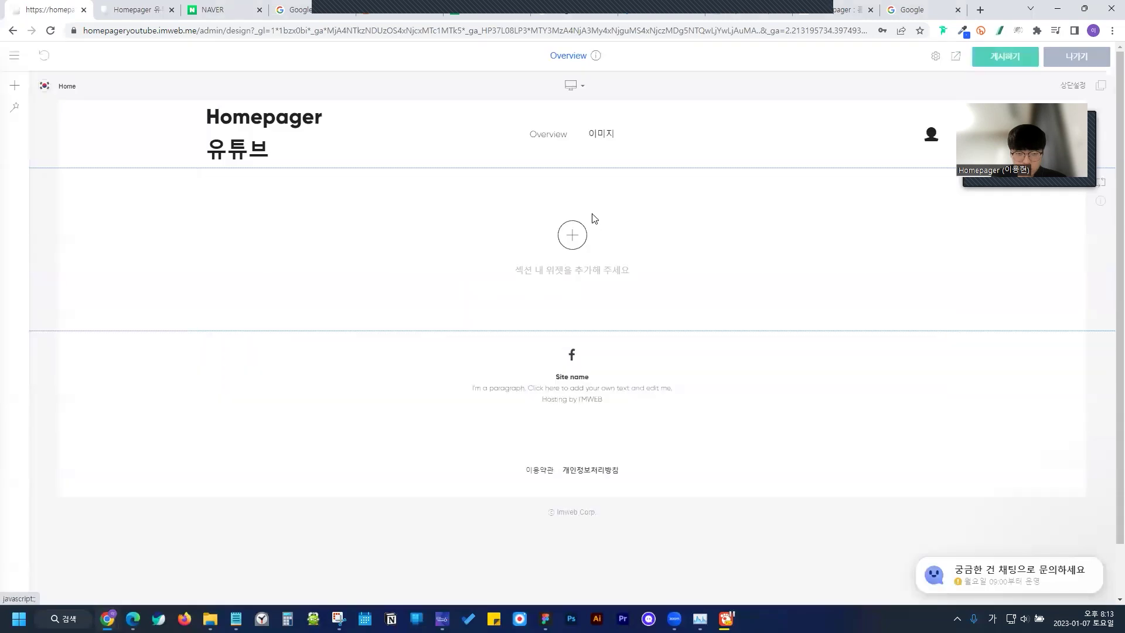
click(573, 235)
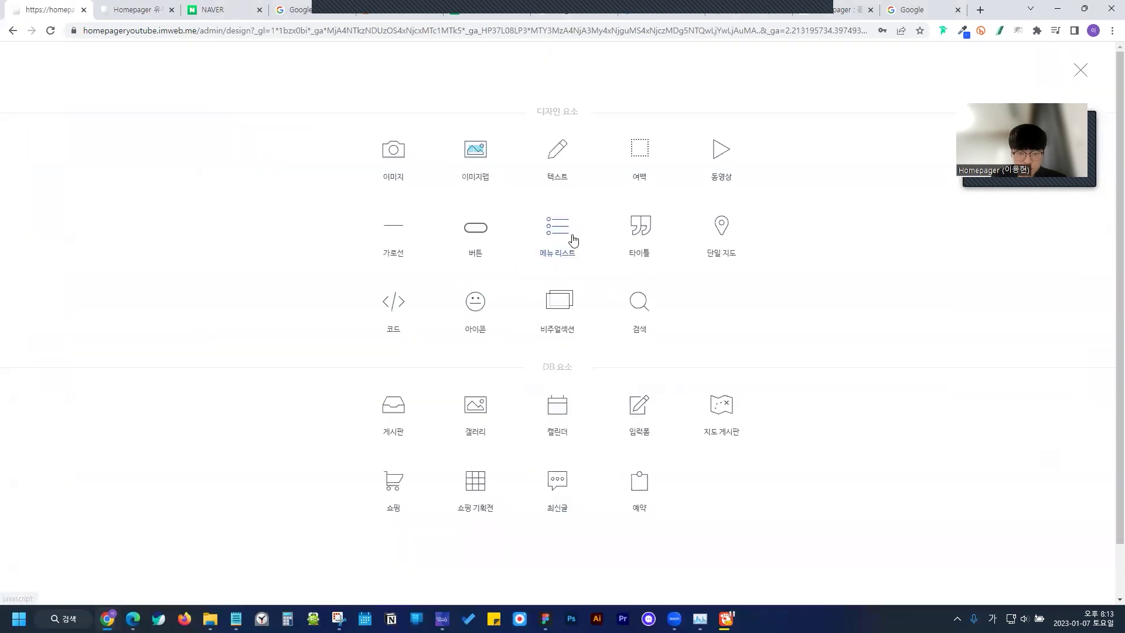
click(470, 302)
Open the icon widget's settings and look through the Simple Line icon set, keeping the current icon
right_click(598, 194)
click(615, 203)
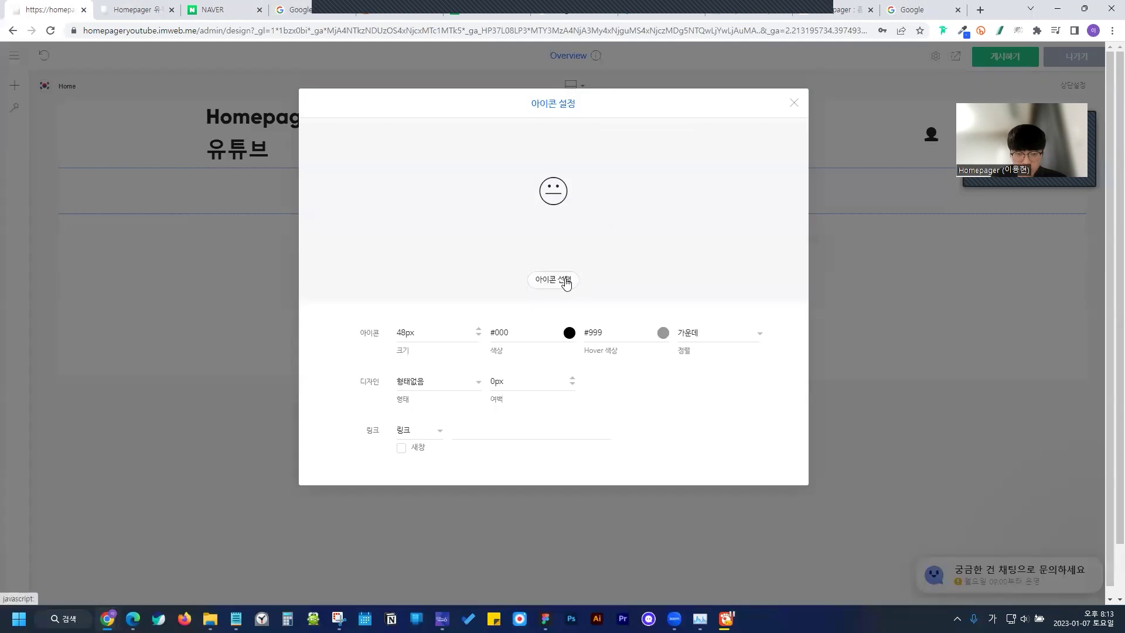
click(566, 286)
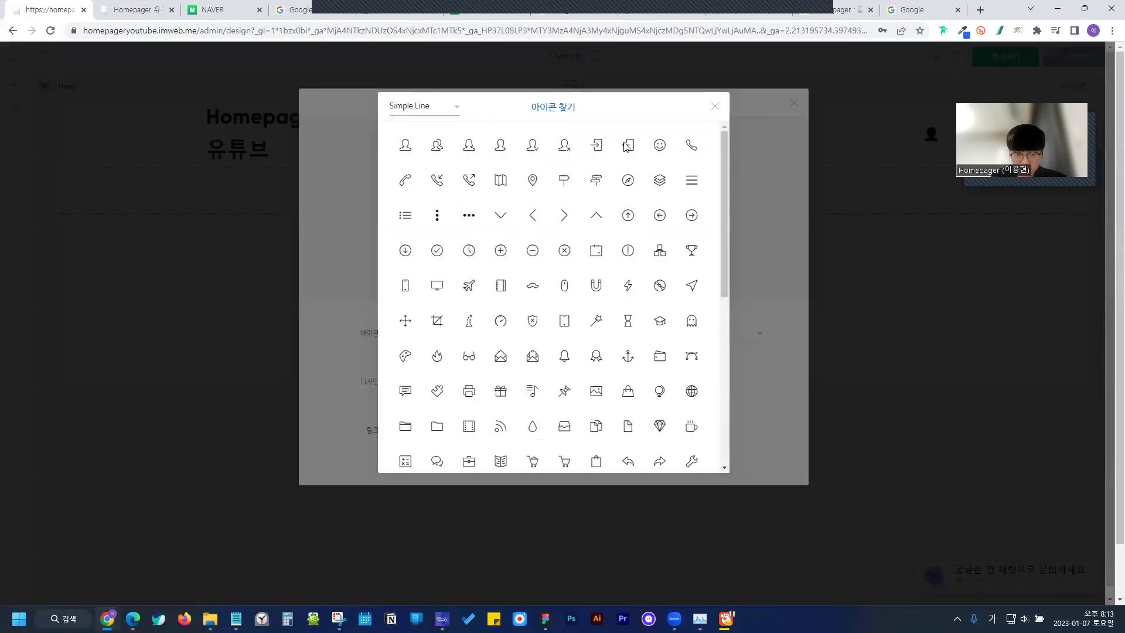
click(715, 106)
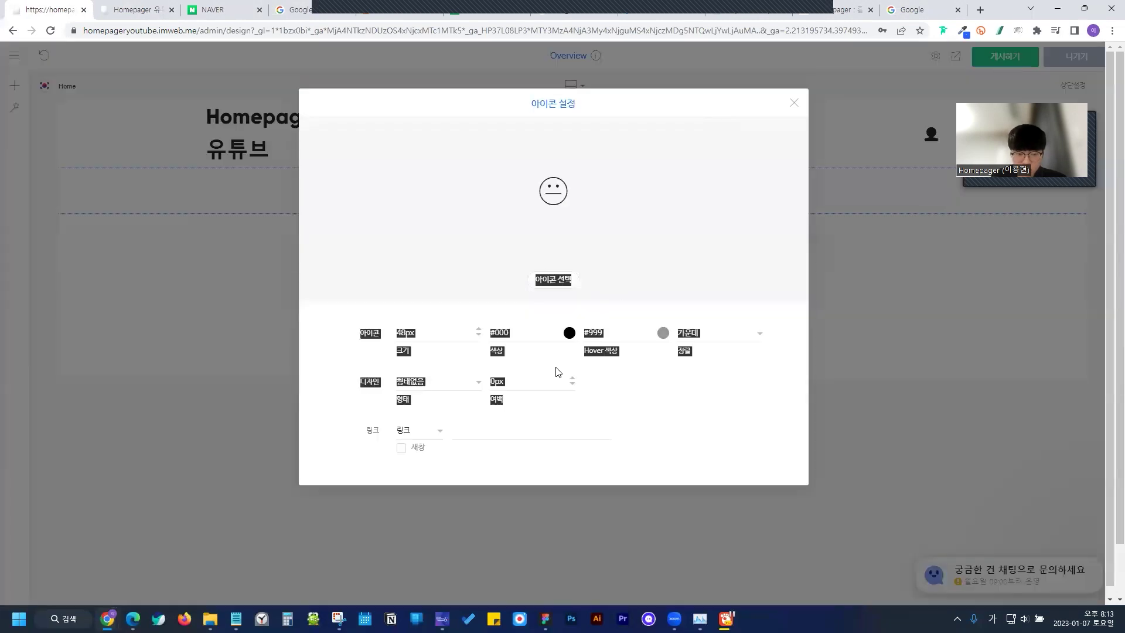
Review the link types offered for the icon, such as phone call, e-mail, video and code
click(404, 430)
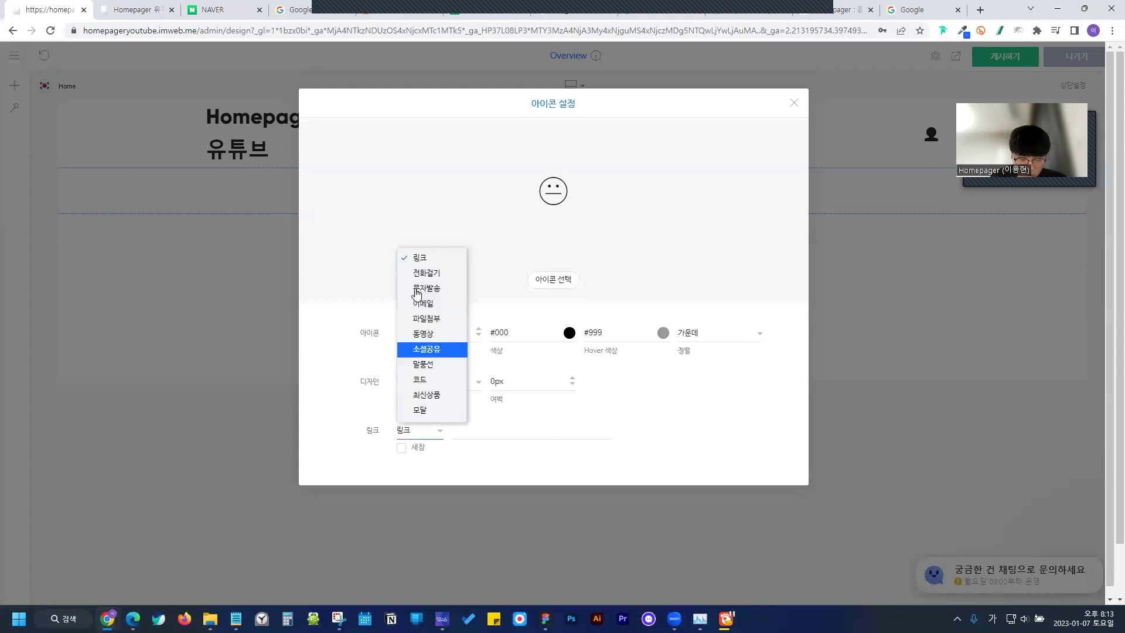
click(663, 413)
click(524, 433)
click(419, 439)
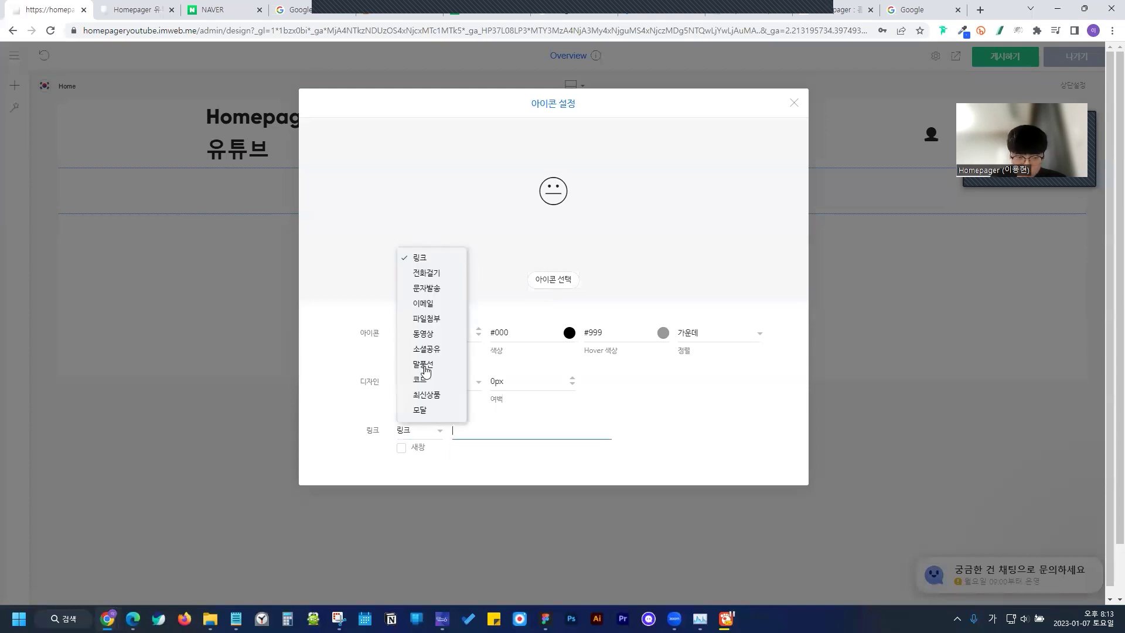
click(492, 430)
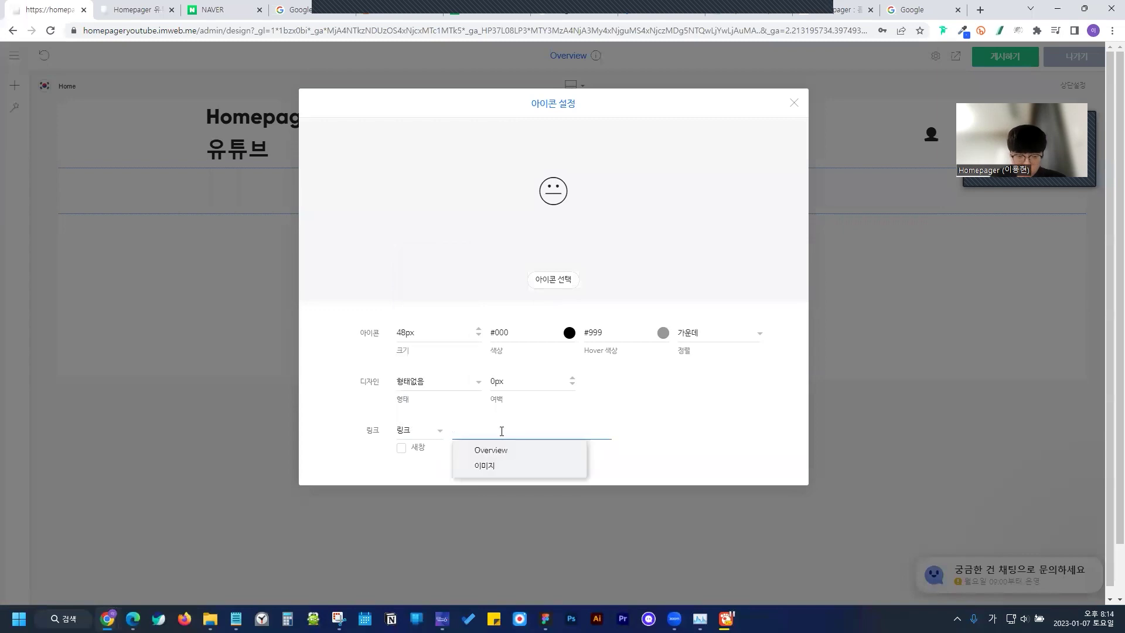
click(228, 7)
click(52, 6)
text(https://www.naver.com/)
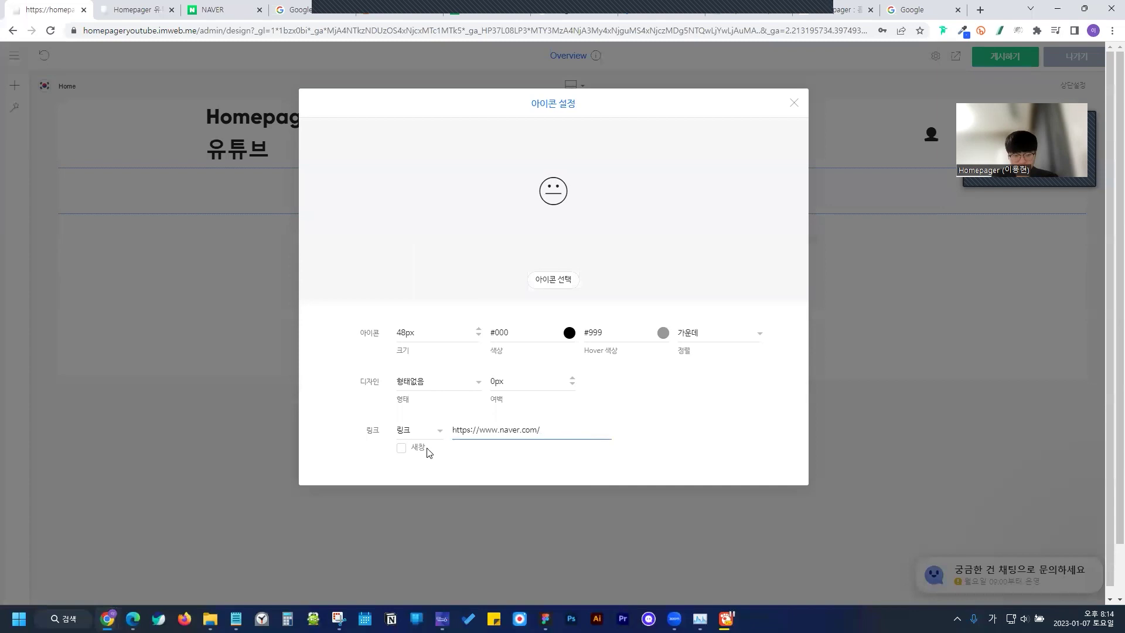
click(401, 449)
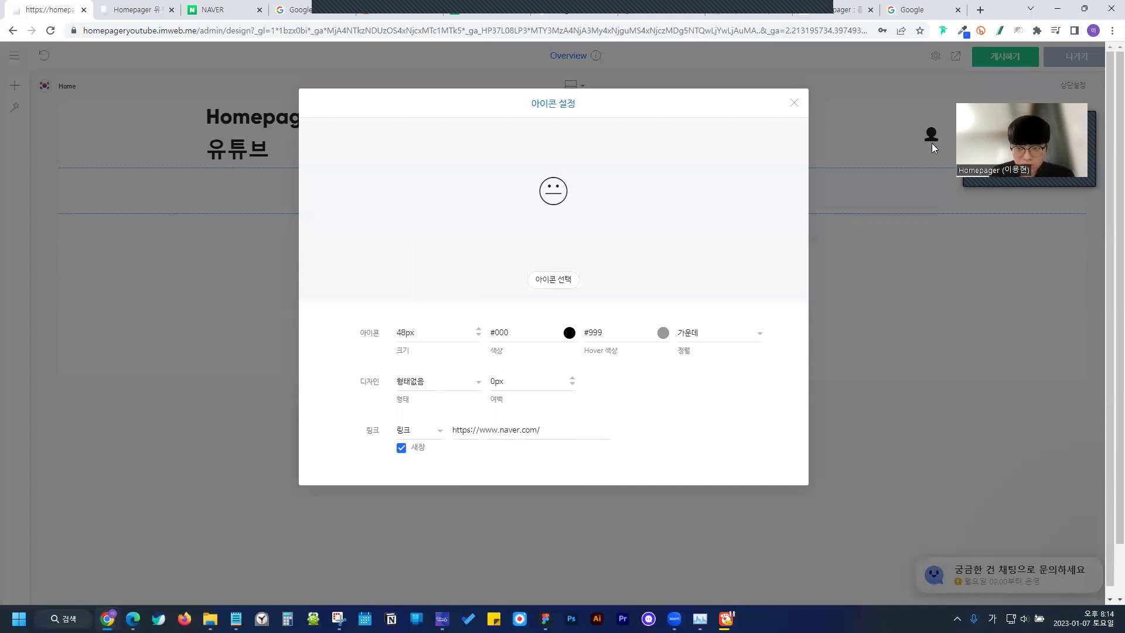
Close the icon settings and test the icon's link in the page preview
click(931, 143)
click(955, 56)
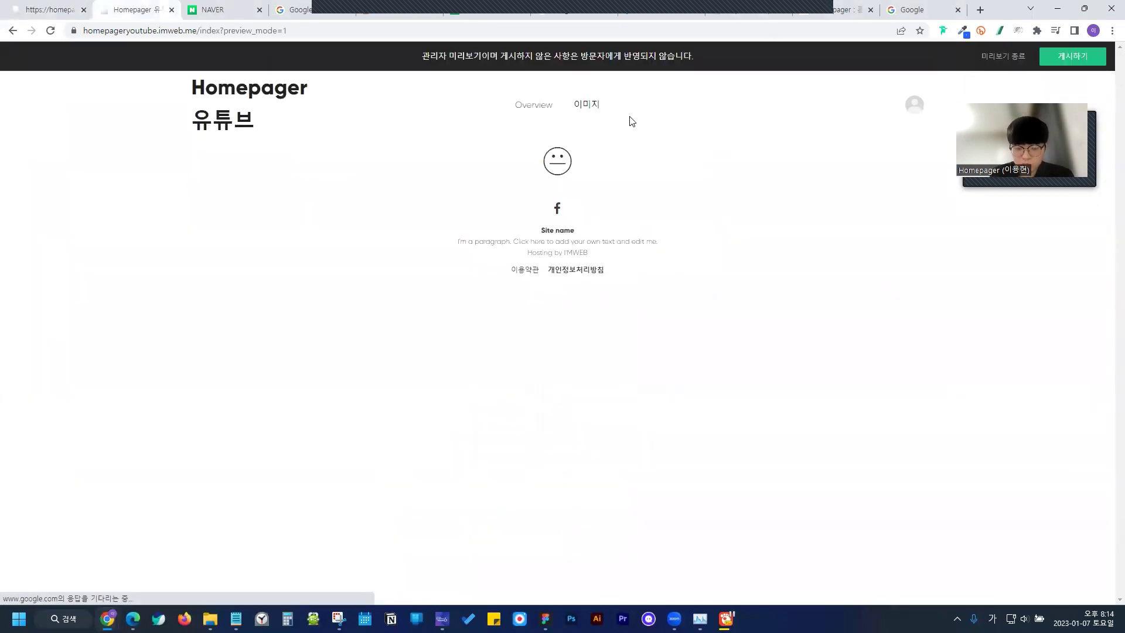
click(557, 164)
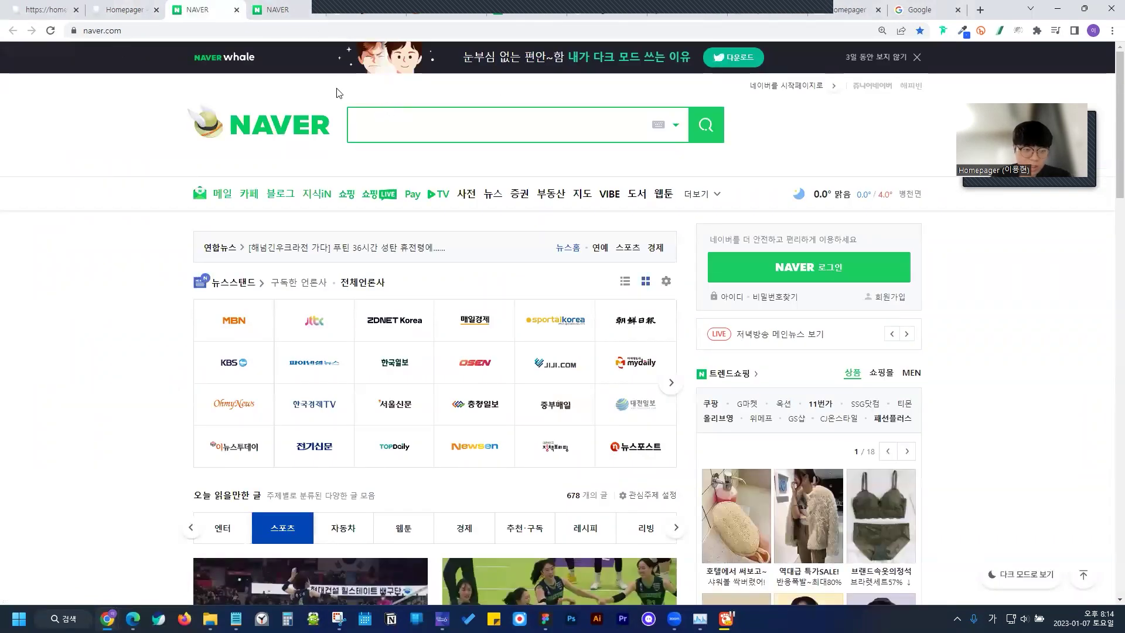
Return to the site editor and replace the icon widget with a visual section (비주얼섹션) widget
click(51, 8)
right_click(595, 199)
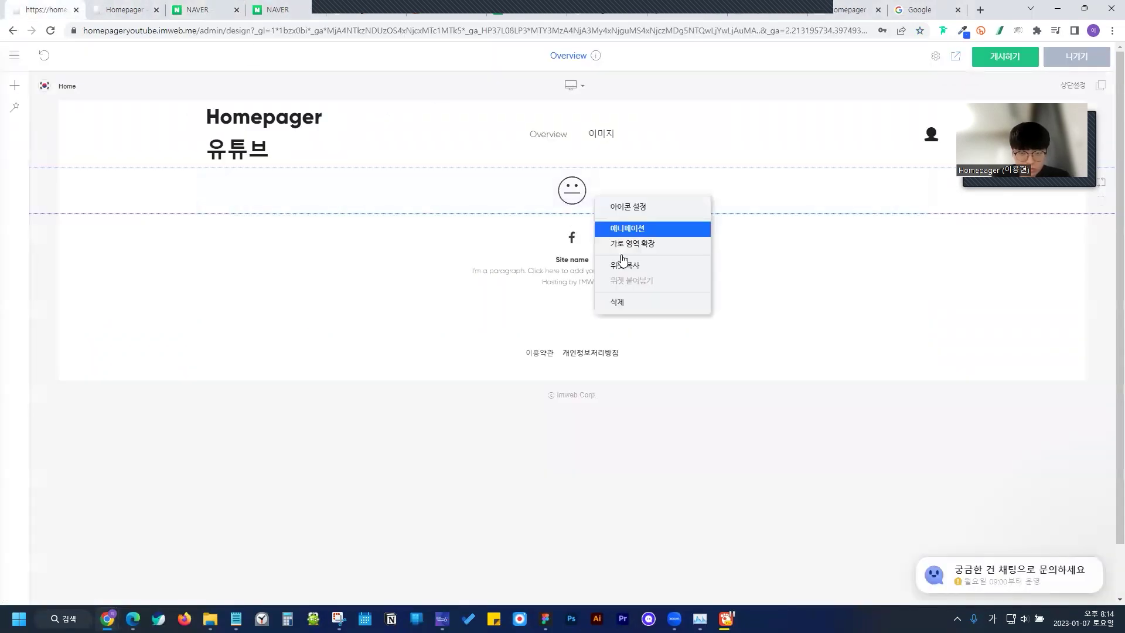
click(618, 302)
click(615, 314)
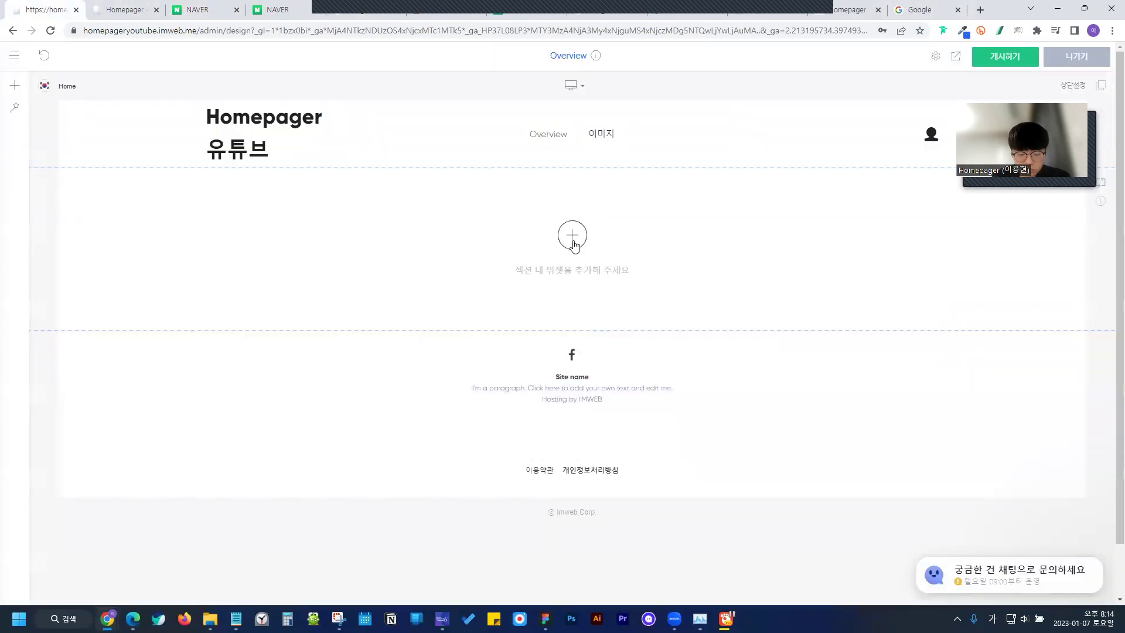
click(572, 236)
click(565, 301)
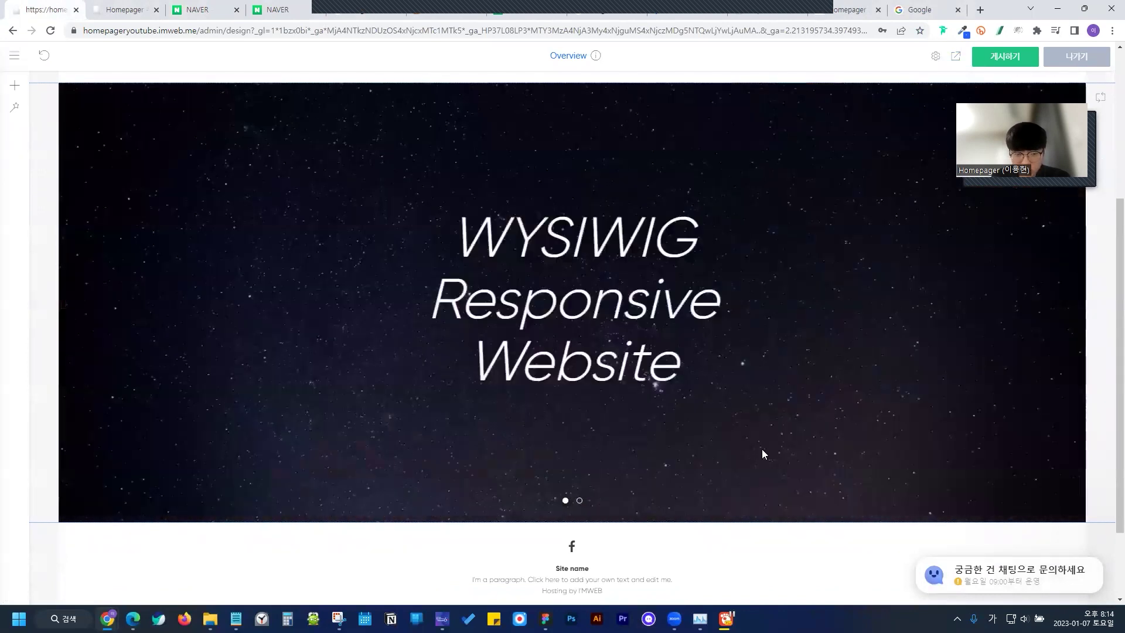
Replace the heading on the visual section's first slide with 안녕하세요
right_click(712, 235)
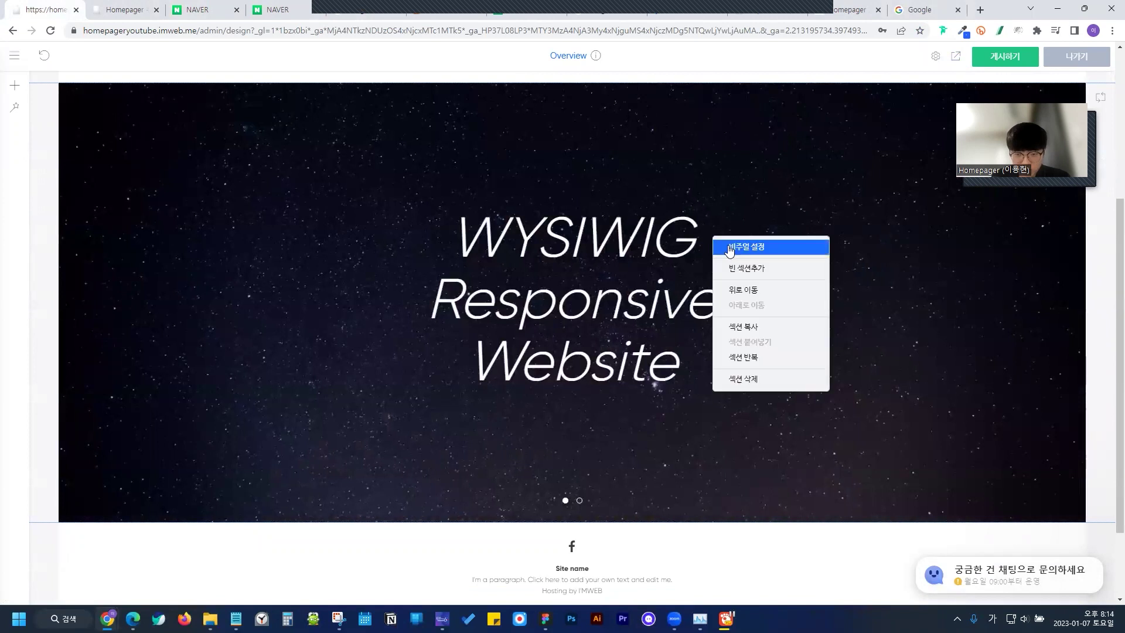
click(729, 249)
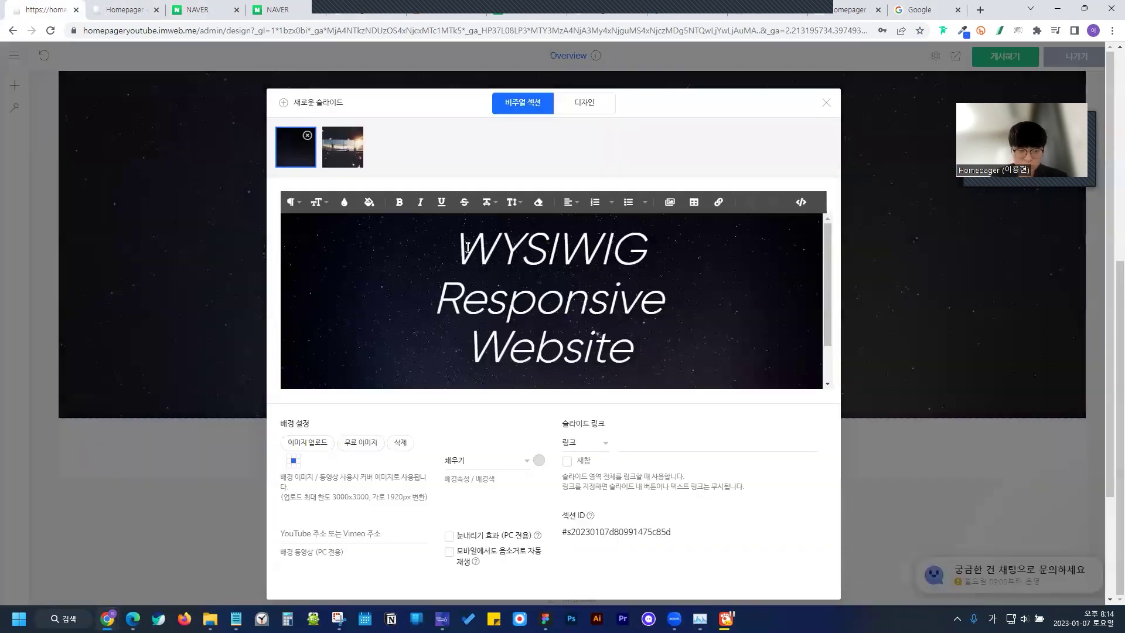
drag(457, 247, 650, 345)
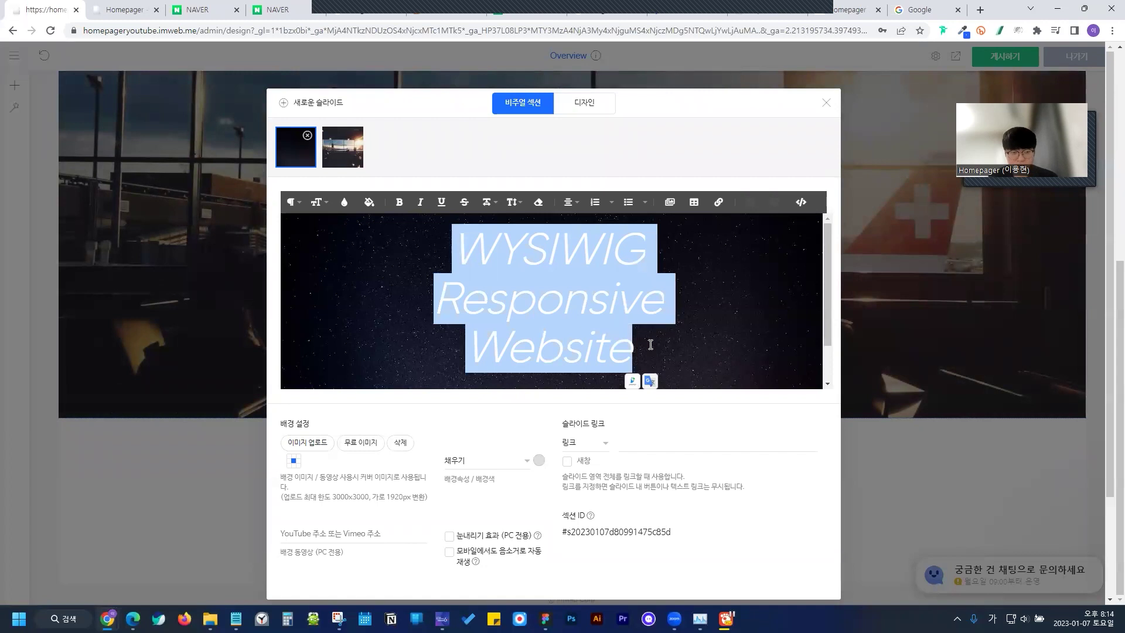
key(BackSpace)
text(안녕하세요)
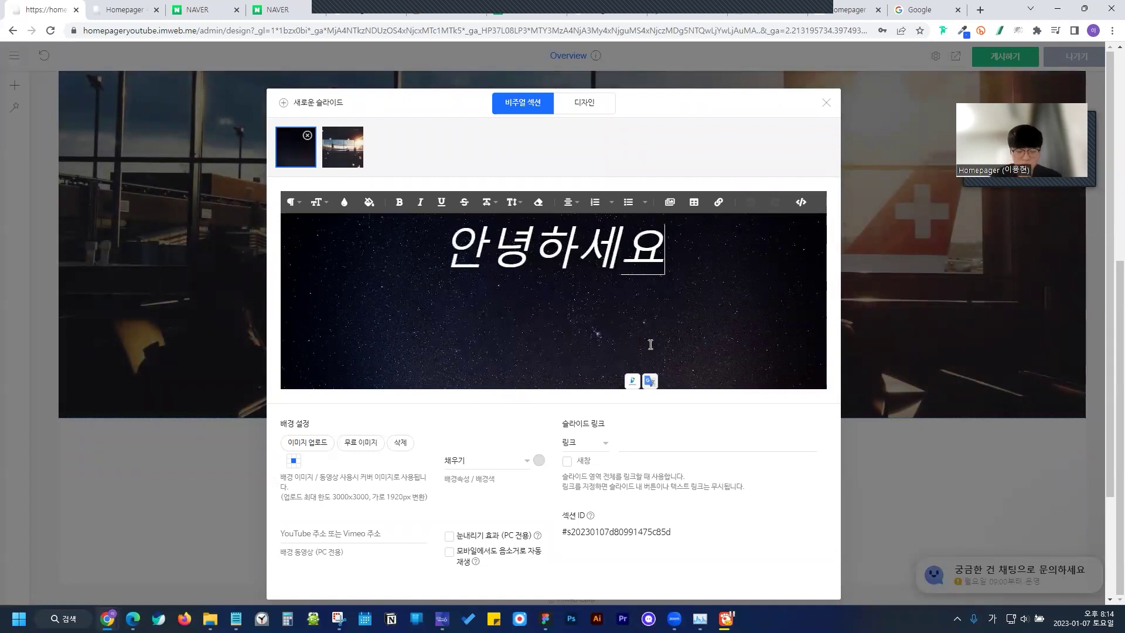
click(530, 425)
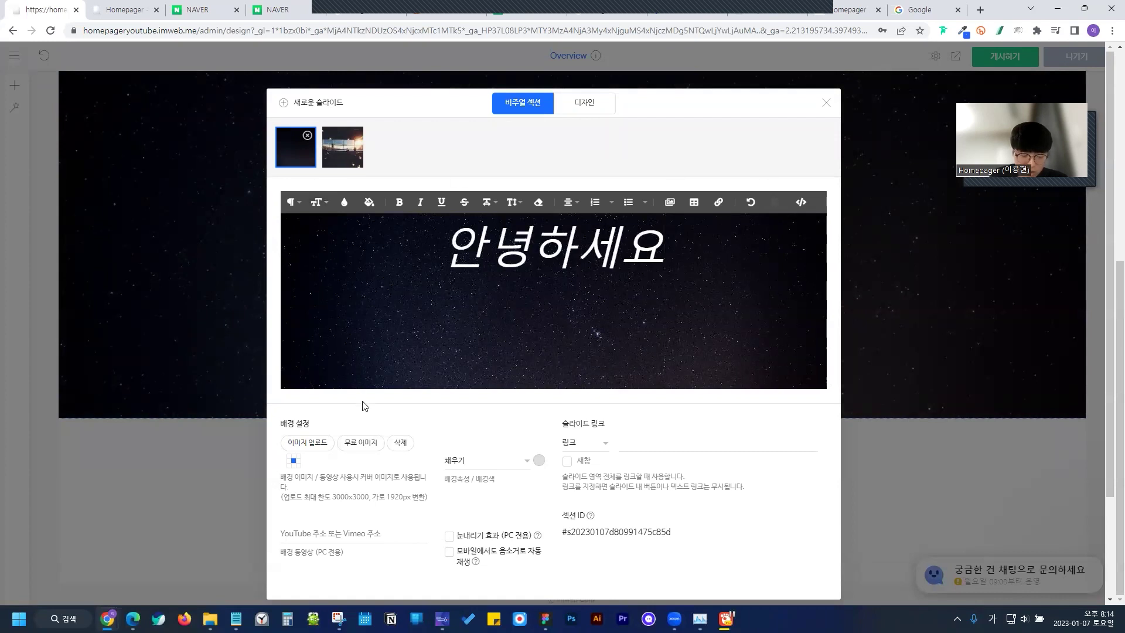
Set the first slide's background to a laptop photo from the free IT images, then close the settings and check the slider
click(363, 444)
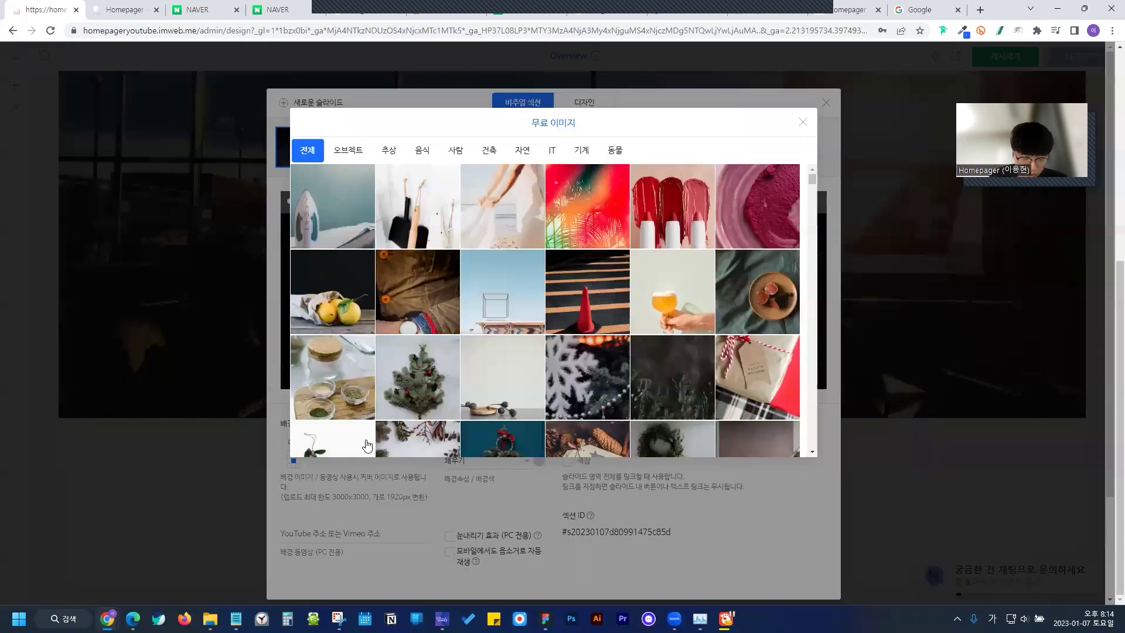
click(551, 150)
click(440, 187)
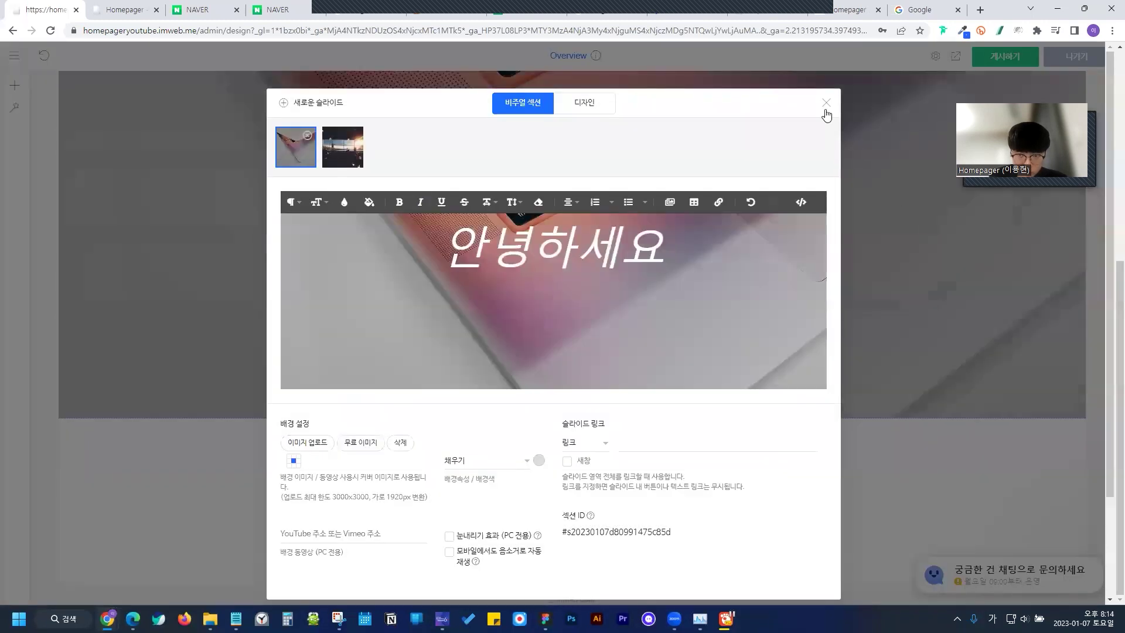
click(826, 104)
scroll(816, 235, up, 5)
scroll(319, 234, down, 2)
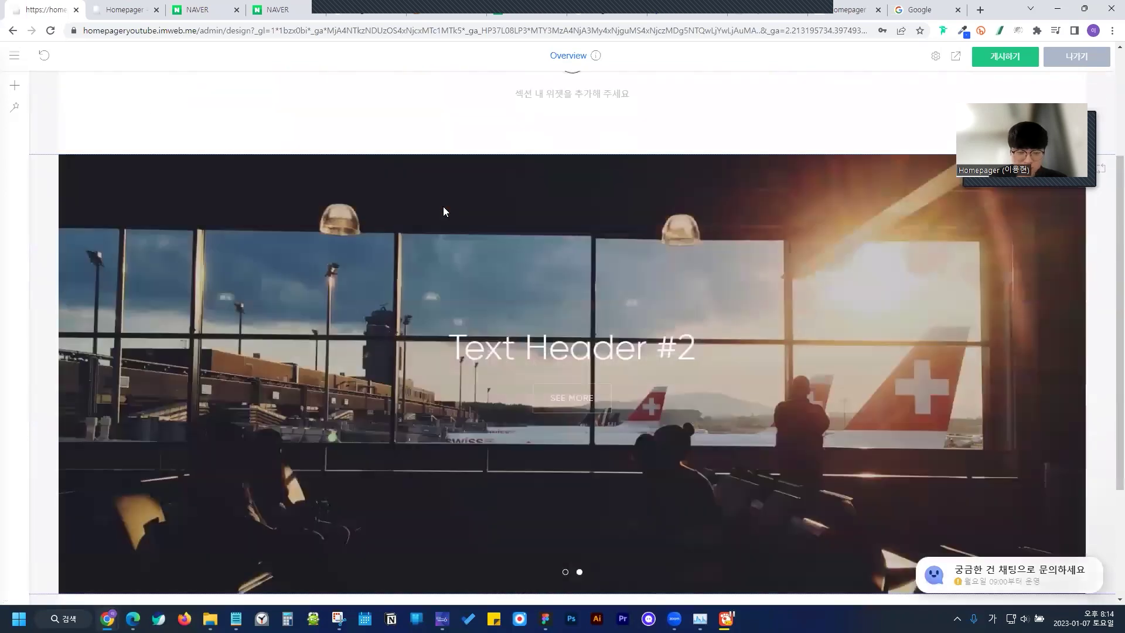
drag(461, 264, 621, 280)
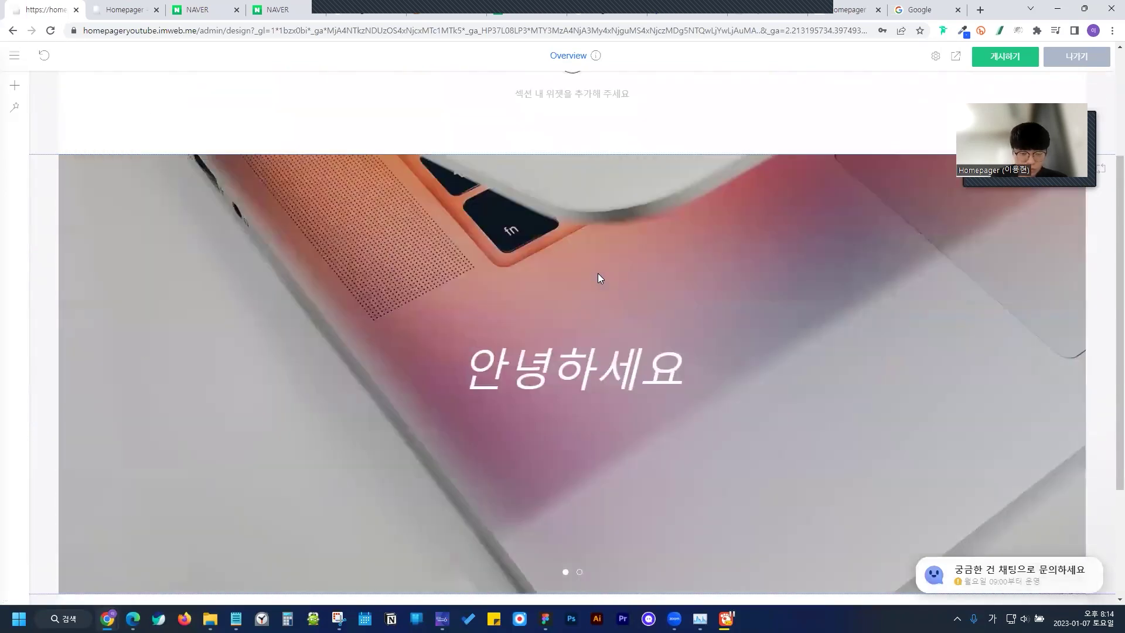
Delete the visual section and add a search (검색) widget to the empty section
right_click(598, 273)
click(643, 415)
click(612, 320)
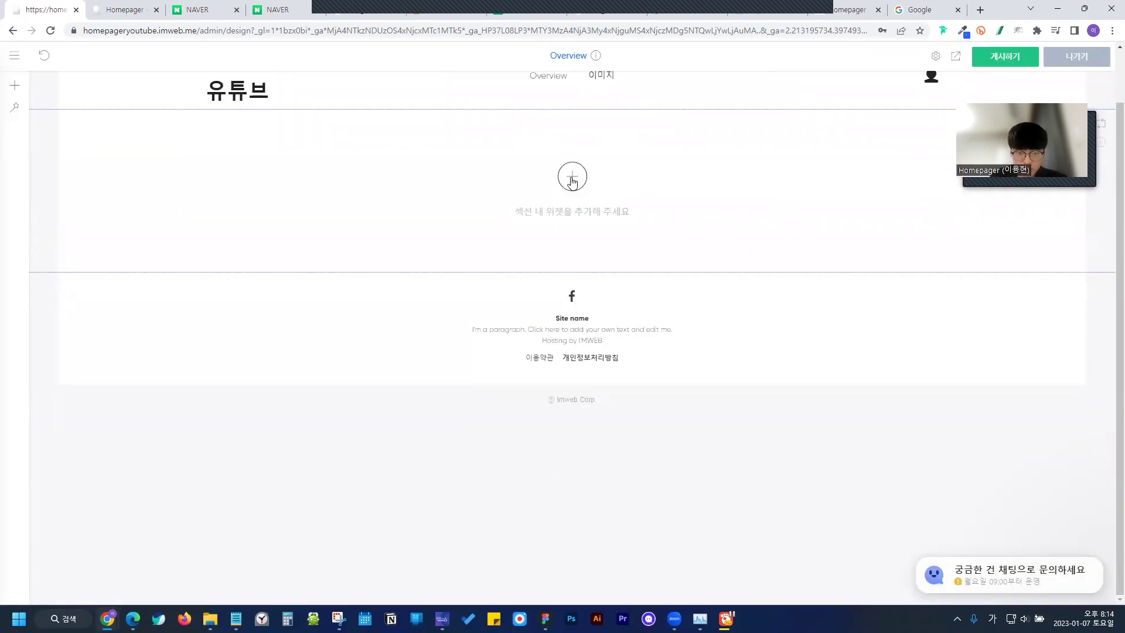
click(571, 179)
click(639, 304)
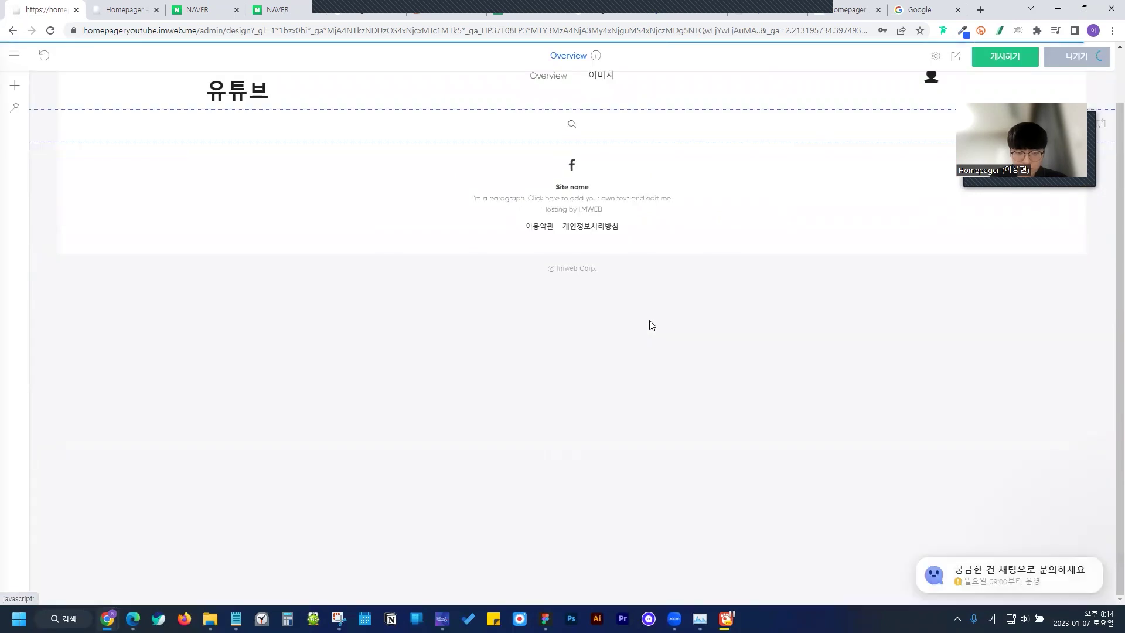
Change the search widget's style to the input box with an attached shaded search button
right_click(575, 125)
click(589, 134)
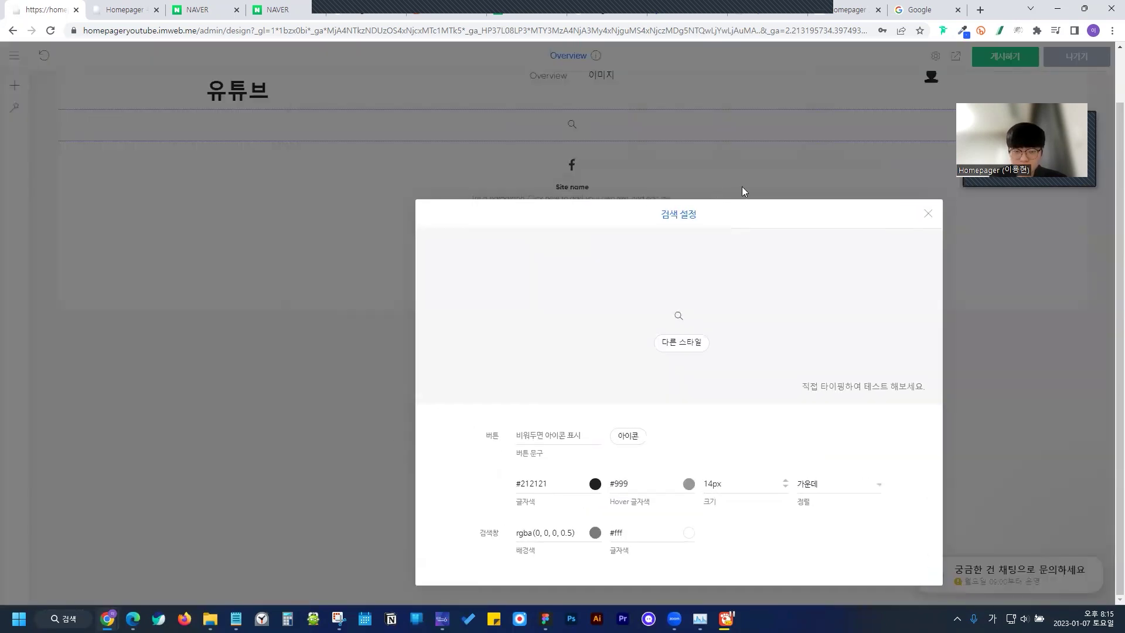
click(724, 349)
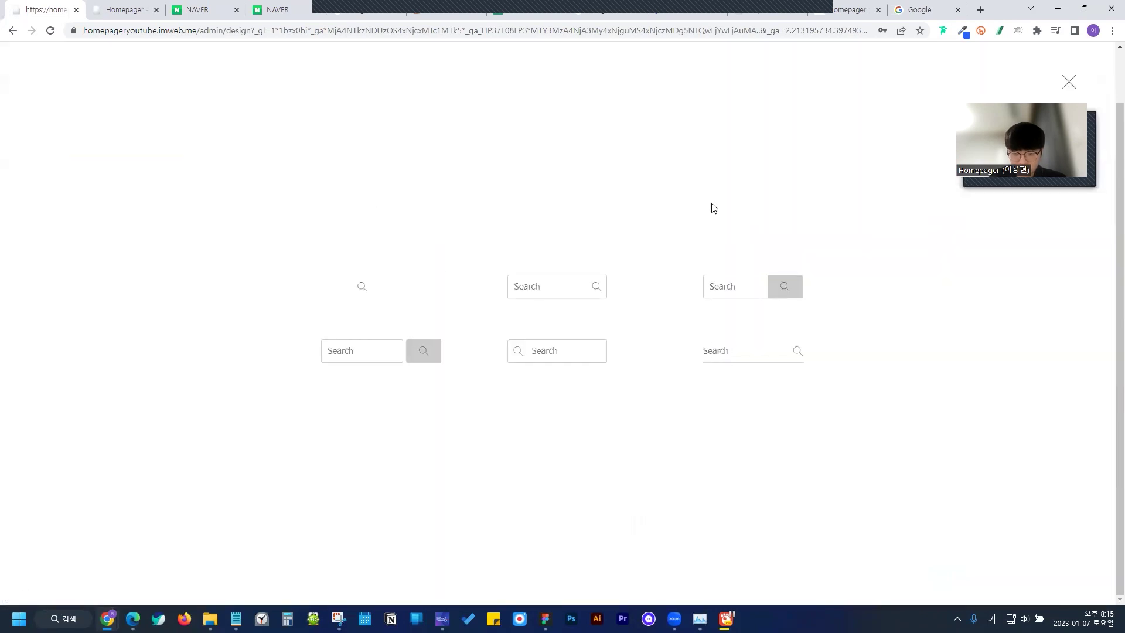
click(750, 286)
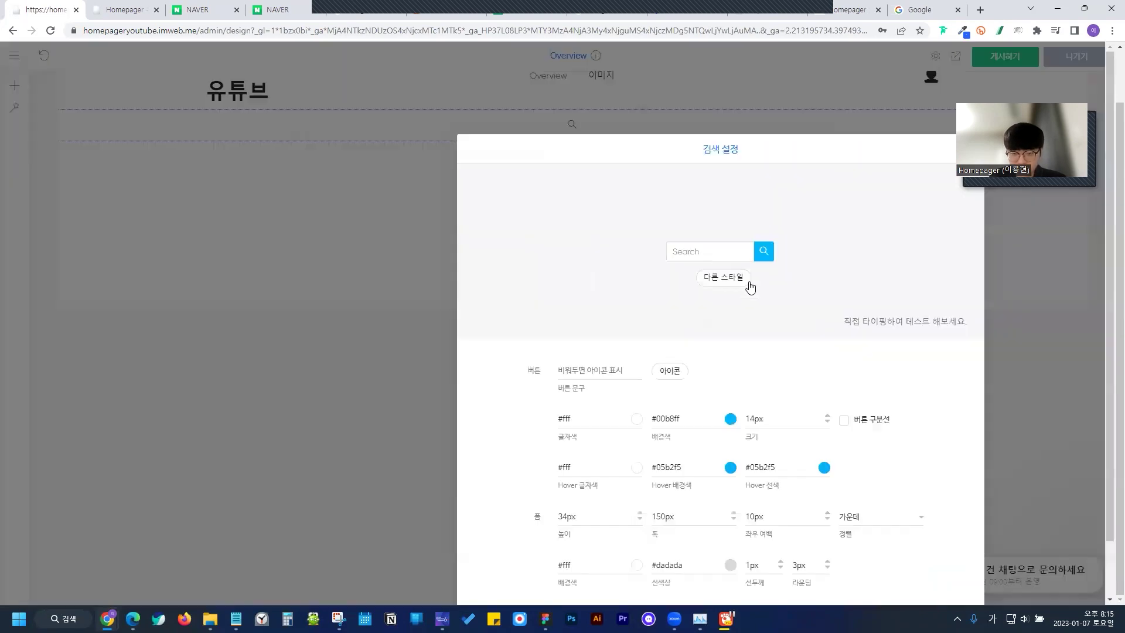
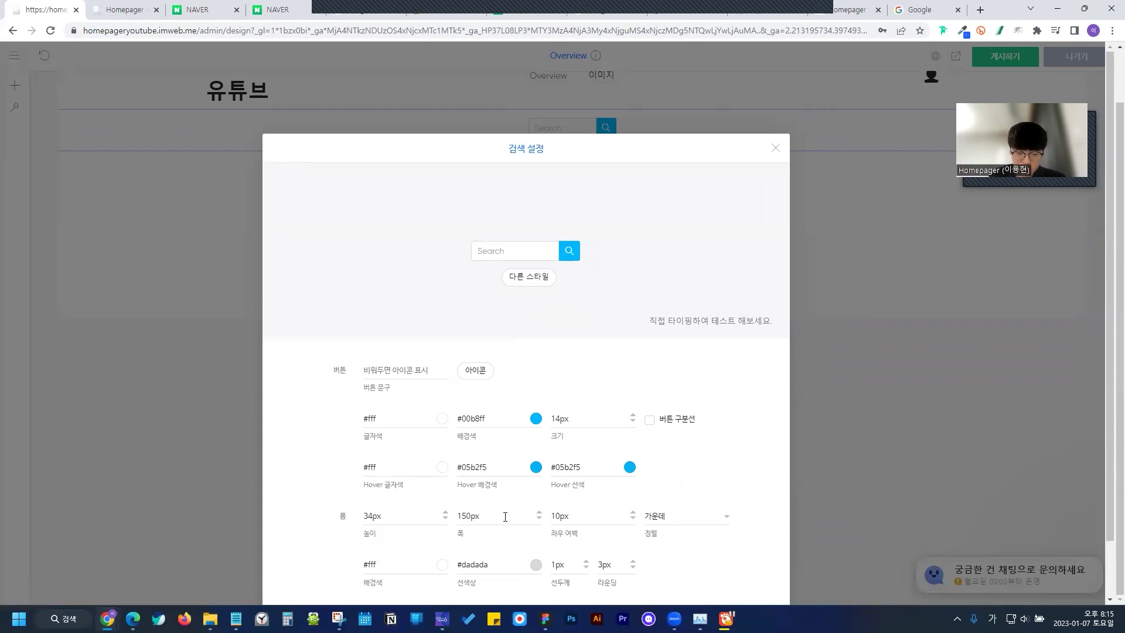
Set the search form's width (폭) to 200px and close the search settings
double_click(481, 517)
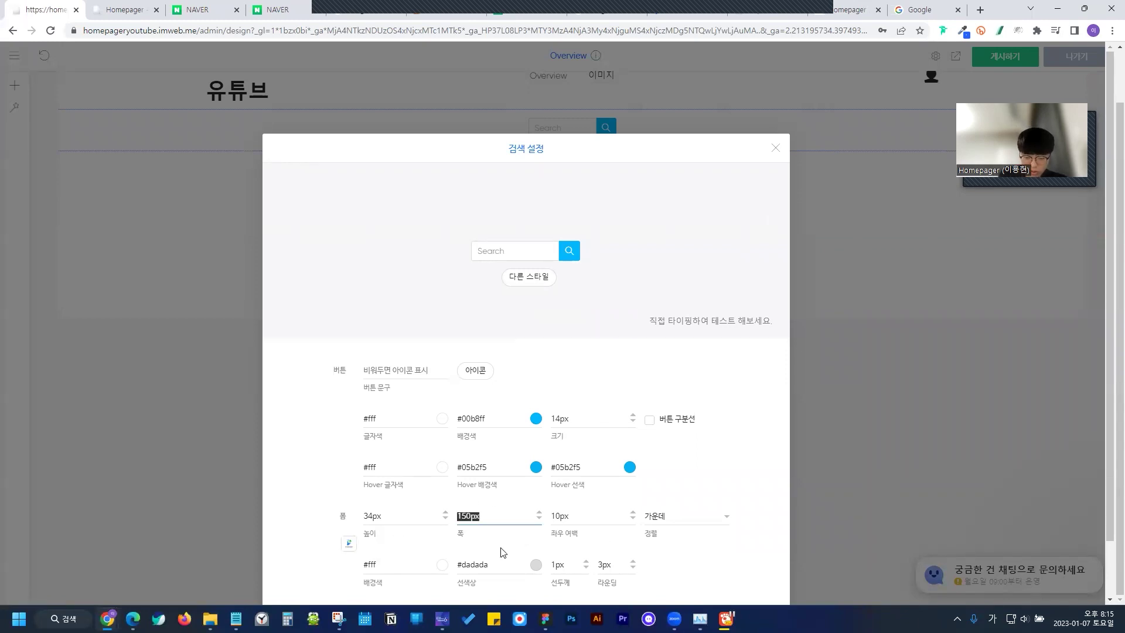
text(200px)
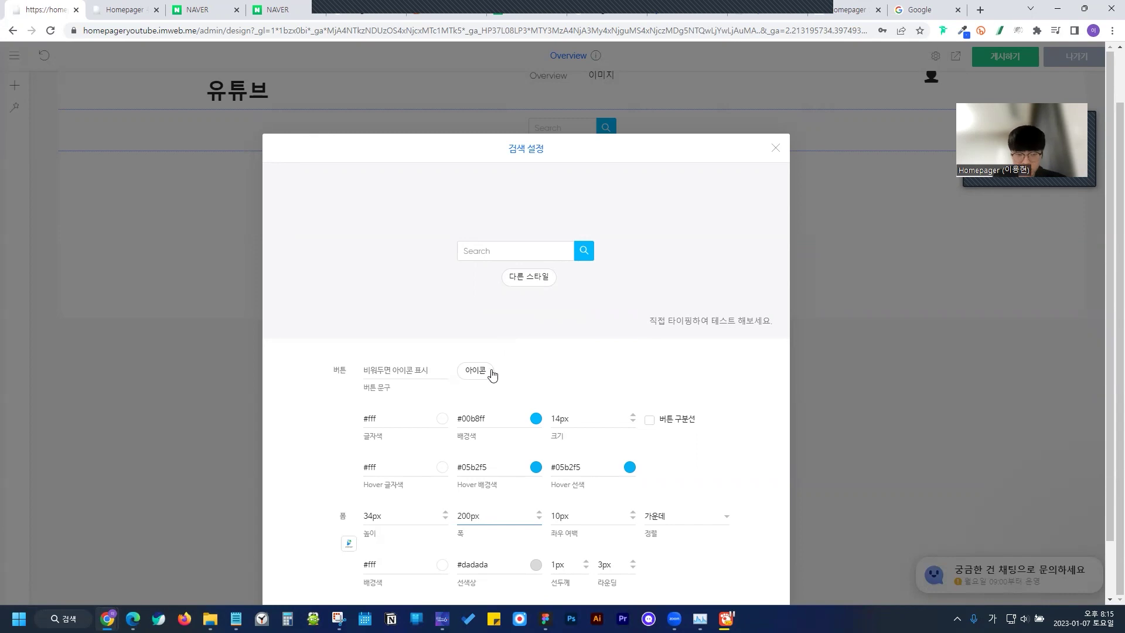
click(775, 147)
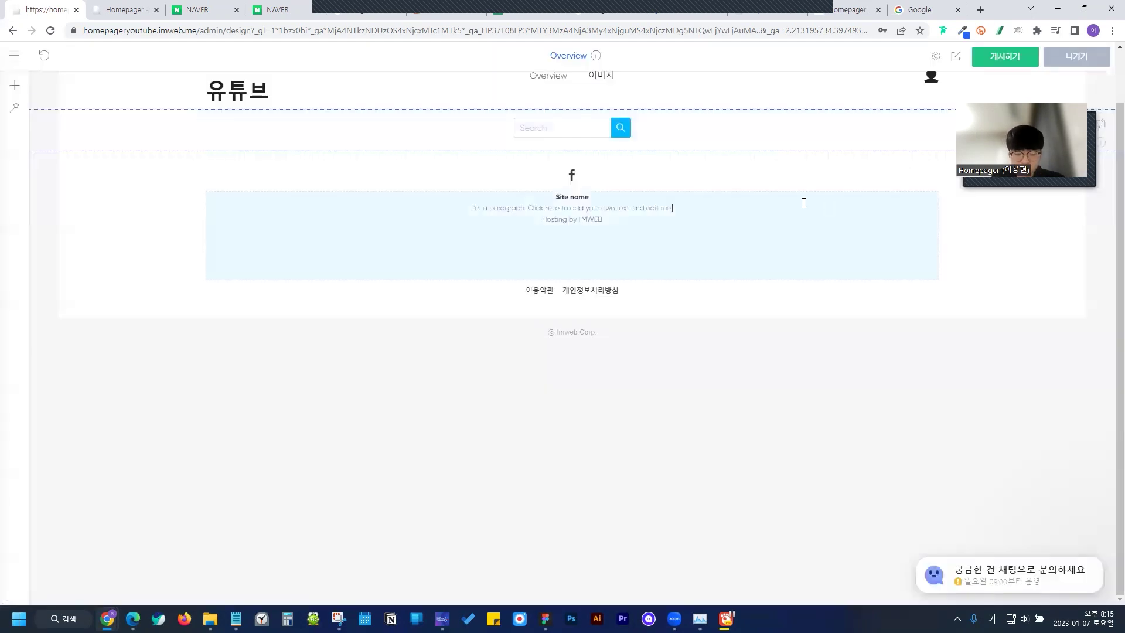
Delete the search widget and add a board (게시판) widget in its place
right_click(606, 124)
click(636, 231)
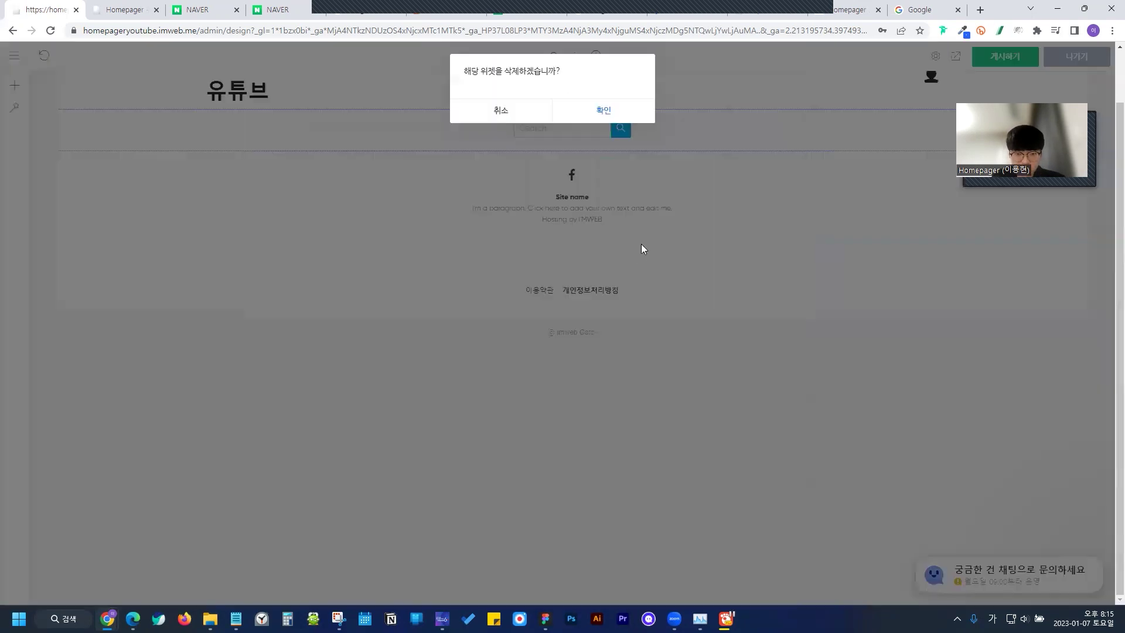
click(609, 115)
click(573, 176)
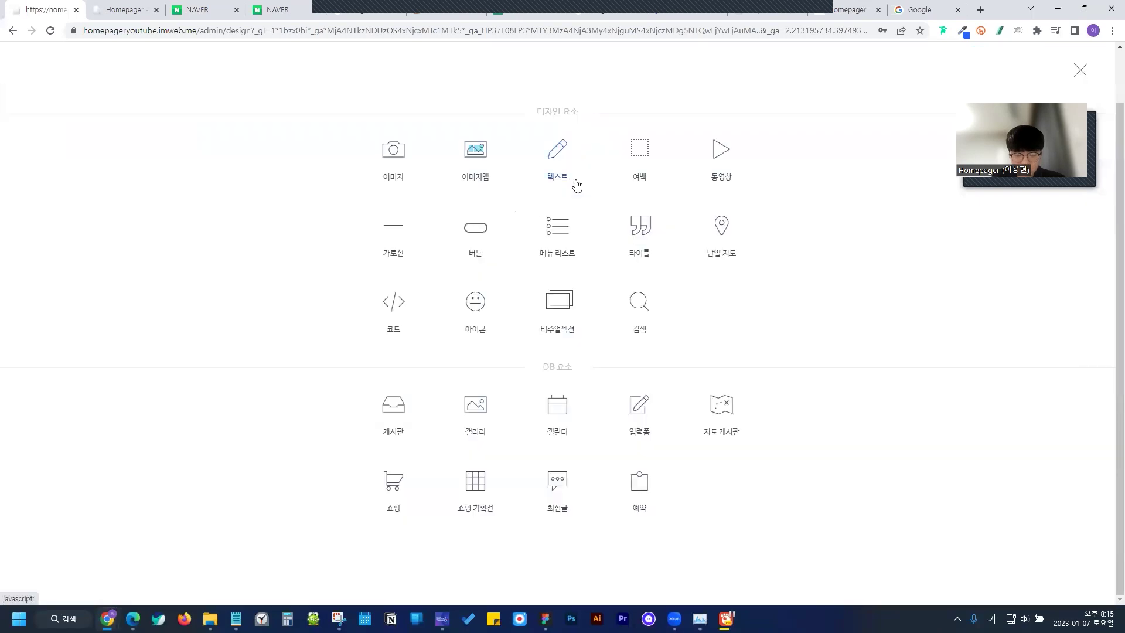
click(402, 410)
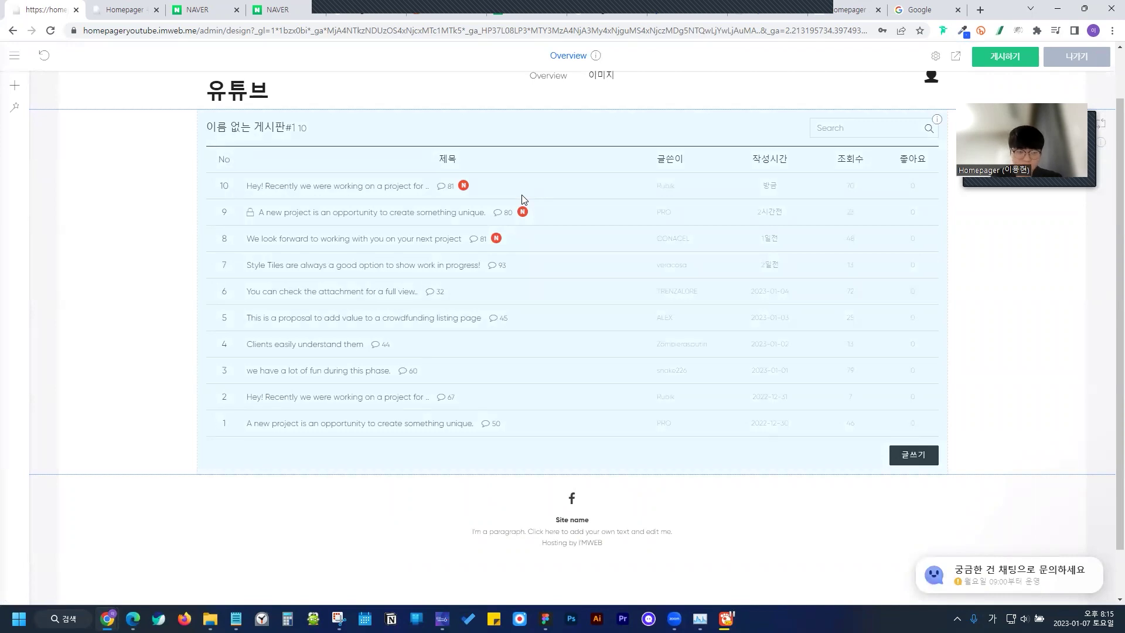
Rename the board as 게시판, check the linked board choices and close the board settings
right_click(523, 198)
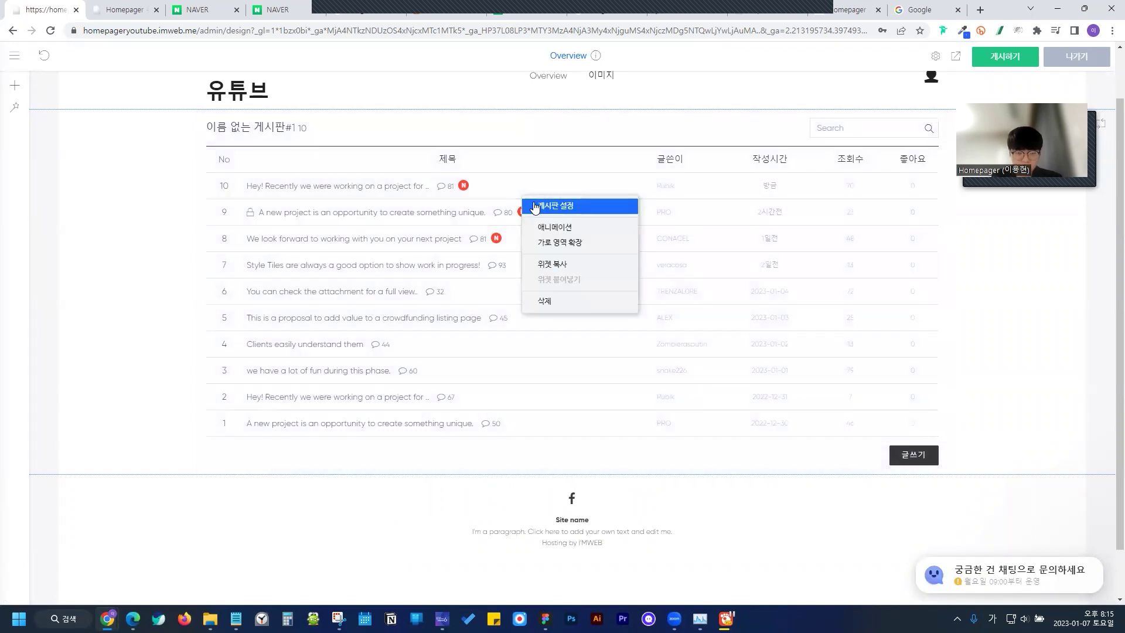
click(535, 206)
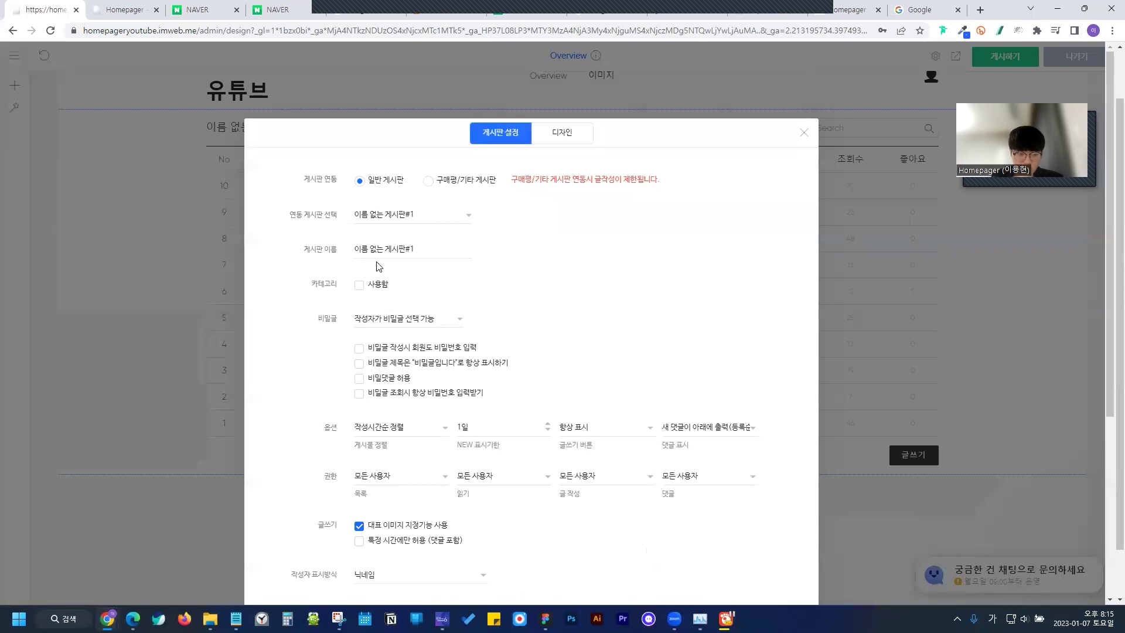
drag(417, 249, 341, 253)
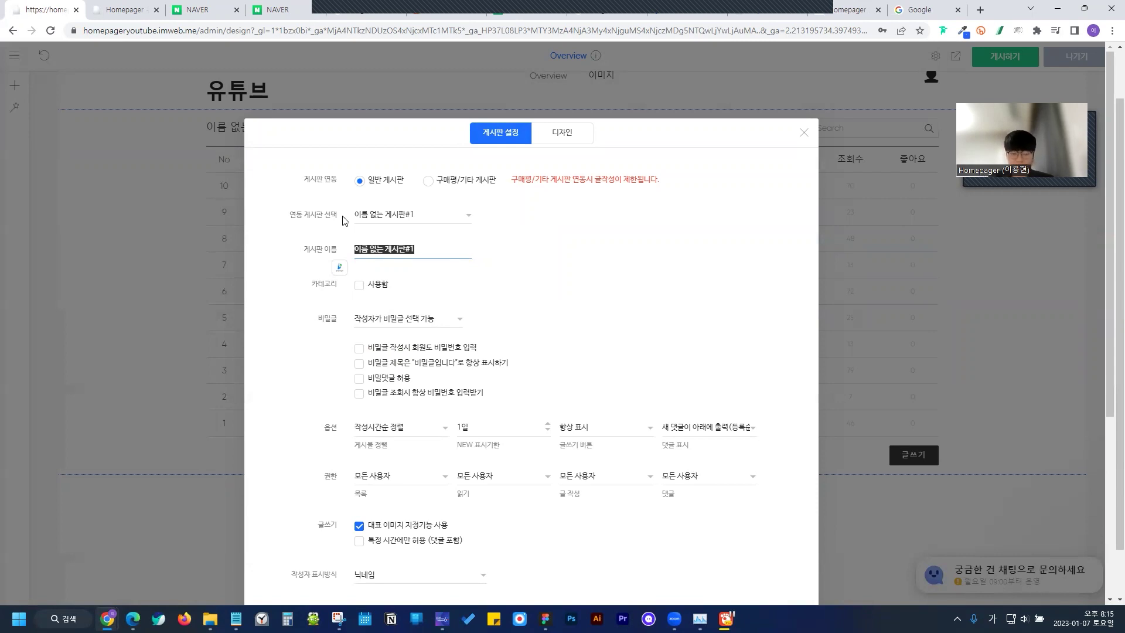
text(ㄱ)
key(BackSpace)
text(게시판)
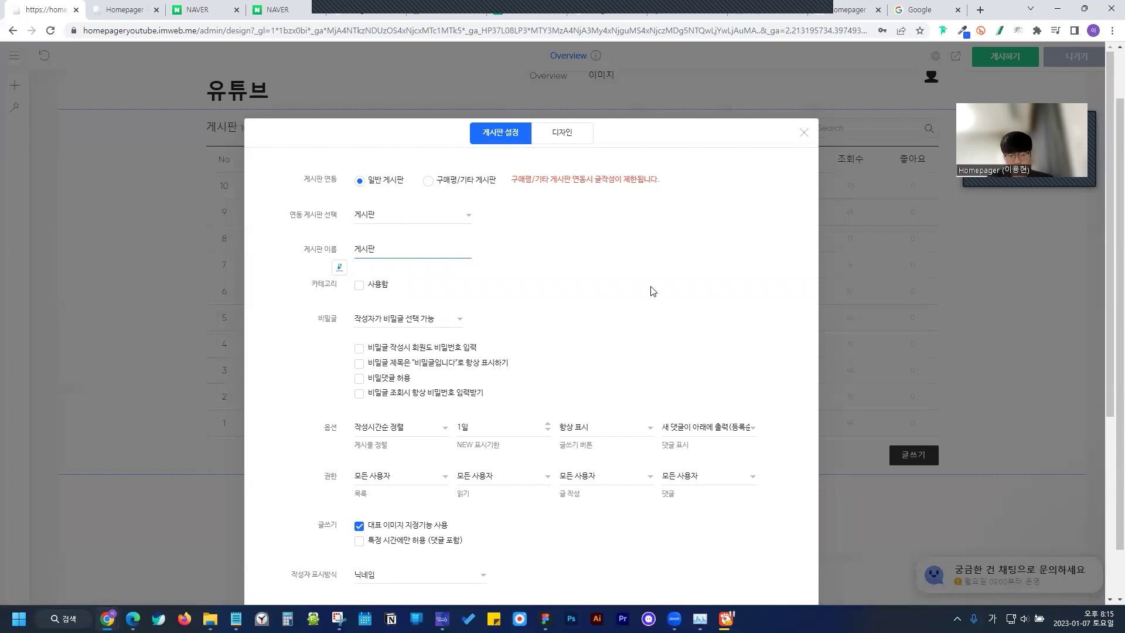
click(393, 225)
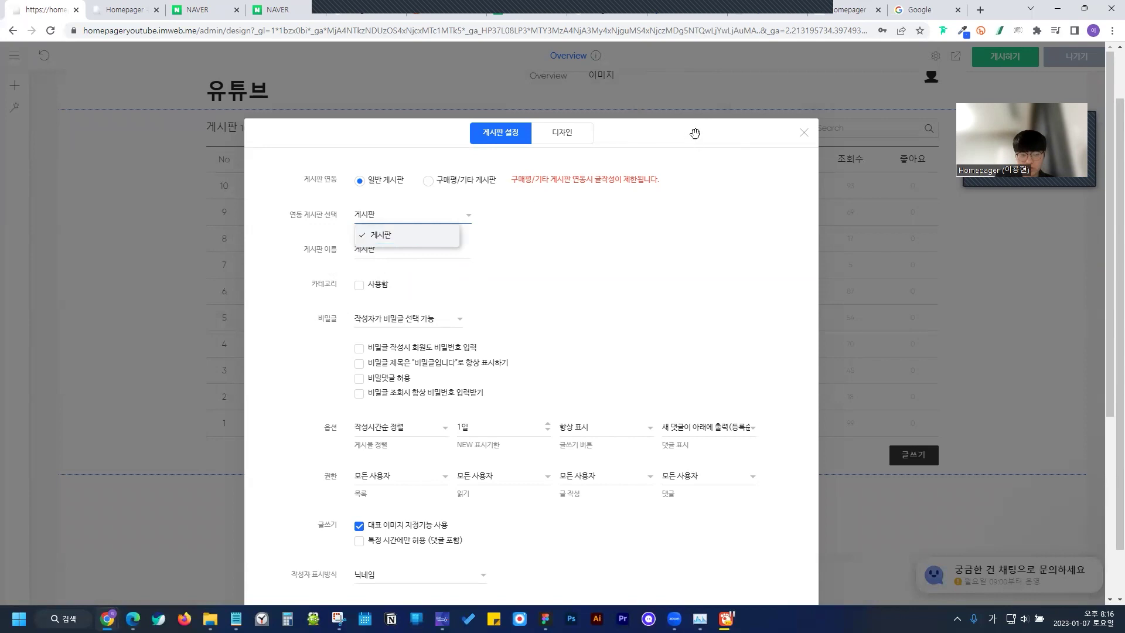
click(803, 134)
click(803, 133)
Delete the board widget and add a gallery (갤러리) widget in its place
right_click(518, 215)
click(558, 323)
click(624, 109)
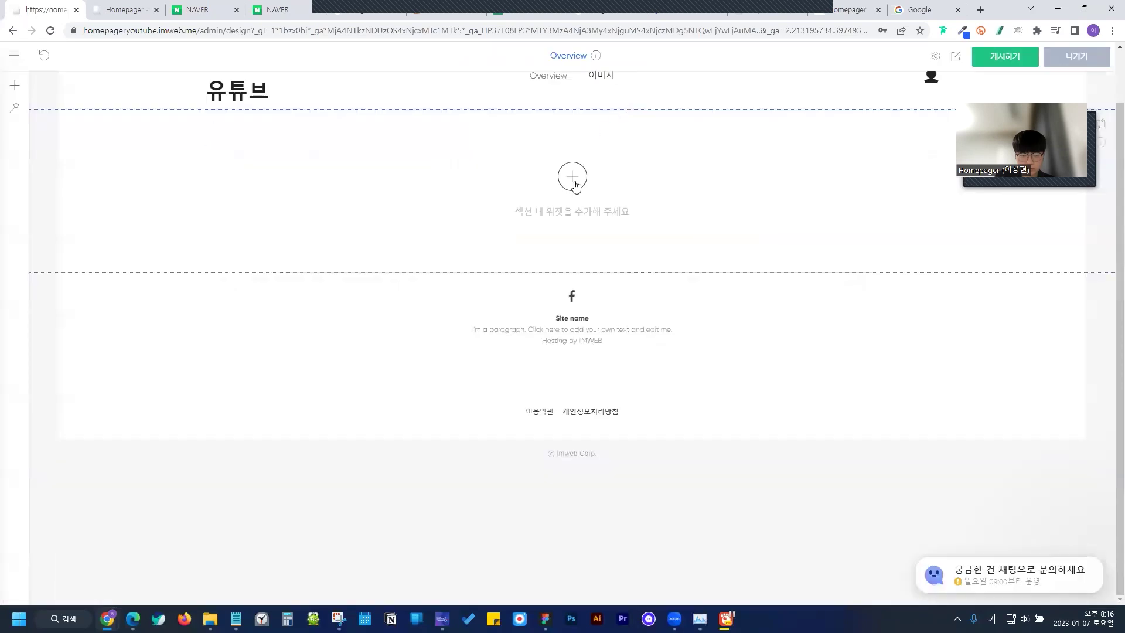
click(573, 178)
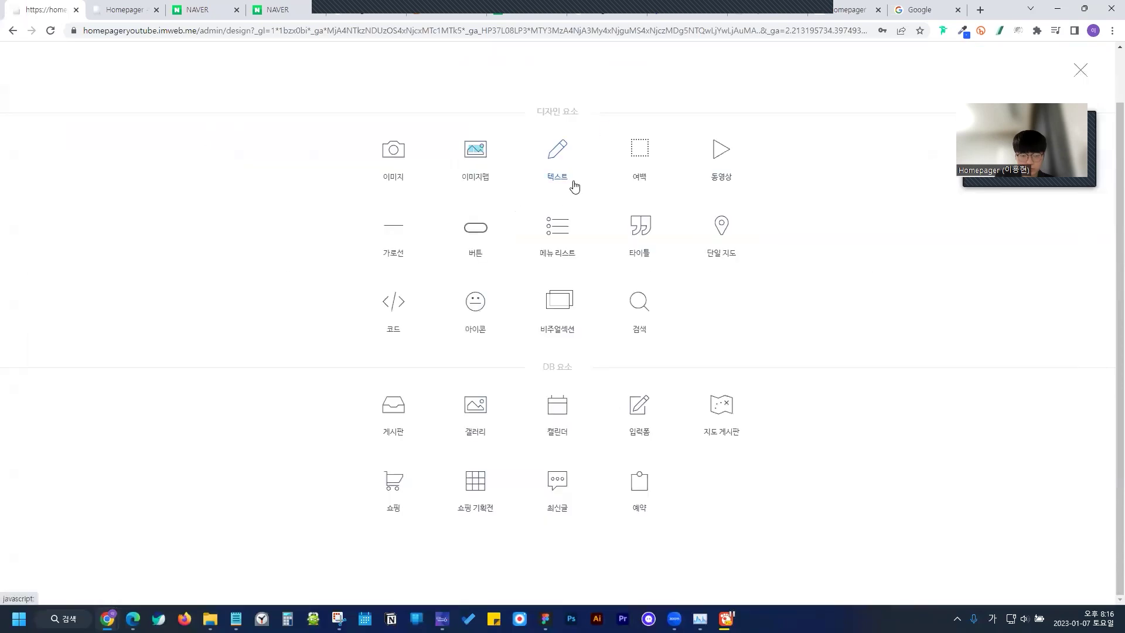
click(490, 410)
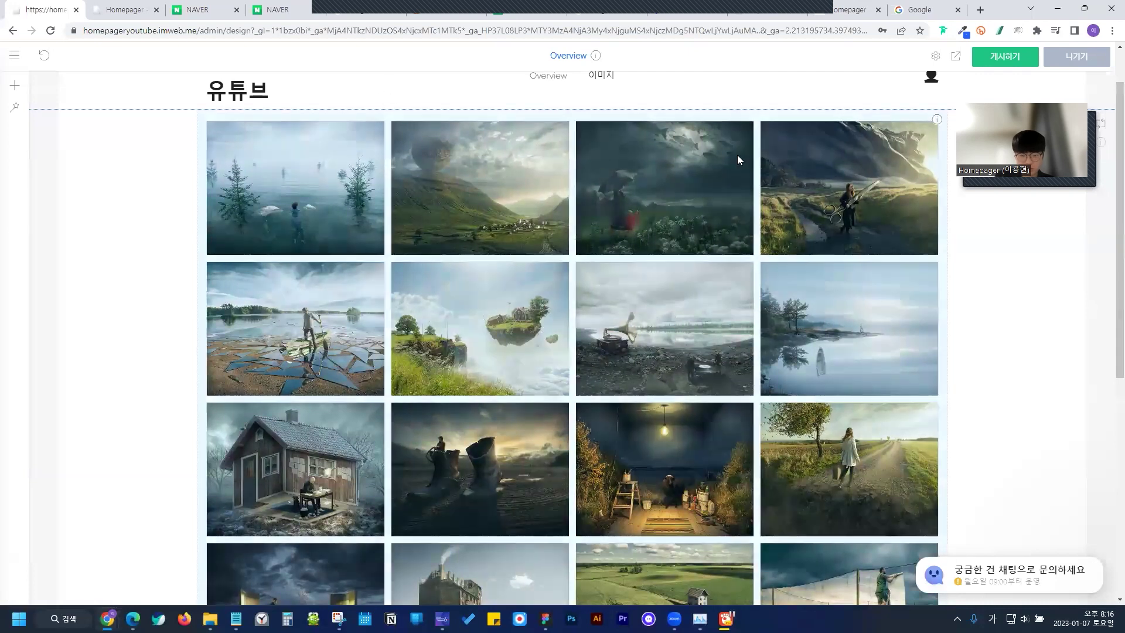
Open the gallery settings and try the option for adding images to the gallery
right_click(663, 187)
click(677, 198)
click(532, 381)
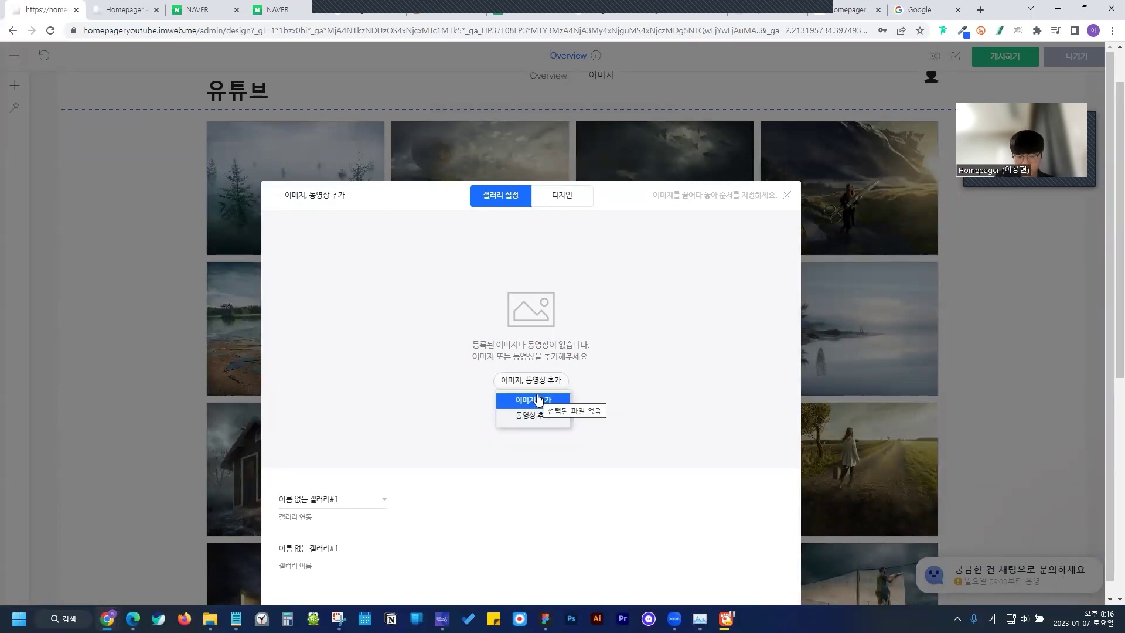
click(538, 400)
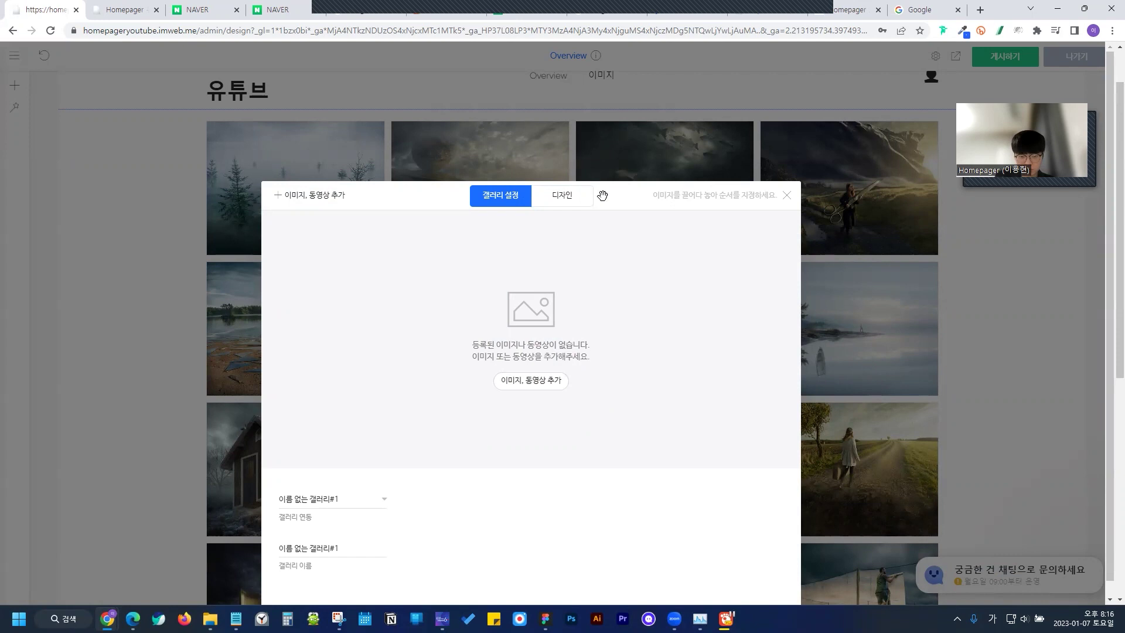
Review the gallery's design settings and the alternative grid, masonry and slide layouts
click(577, 202)
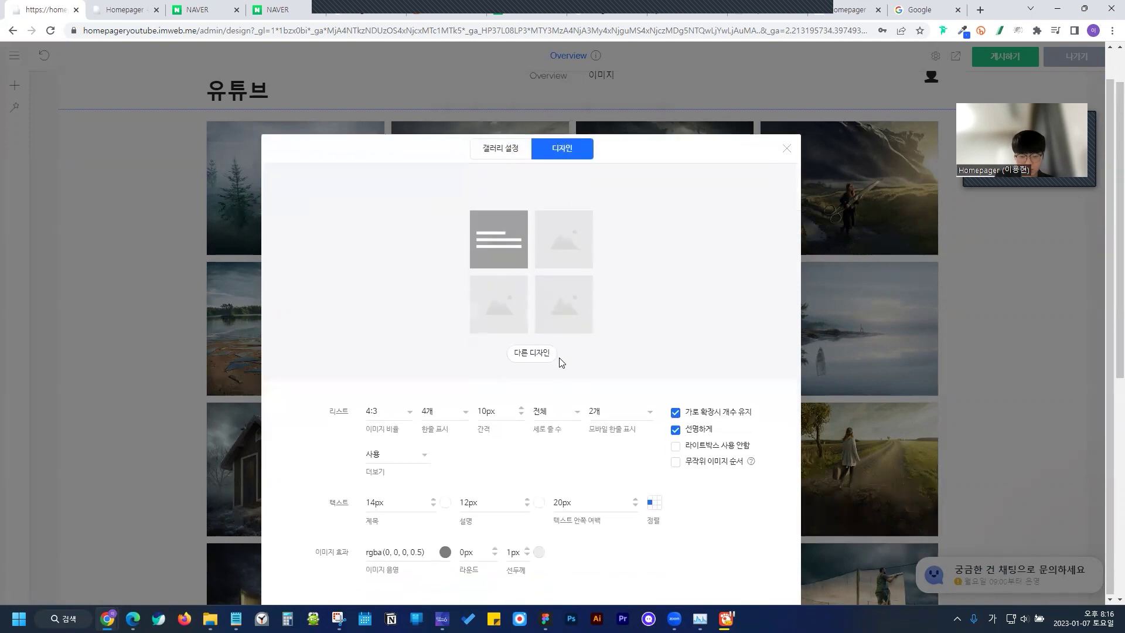
scroll(555, 352, down, 2)
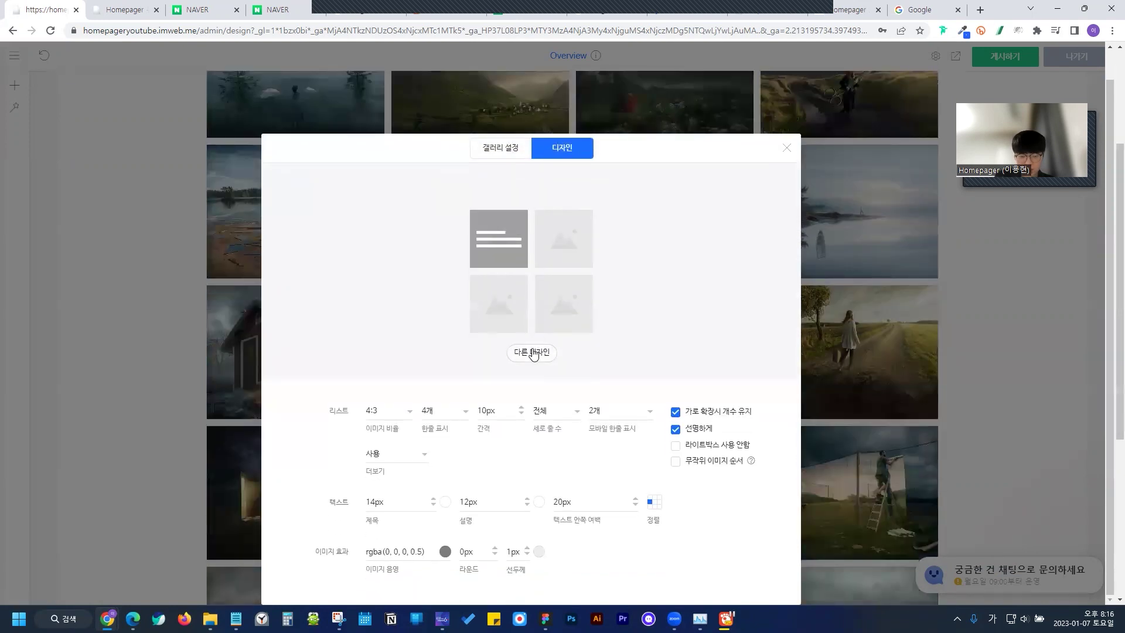
click(533, 354)
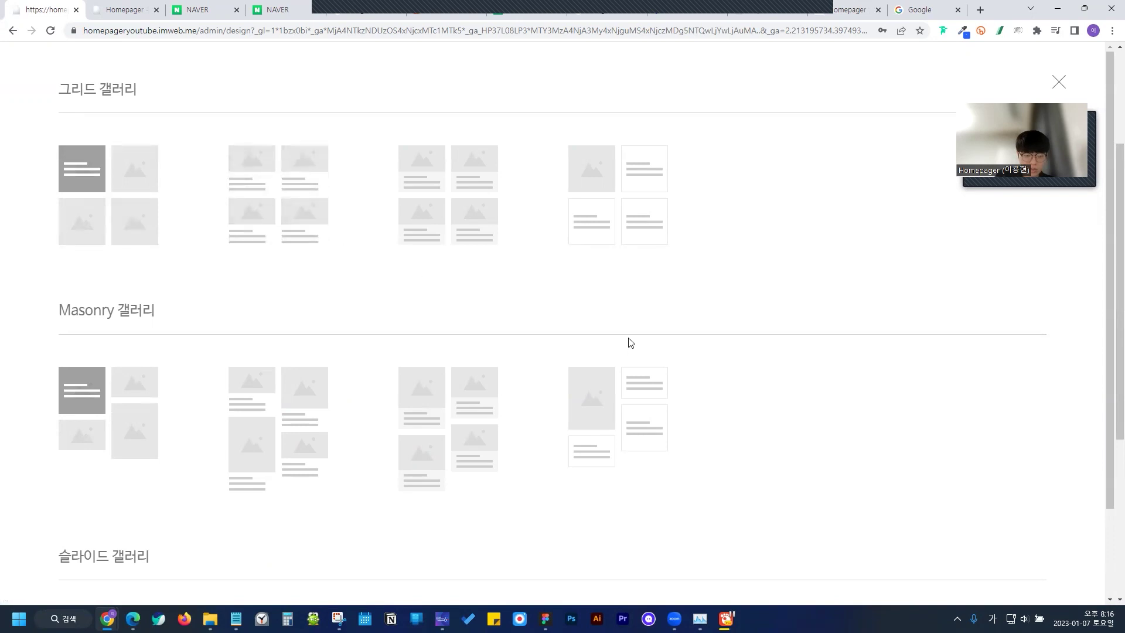
scroll(631, 345, down, 2)
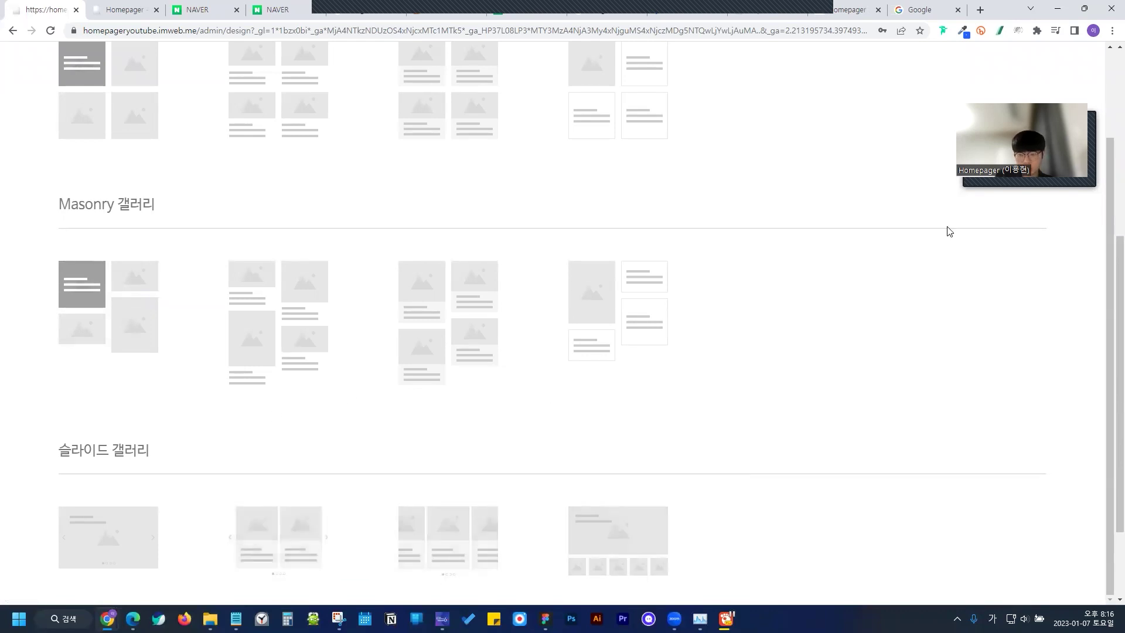
Leave the gallery layout choices without changing the design and close the gallery settings
scroll(802, 132, up, 2)
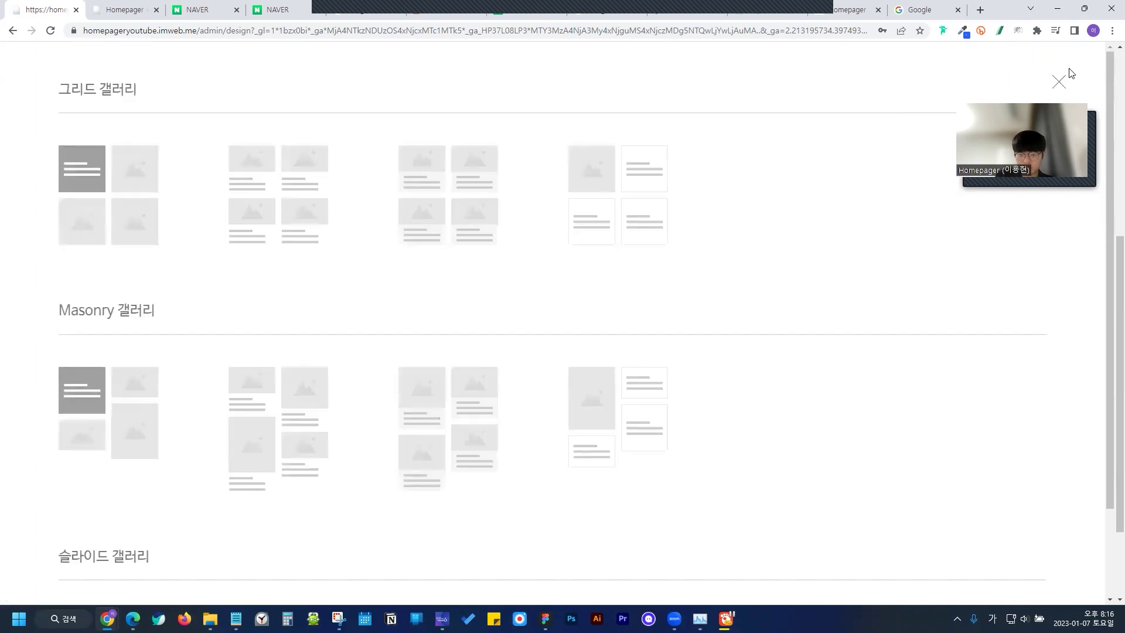
click(1061, 76)
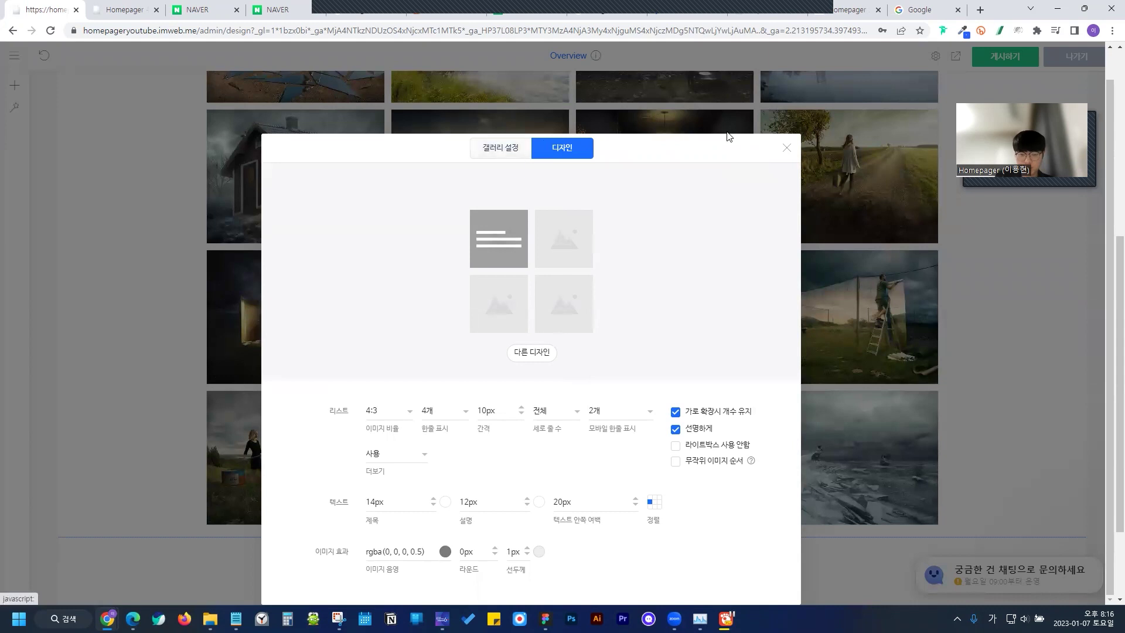
click(786, 147)
Delete the gallery widget and add an input form (입력폼) widget in its place
right_click(761, 185)
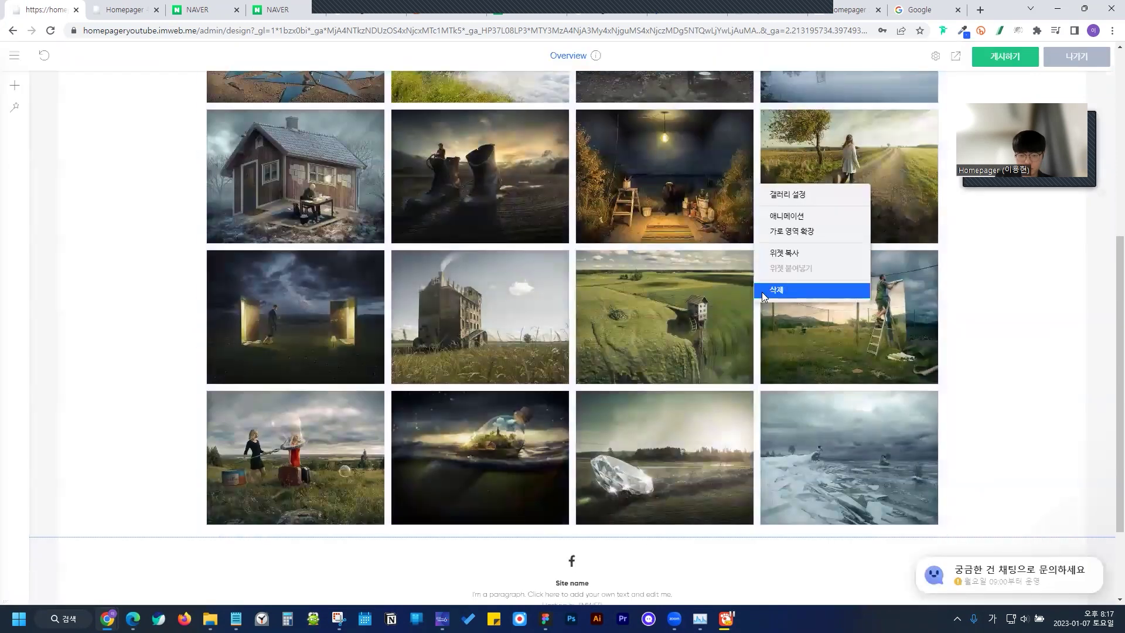
click(786, 287)
click(609, 115)
click(572, 176)
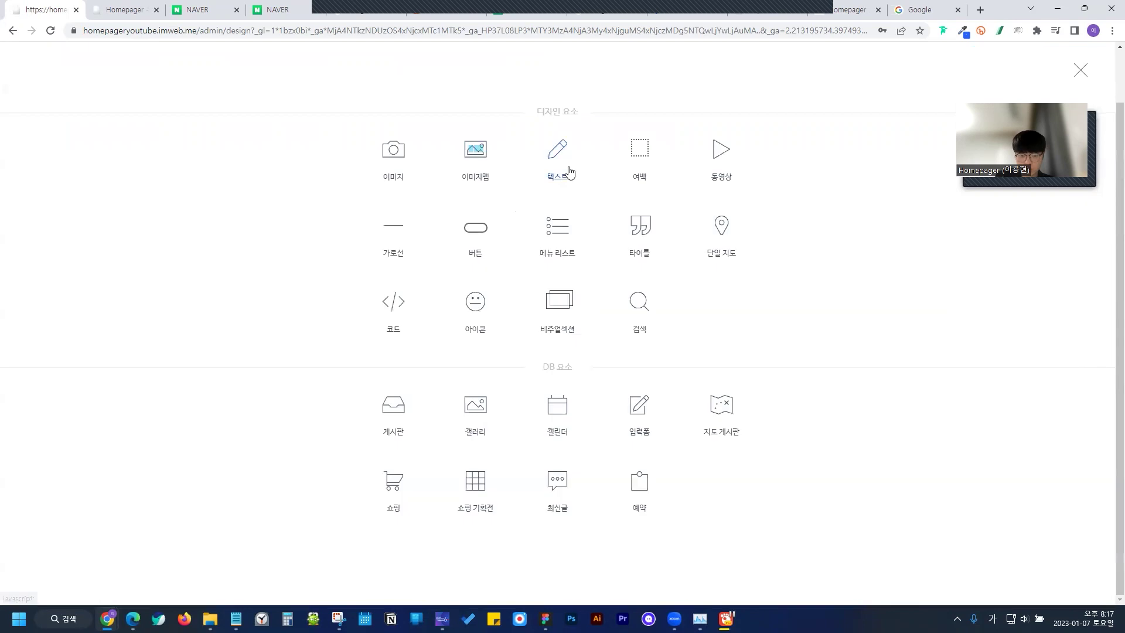
click(639, 407)
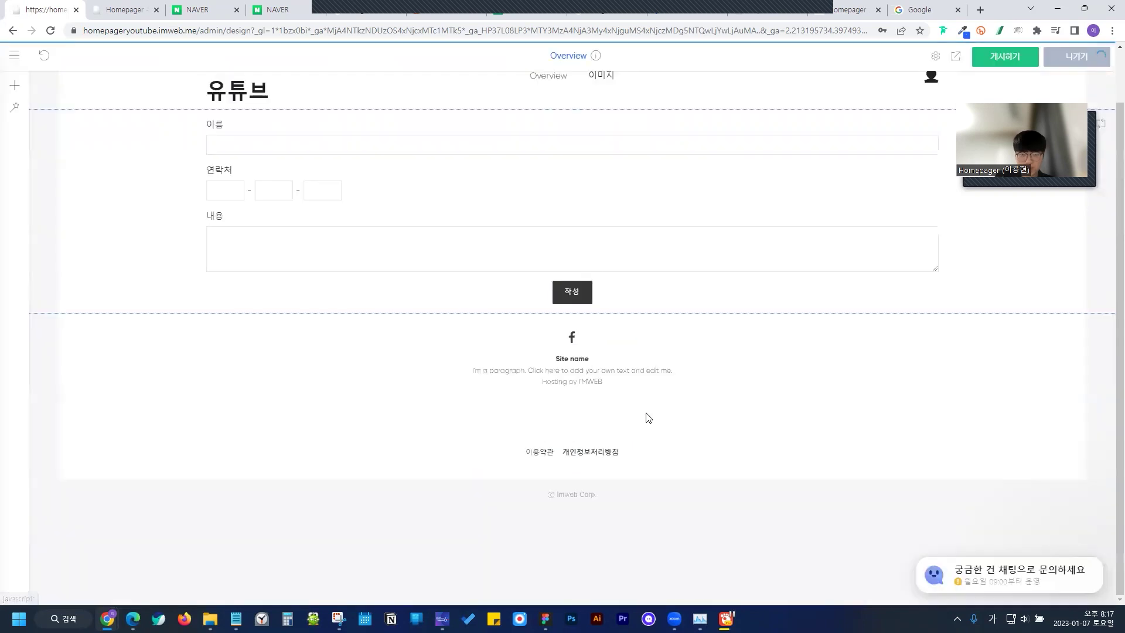
Switch to the homepager.kr site, dismiss its popup and examine the free consultation form (무료상담 신청하기) as an example of an input form
click(843, 11)
click(200, 72)
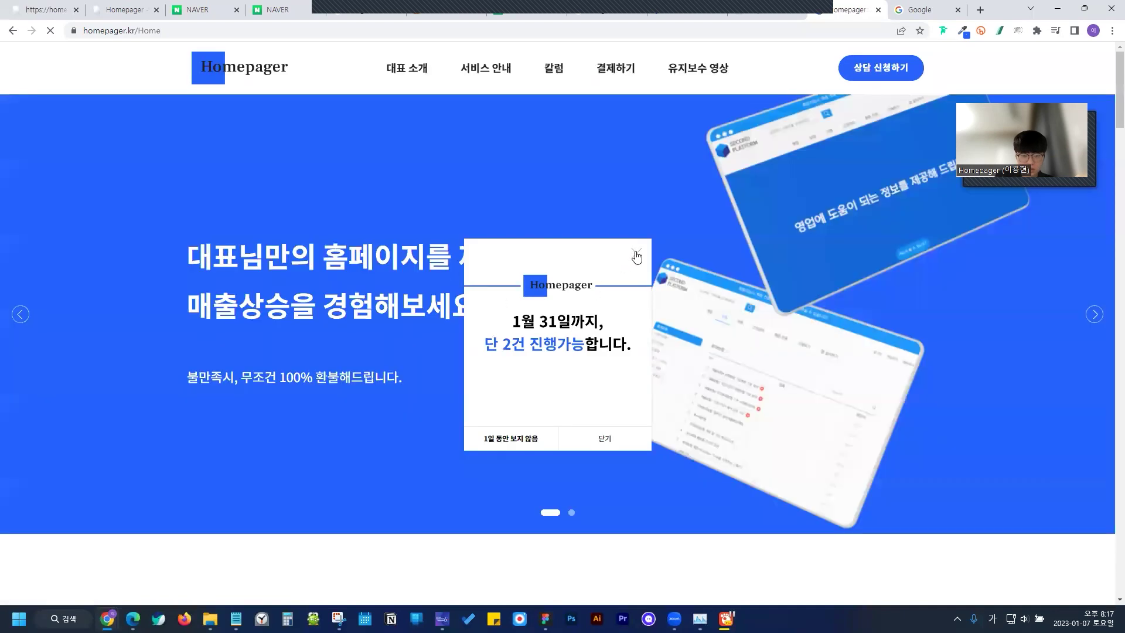
click(636, 257)
scroll(672, 360, down, 18)
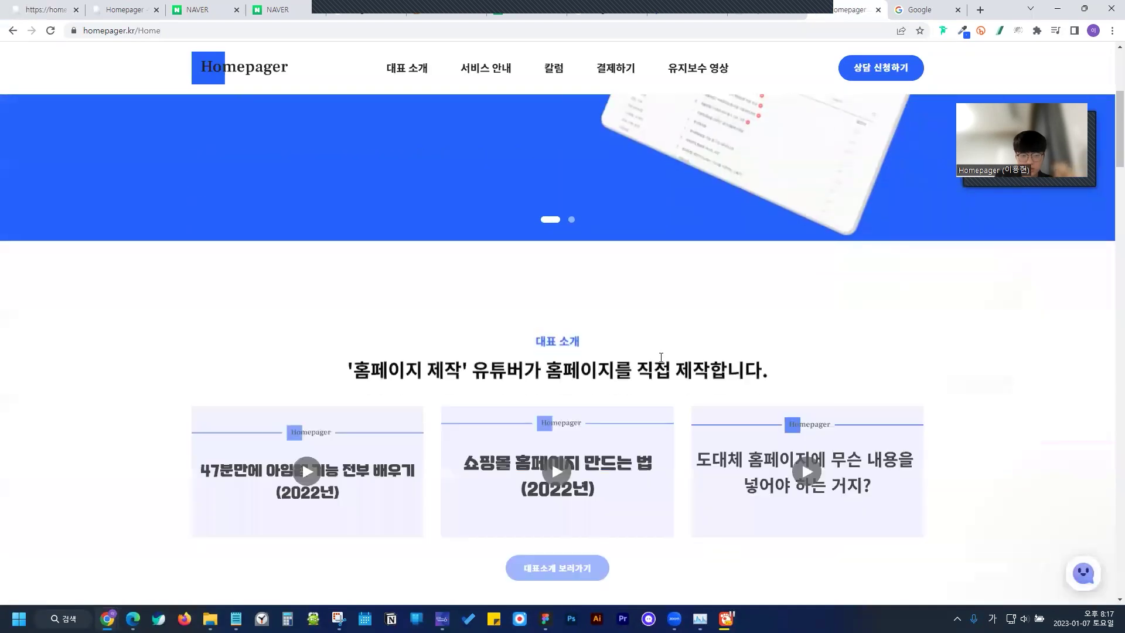
scroll(648, 345, down, 20)
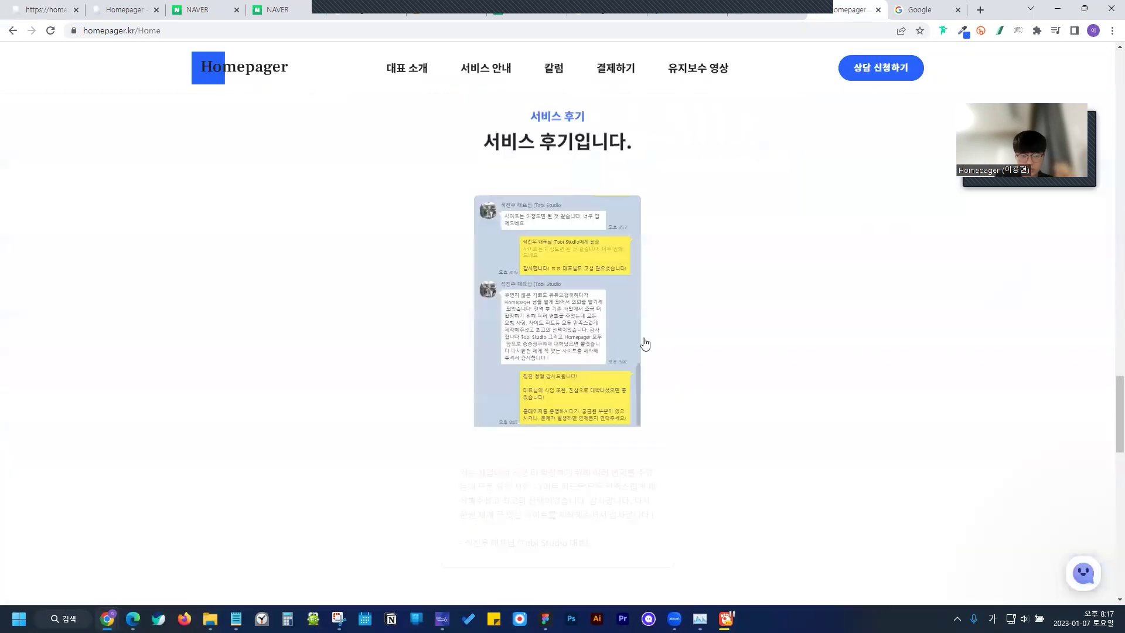
scroll(647, 325, down, 7)
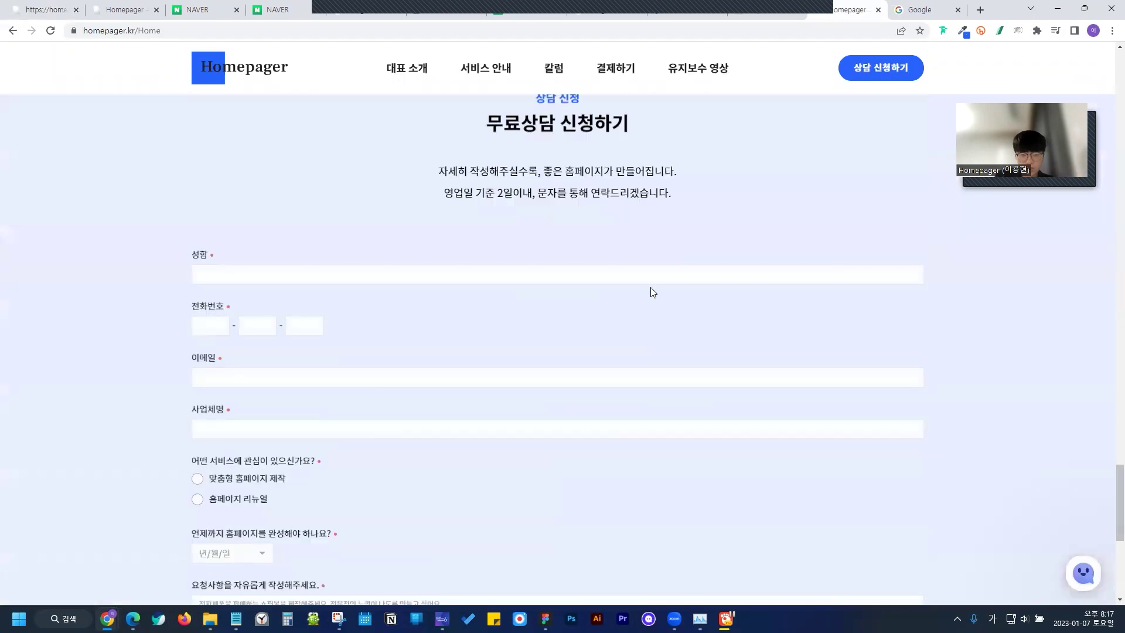
scroll(652, 291, up, 1)
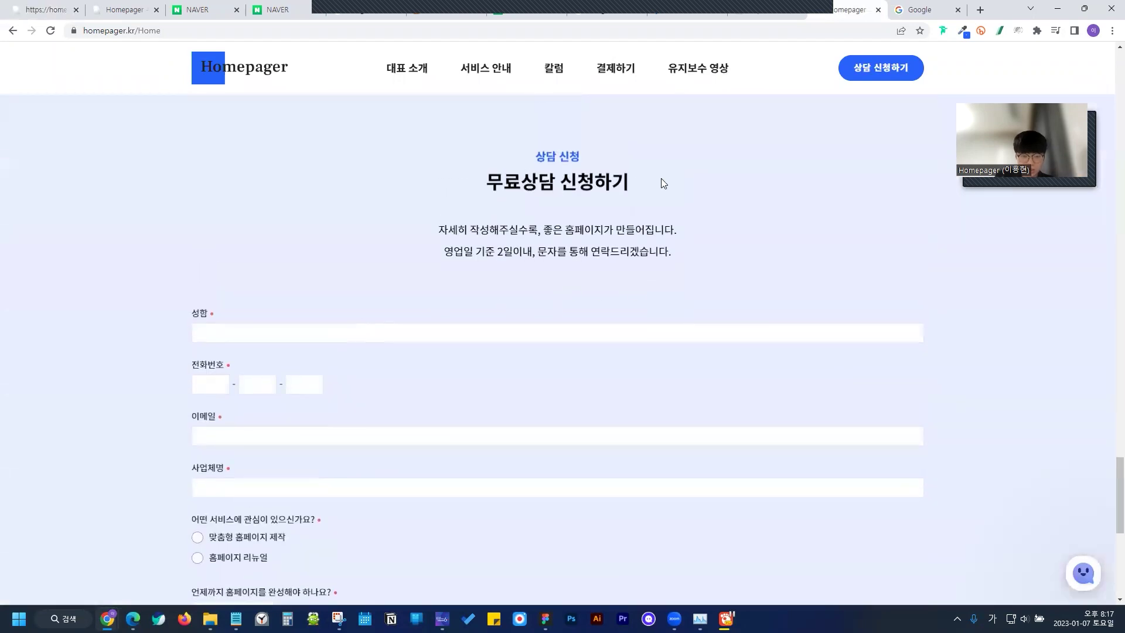
scroll(232, 245, down, 2)
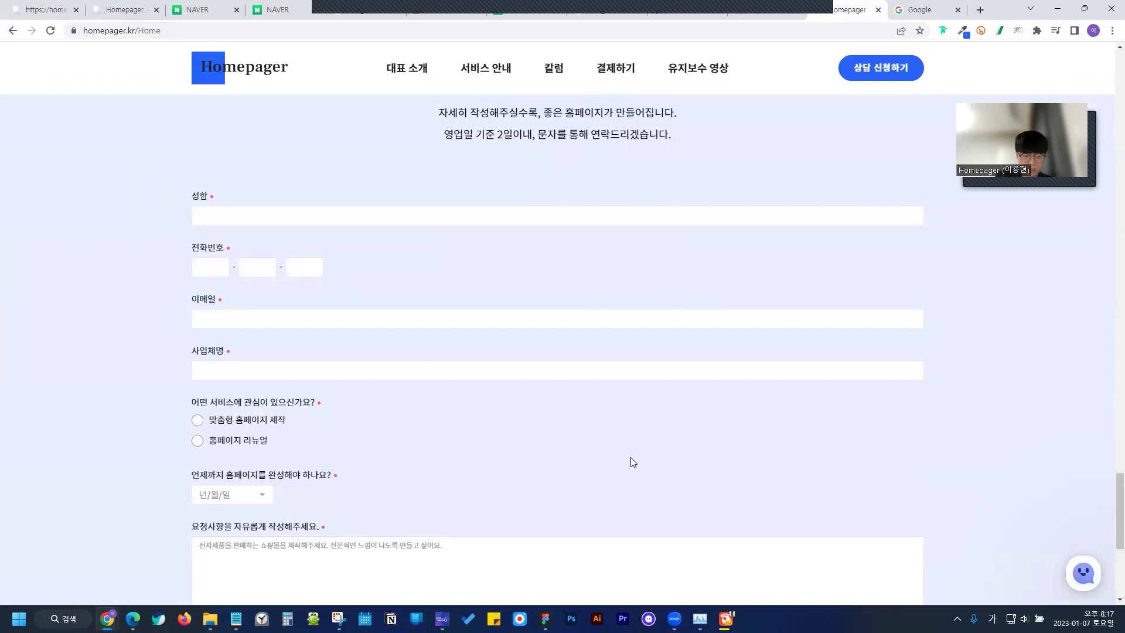
scroll(703, 168, down, 1)
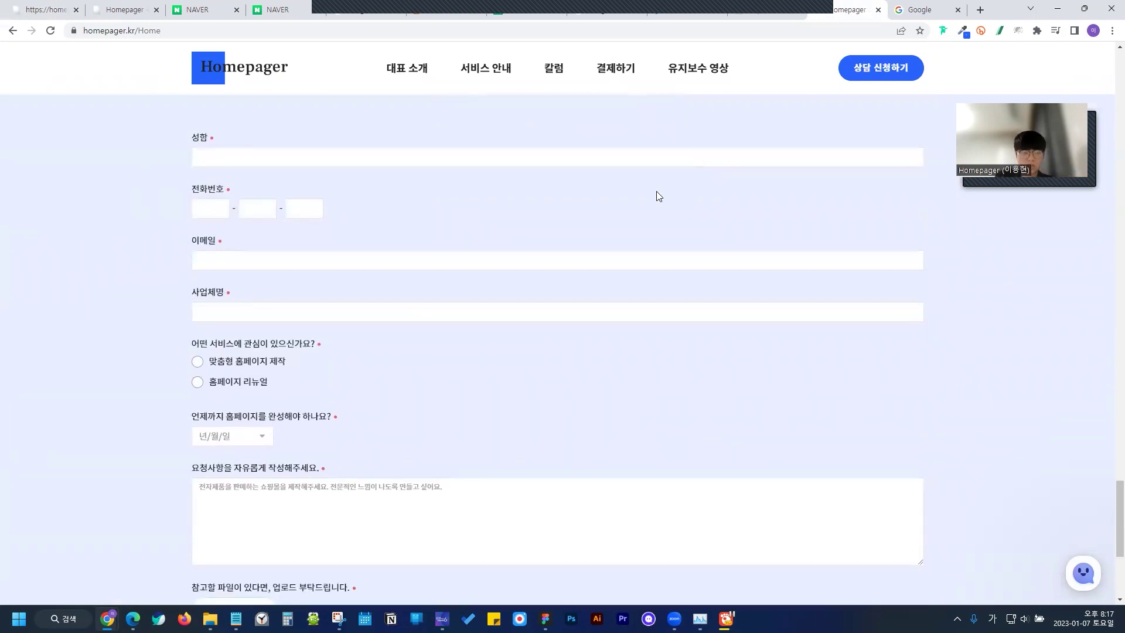
Return to the design editor, delete the input form widget and add a map board (지도 게시판) widget instead
click(44, 9)
right_click(583, 257)
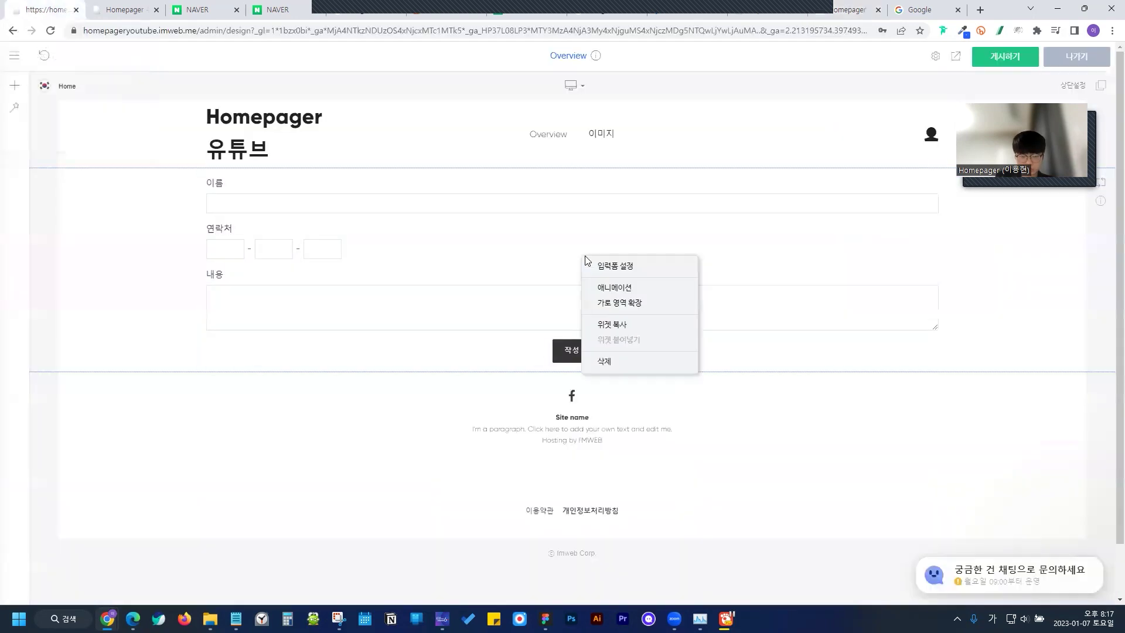
click(632, 359)
click(609, 122)
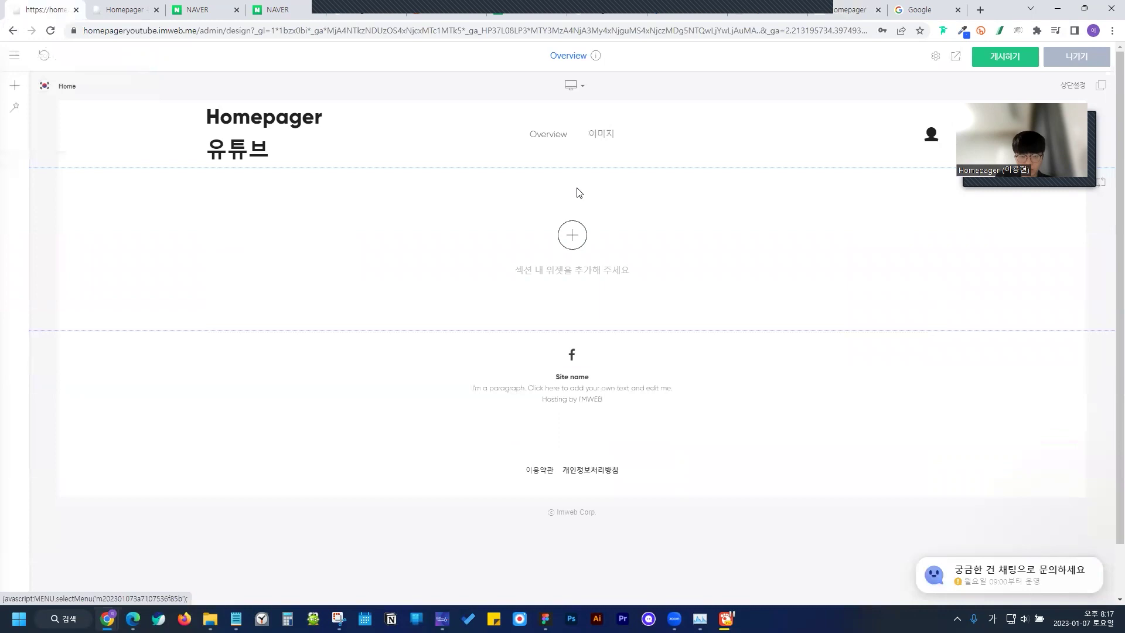
click(572, 236)
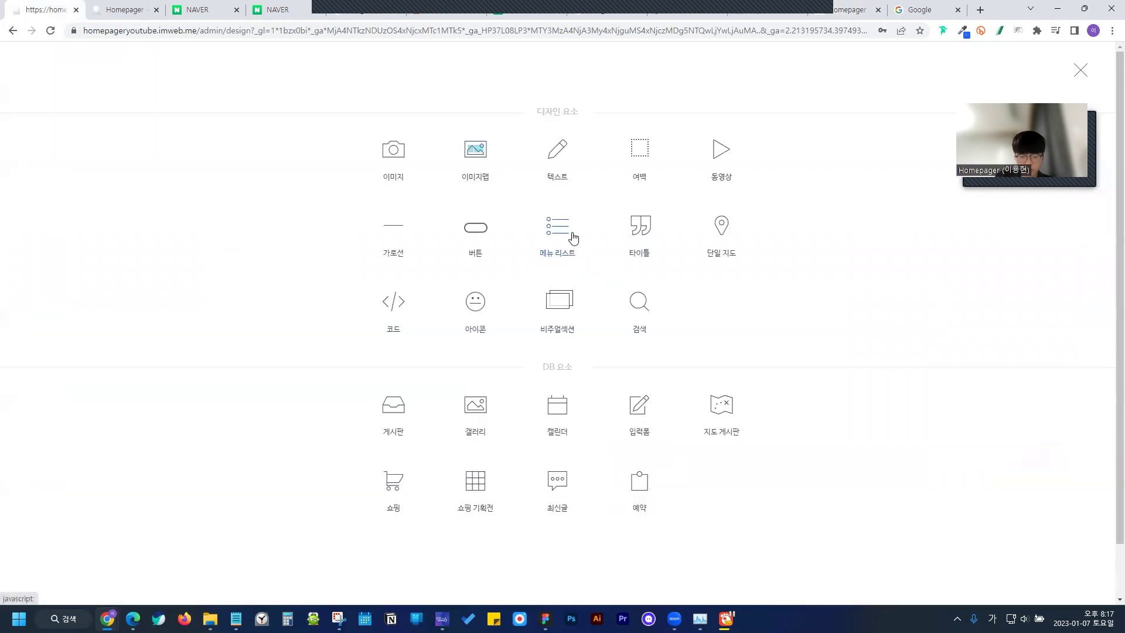
click(724, 413)
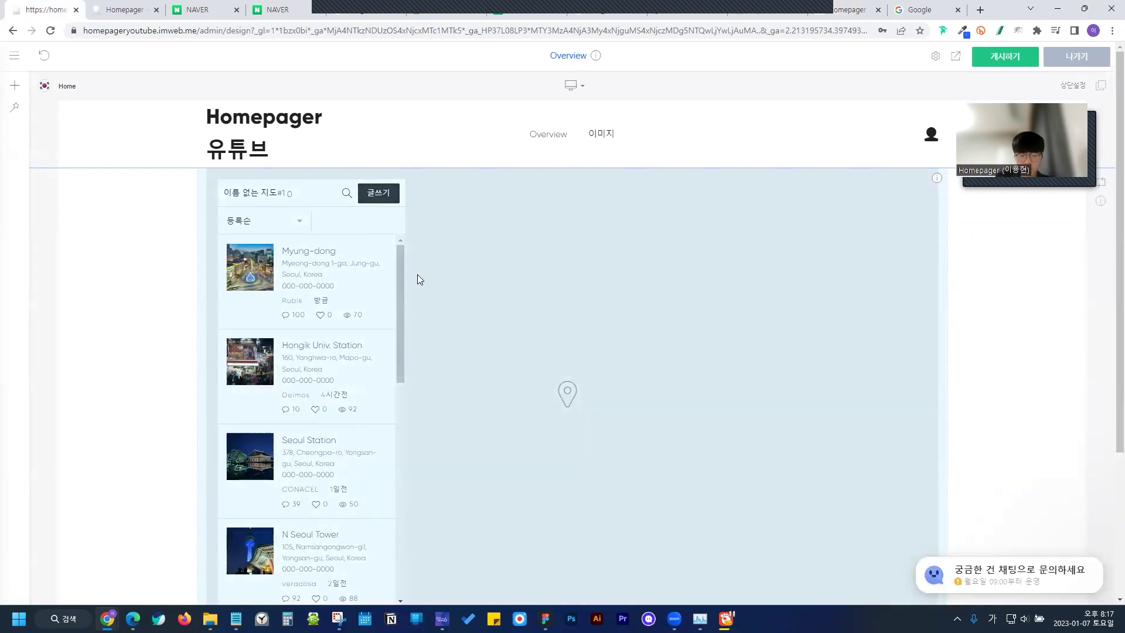
Delete the map board widget from the section
right_click(519, 239)
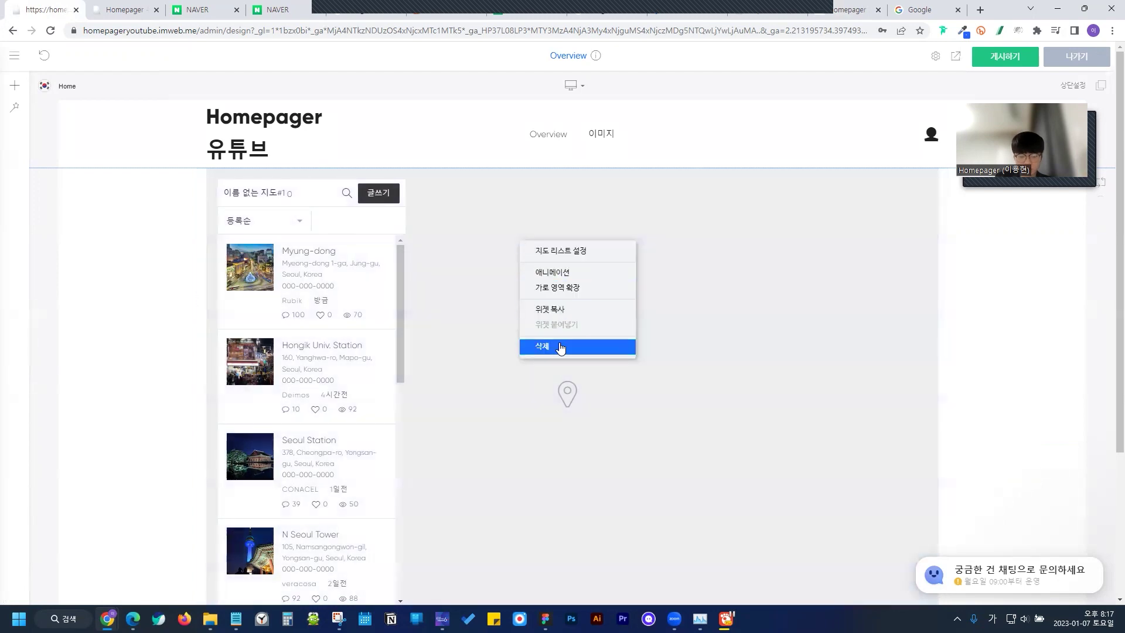
click(709, 260)
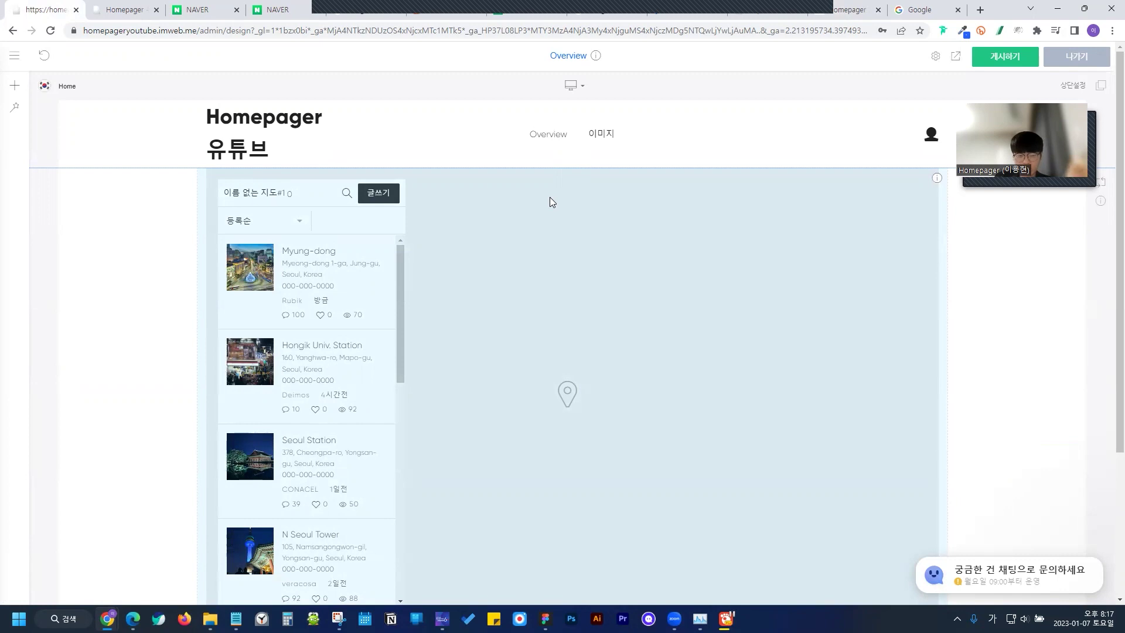
right_click(532, 230)
click(573, 333)
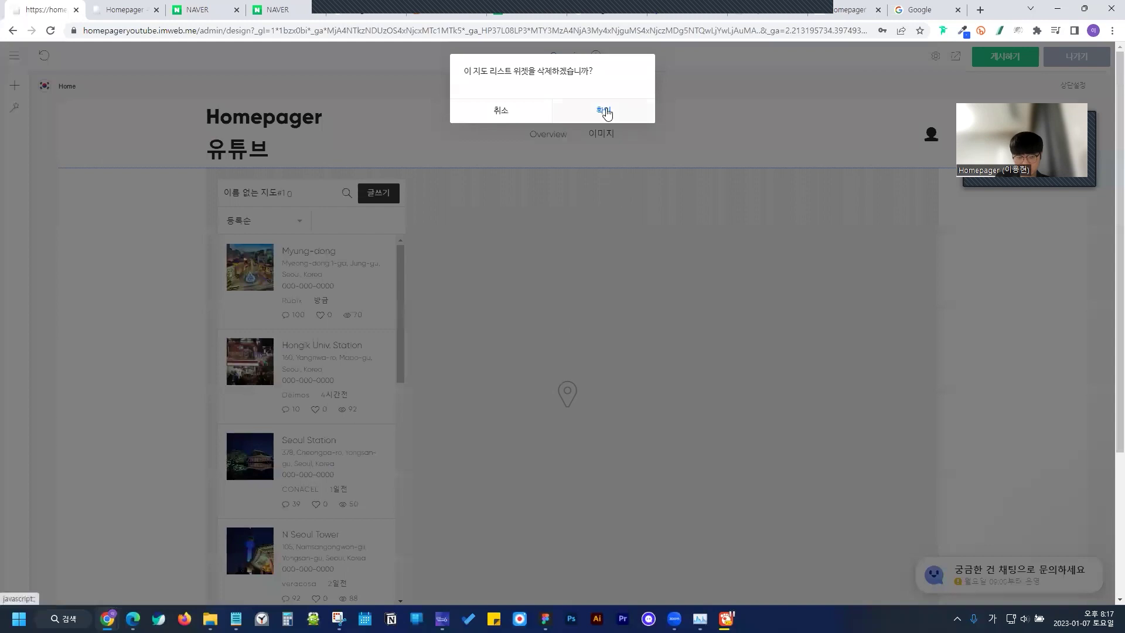
click(602, 111)
Try to add a shopping (쇼핑) widget to the empty section
click(569, 244)
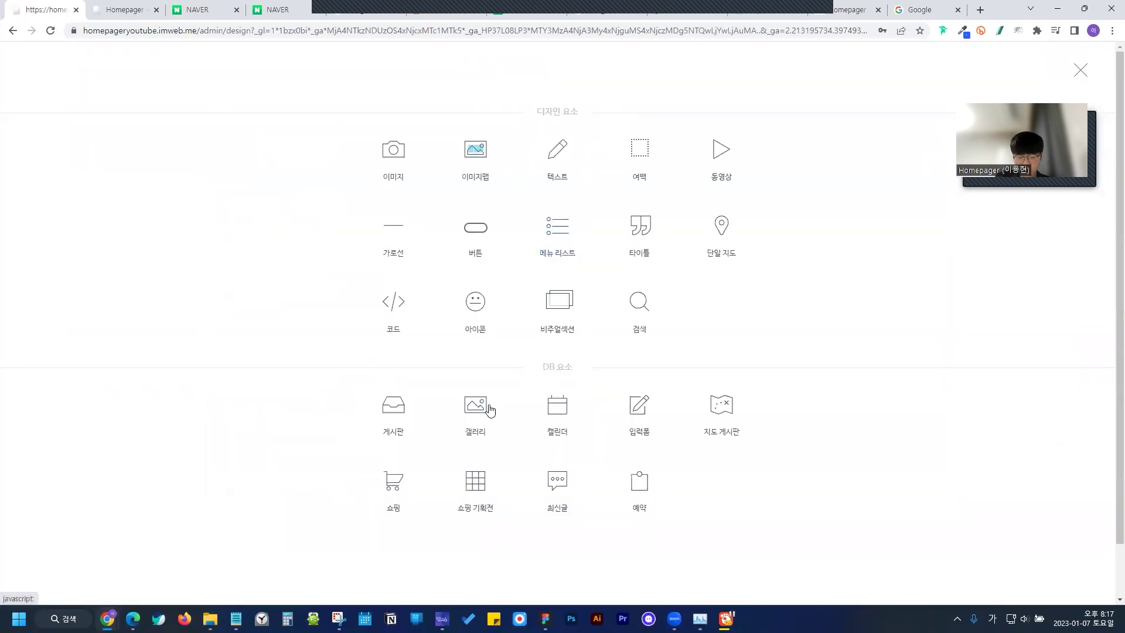
click(386, 480)
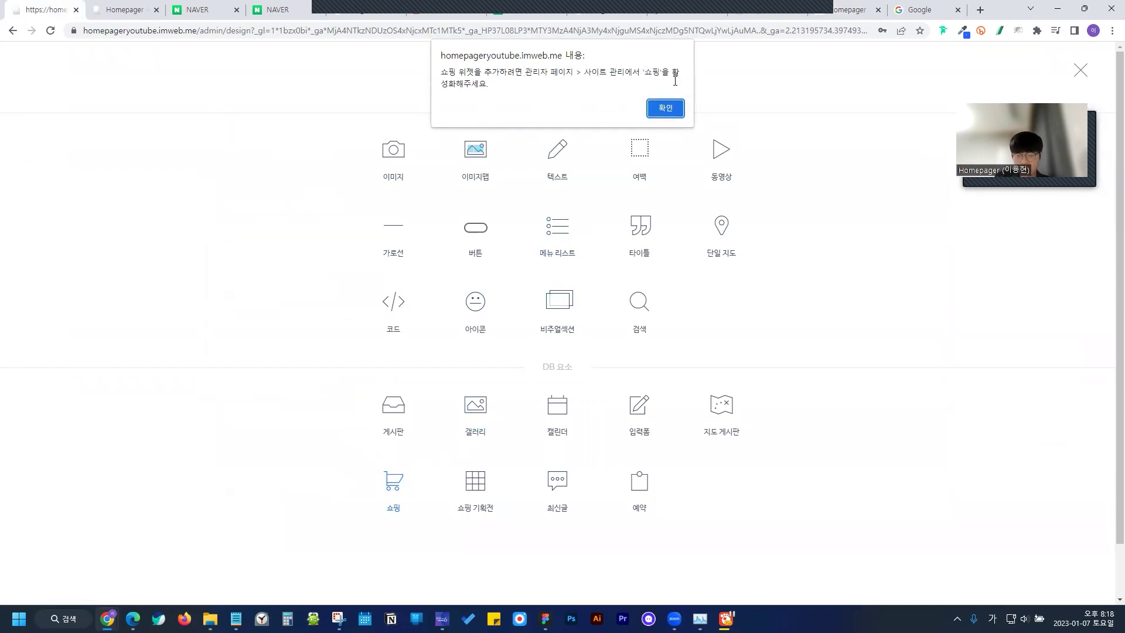
click(664, 108)
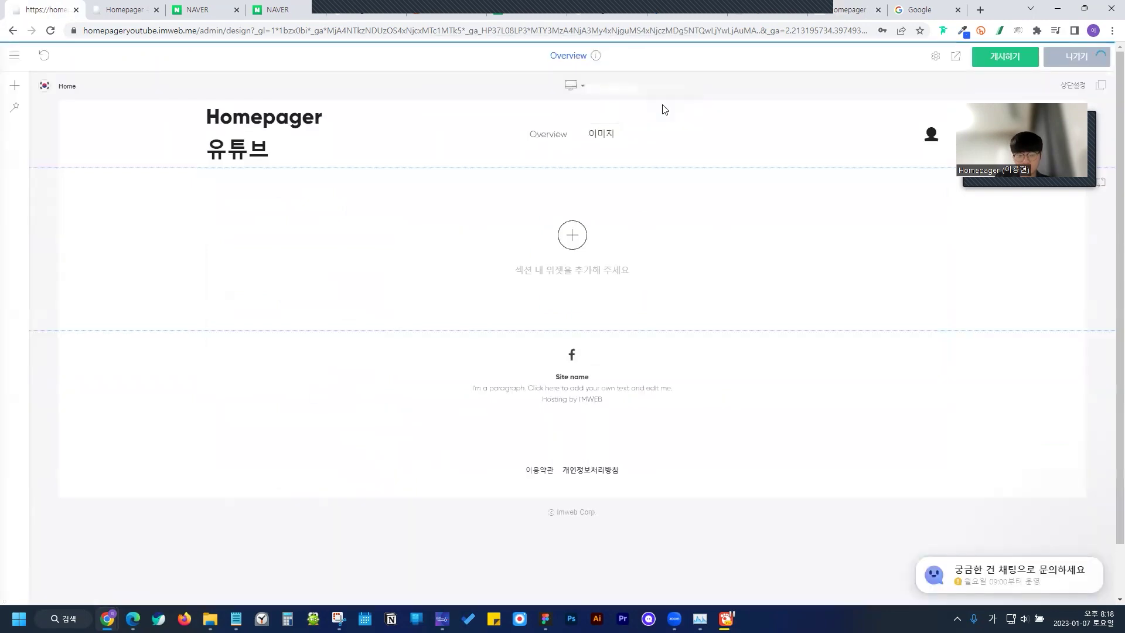
Switch to the YouTube window, follow the pinned comment's imweb link to 내사이트 and open the admin page of the Homepager 유튜브 site
key(alt+Tab)
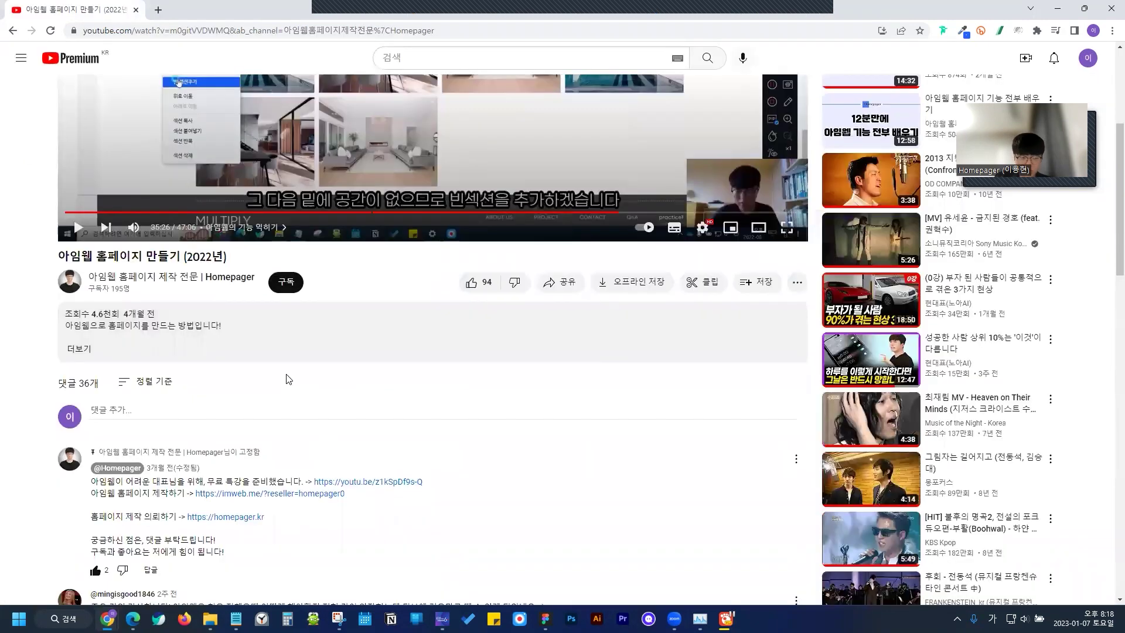
click(229, 495)
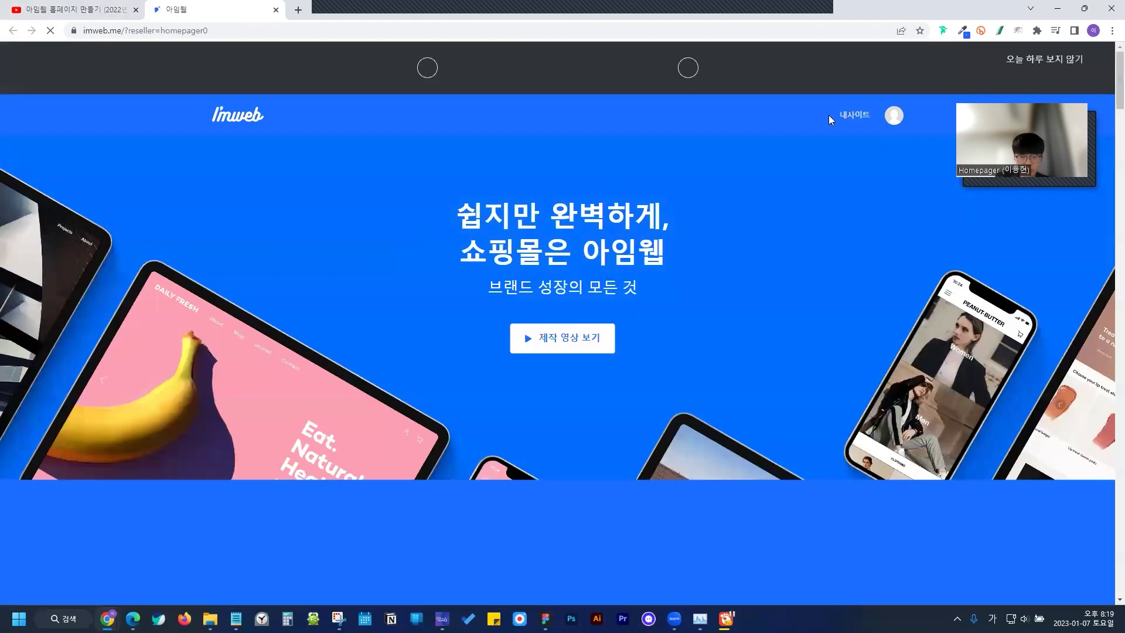
click(854, 116)
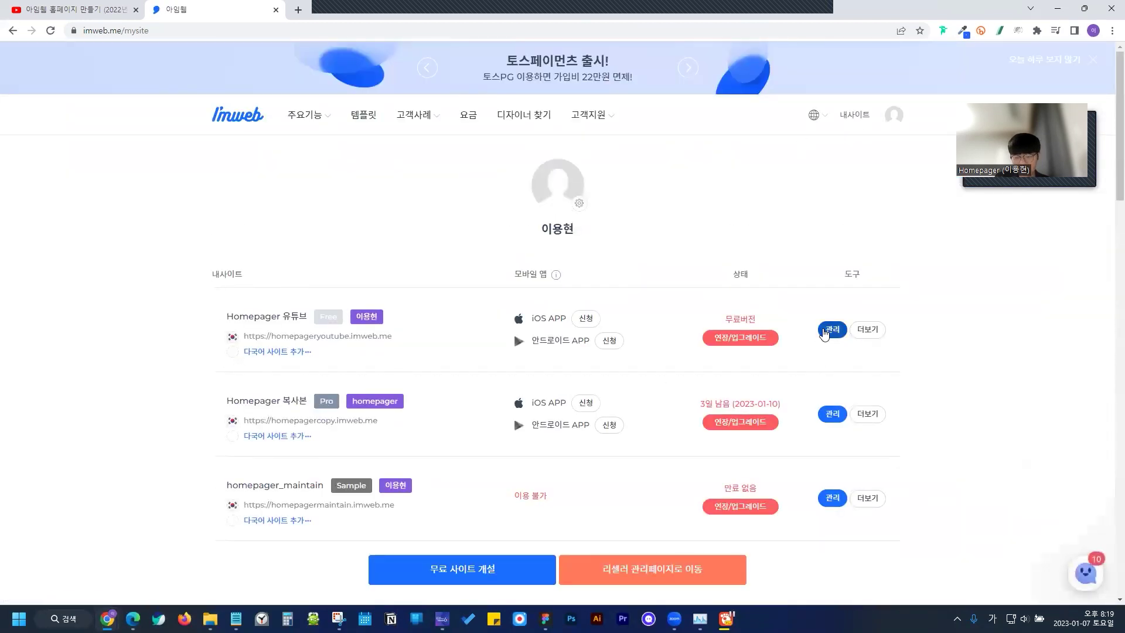
click(831, 329)
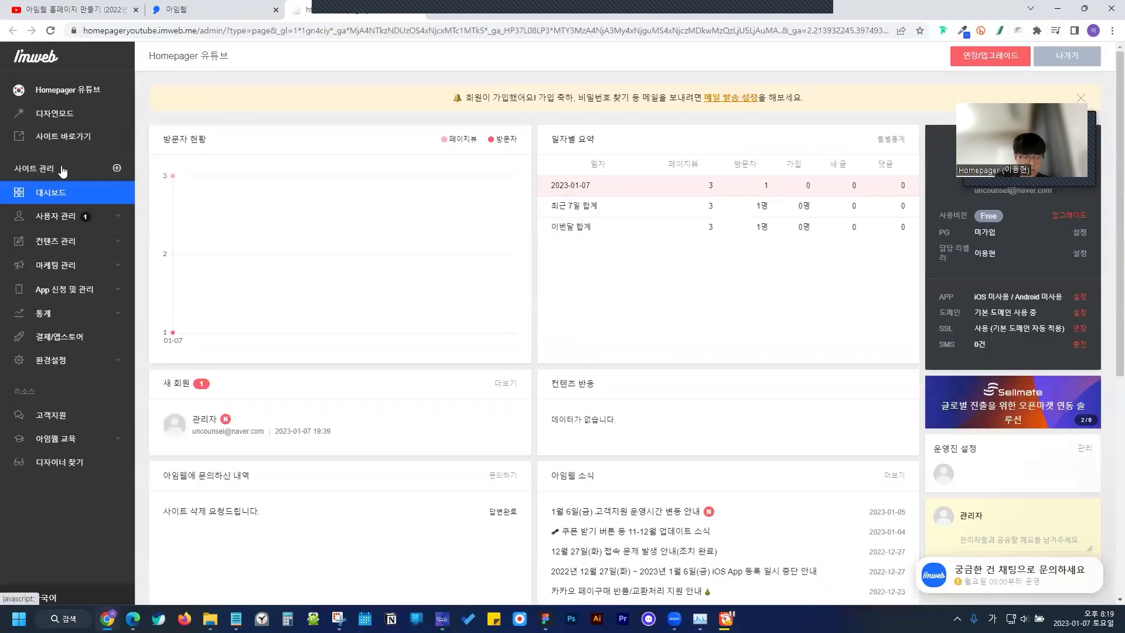
Enable both the shopping (쇼핑) and booking (예약) menus under 사이트 관리 and close the options
click(117, 170)
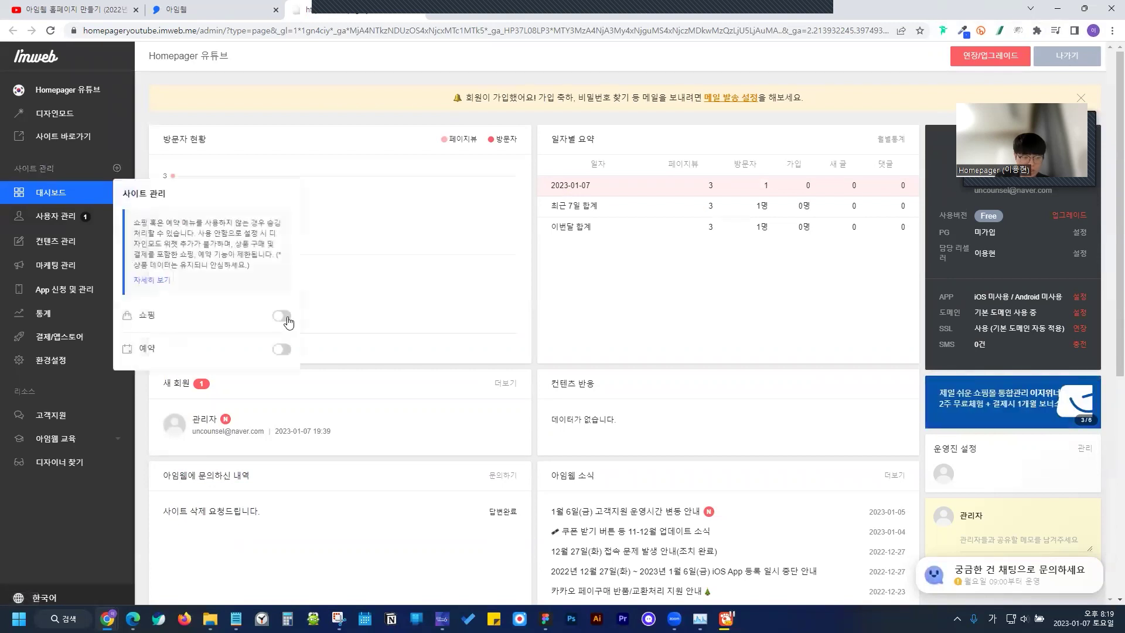
click(282, 316)
click(282, 349)
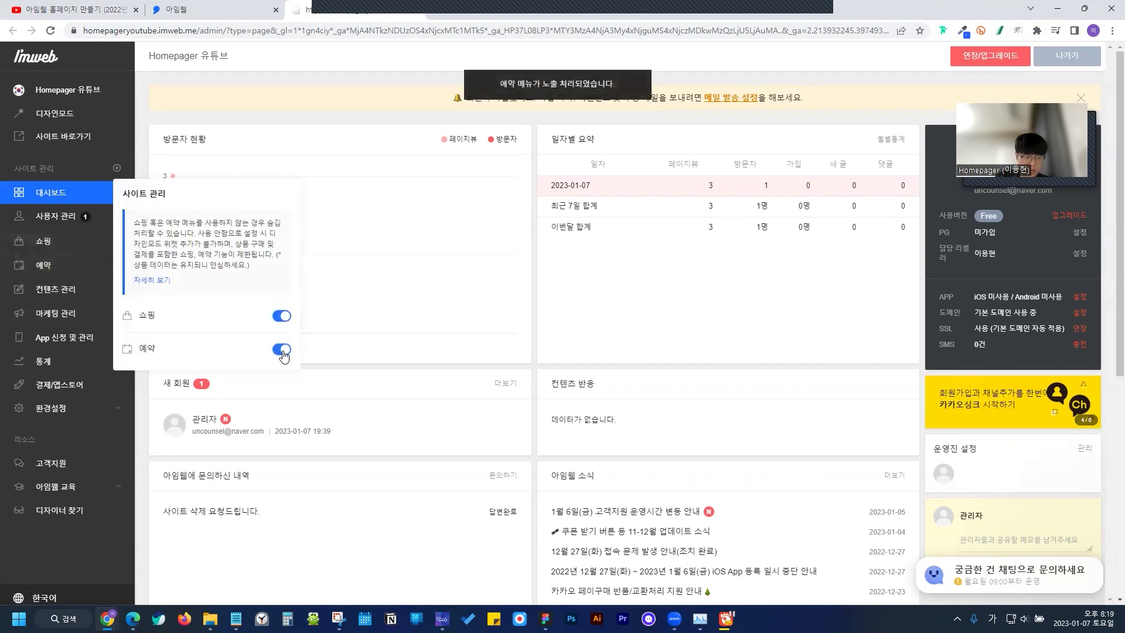
click(279, 317)
click(279, 316)
click(513, 317)
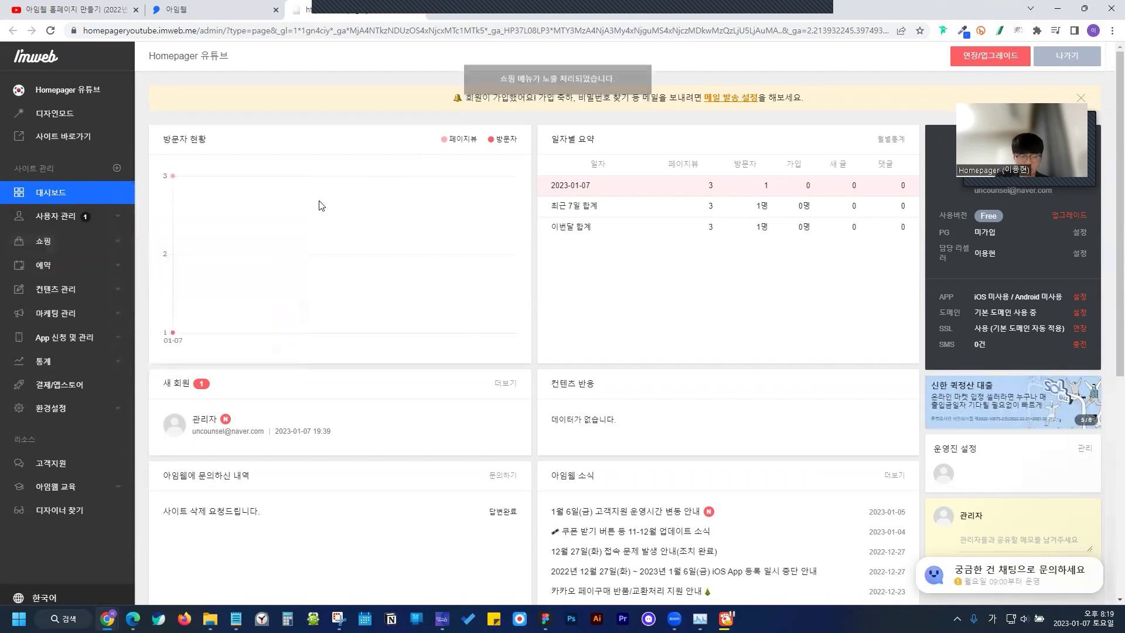
Return to the design editor, add a shopping (쇼핑) widget to the empty section and look over its sample products
click(176, 8)
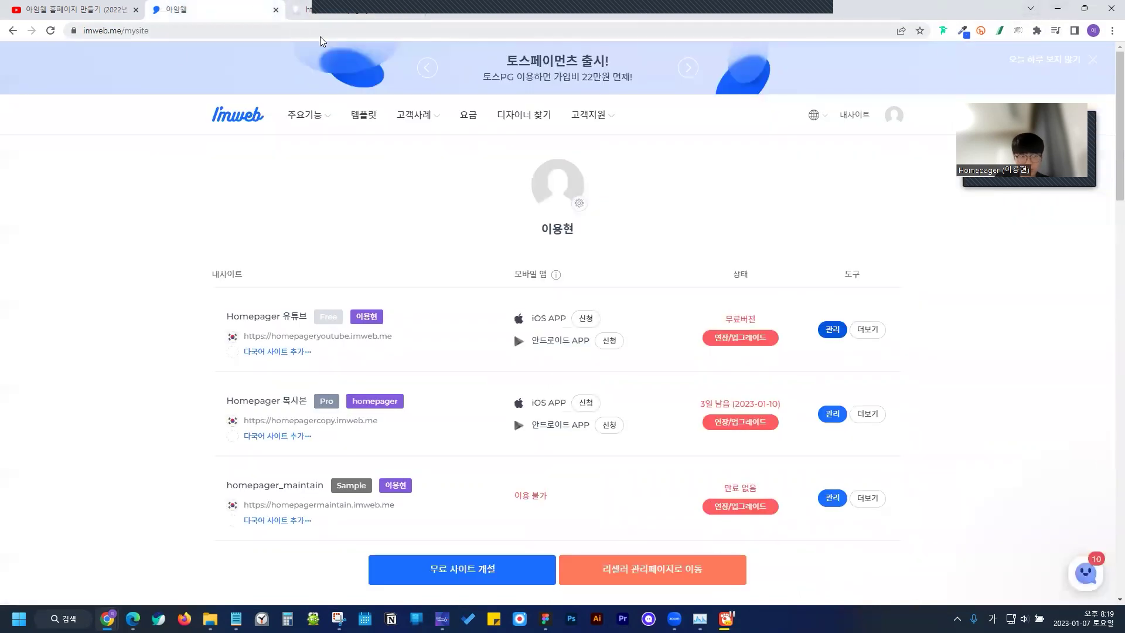
click(1057, 10)
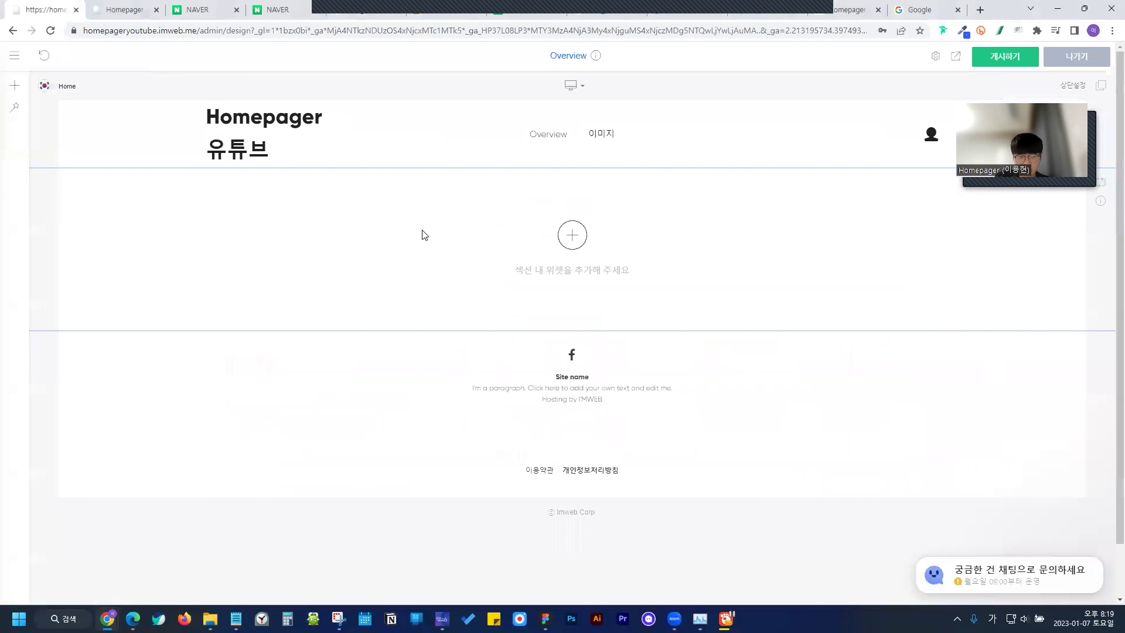
click(572, 236)
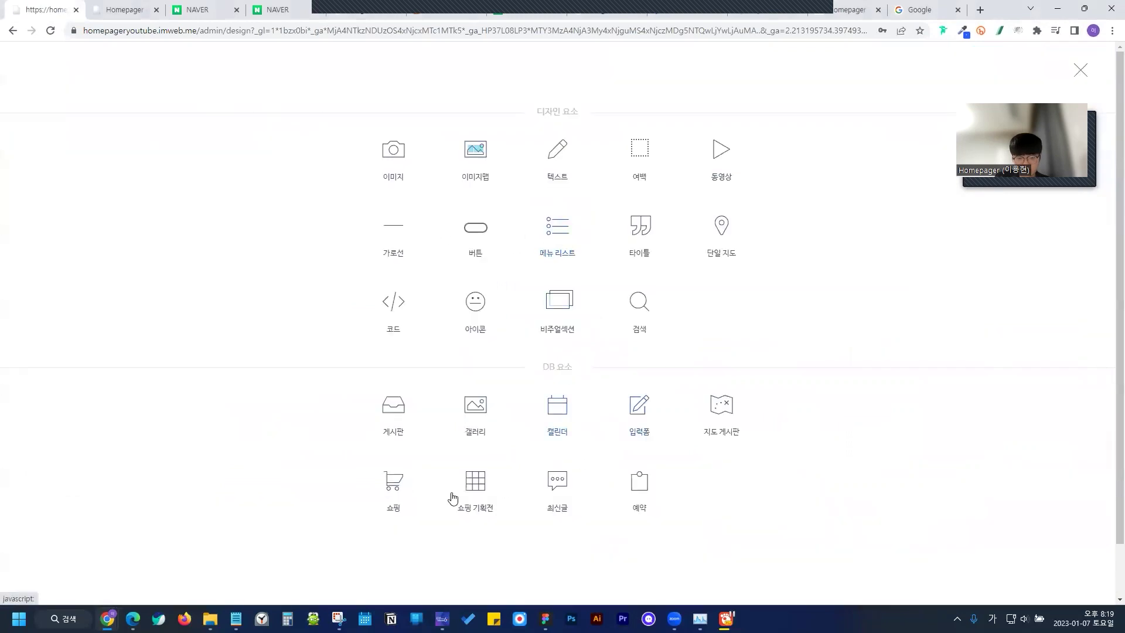
click(393, 485)
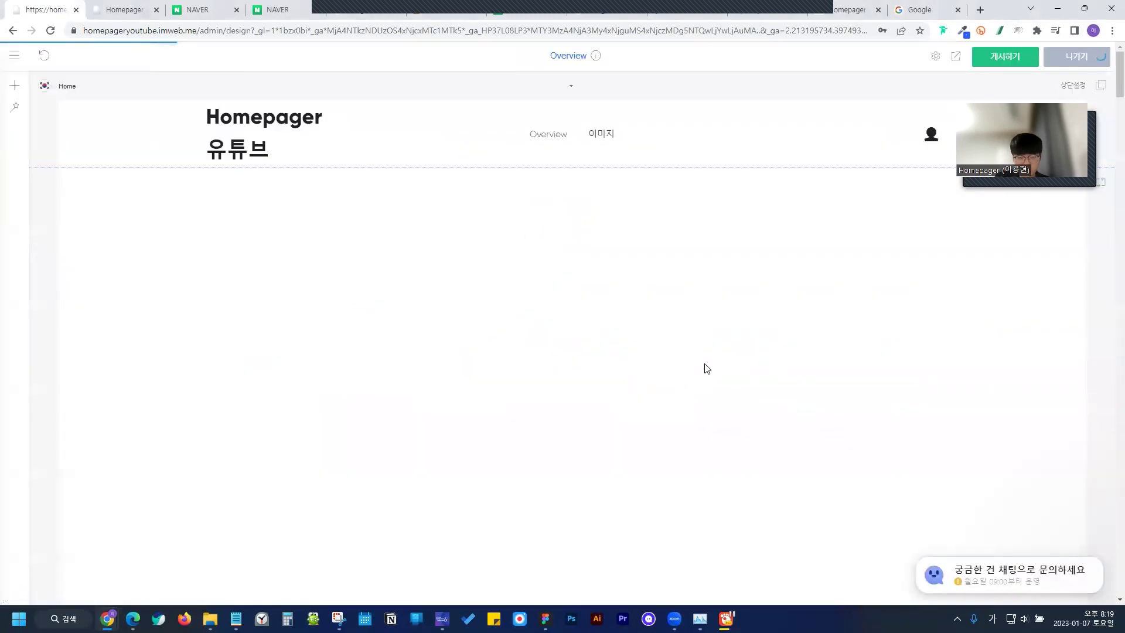
scroll(543, 294, down, 11)
scroll(544, 295, up, 6)
scroll(610, 474, down, 4)
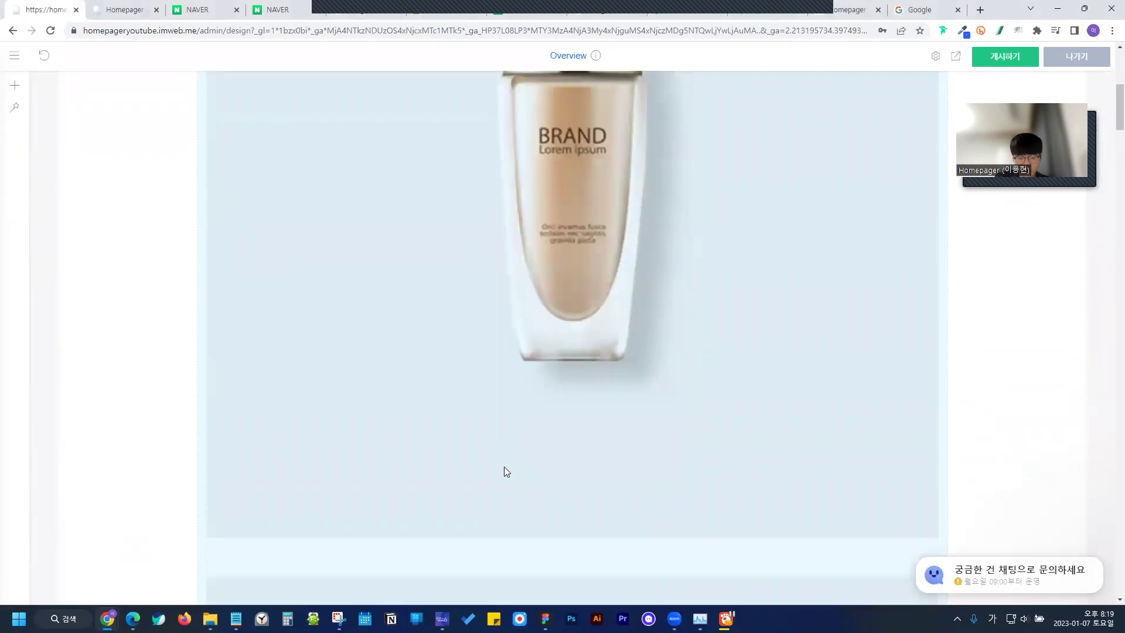
scroll(569, 380, up, 3)
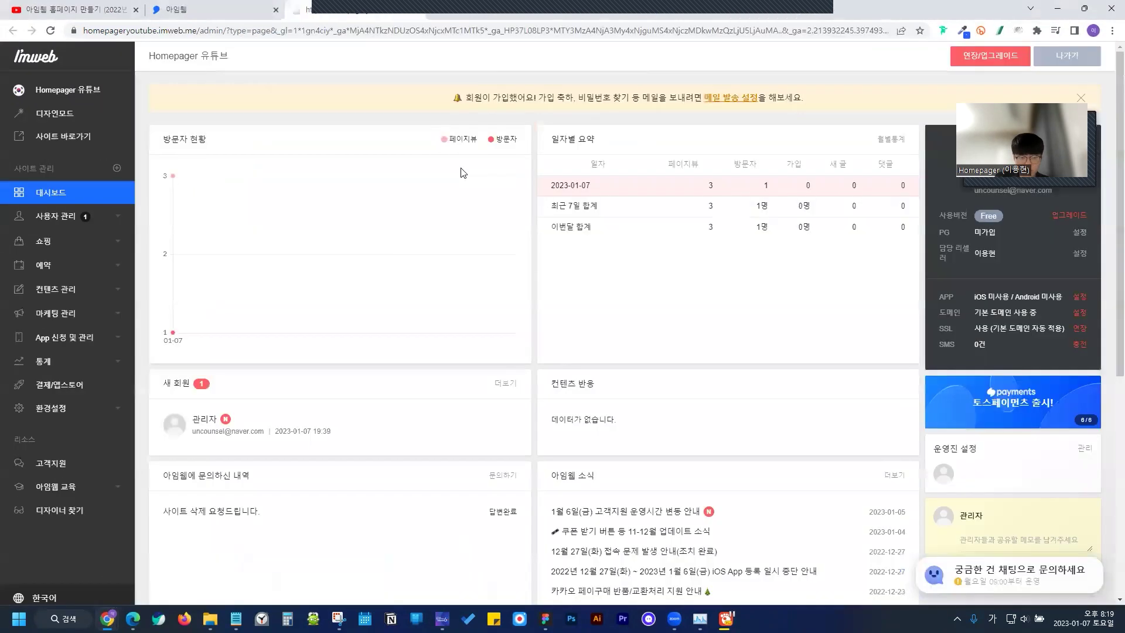
Start a new product under 쇼핑 상품관리 and add the Homepager logo as its product image
click(93, 241)
click(67, 262)
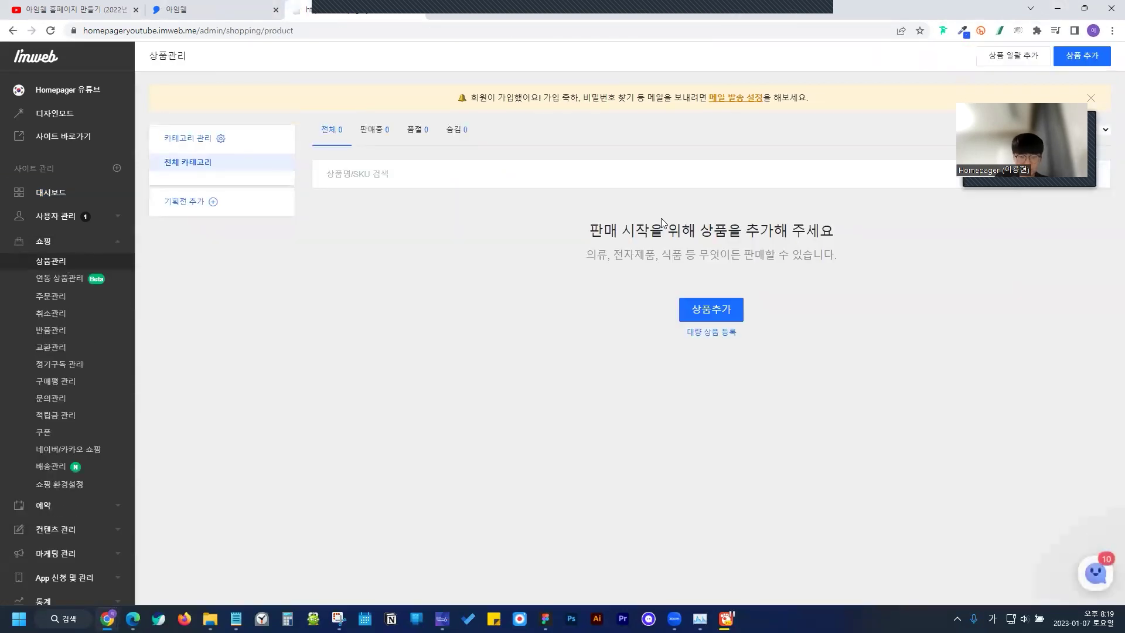
click(719, 310)
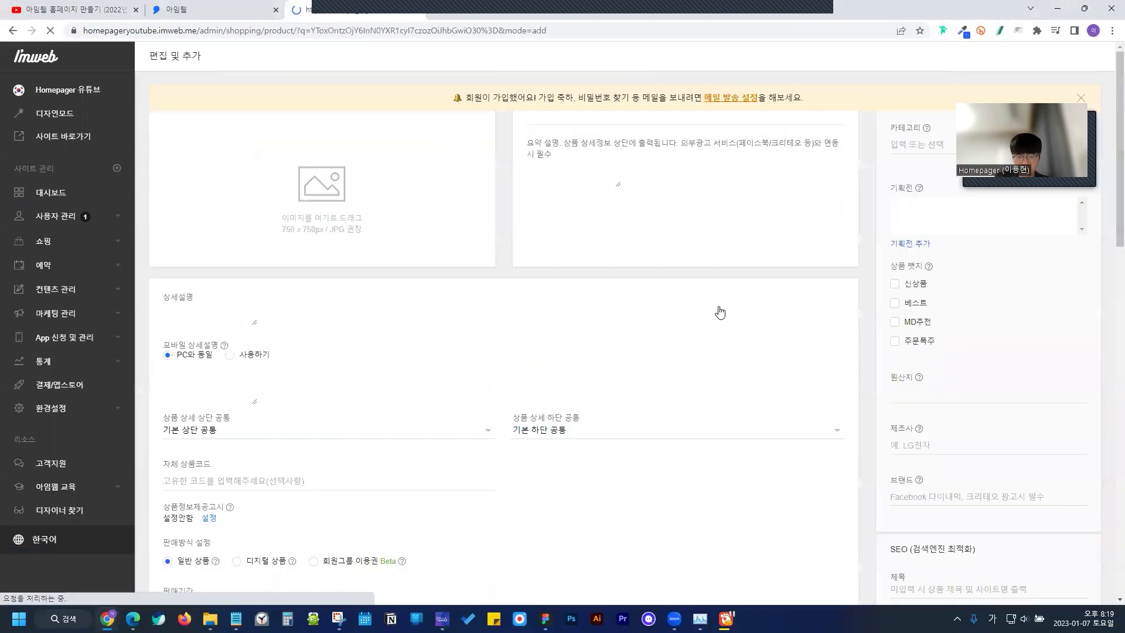
click(309, 240)
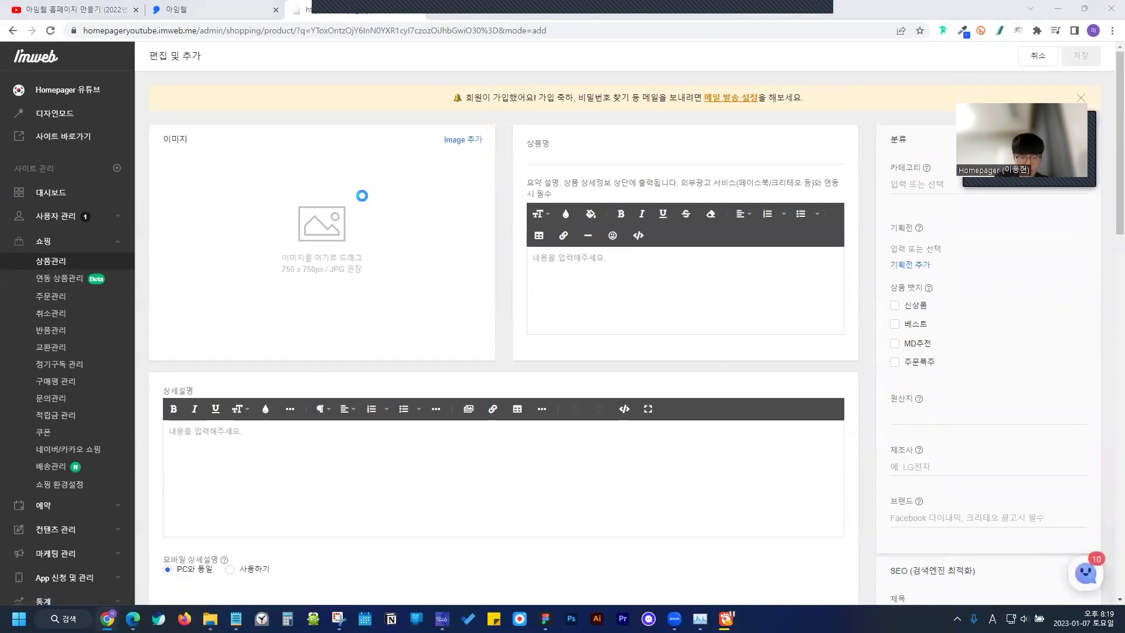
click(491, 379)
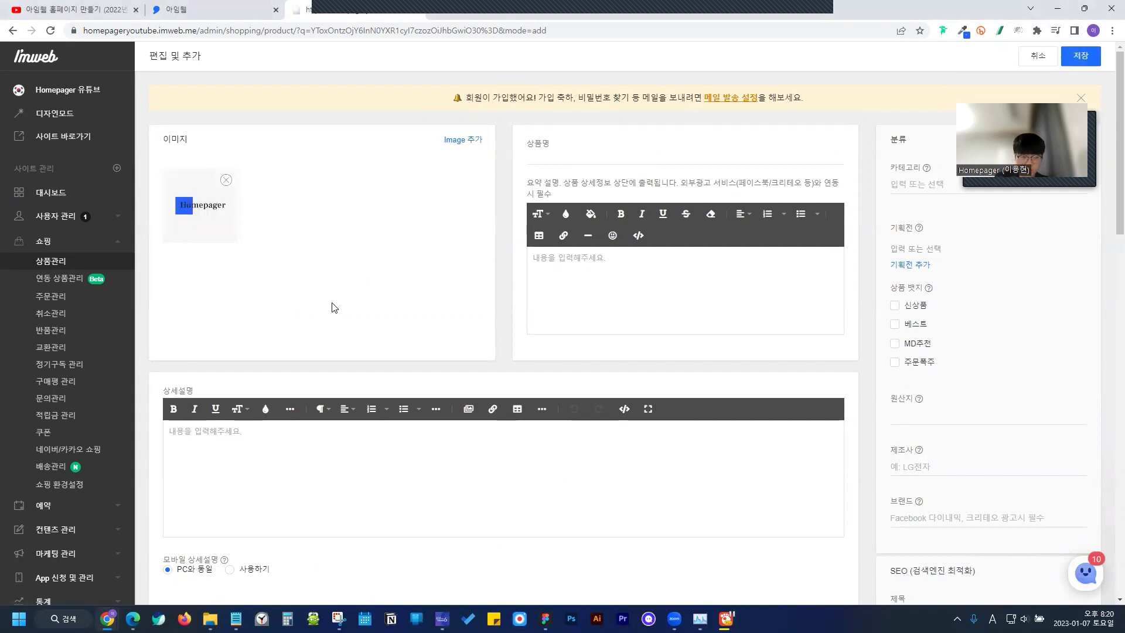
Name the product 맞춤형 홈페이지 제작 and enter the same text as its detailed description (상세설명)
click(586, 150)
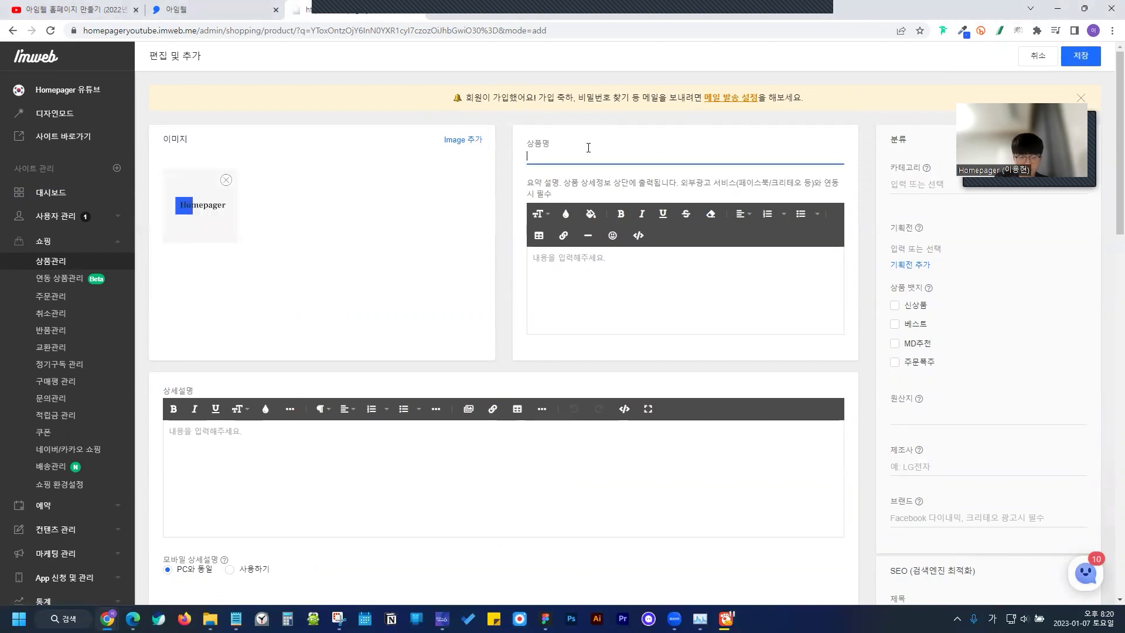
text(매)
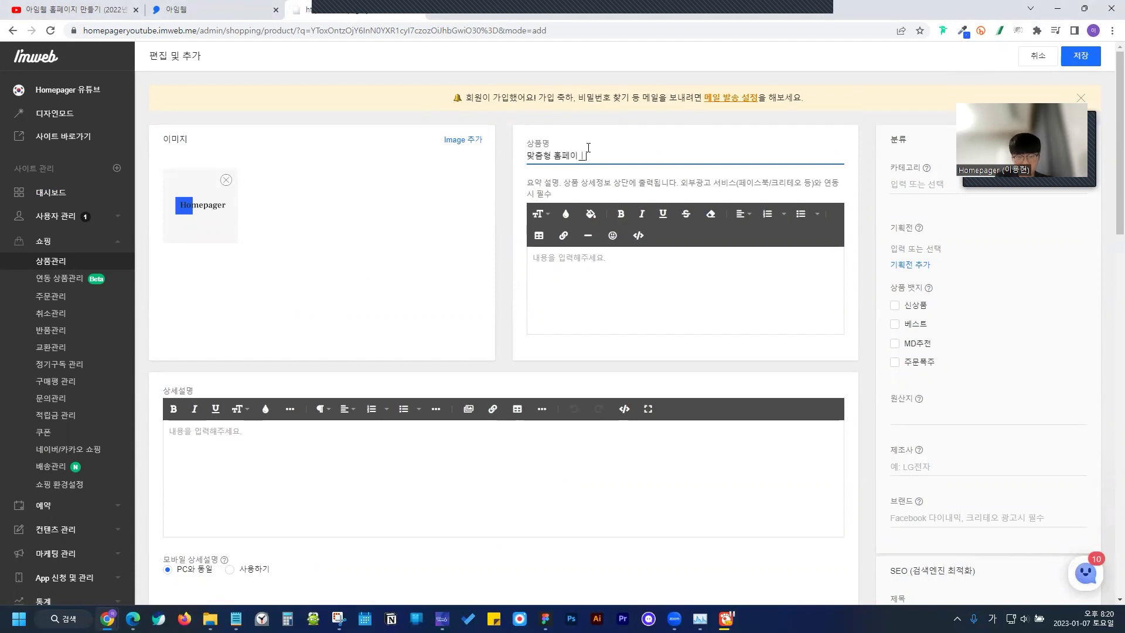
key(ctrl+a)
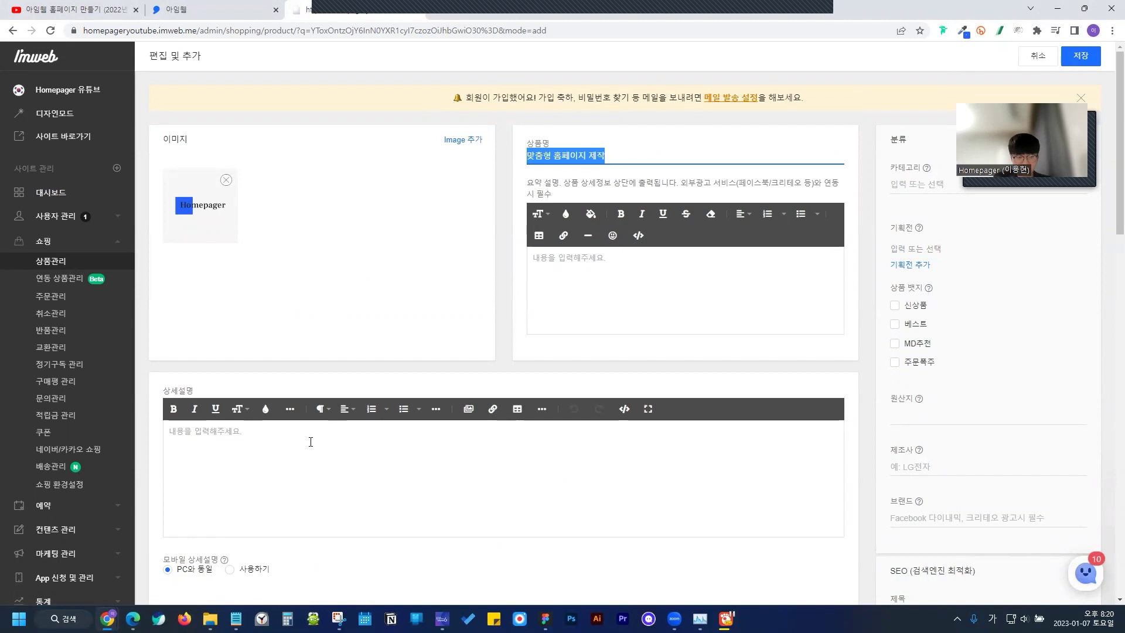
click(311, 442)
text(맞춤형 홈페이지 제작)
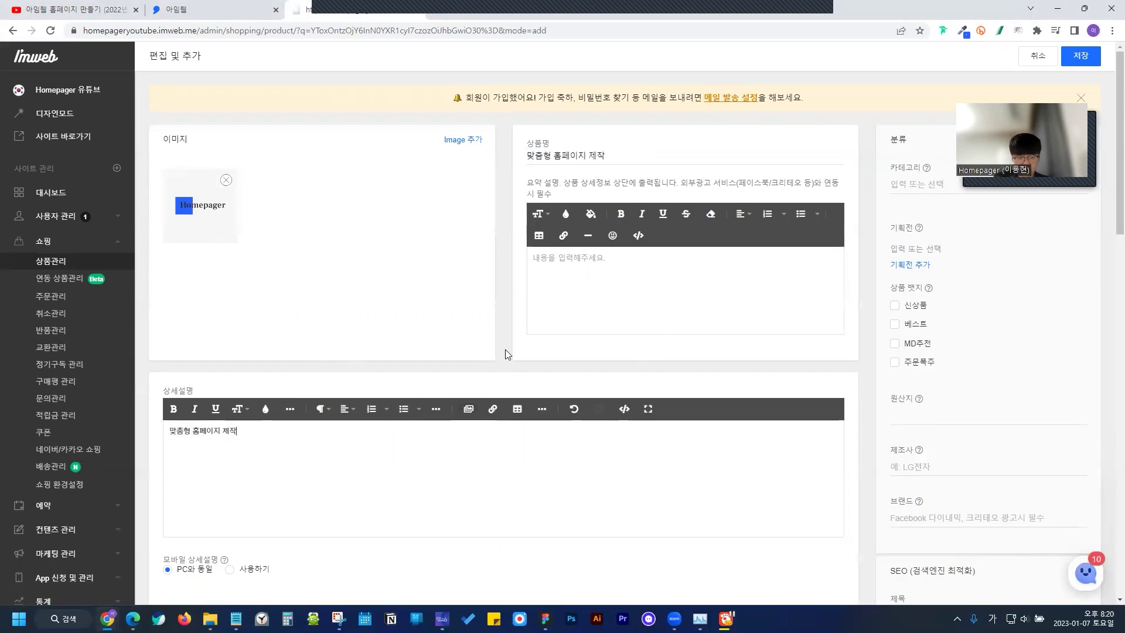
click(468, 408)
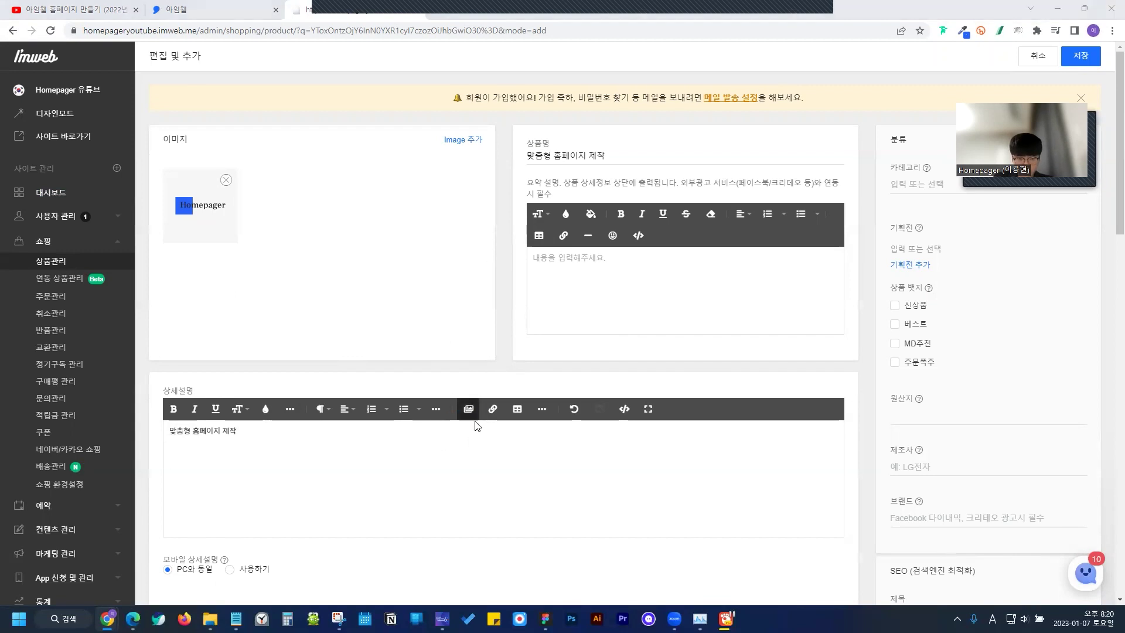
Set the product's selling price (판매가) to 1,000,000 KRW and its list price (정가) to 1,200,000 KRW
scroll(304, 367, down, 10)
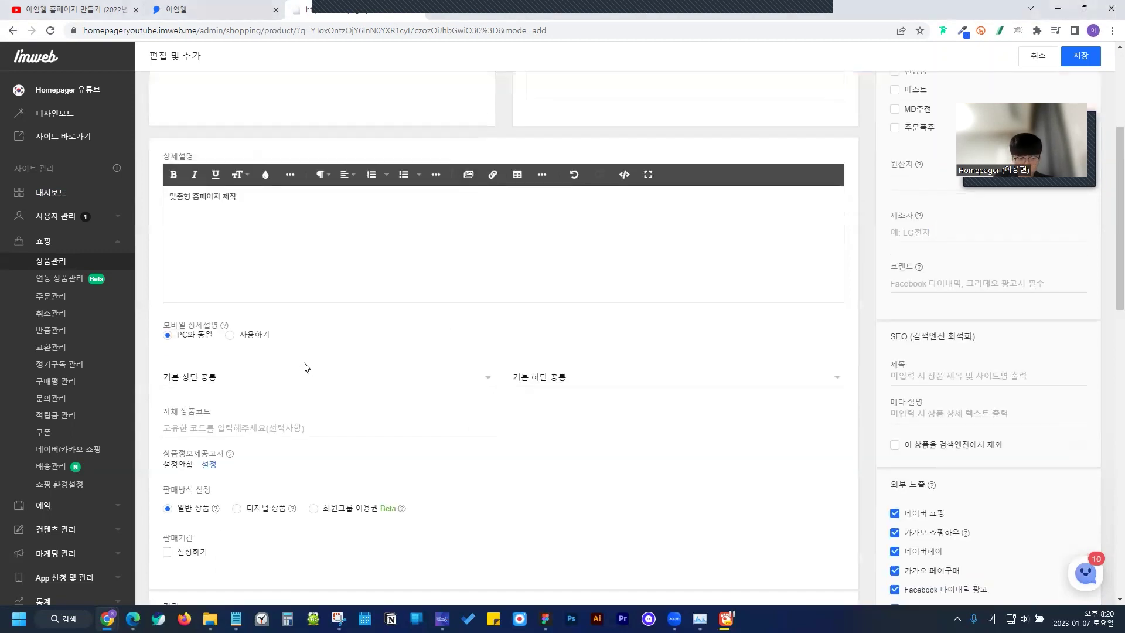
click(231, 242)
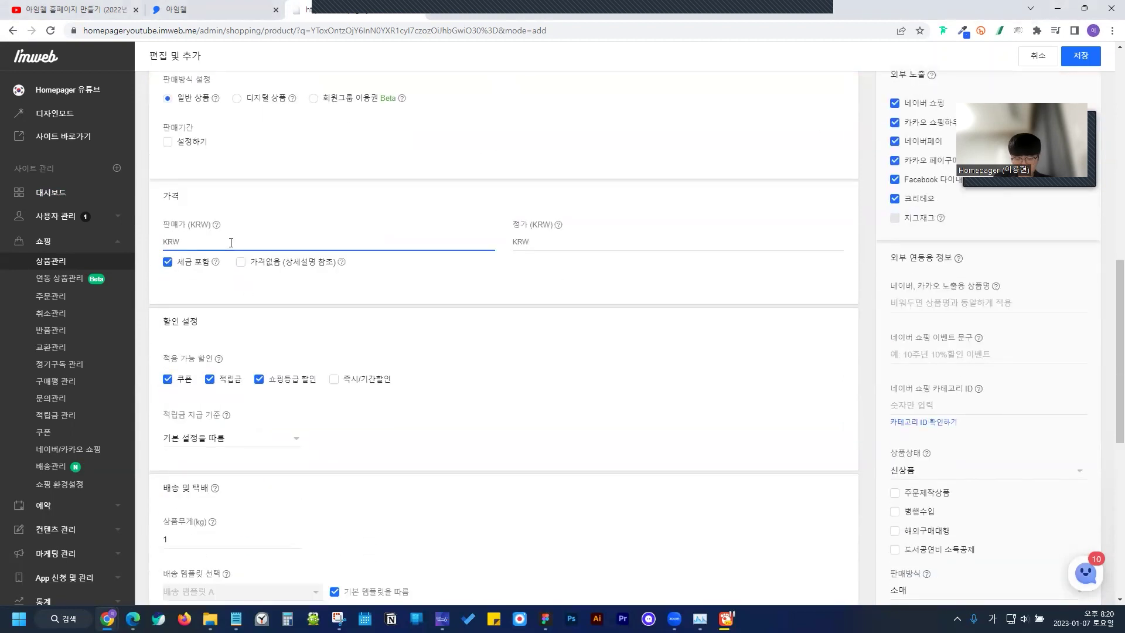
text(50000)
key(ctrl+a)
text(10000000)
key(BackSpace)
click(608, 236)
text(1,200,000)
click(623, 287)
scroll(625, 290, up, 2)
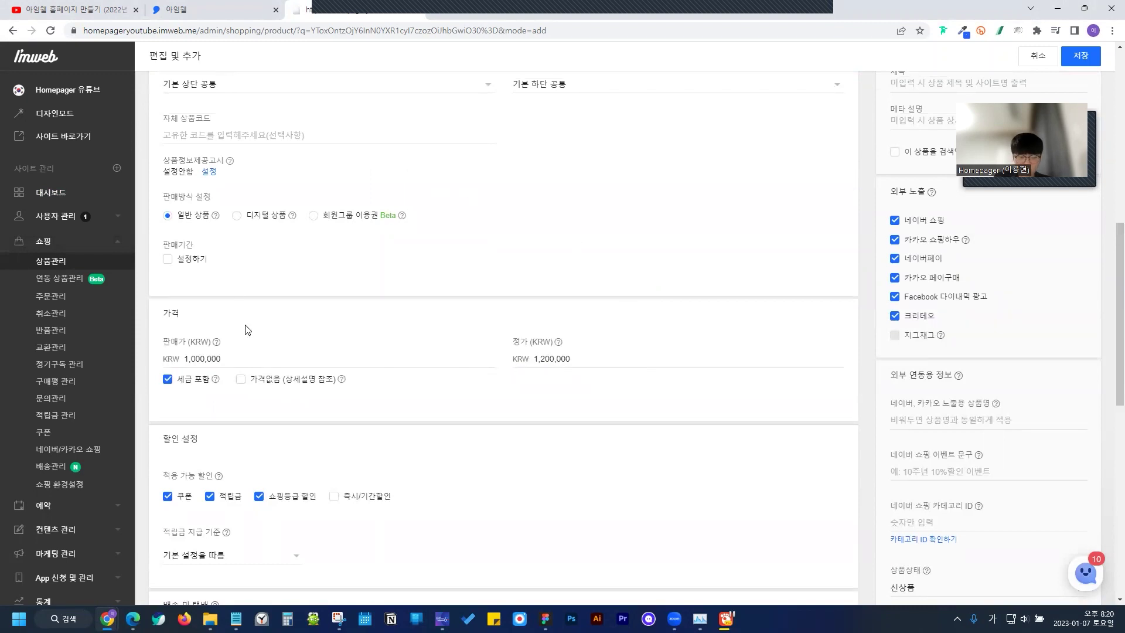
Create a new product category named 홈페이지 제작 in the category management and save it
scroll(280, 374, down, 10)
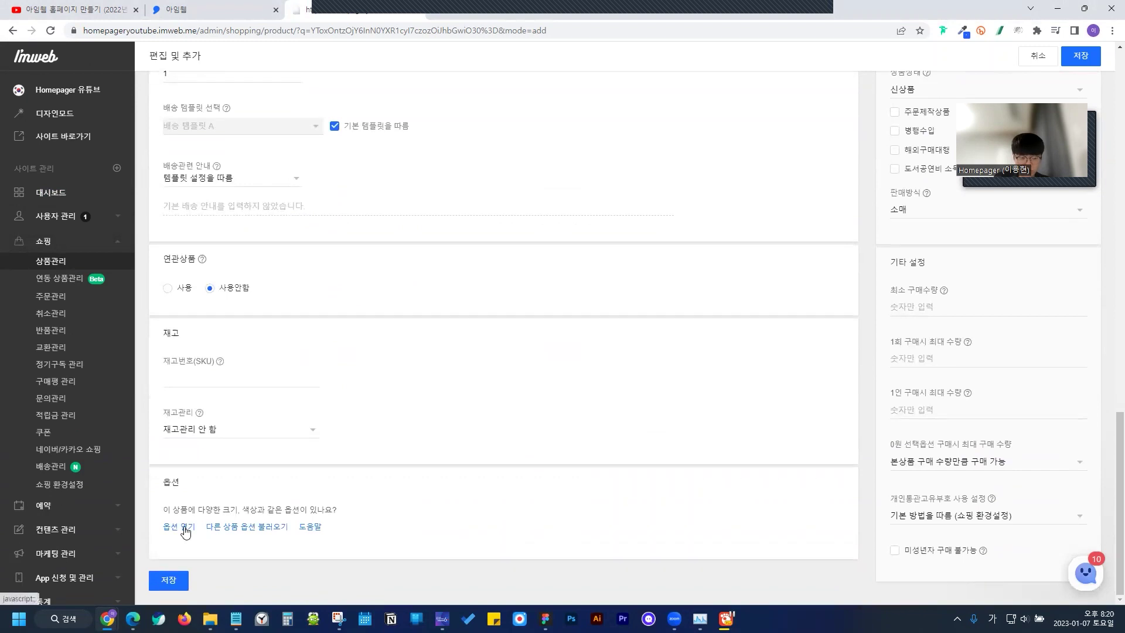
scroll(597, 299, up, 10)
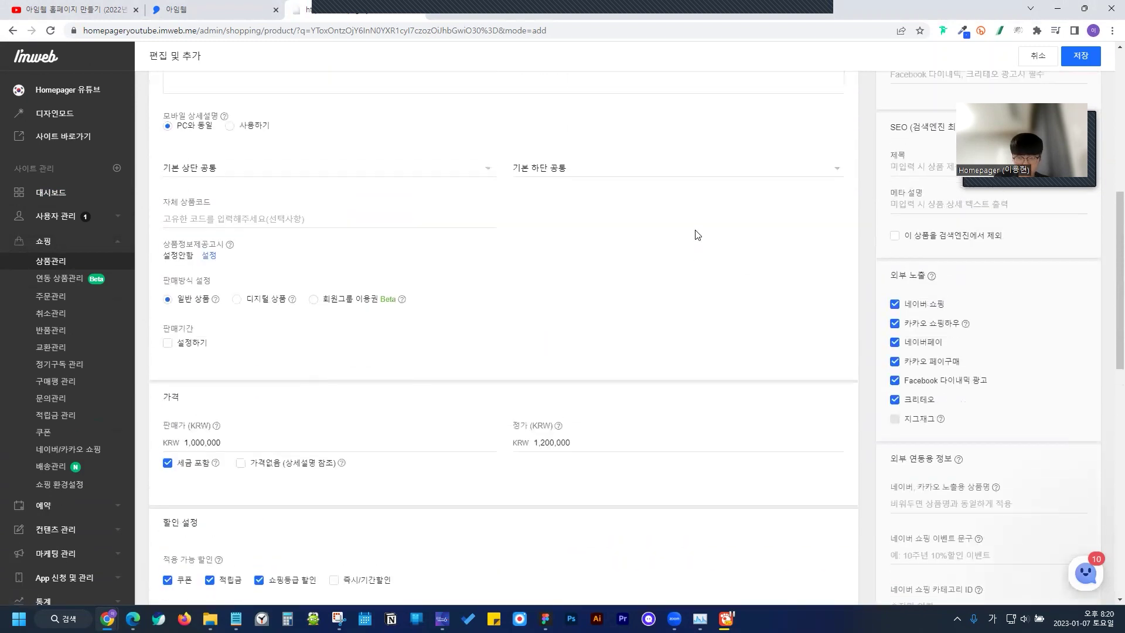
scroll(697, 235, up, 8)
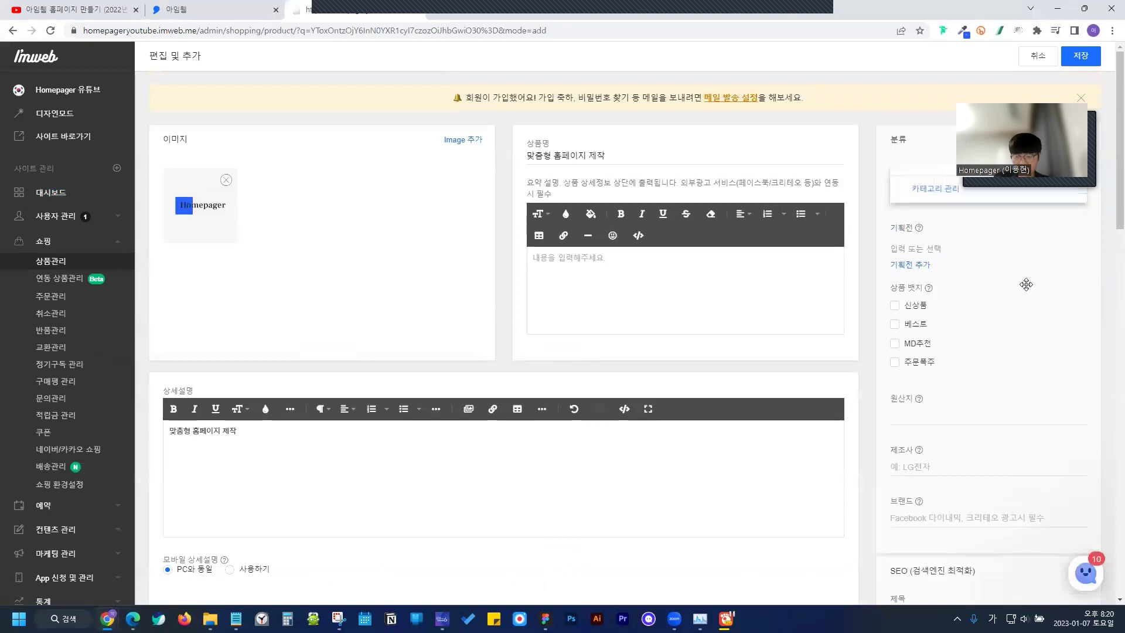
drag(1007, 134, 1025, 284)
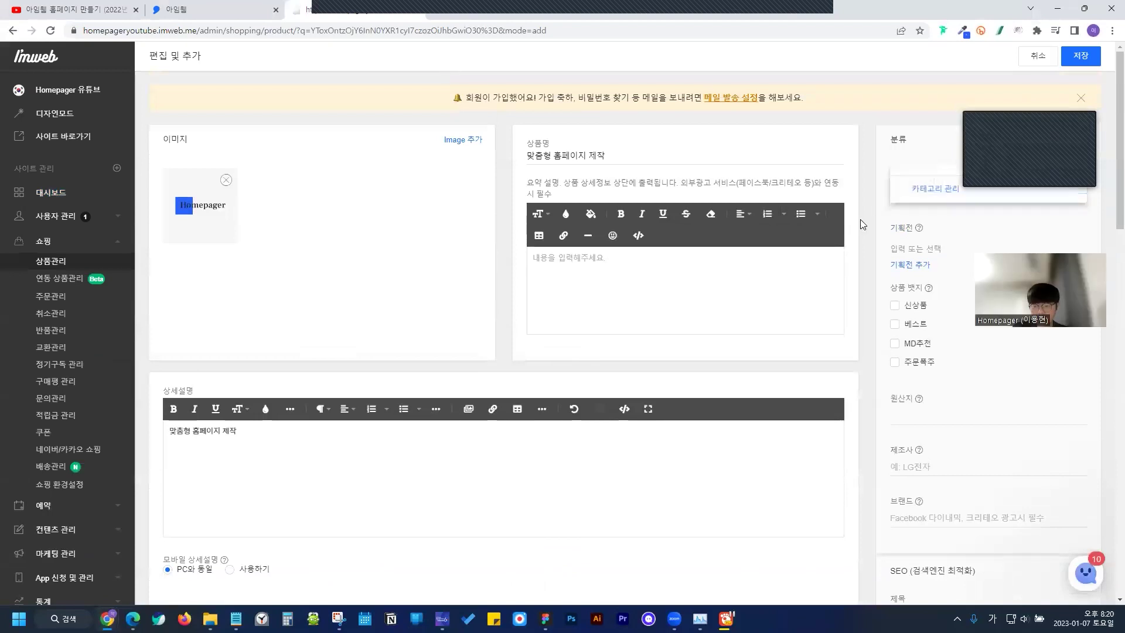
click(929, 188)
click(416, 100)
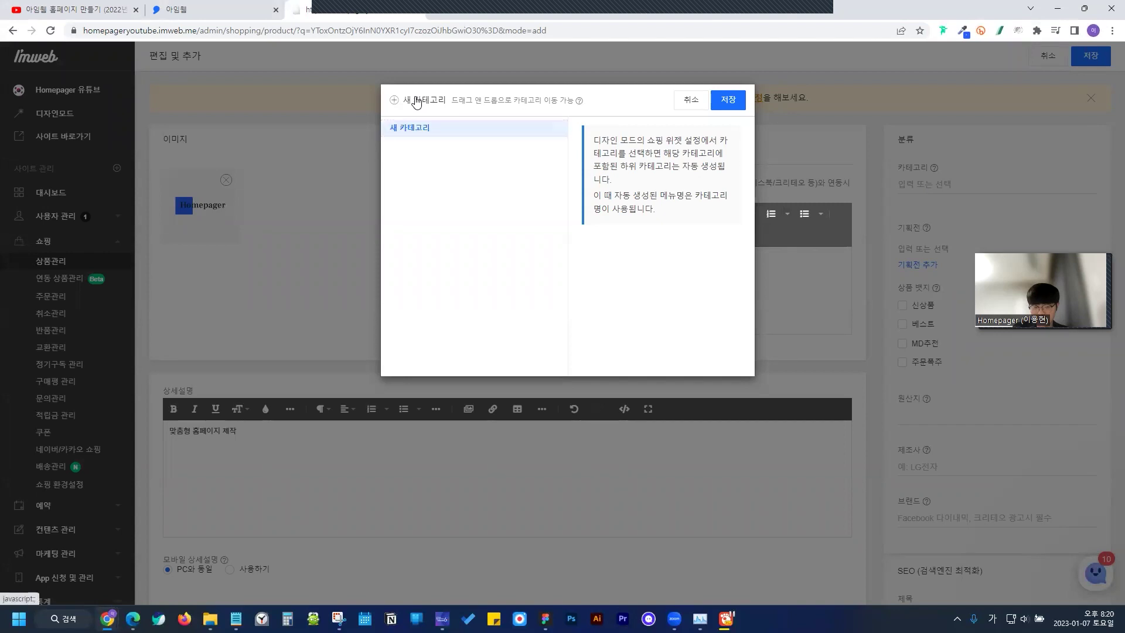
click(414, 129)
drag(643, 144, 561, 146)
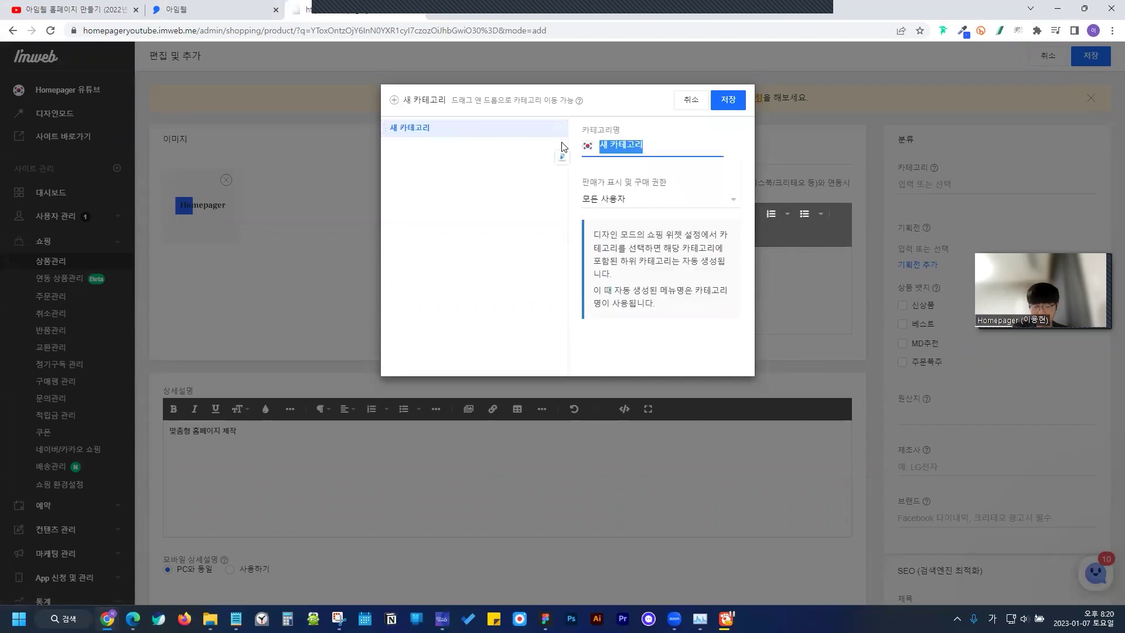
text(홈페이지)
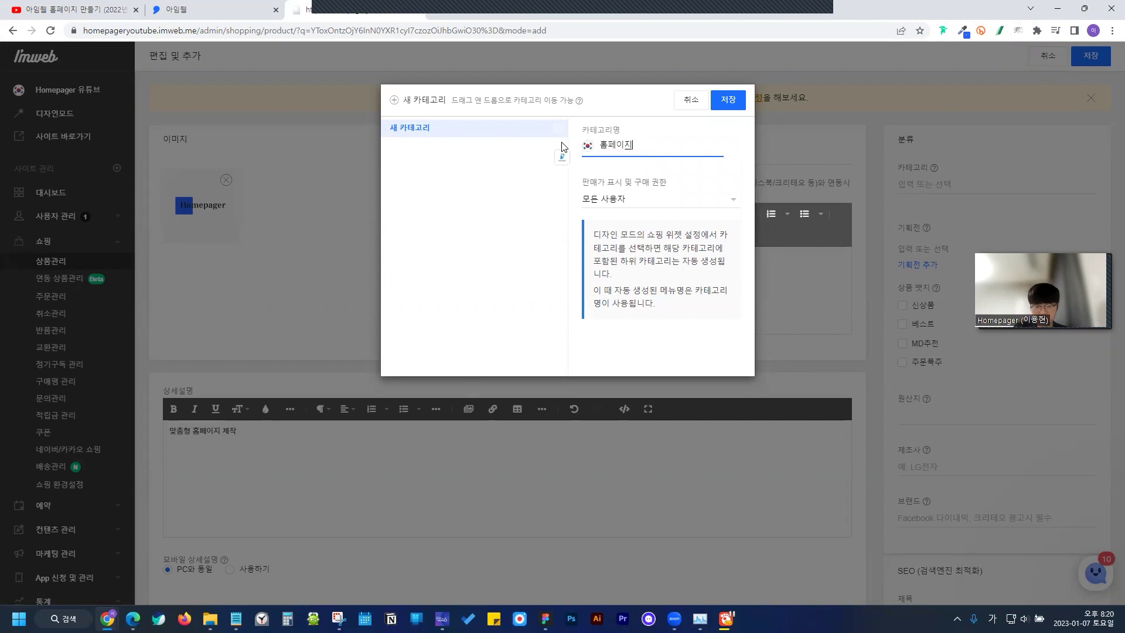
text( 제작)
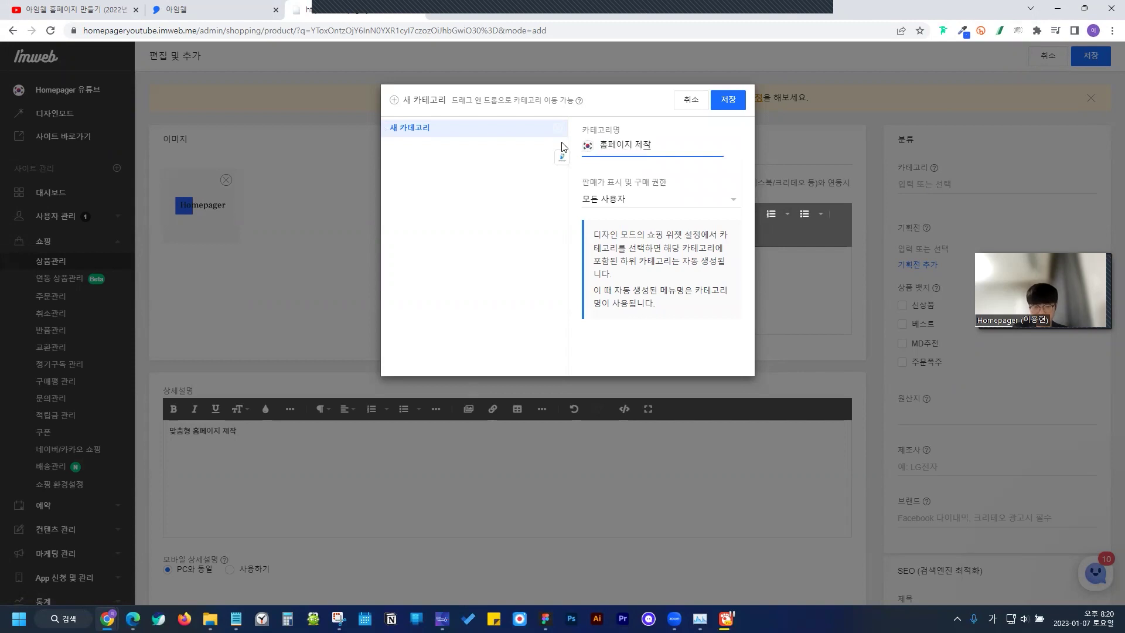
click(728, 99)
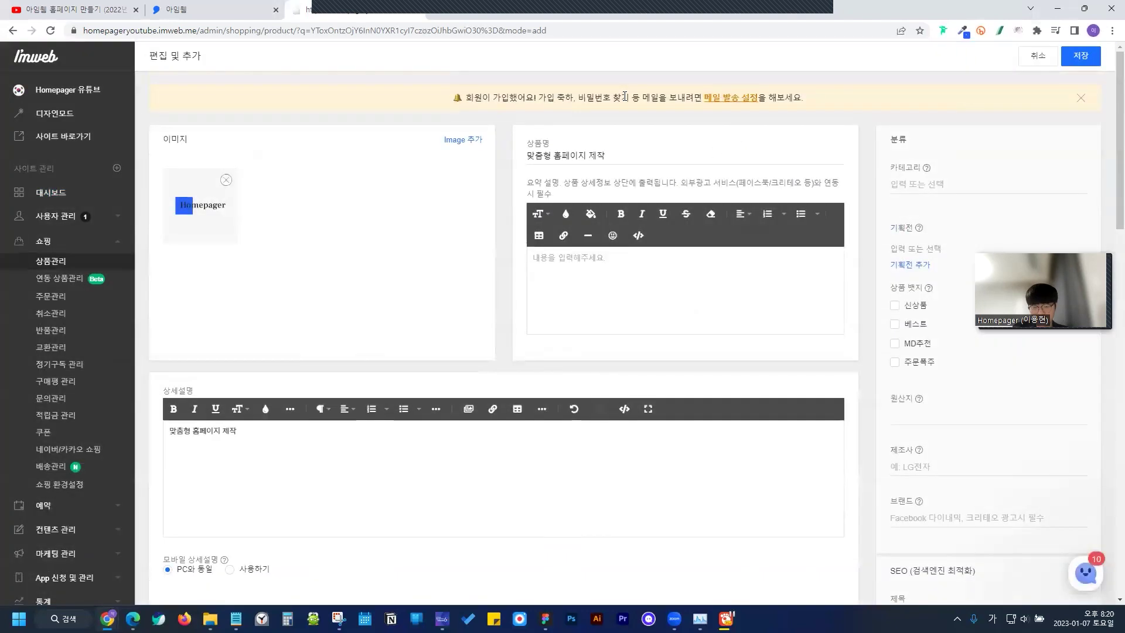
Assign the product to the 홈페이지 제작 category and save the product
click(922, 184)
click(924, 183)
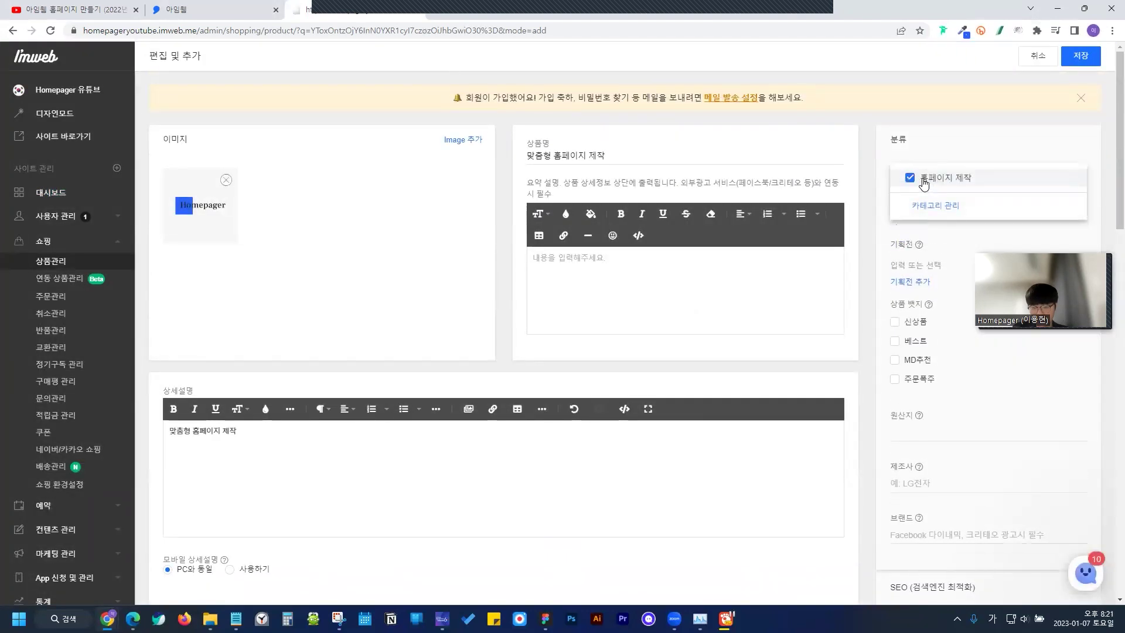
click(988, 147)
click(1080, 56)
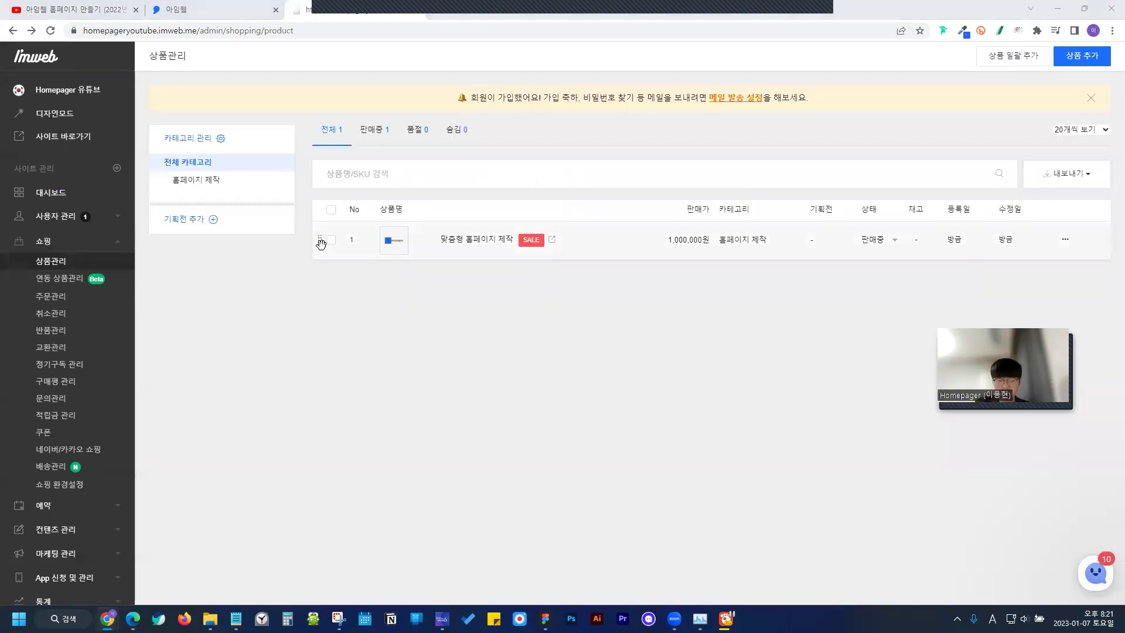
Open the saved product's page on the site, look it over and go to the site's home page
click(551, 241)
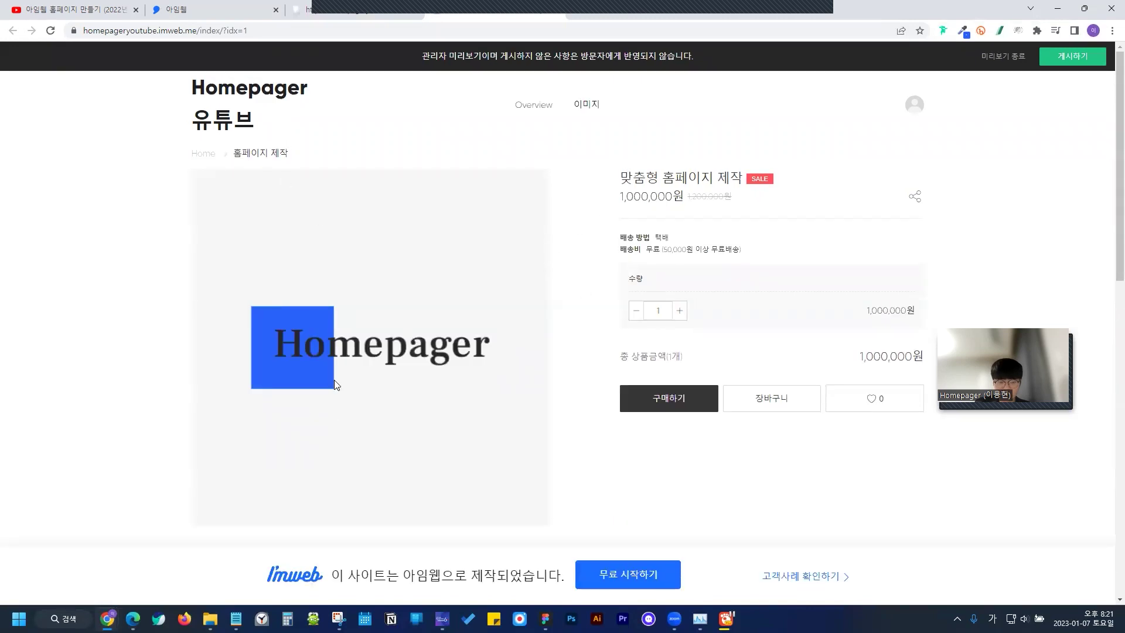
scroll(339, 351, down, 4)
scroll(752, 327, up, 4)
mouse_move(125, 612)
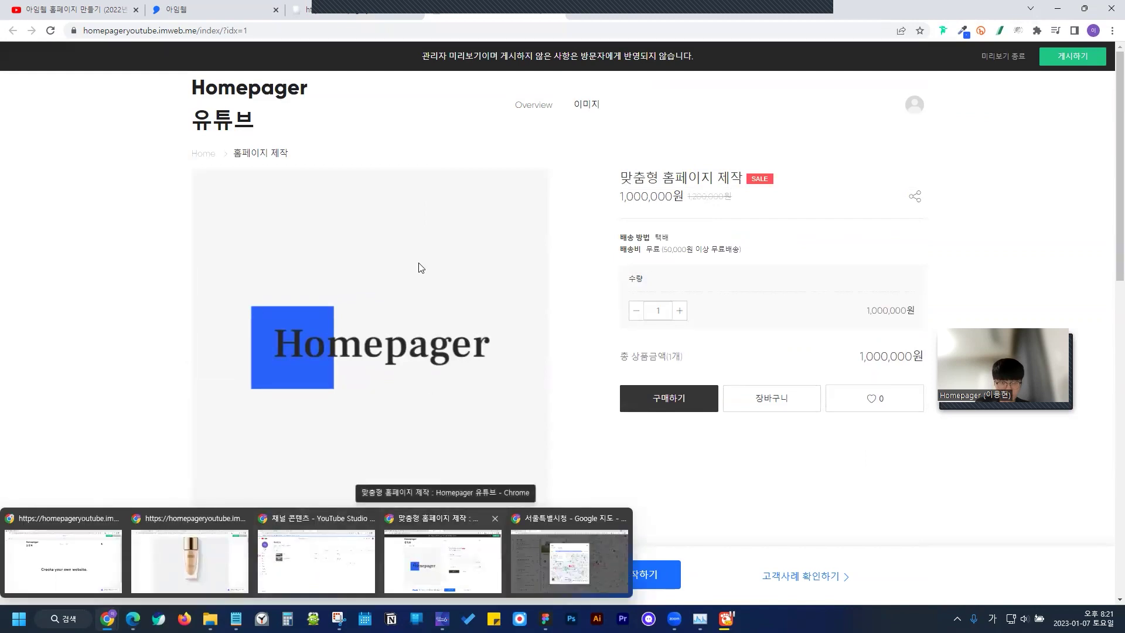
click(249, 100)
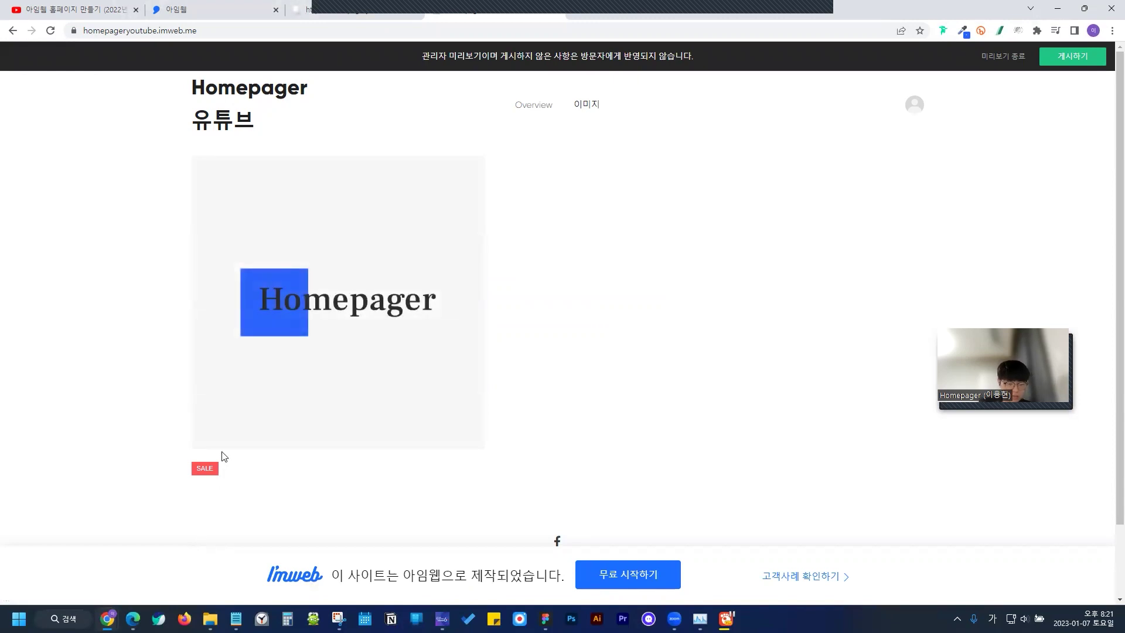
Return to the design editor, open the shopping widget's settings and enable the product name (상품명) display option
click(389, 10)
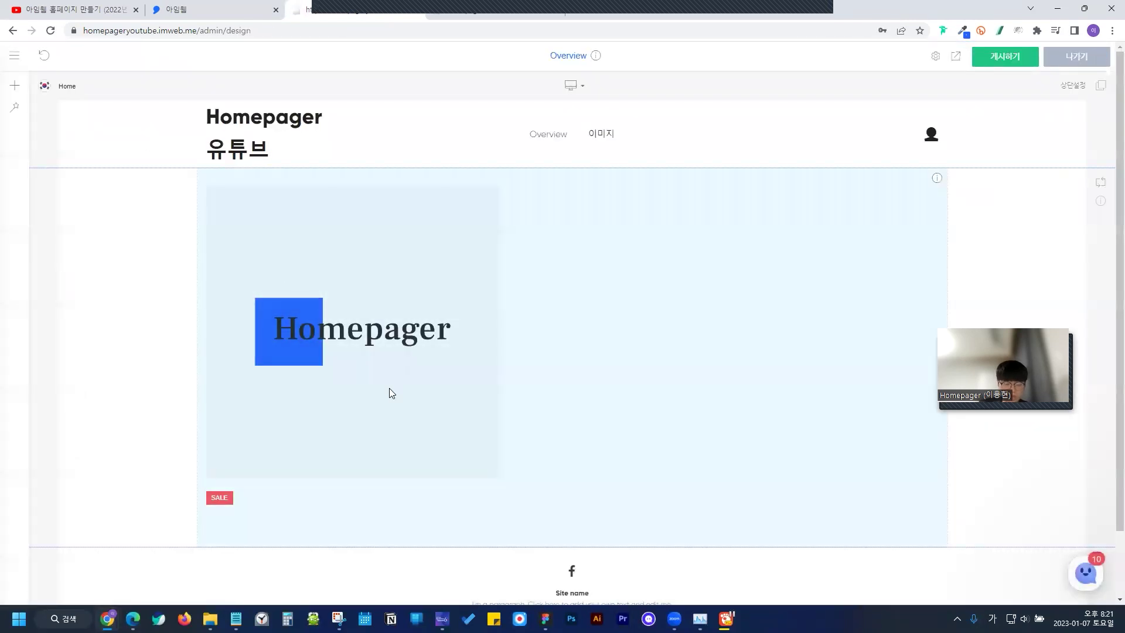
right_click(373, 305)
click(396, 318)
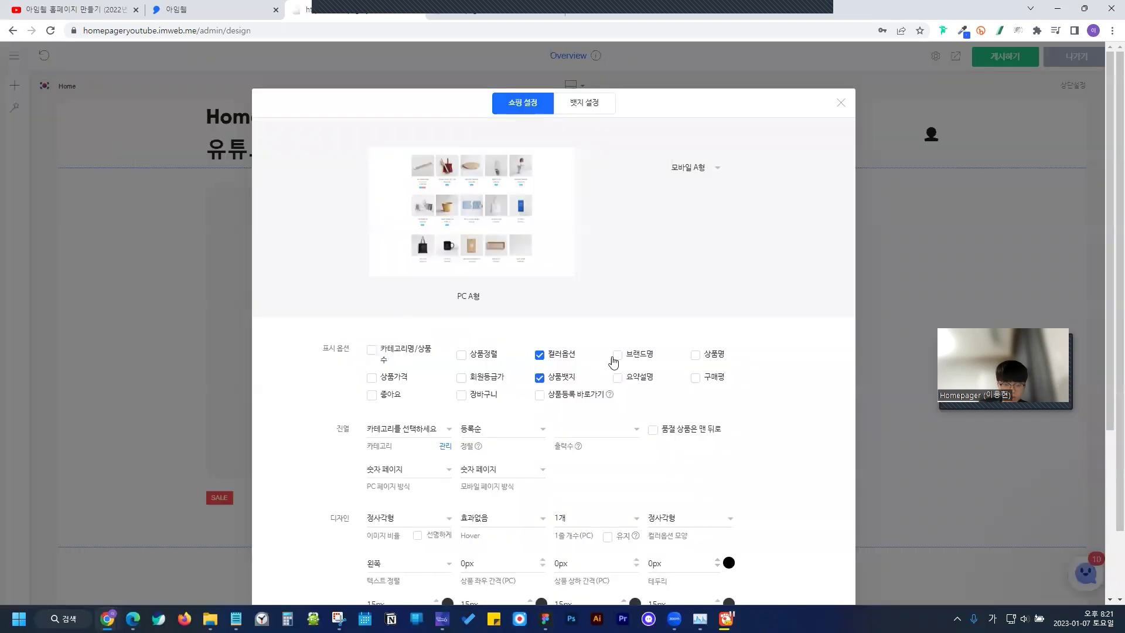
click(705, 357)
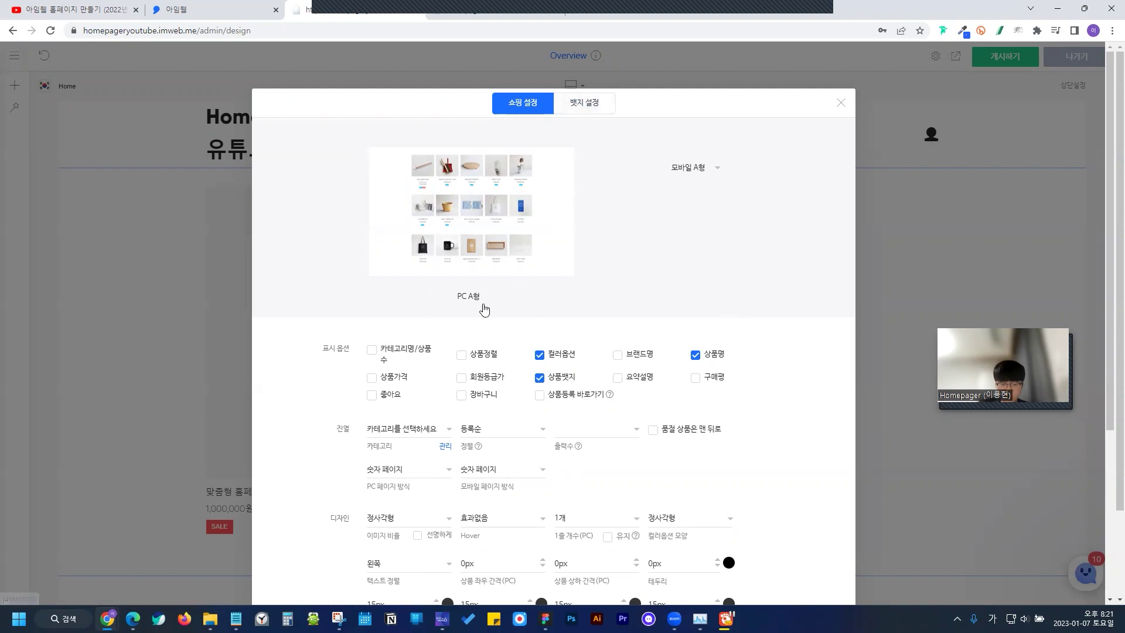
Compare the shopping widget's mobile layouts, choose 모바일 C형 and close the settings
click(691, 174)
click(702, 189)
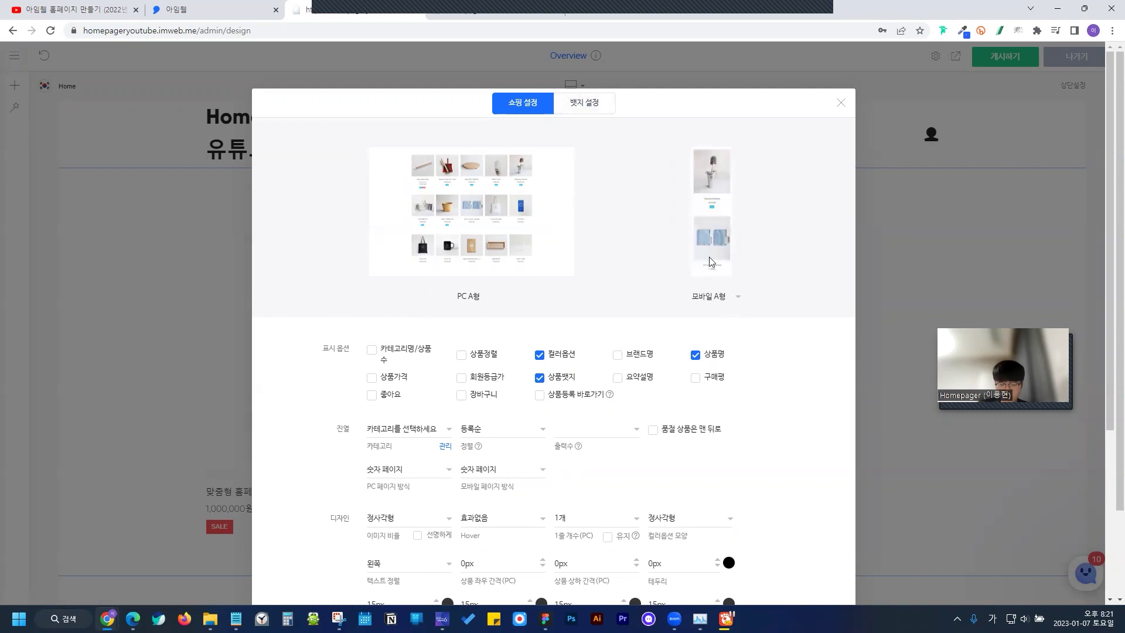
click(725, 298)
click(711, 328)
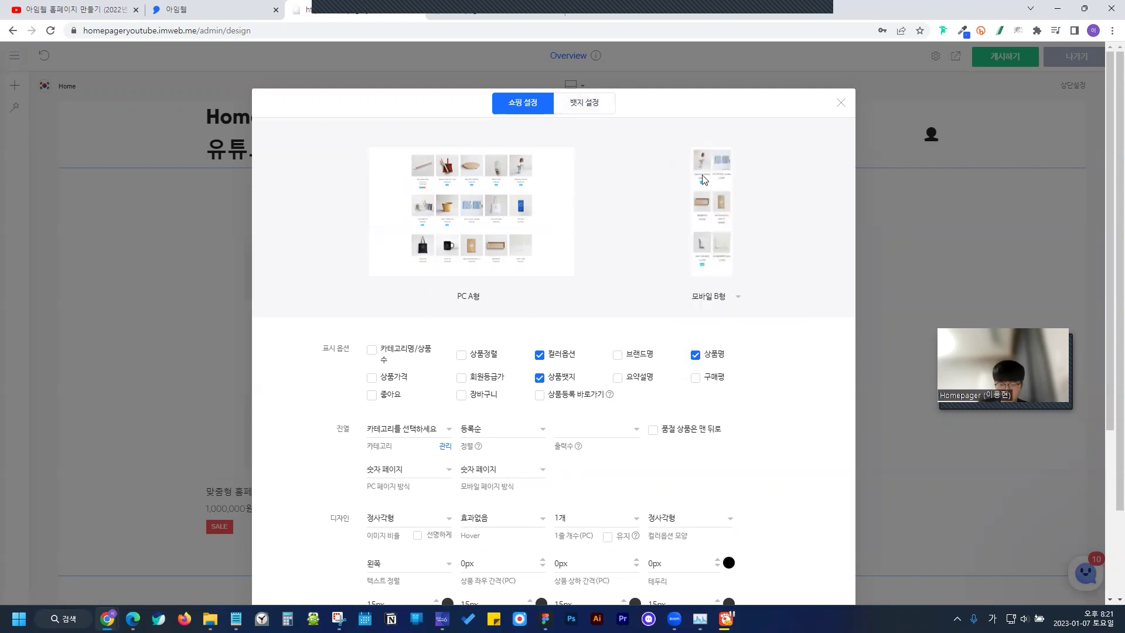
click(728, 298)
click(728, 348)
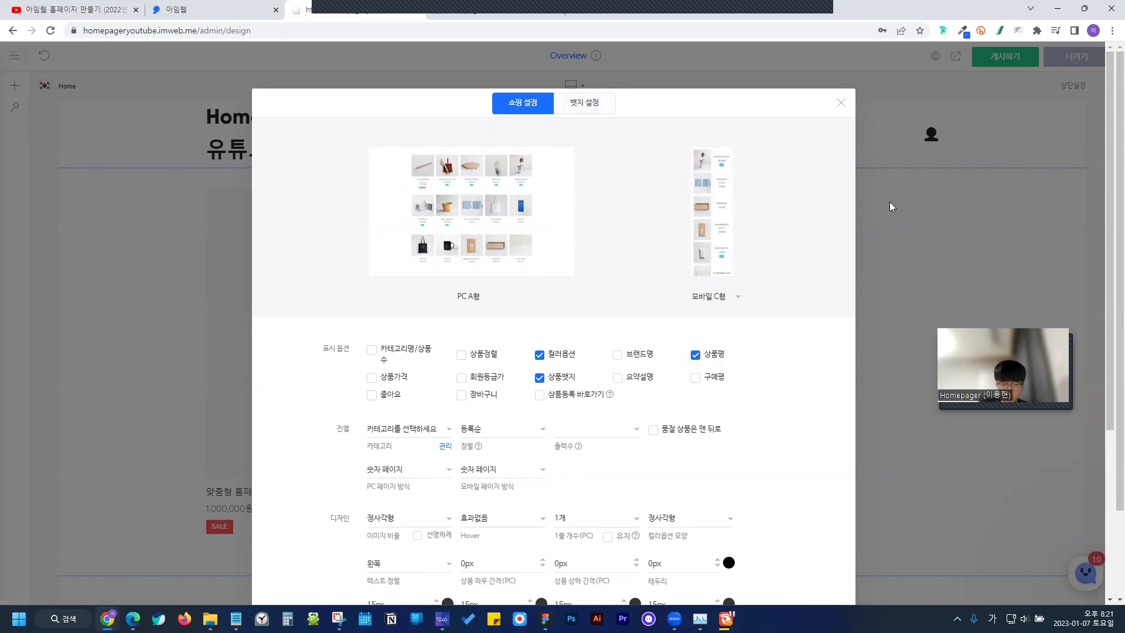
click(906, 201)
Publish the design changes and open the site preview
click(975, 57)
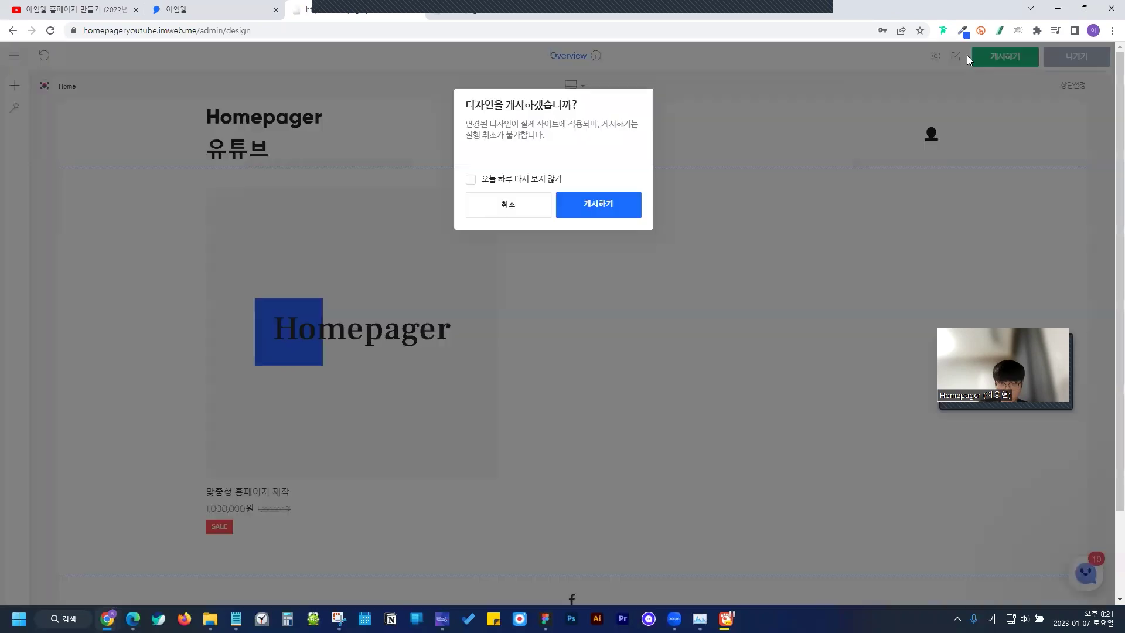
click(618, 206)
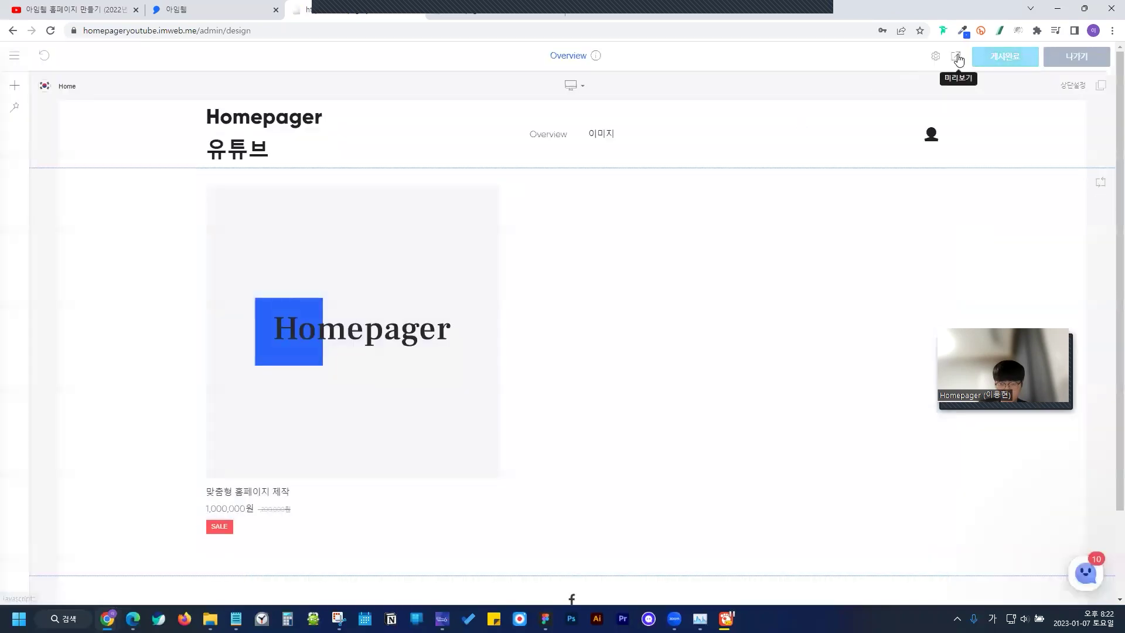
click(956, 58)
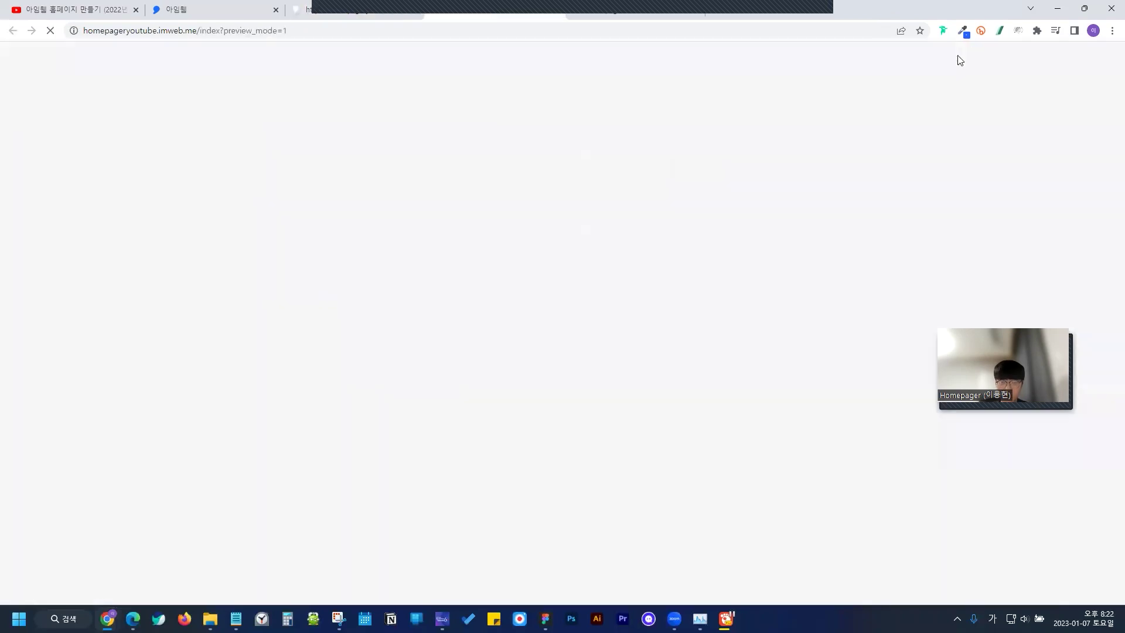
Open the 맞춤형 홈페이지 제작 product from the site preview and look over its detail page, including the description and review sections
click(362, 15)
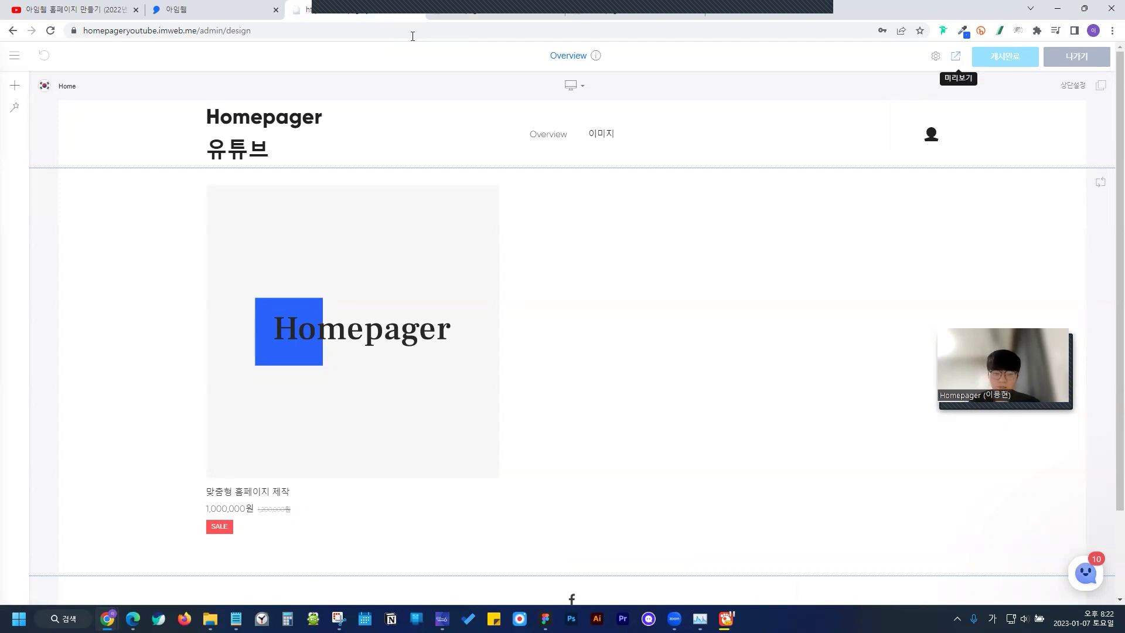
click(447, 8)
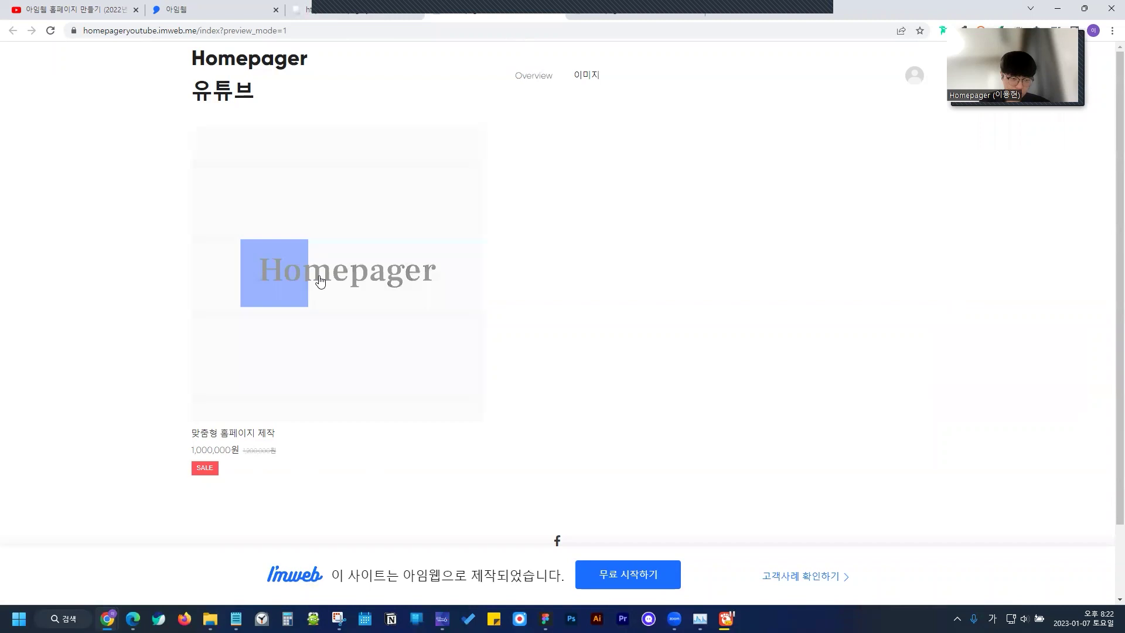
click(318, 279)
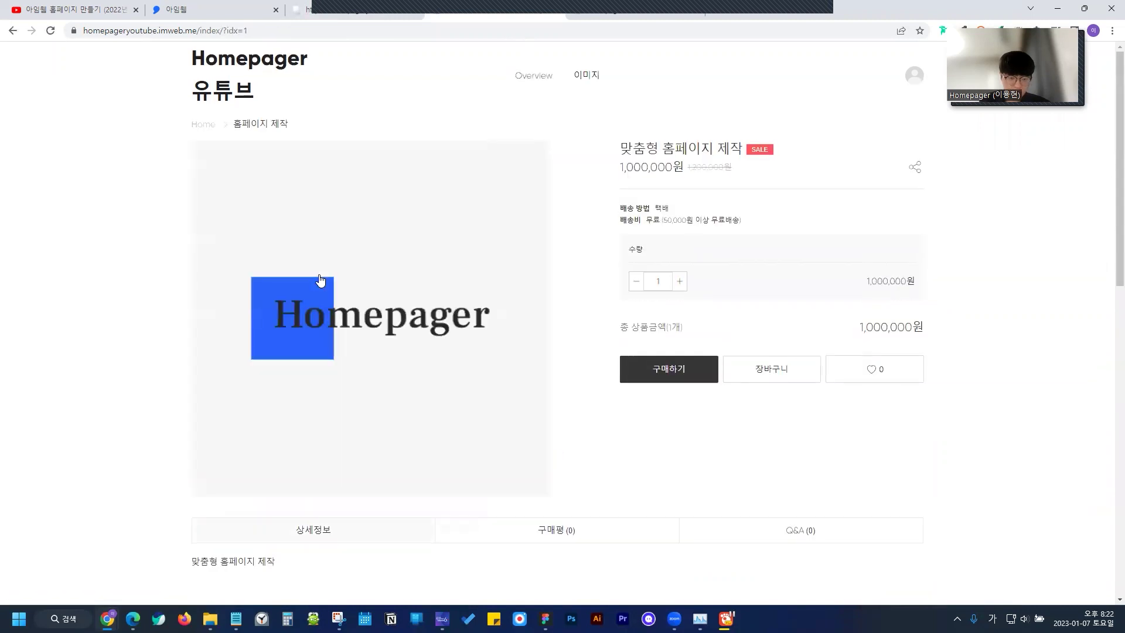
scroll(343, 326, down, 3)
scroll(382, 341, up, 2)
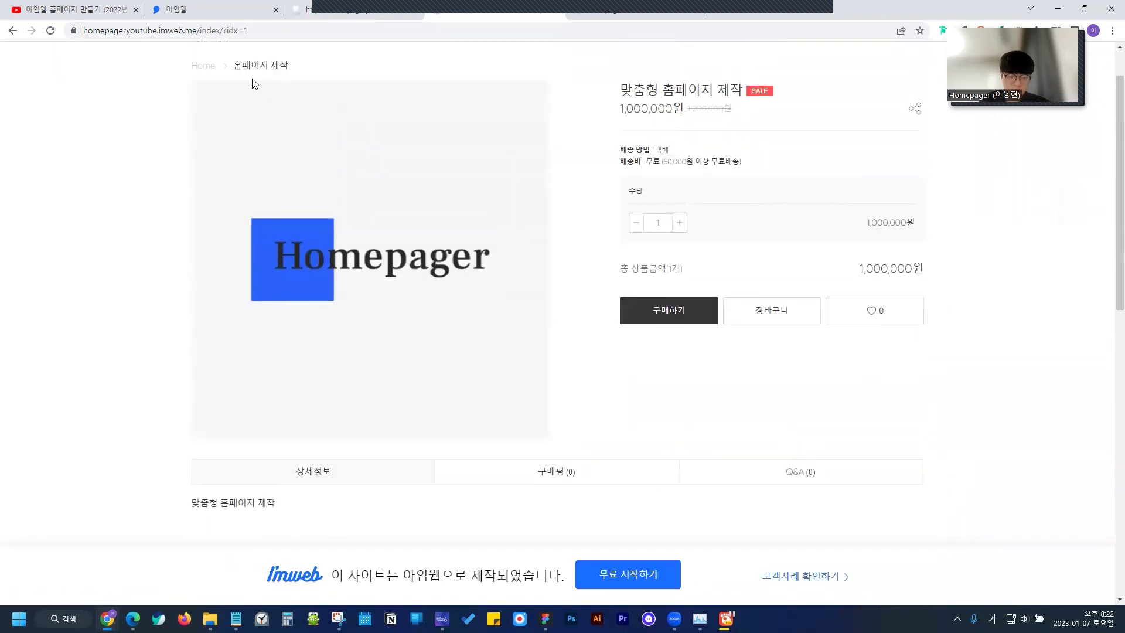
scroll(533, 322, down, 3)
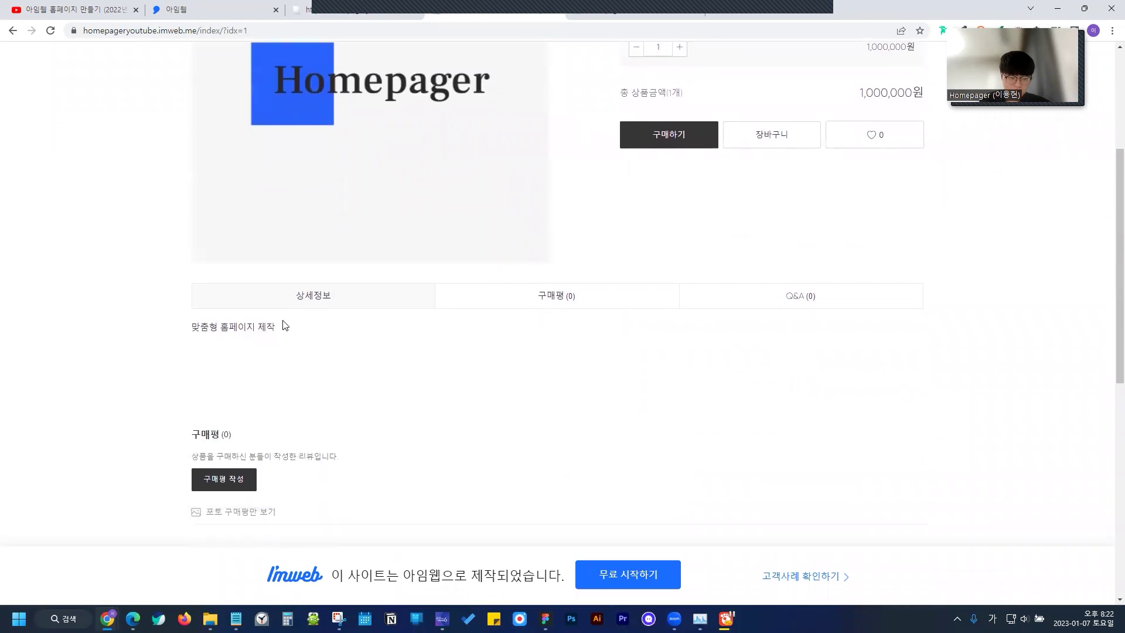
scroll(246, 317, up, 3)
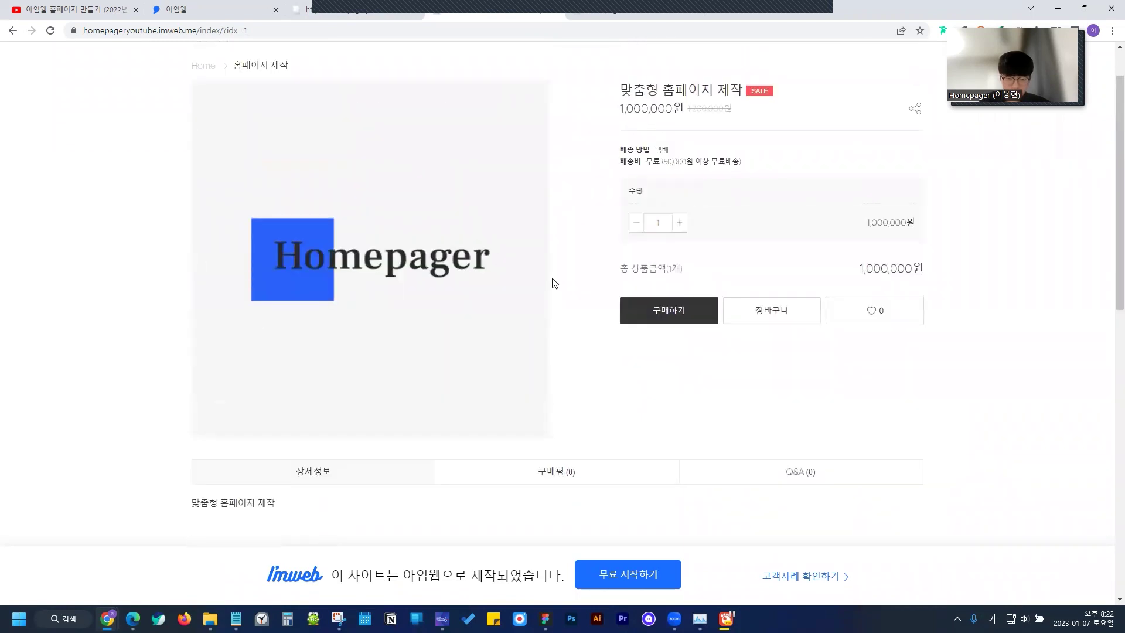
Start buying the product and review the checkout page's orderer, delivery and payment sections
click(704, 314)
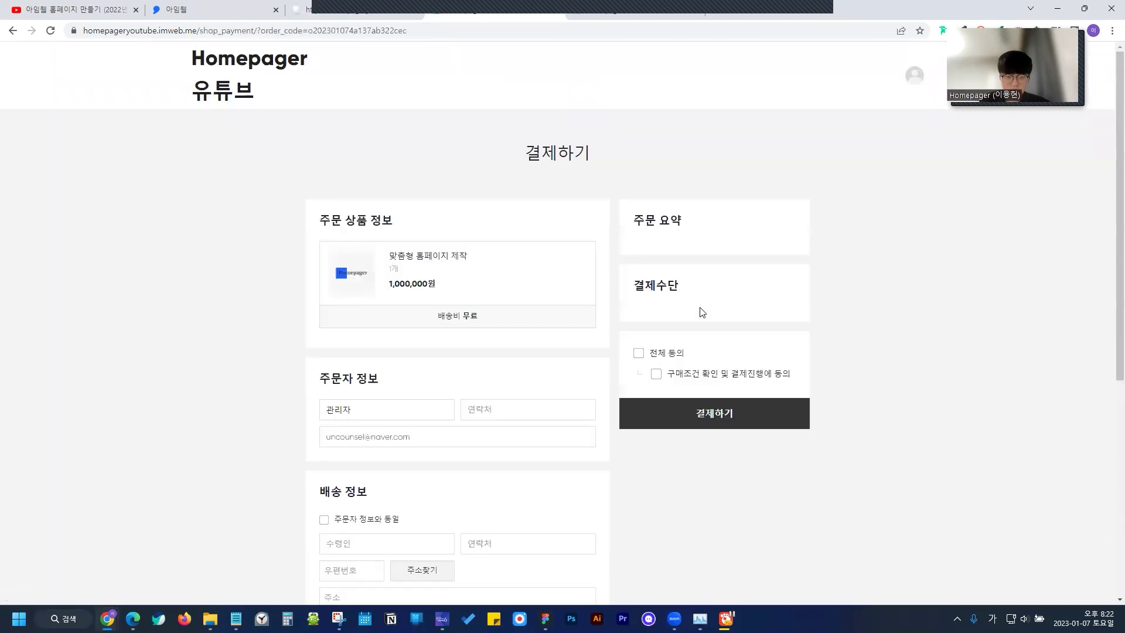
scroll(700, 311, down, 3)
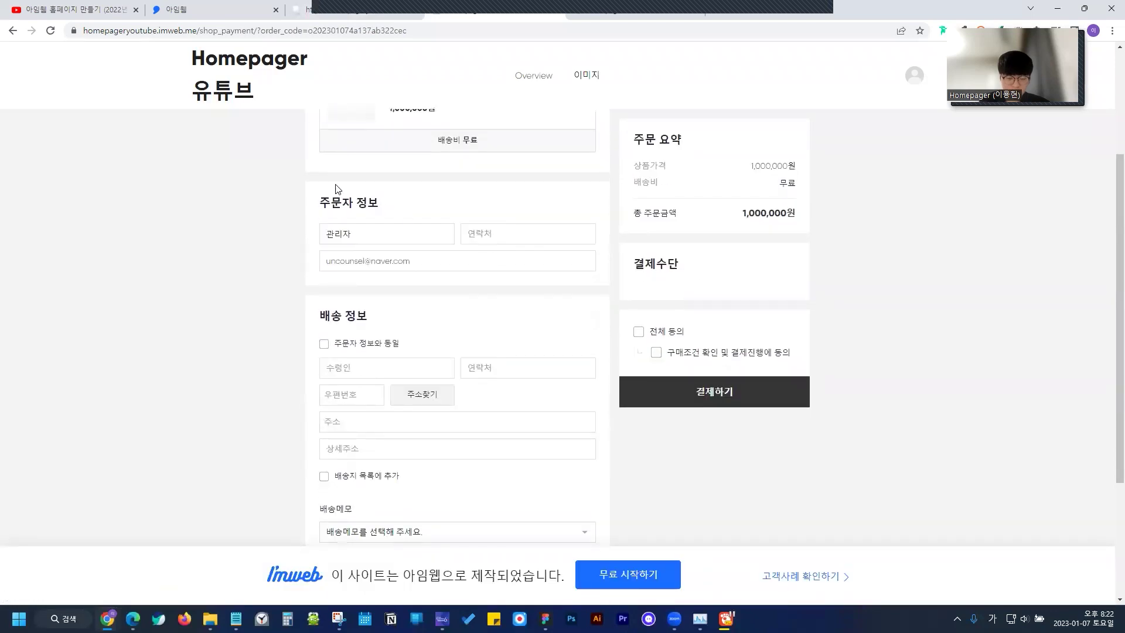
scroll(339, 266, down, 3)
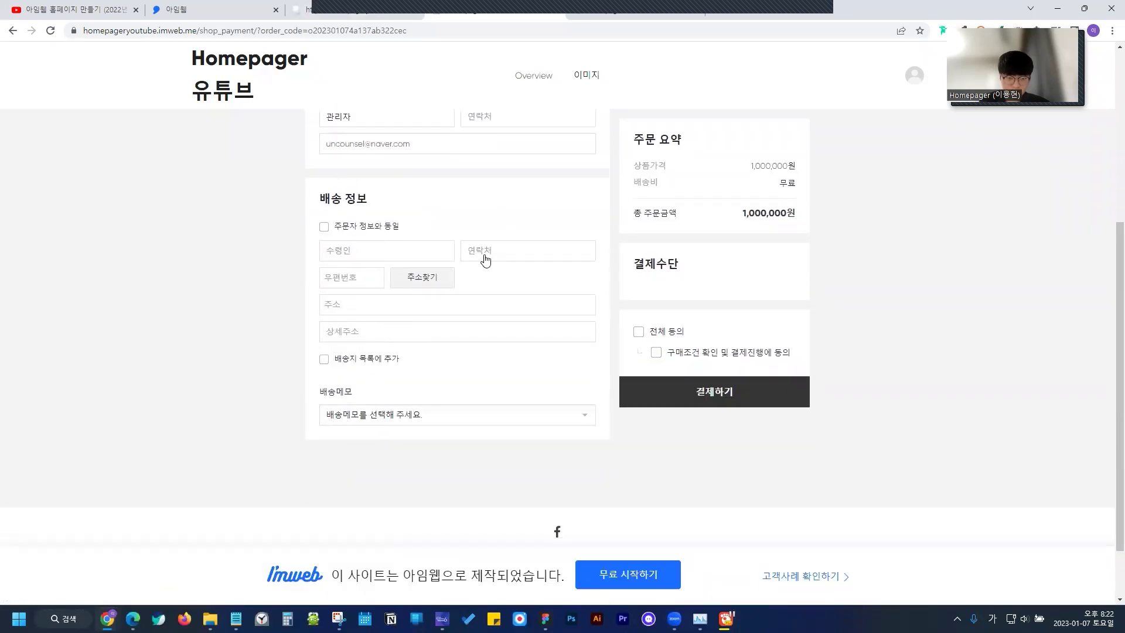
scroll(484, 258, up, 5)
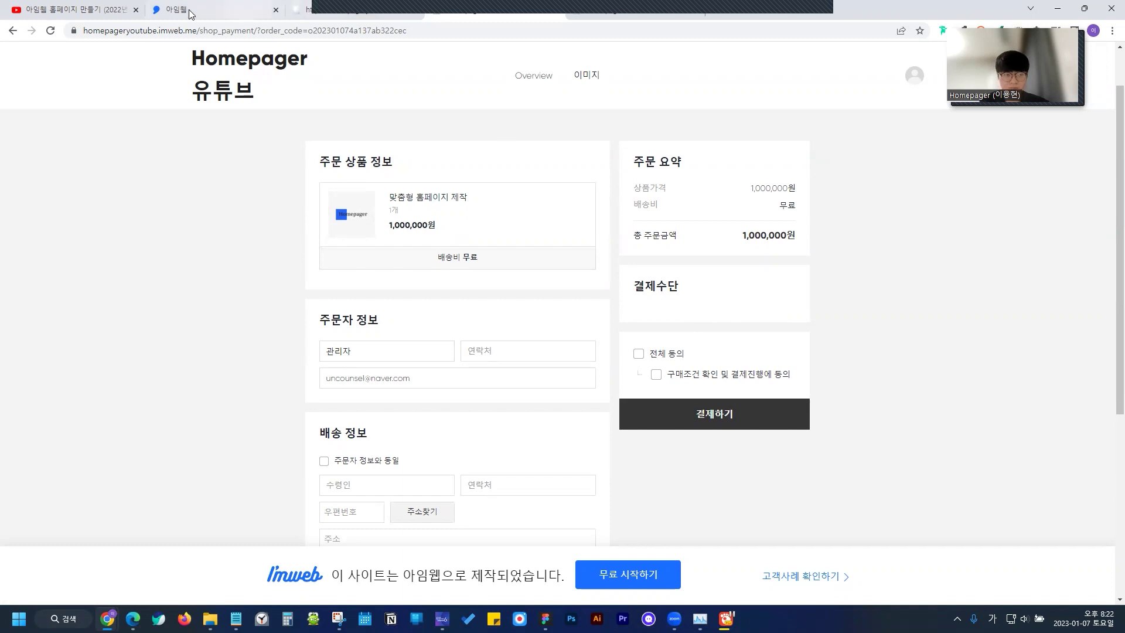
Return to the design editor and replace the shopping widget with a 쇼핑 기획전 widget
click(338, 10)
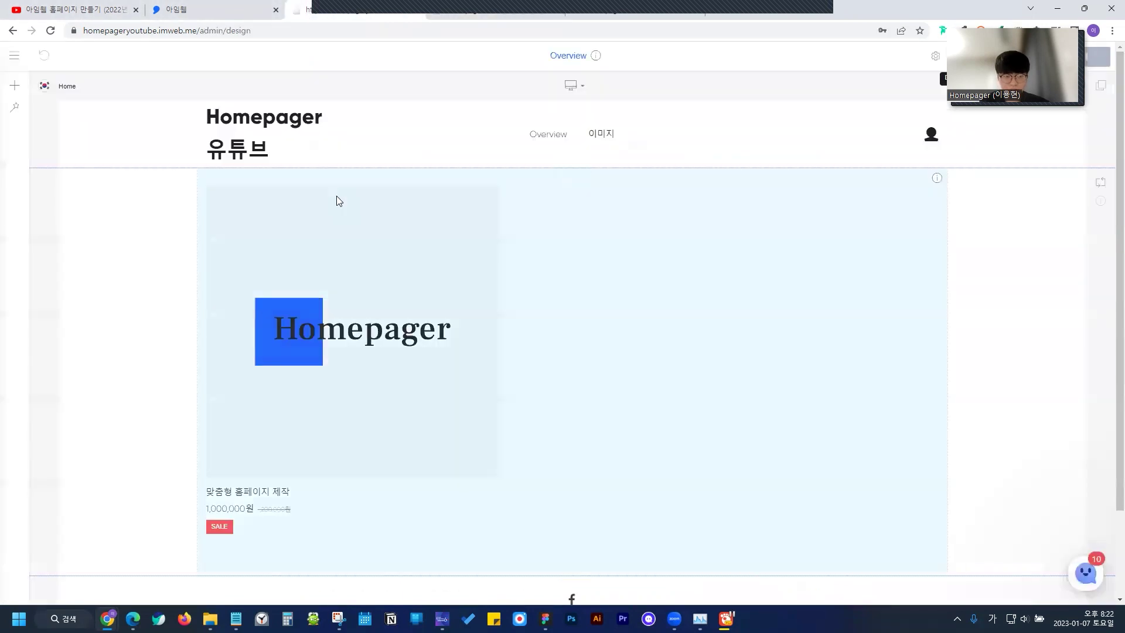
right_click(513, 251)
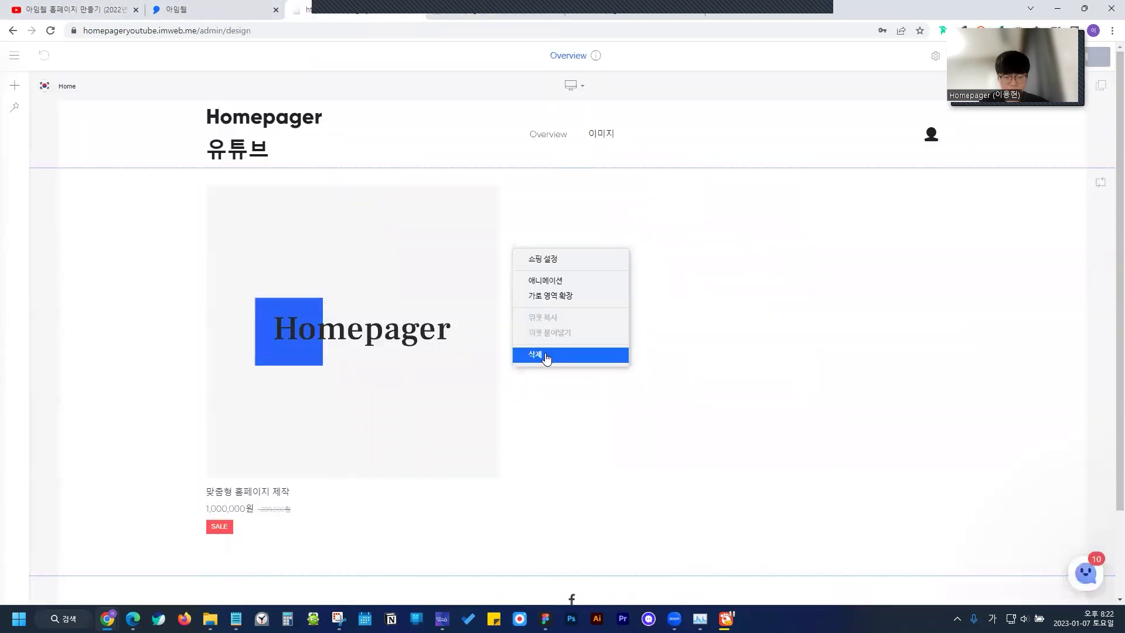
click(543, 354)
click(606, 318)
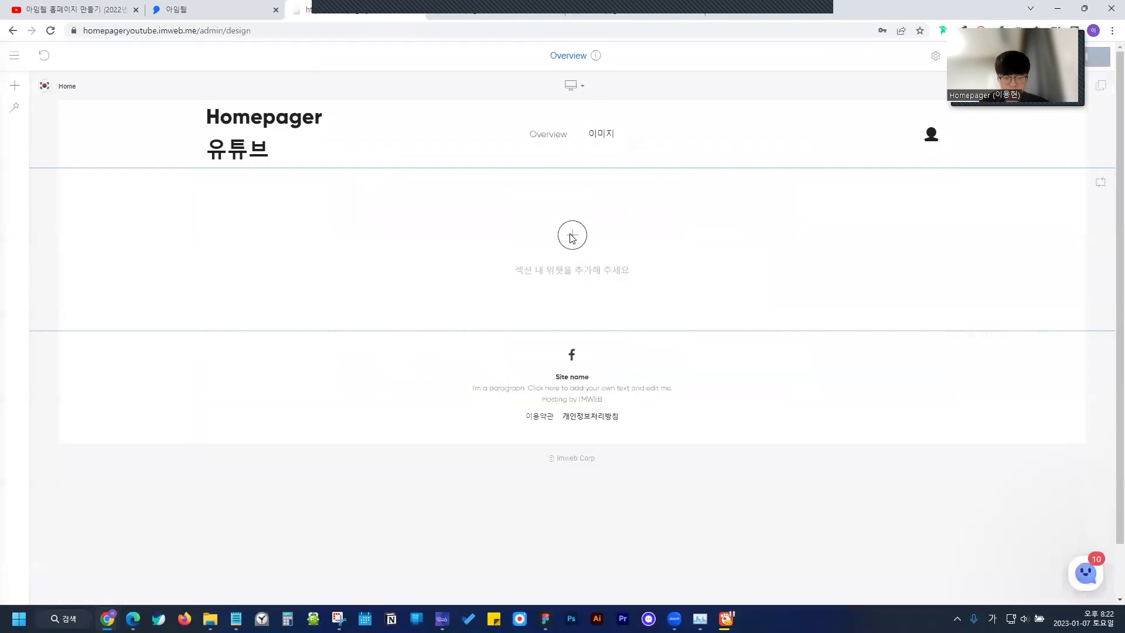
click(573, 236)
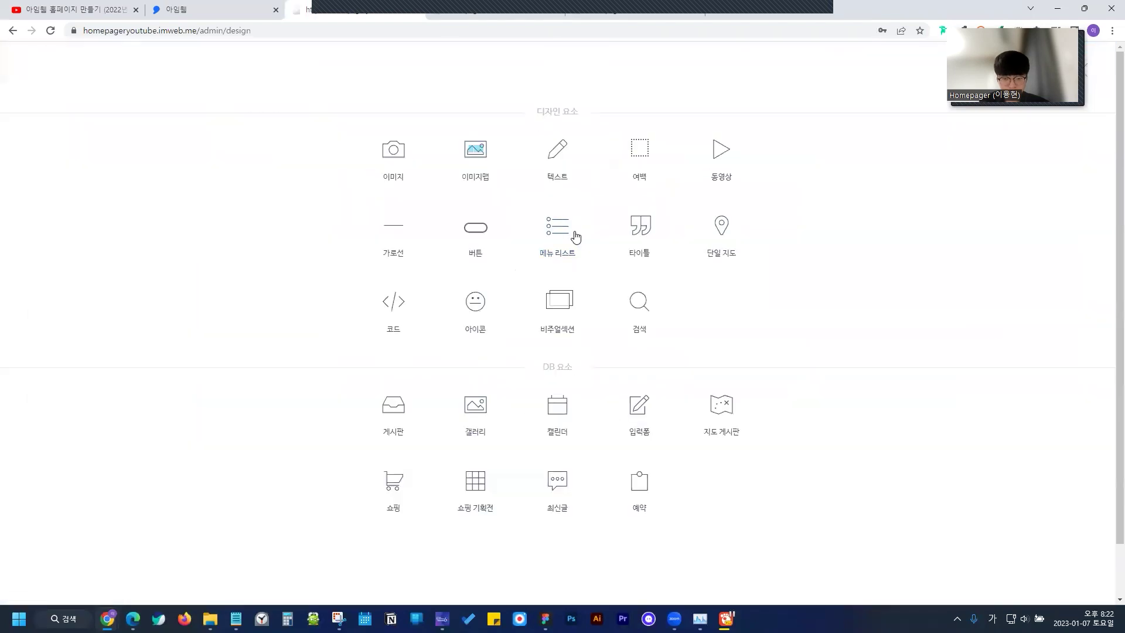
click(473, 487)
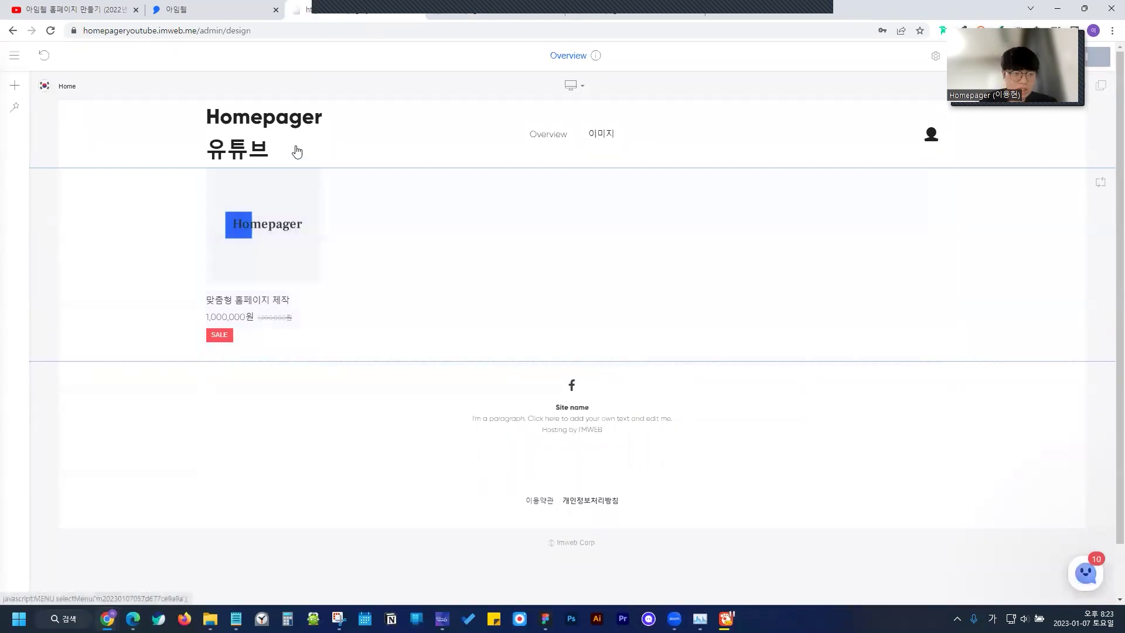
Delete the 쇼핑 기획전 widget and add a 최신글 (latest posts) widget in its place
right_click(610, 248)
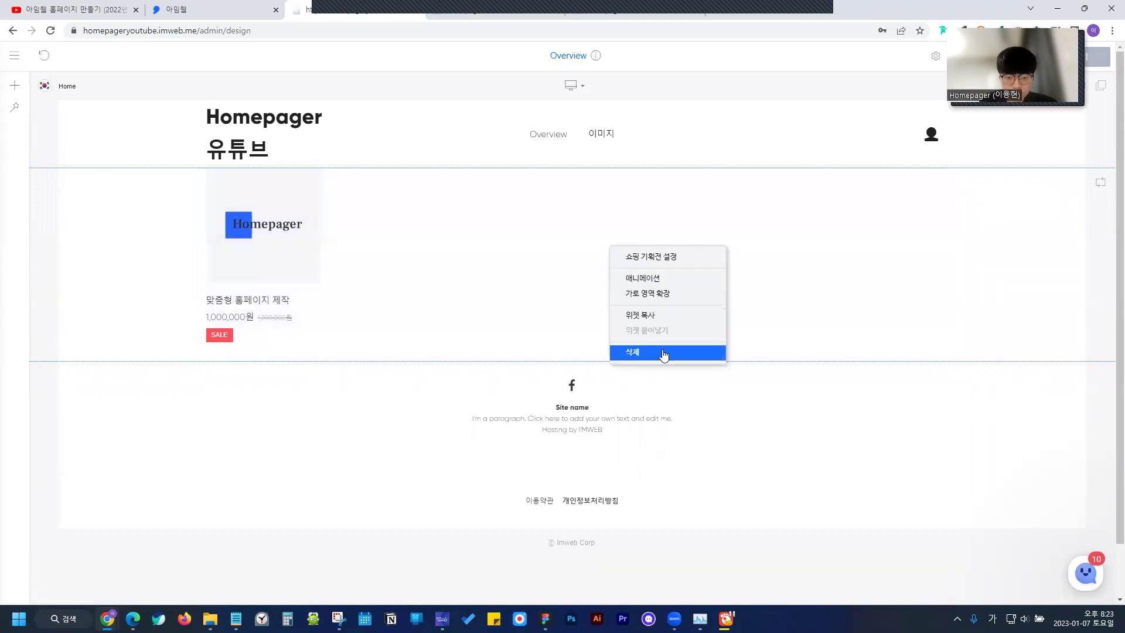
click(664, 354)
click(626, 321)
click(571, 244)
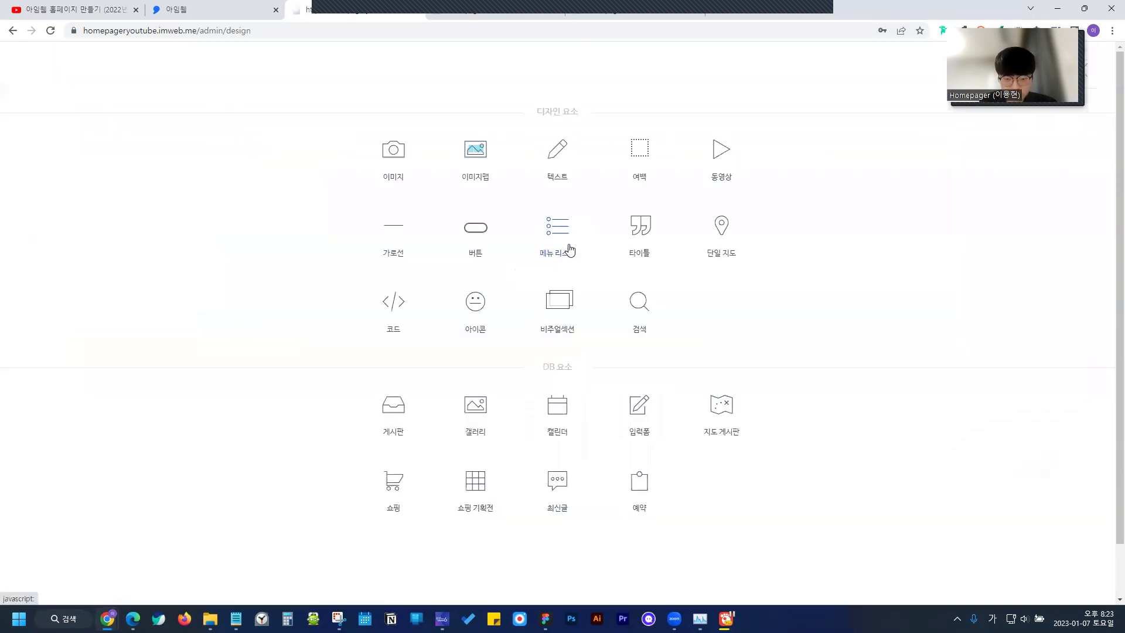
click(564, 469)
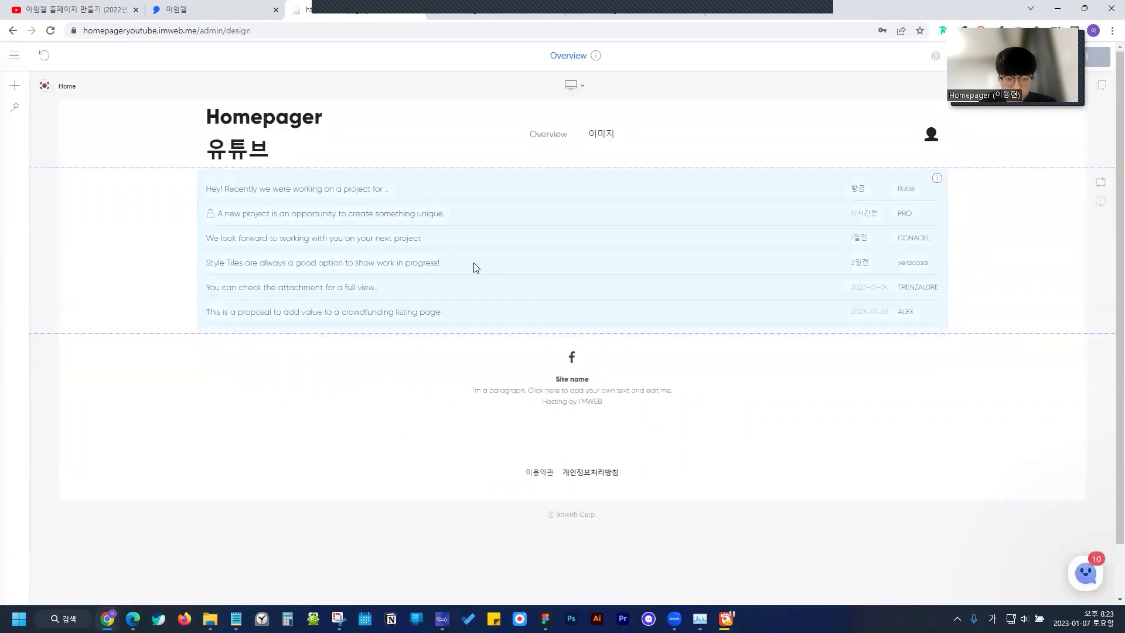
Link the 최신글 widget to the 게시판 board in its settings and close the settings
click(473, 262)
click(485, 273)
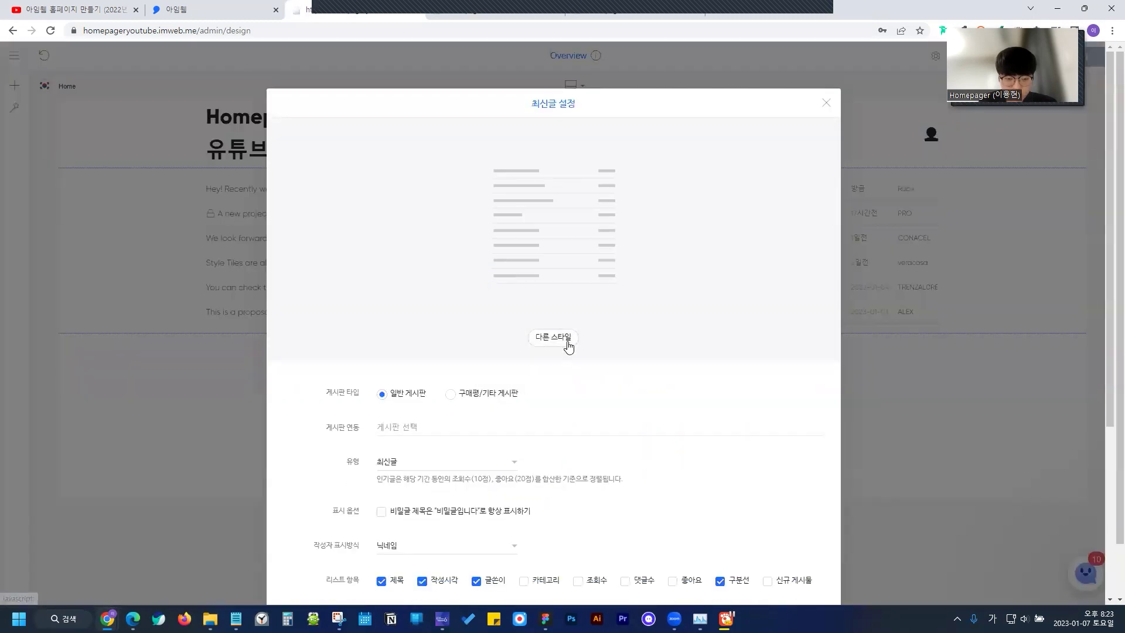
click(400, 429)
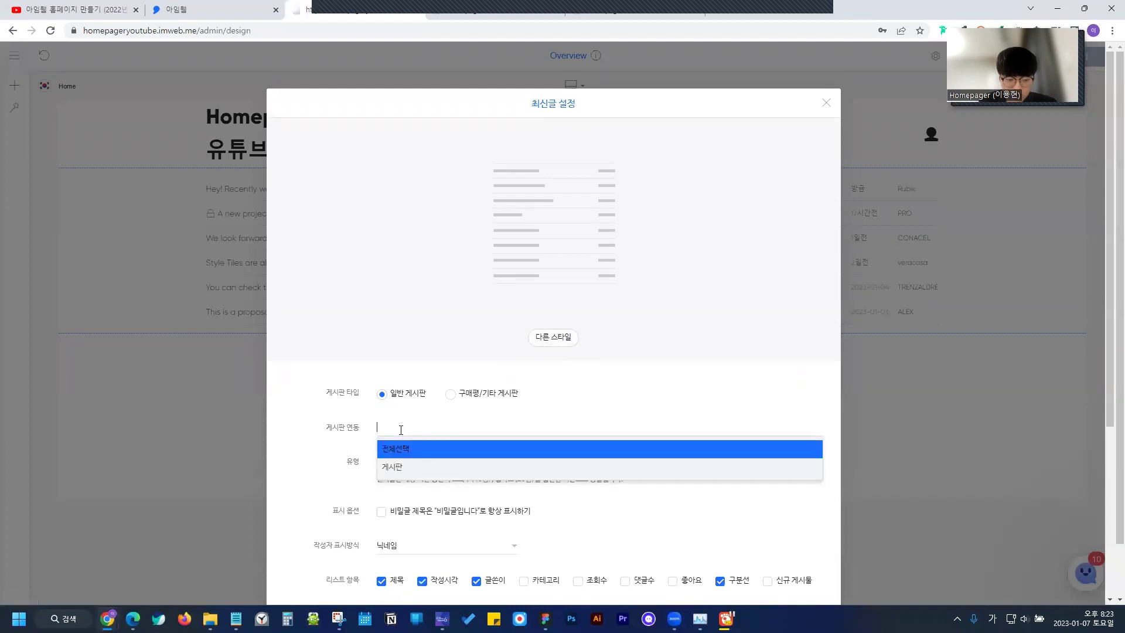
click(406, 468)
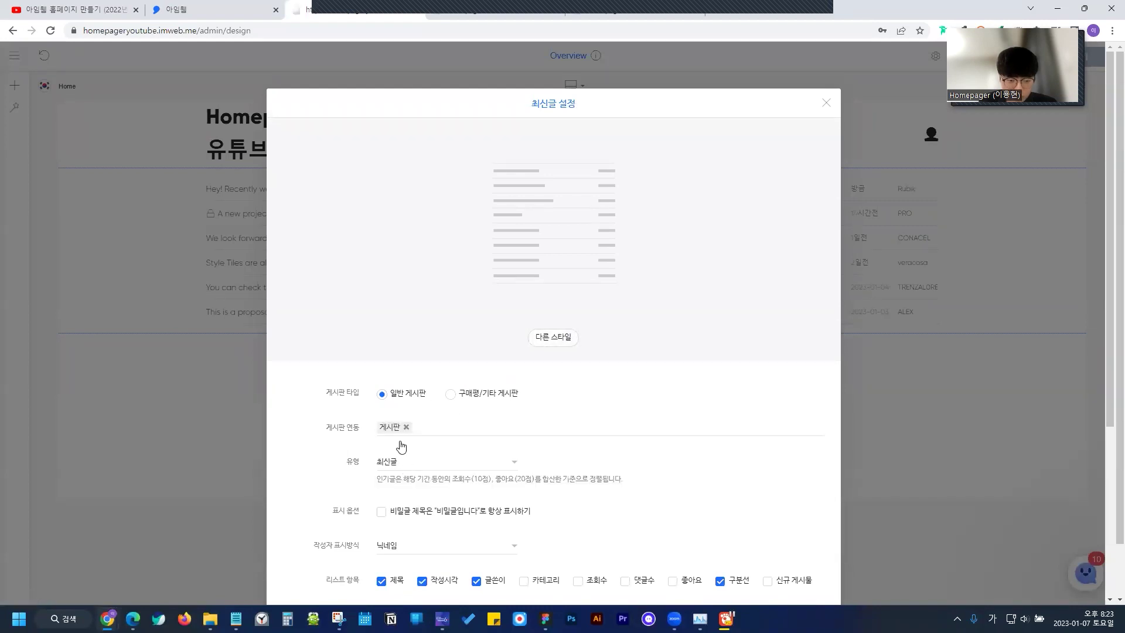
click(946, 282)
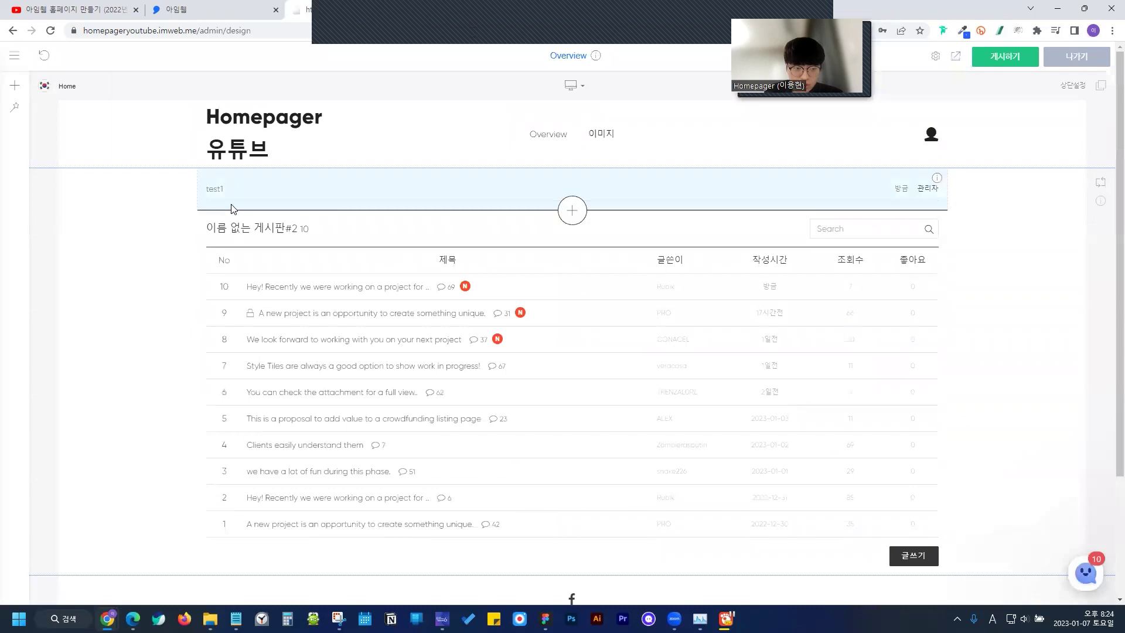
Publish the design, open the site preview and open the test1 post from the latest posts list
click(1005, 56)
click(621, 204)
click(957, 56)
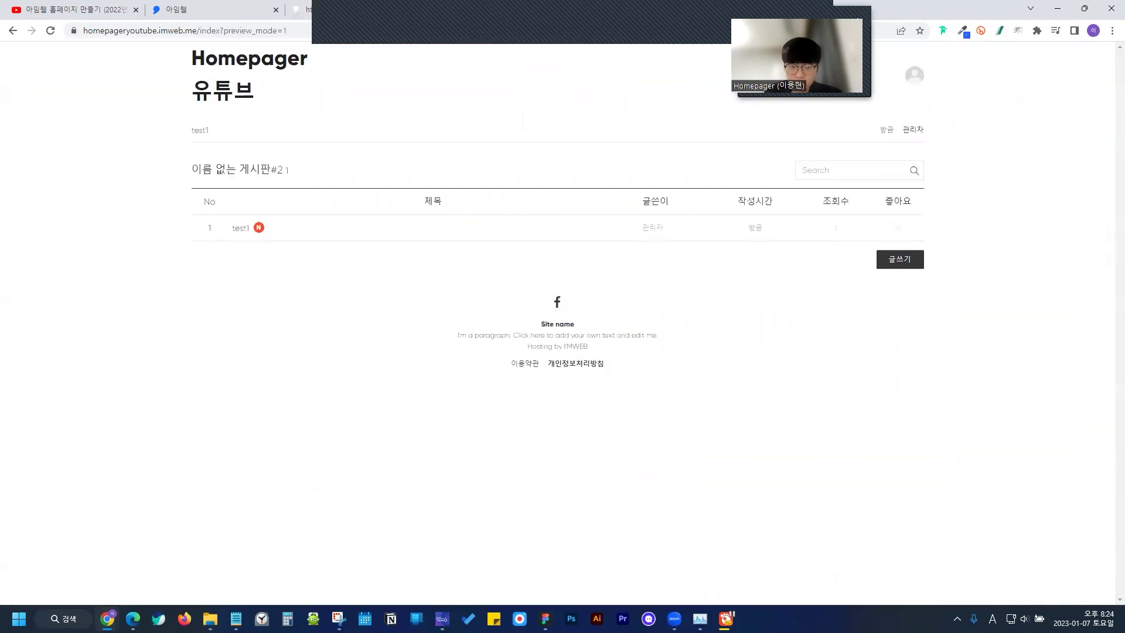
click(200, 132)
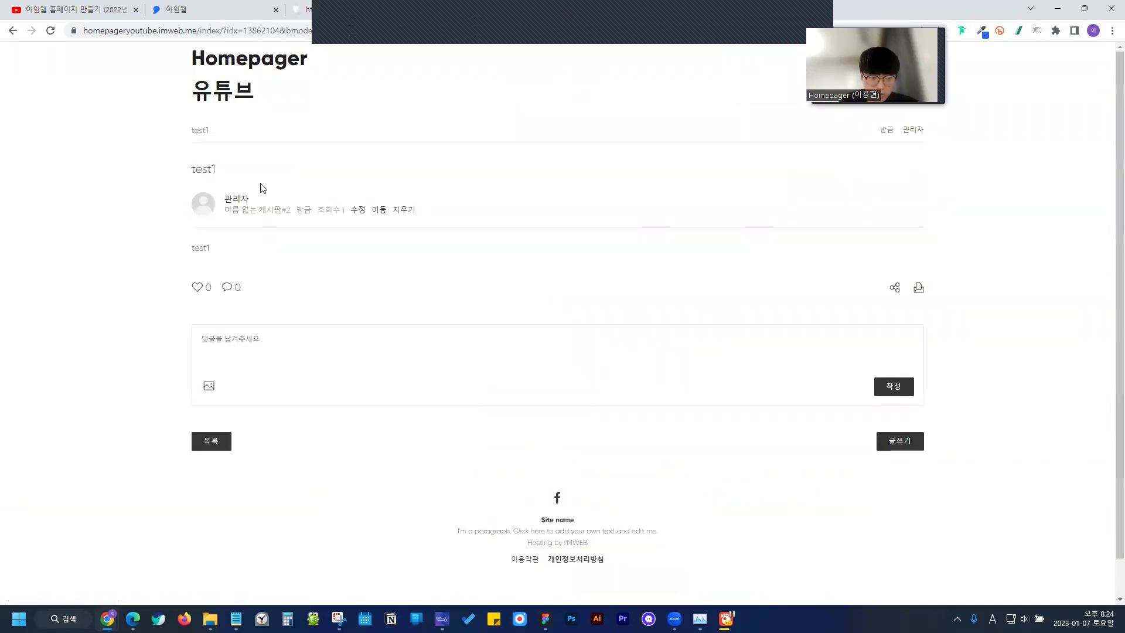
Return to the design editor, clear the latest posts and board widgets from the section and add a 예약 (reservation) widget
click(11, 33)
click(12, 33)
right_click(525, 236)
click(612, 336)
click(612, 329)
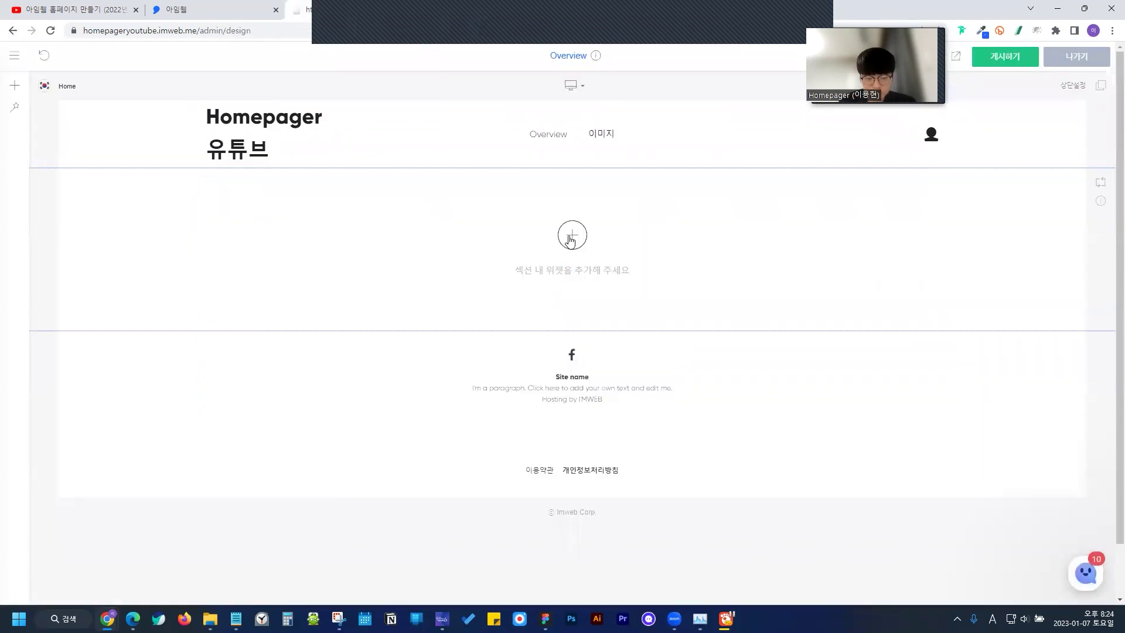
click(570, 239)
click(650, 467)
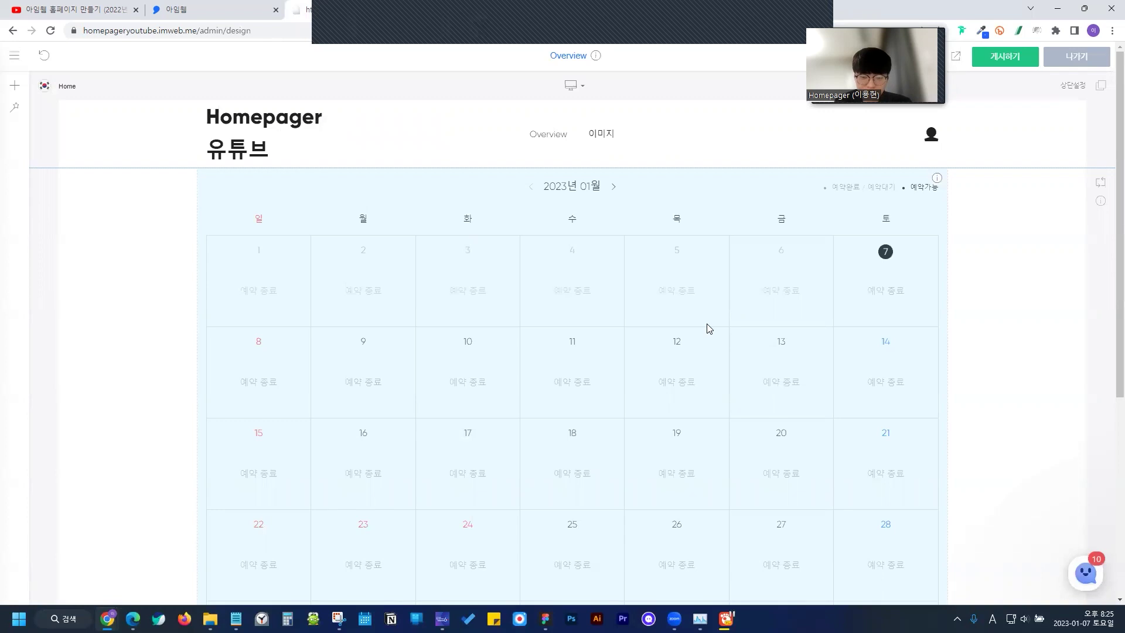
Switch to the site's admin dashboard and start adding a new reservation product under 객실/사이트 관리
key(alt+Tab)
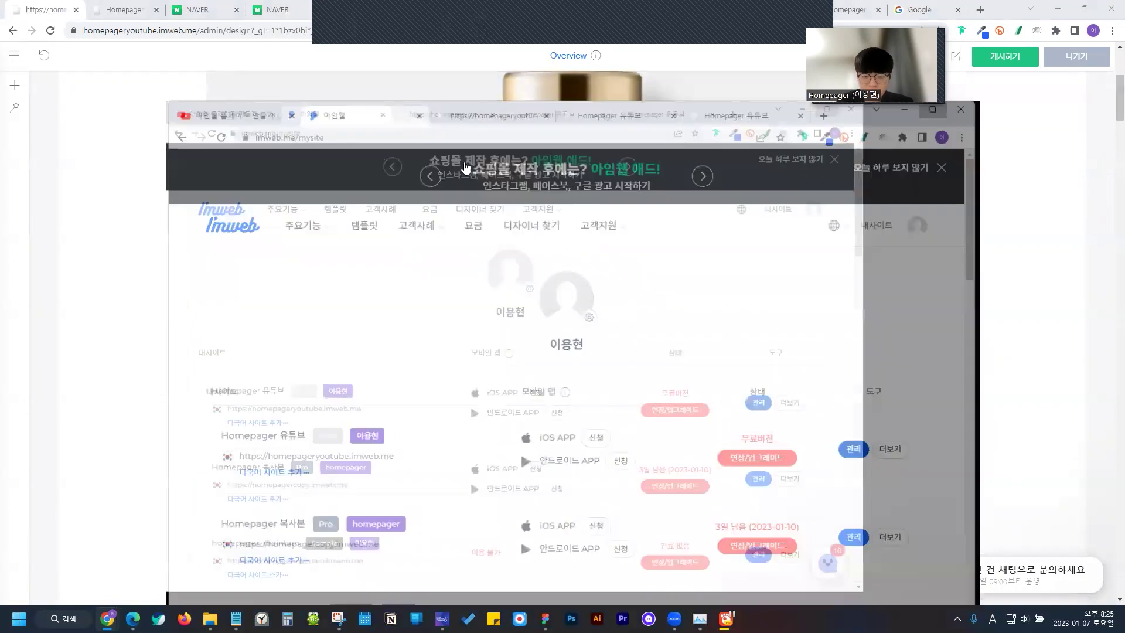
click(831, 329)
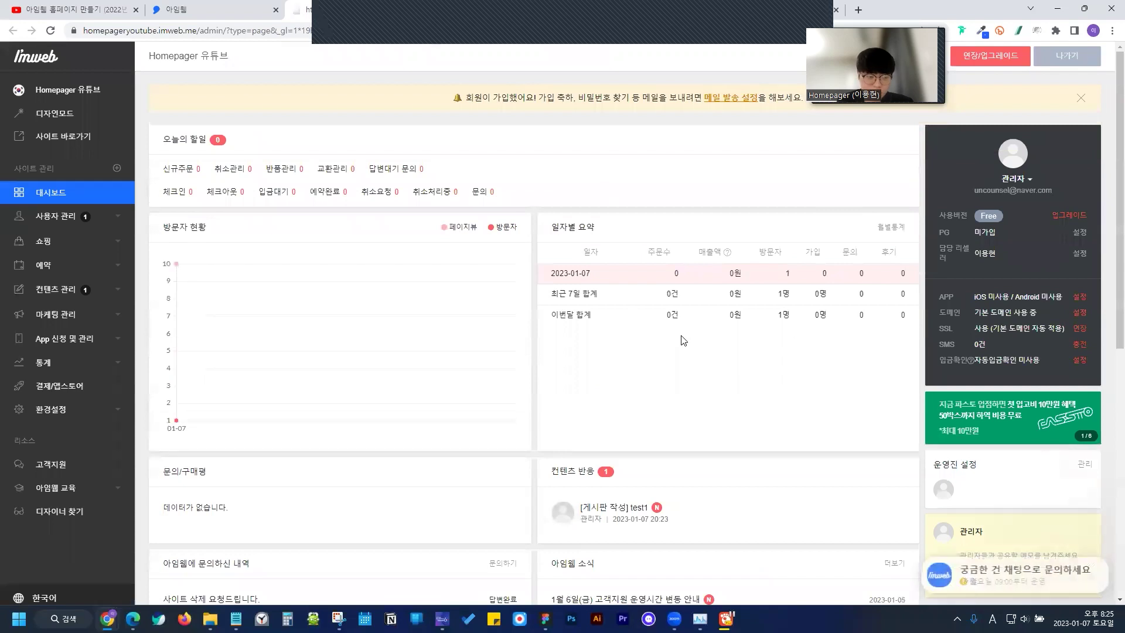
click(94, 264)
click(79, 291)
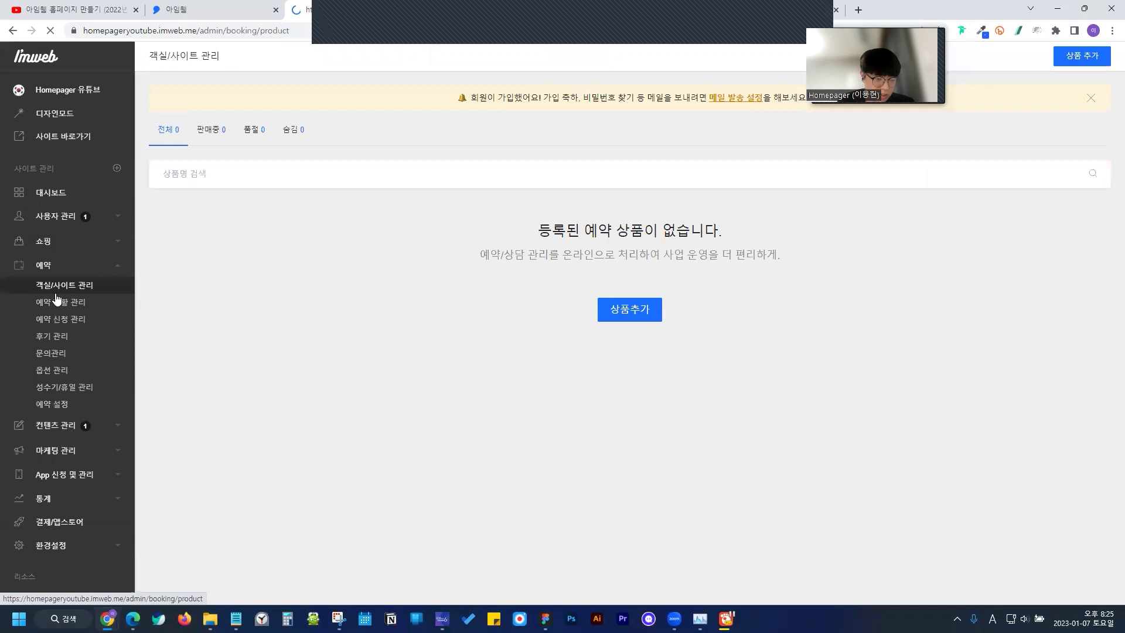
click(648, 311)
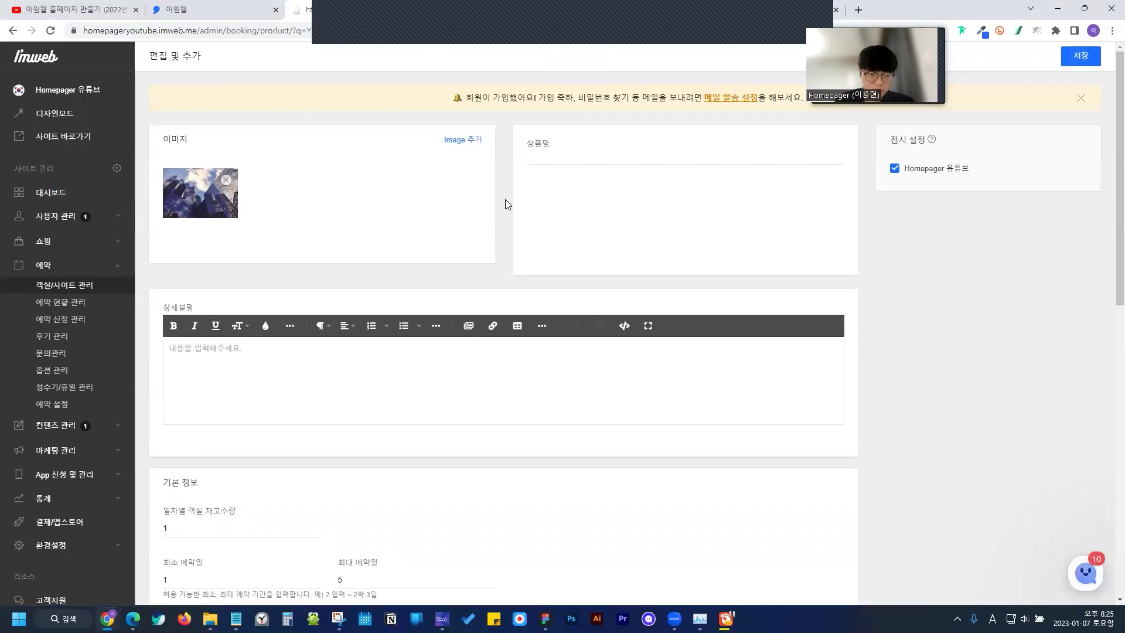
Name the reservation product 빌딩 and enter the same text as its detailed description
click(582, 150)
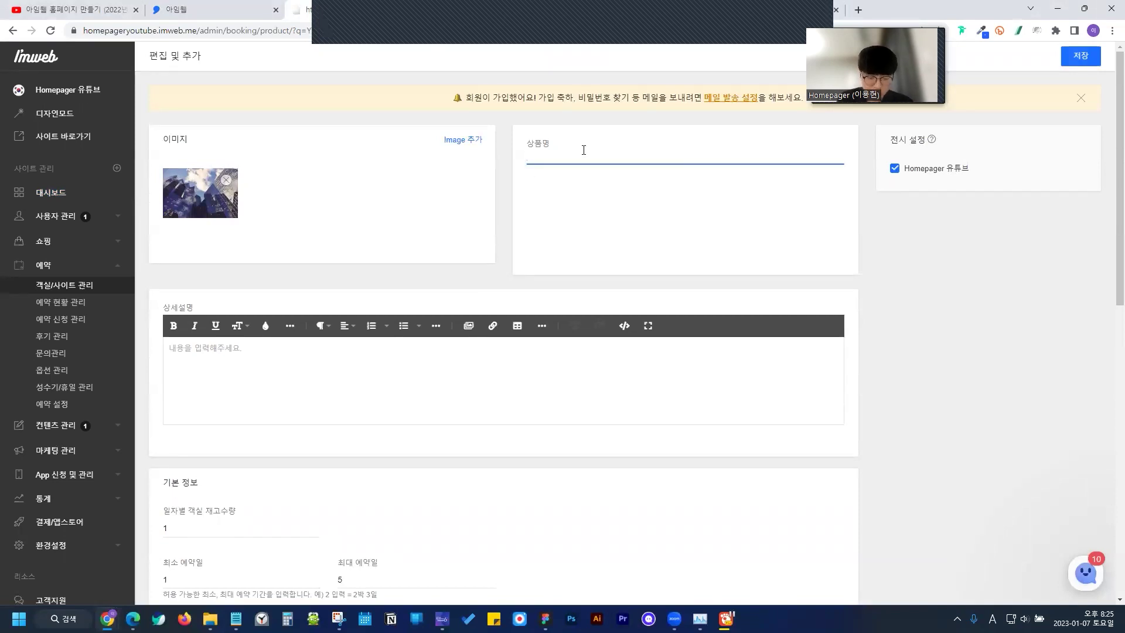
text(빌딩)
key(ctrl+a)
key(ctrl+c)
click(276, 378)
key(ctrl+v)
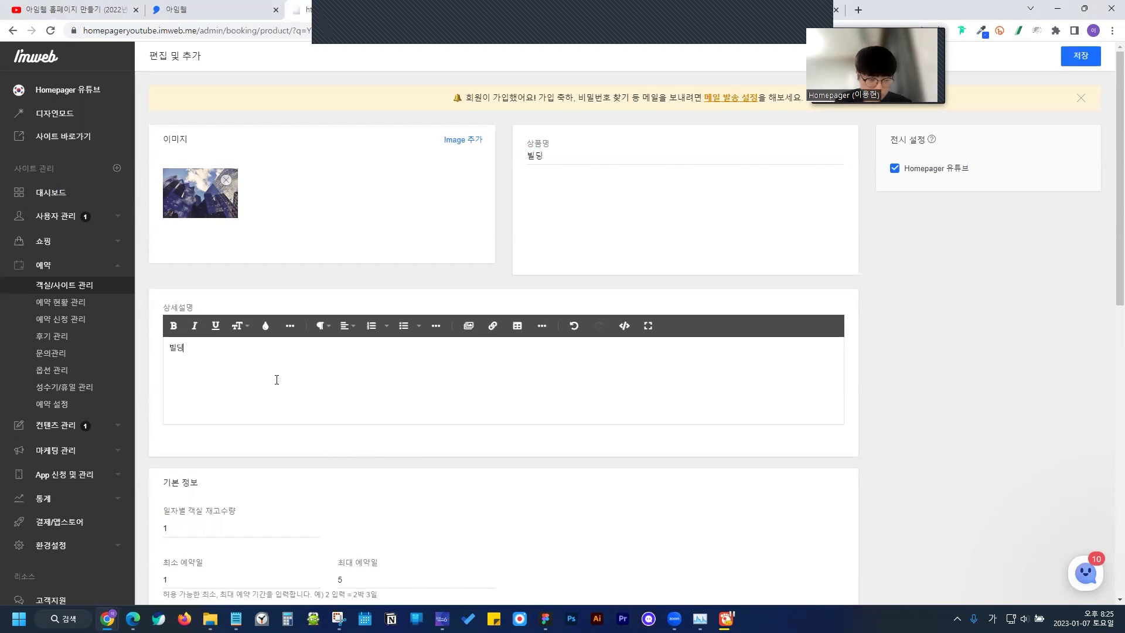
Insert an image file into the reservation product's detailed description
click(467, 326)
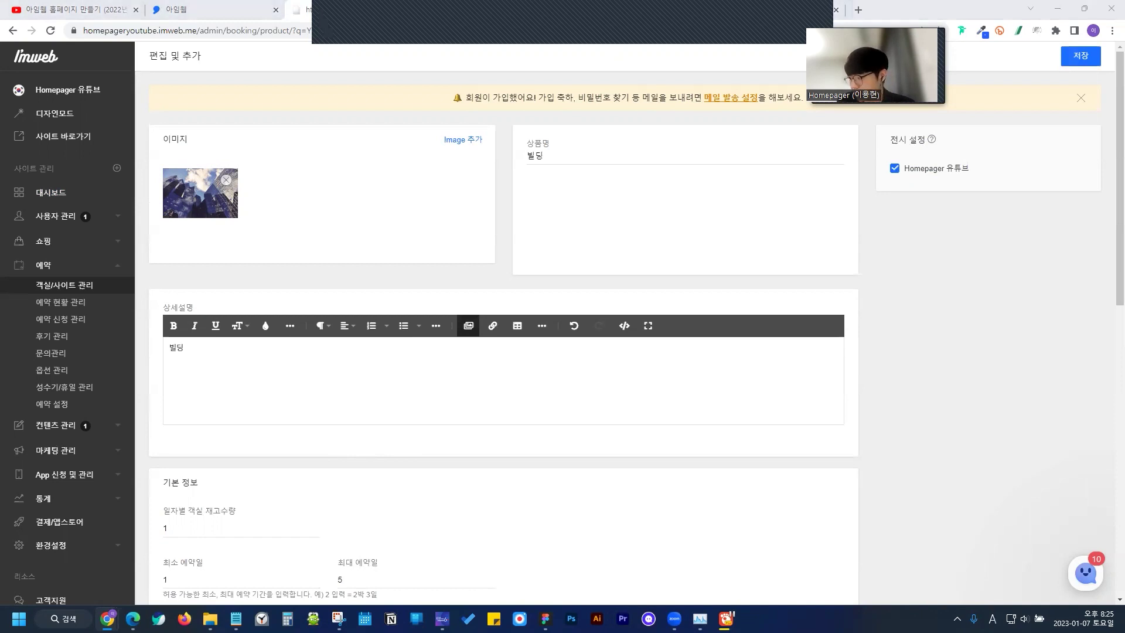
double_click(139, 404)
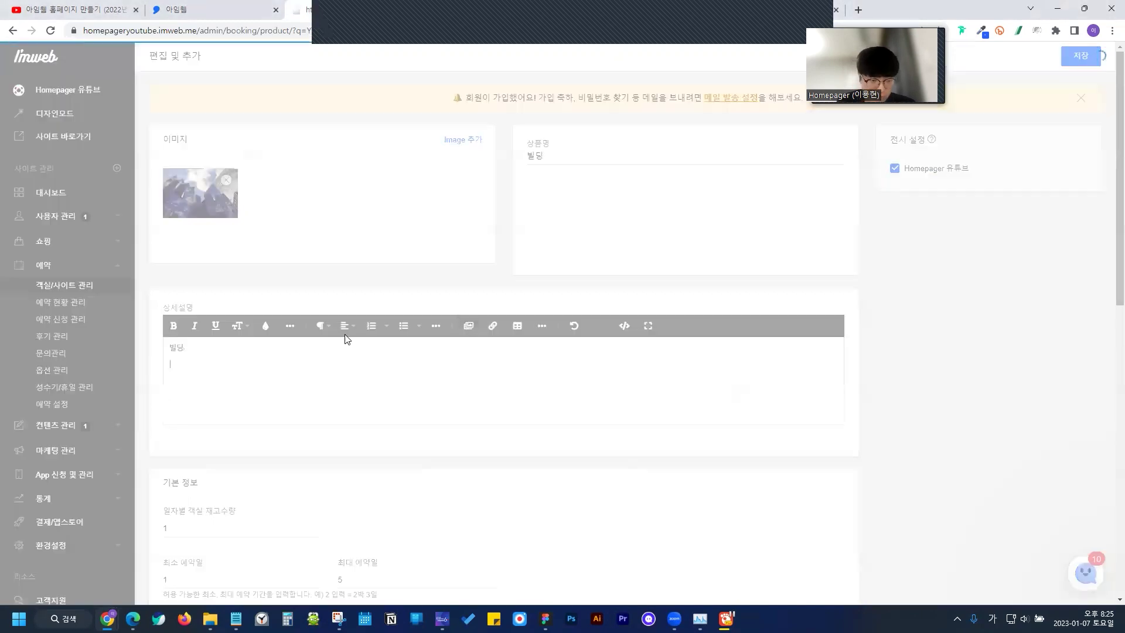
scroll(944, 308, down, 4)
scroll(945, 314, down, 10)
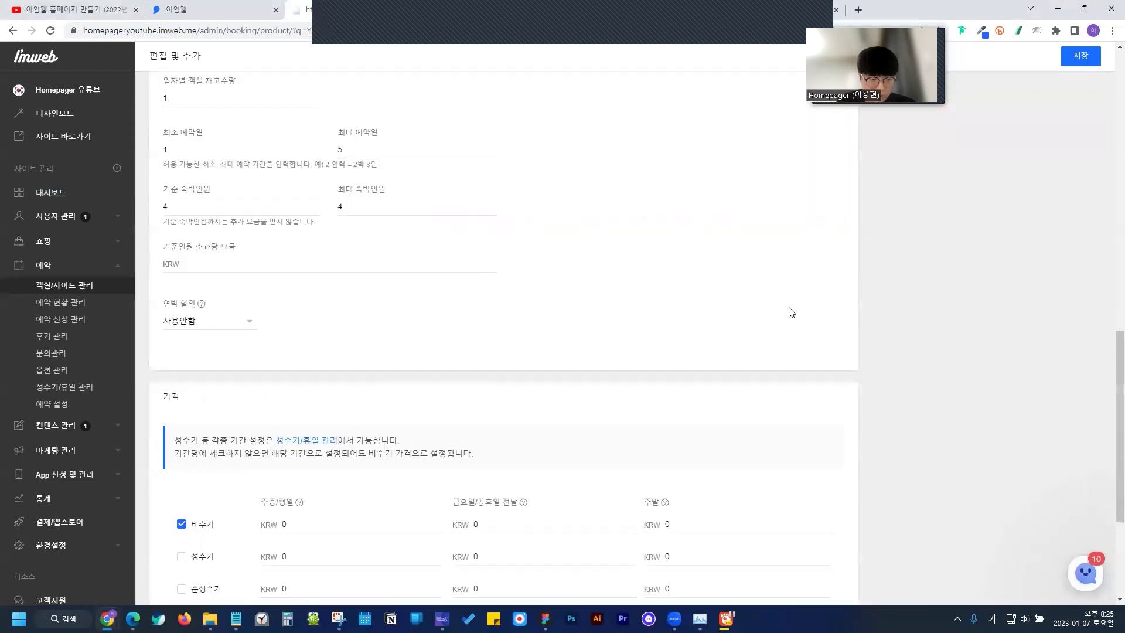
Set the reservation product's surcharge per person over the base occupancy (기준인원 초과당 요금) to 20,000 KRW
click(182, 257)
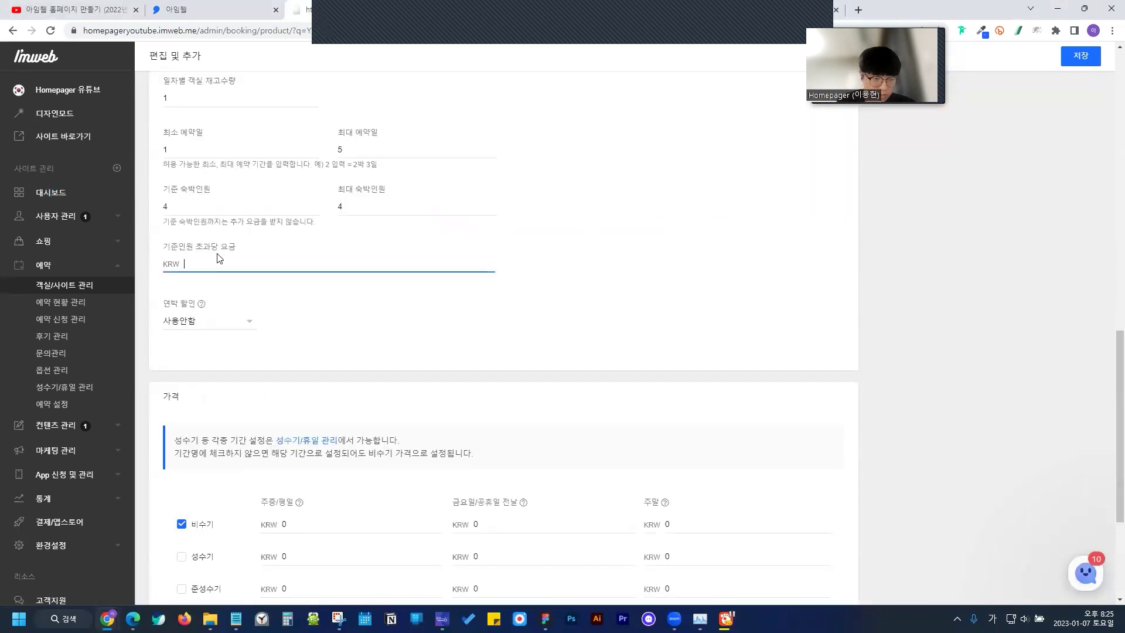
text(20000)
click(388, 309)
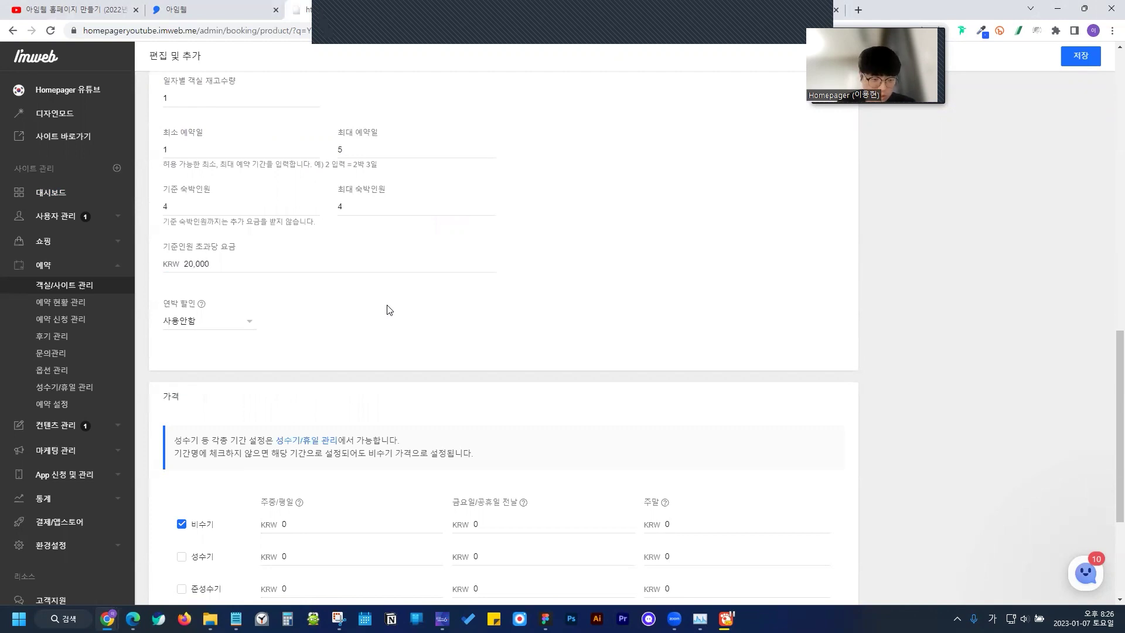
Set the 비수기 prices to 300,000 for weekdays, 400,000 for Fridays/holiday eves and 500,000 for weekends, and save the product
scroll(389, 309, down, 3)
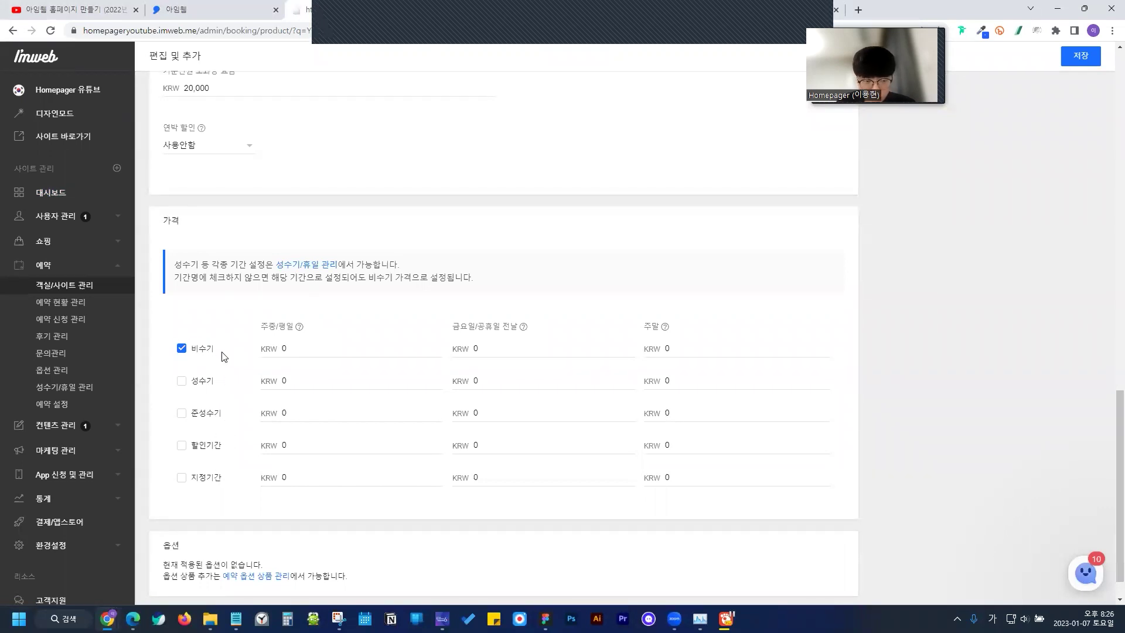
click(284, 347)
text(300,000)
click(502, 347)
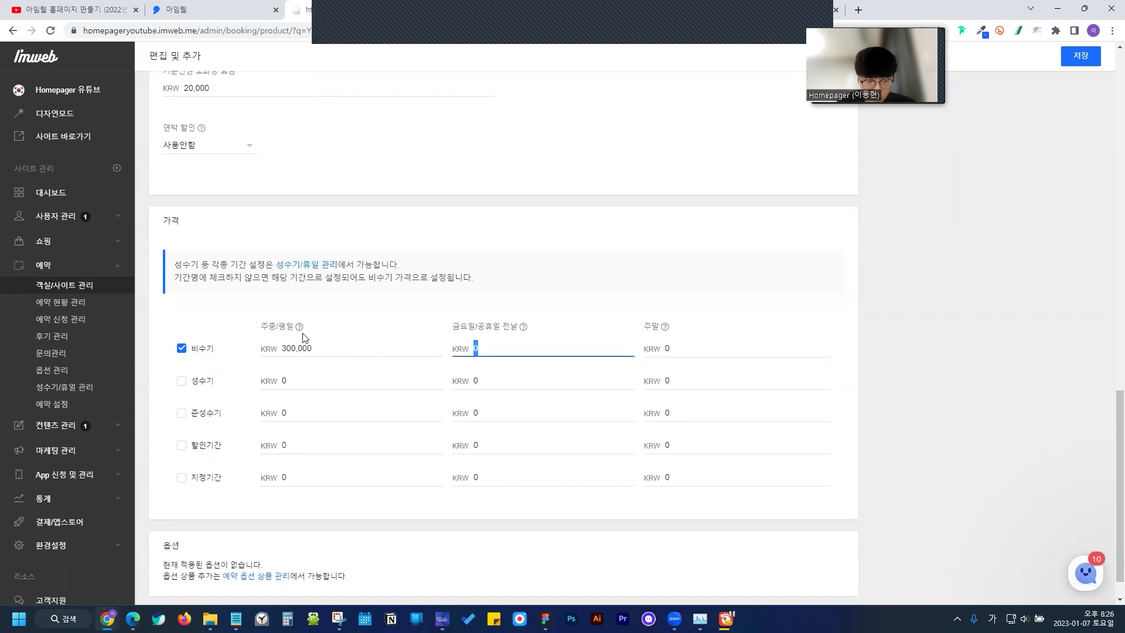
text(400,000)
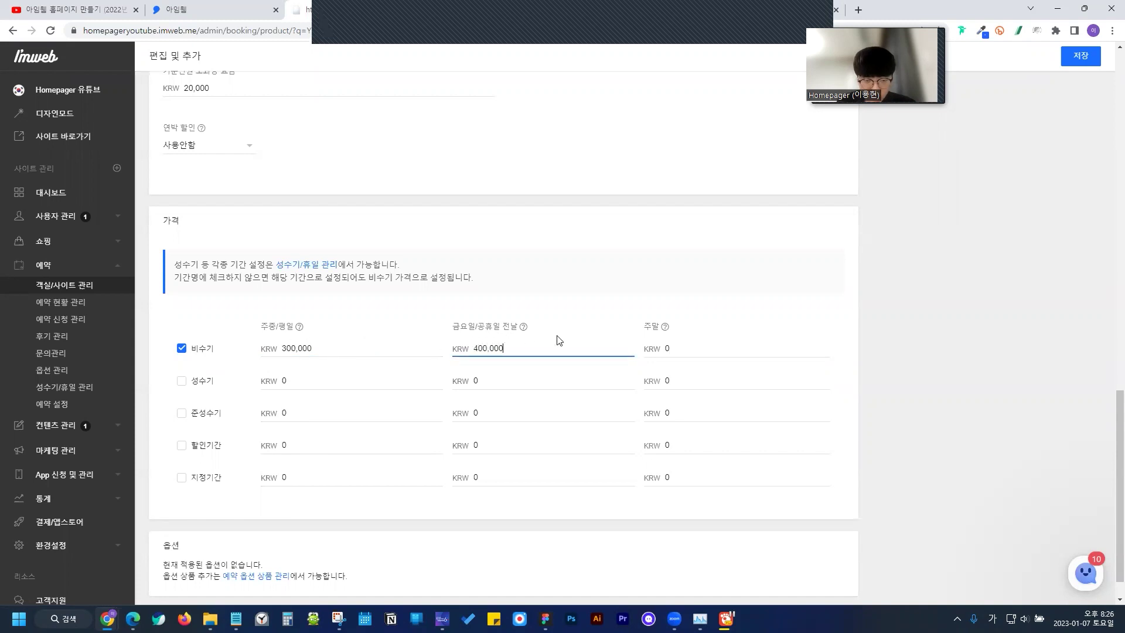
click(700, 349)
text(5000000)
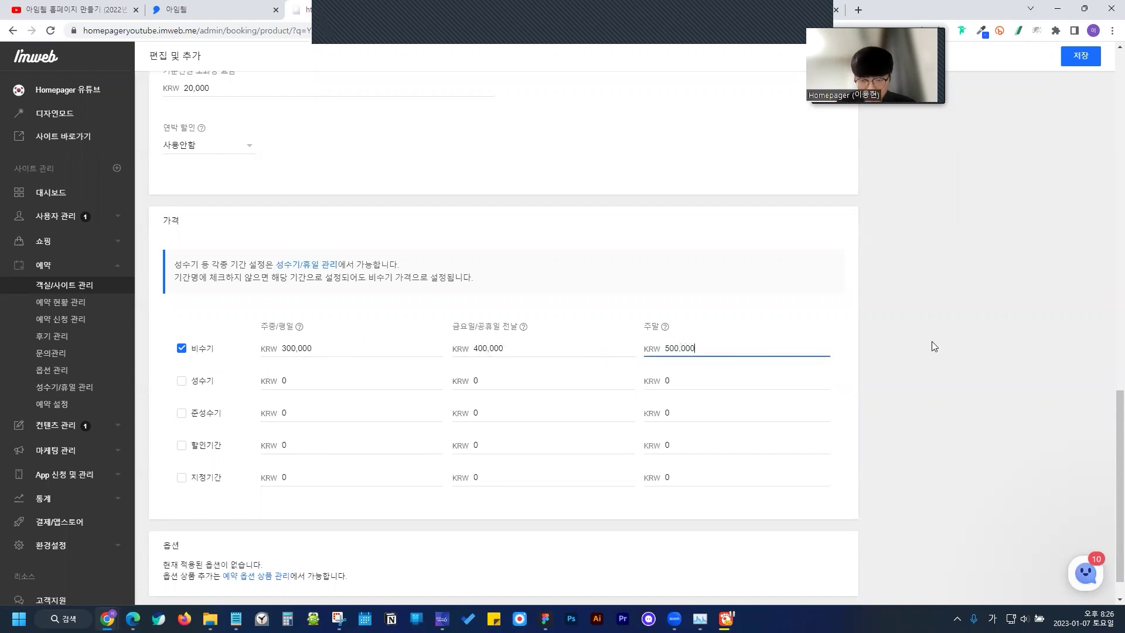
scroll(891, 329, up, 9)
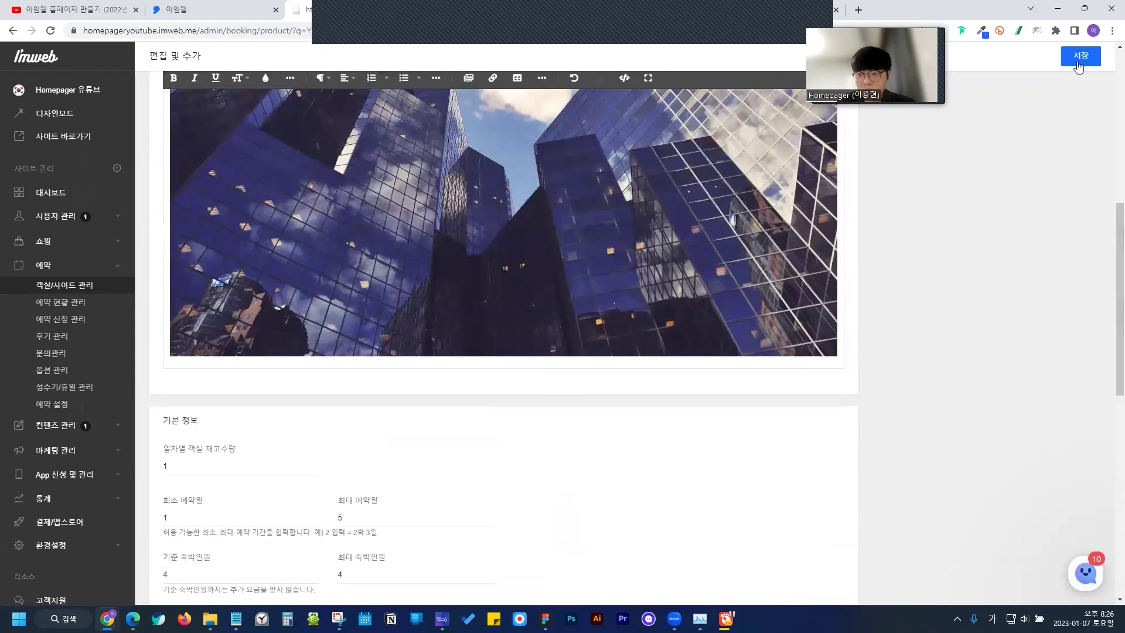
scroll(1078, 67, up, 3)
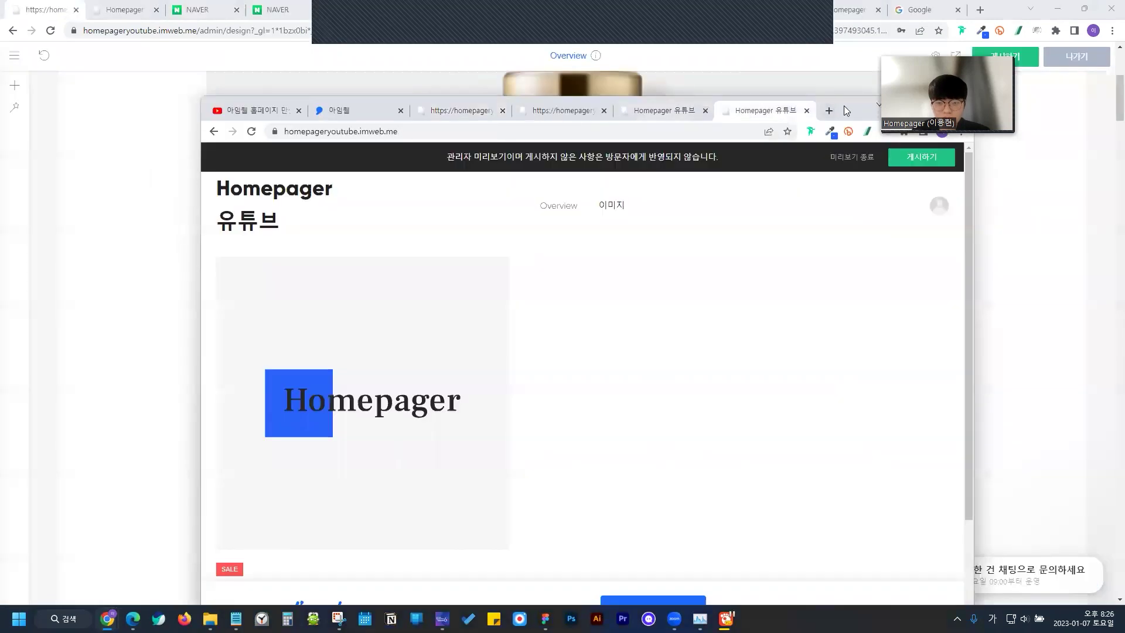
Open the 빌딩 reservation for January 14 from the site preview's calendar and review its detail page and description
double_click(843, 110)
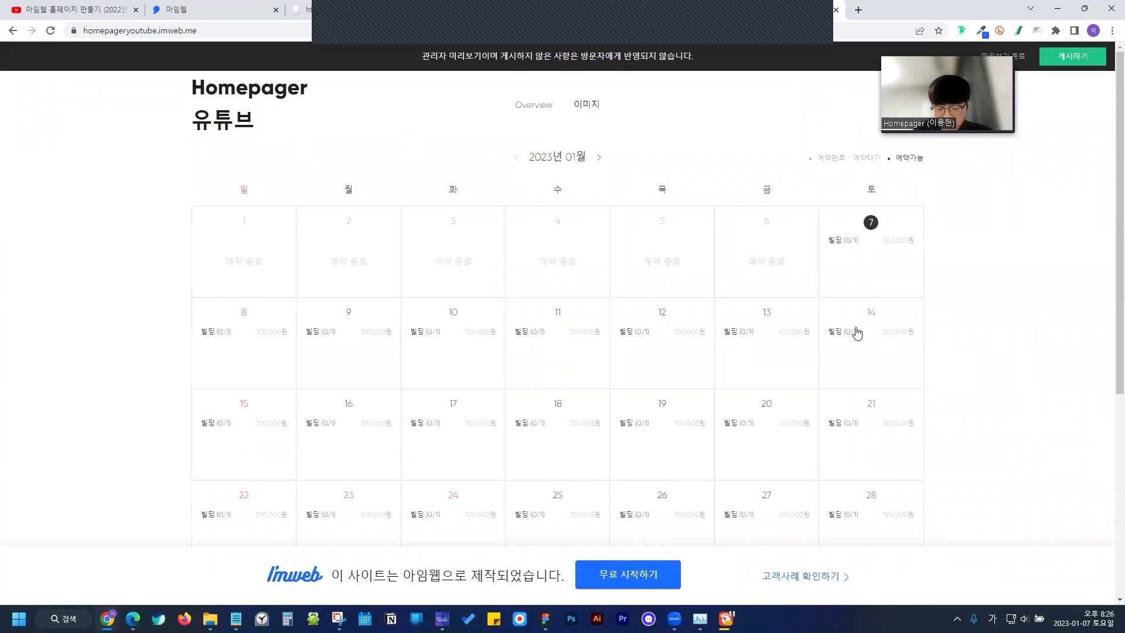
scroll(857, 333, down, 1)
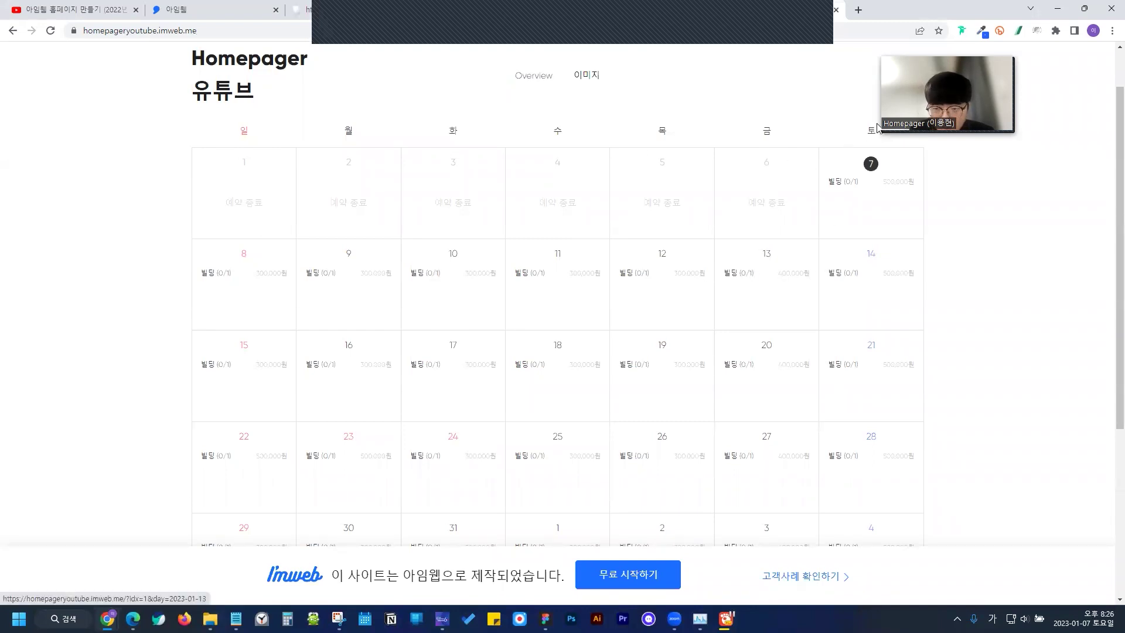
click(855, 278)
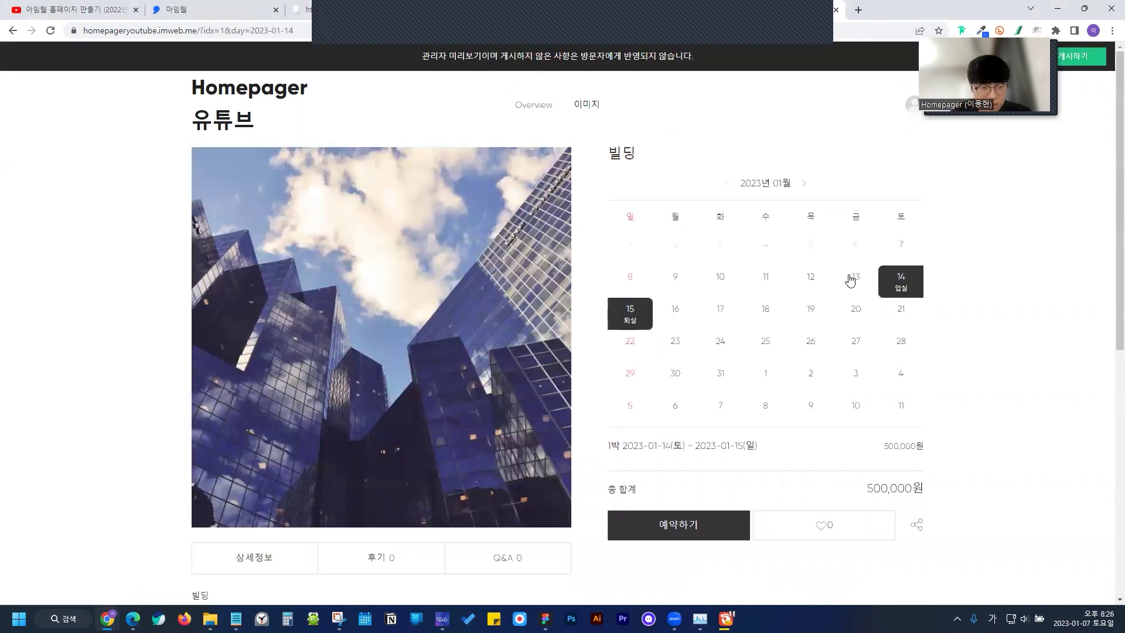
scroll(950, 359, down, 2)
scroll(933, 364, up, 2)
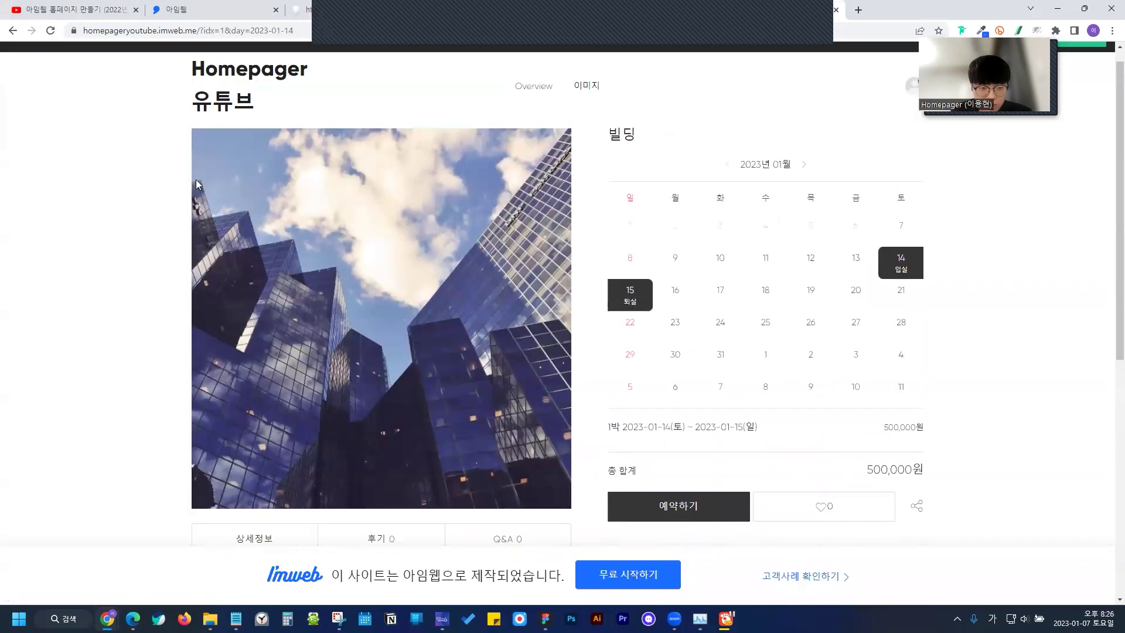
scroll(346, 146, down, 6)
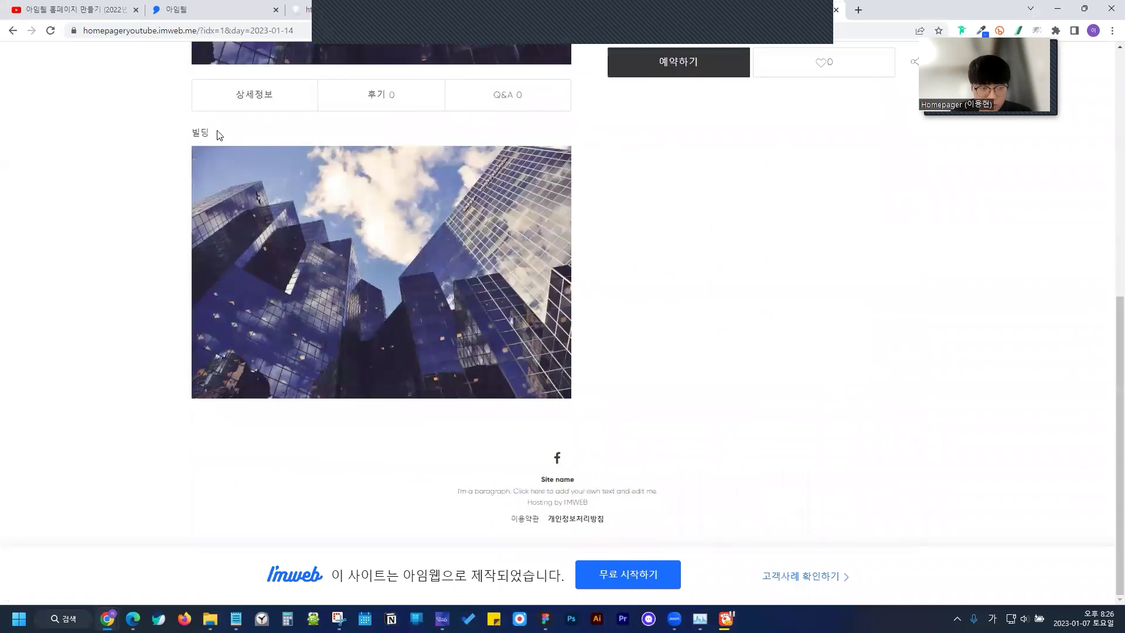
drag(218, 135, 189, 135)
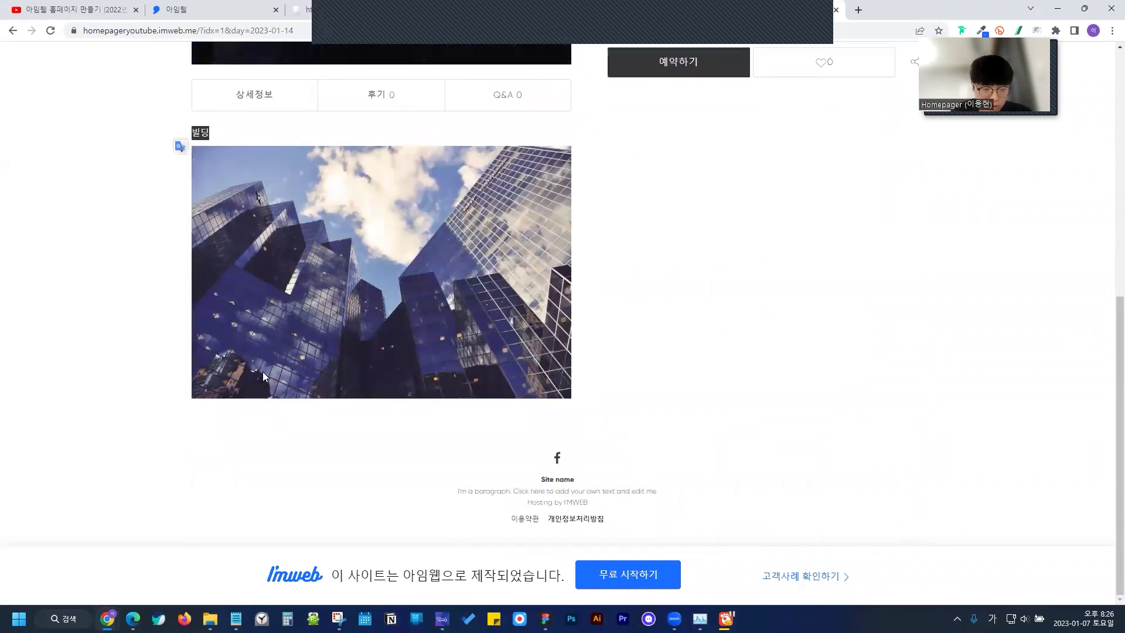
scroll(832, 317, up, 7)
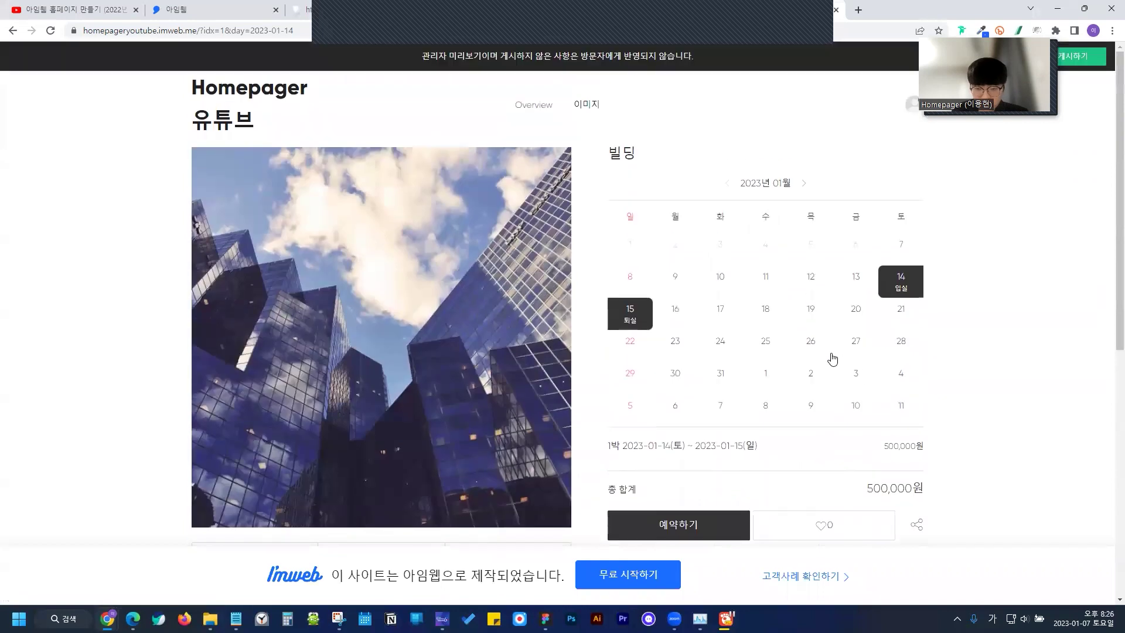
Select a stay from January 19 to 21, proceed to the reservation checkout and review the booker details and refund rules
click(816, 316)
click(899, 314)
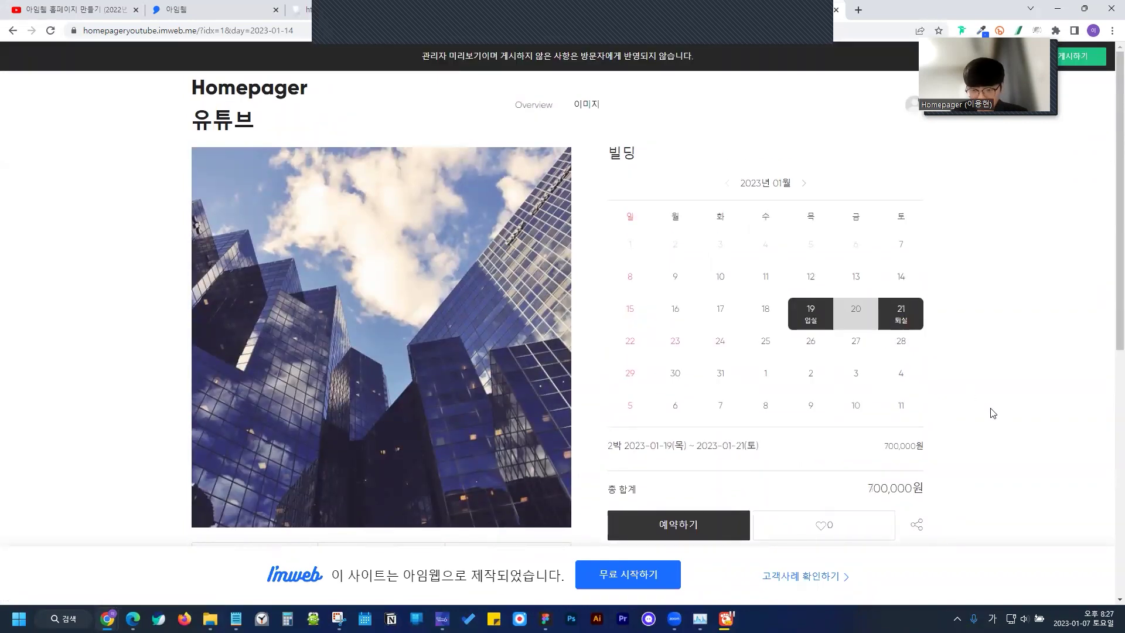
click(714, 527)
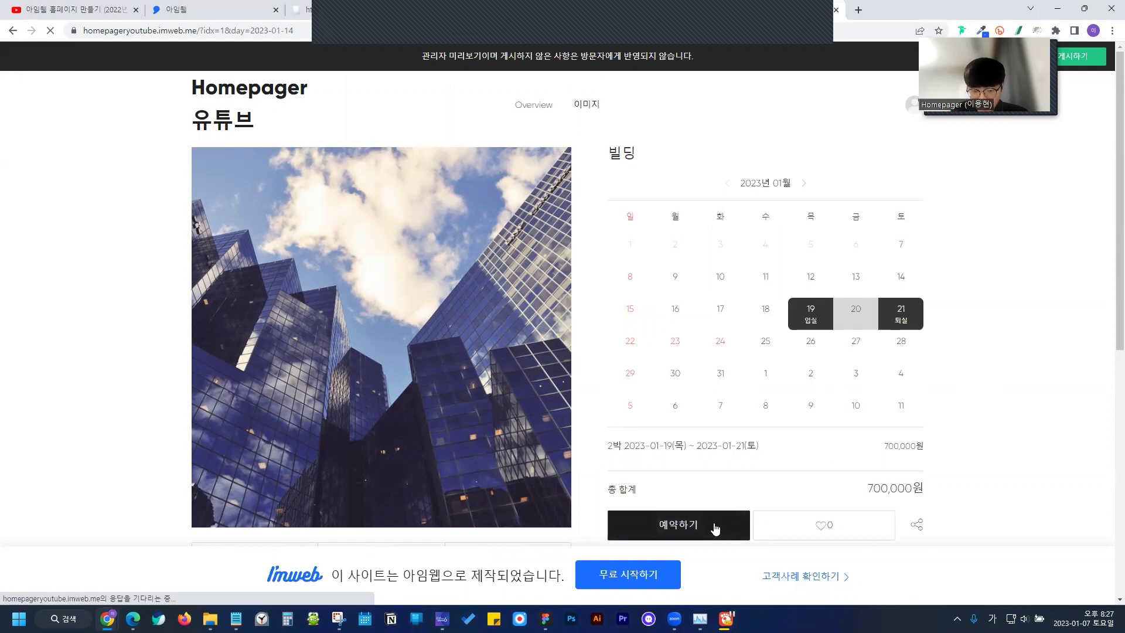
scroll(704, 513, down, 2)
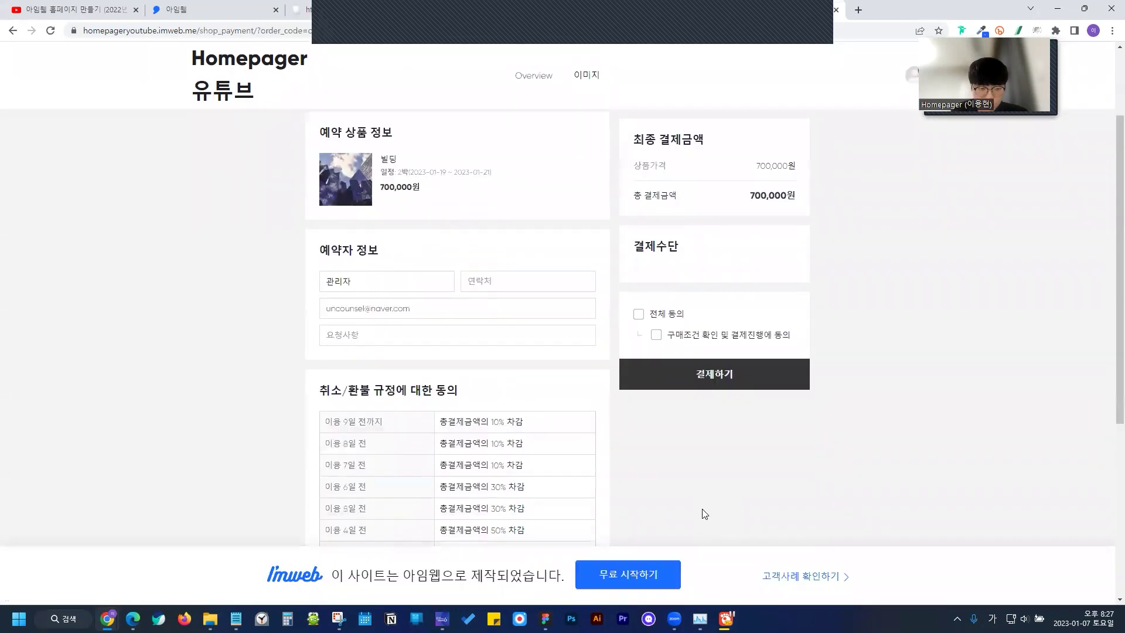
scroll(704, 513, down, 1)
scroll(584, 314, down, 2)
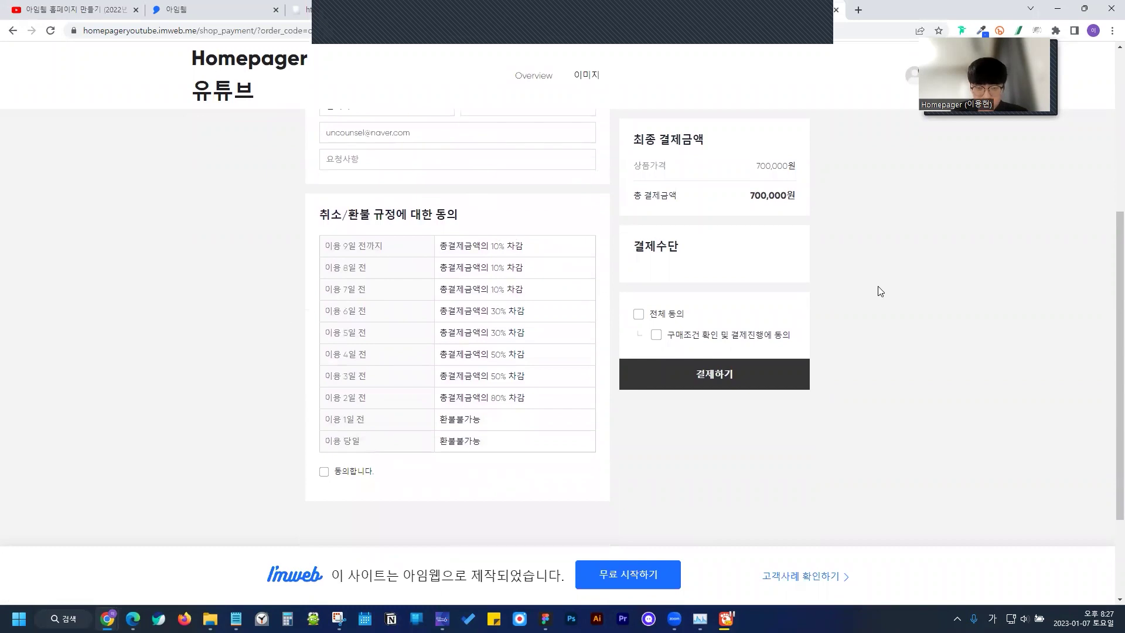
scroll(756, 276, up, 6)
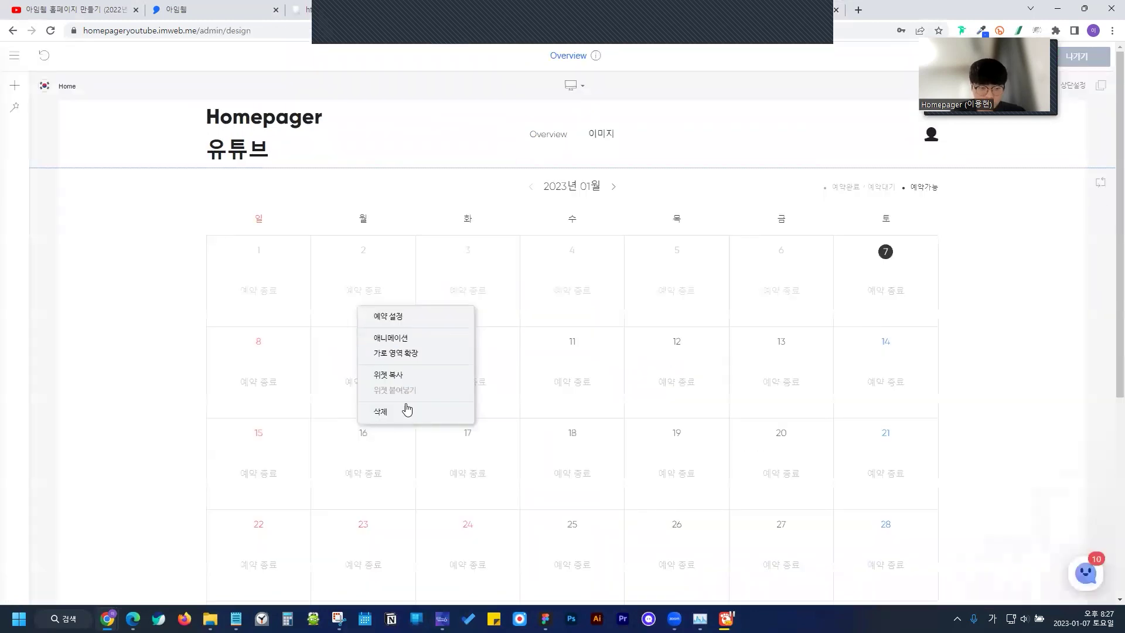
Return to the design editor and delete the 예약 calendar widget from the Overview page's section
click(409, 406)
click(592, 321)
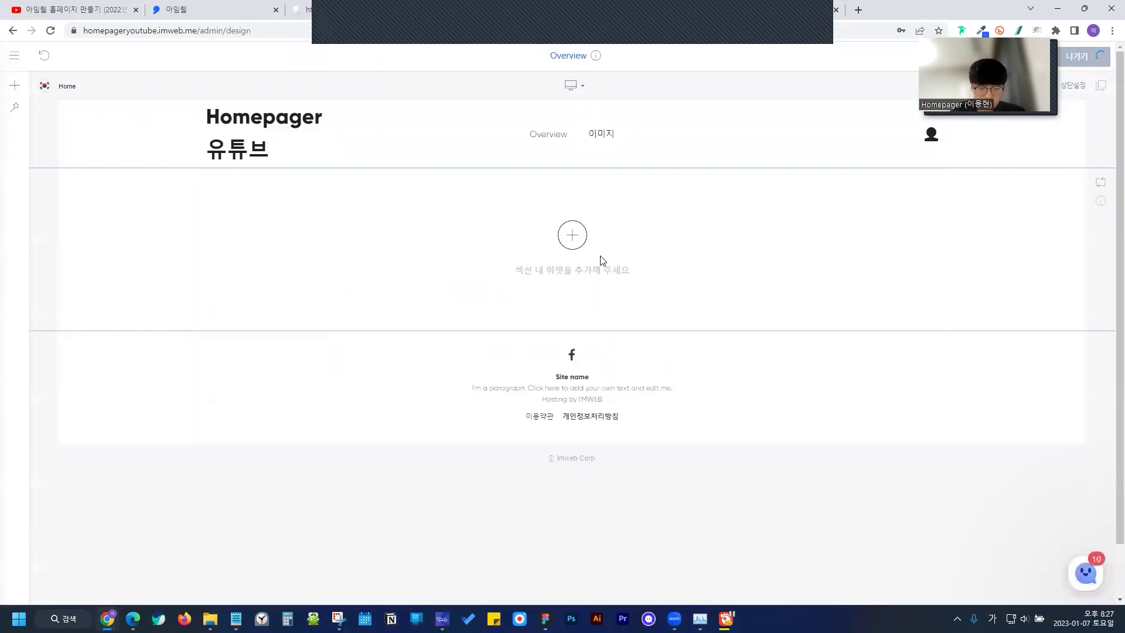
Review the design and DB widgets available for the empty section, leaving the list without adding any
click(575, 236)
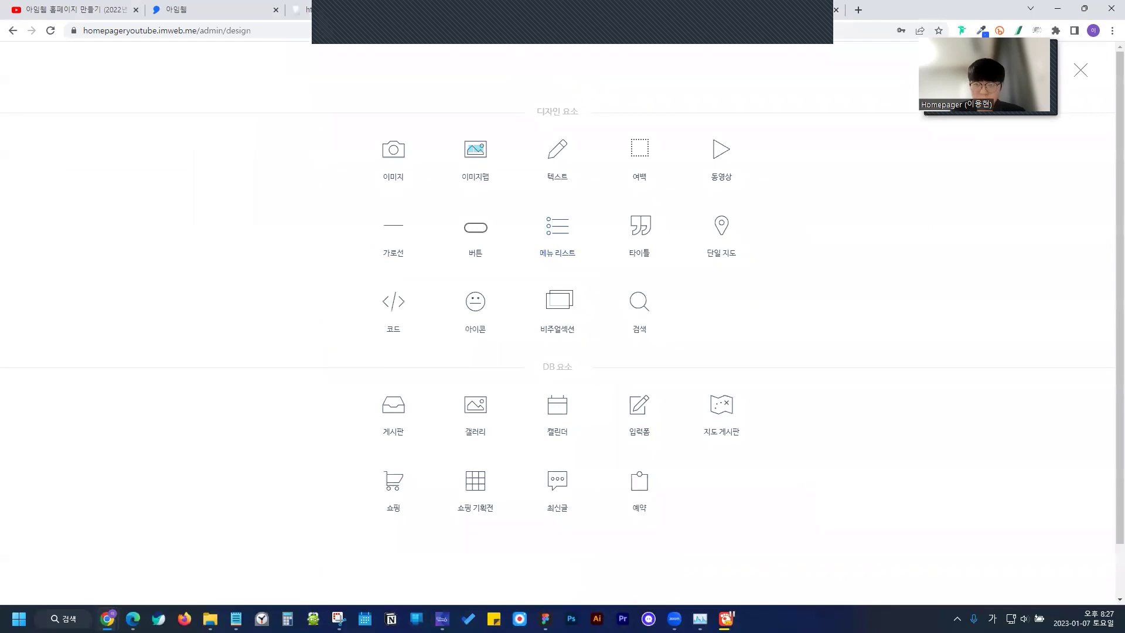
click(1080, 79)
click(574, 234)
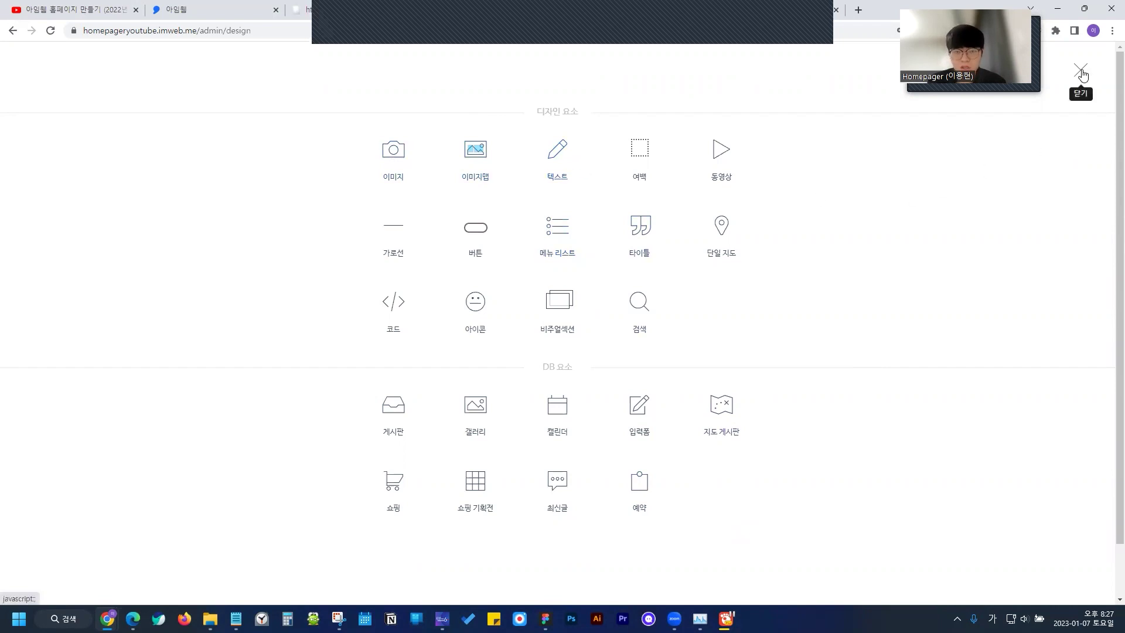
click(1081, 72)
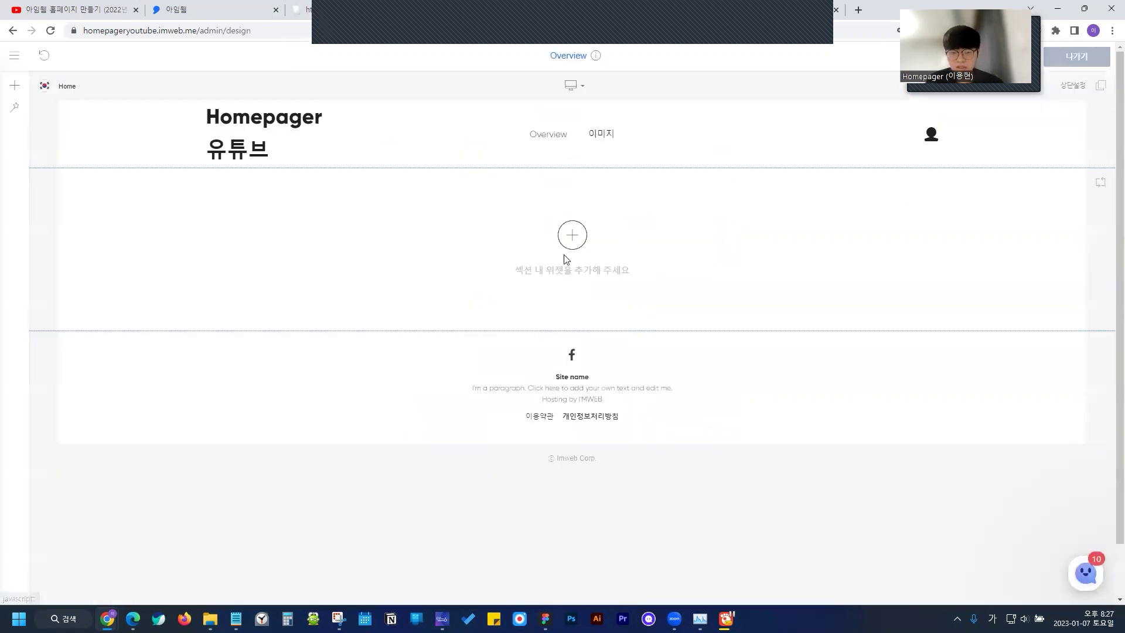
click(571, 235)
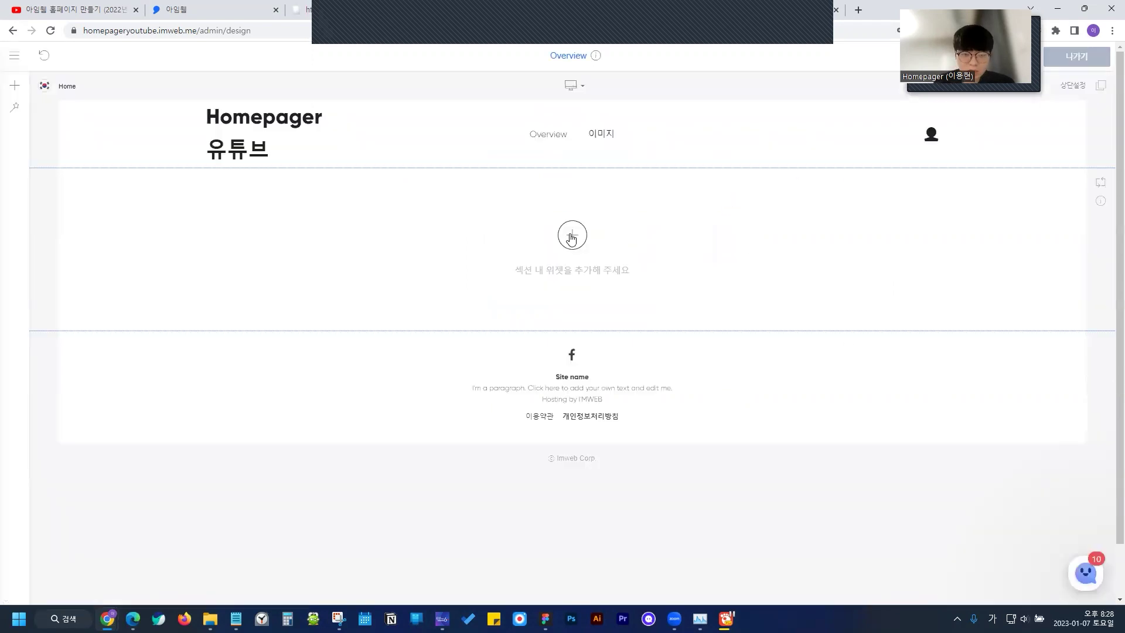
click(571, 237)
click(1081, 80)
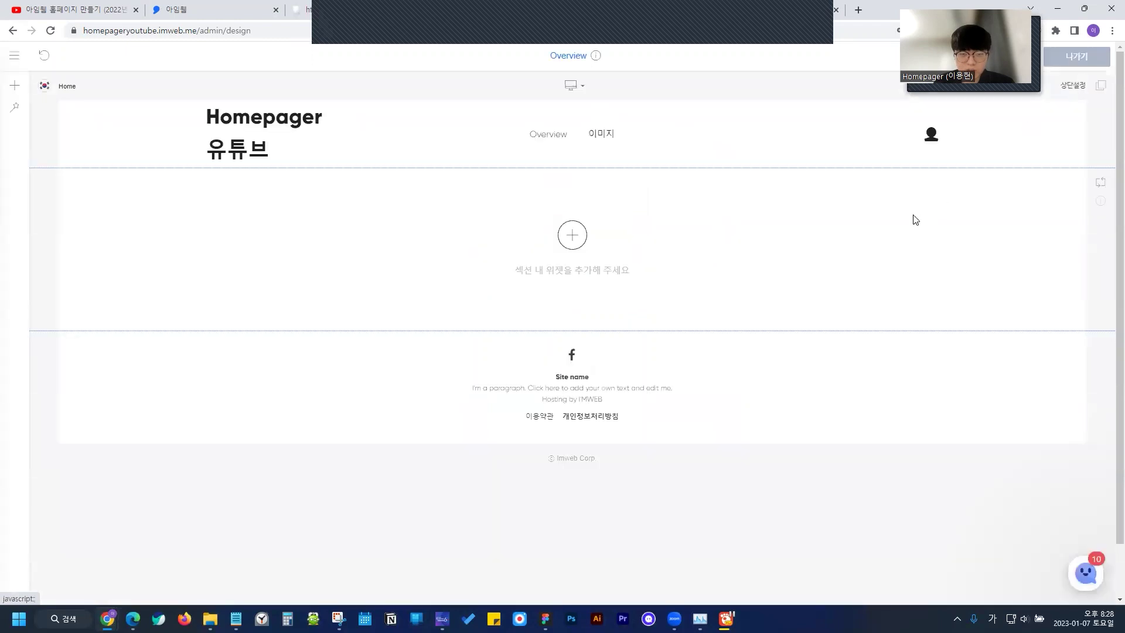
Switch to the Figma notes and review the 시리즈 구성 outline in Frame 3
key(alt+Tab)
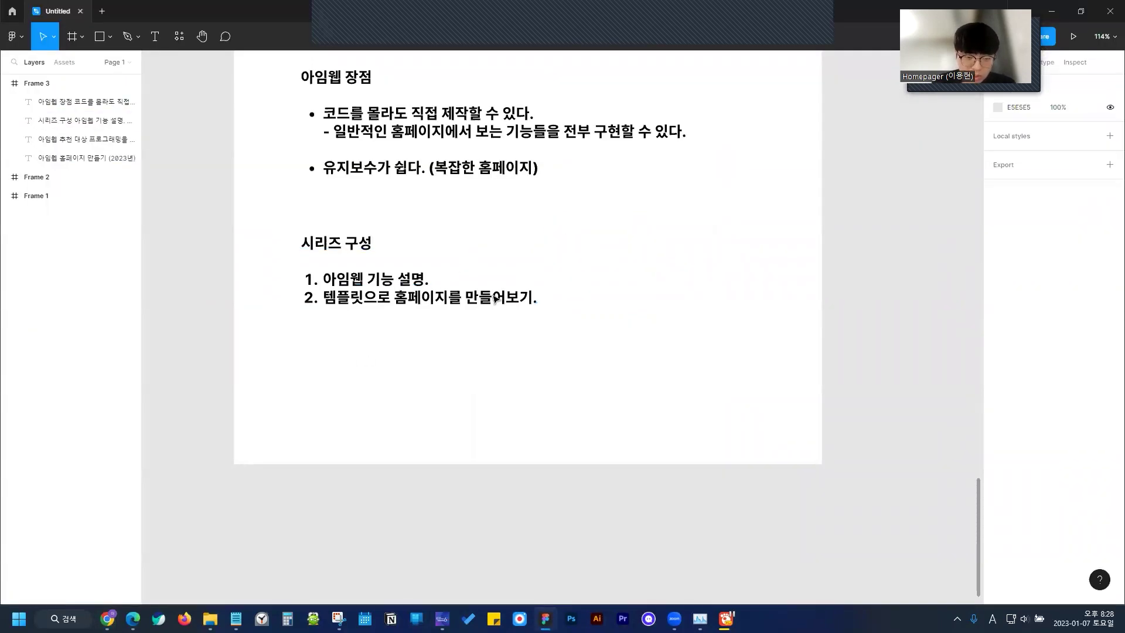
scroll(593, 335, up, 1)
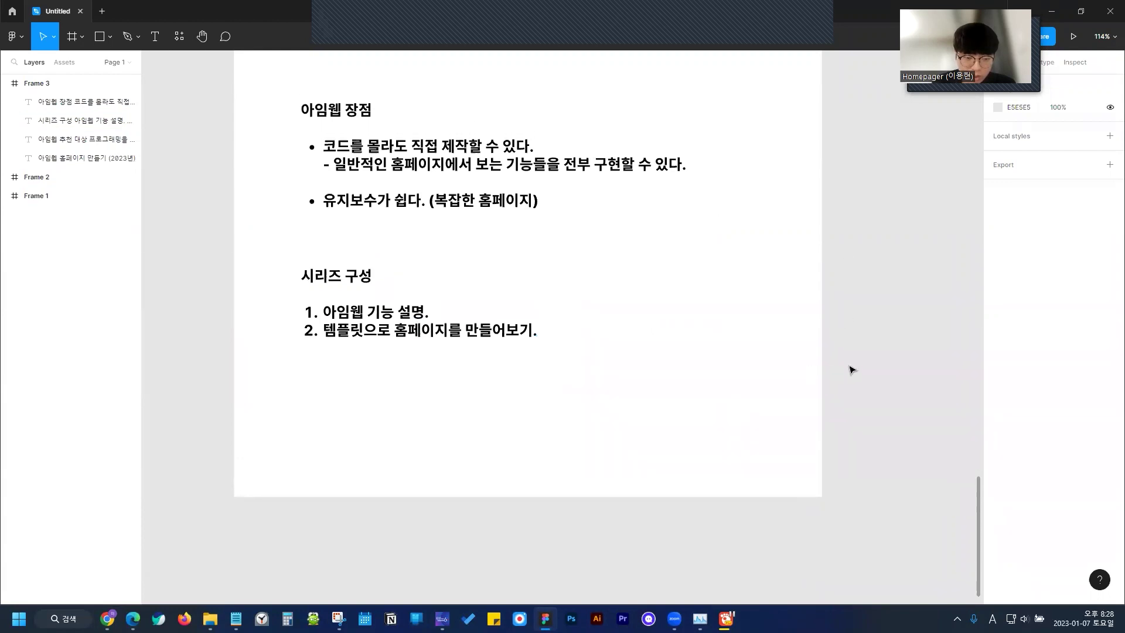